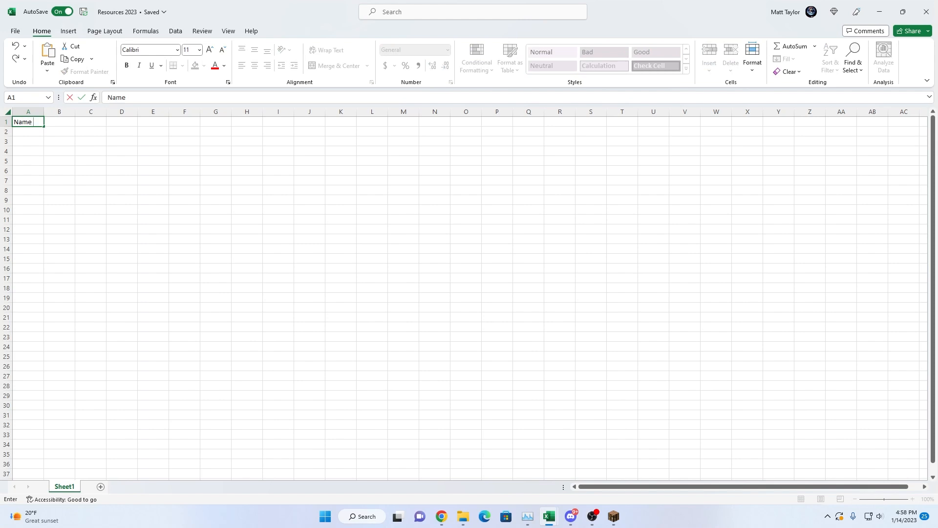
Enter the heading Name in cell A1
{"action": "key", "text": "Return"}
{"action": "key", "text": "Return"}
{"action": "key", "text": "Return"}
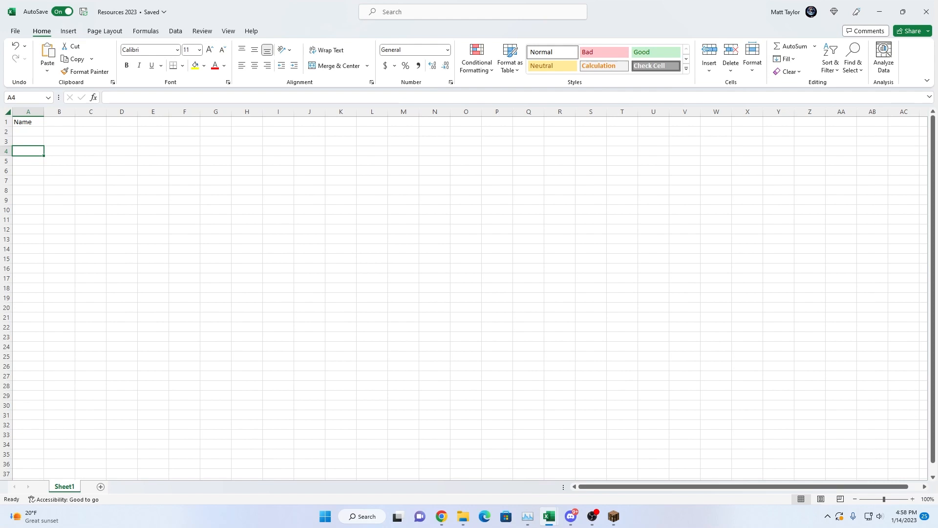
Enter the resource label Gems in cell B4
{"action": "key", "text": "Right"}
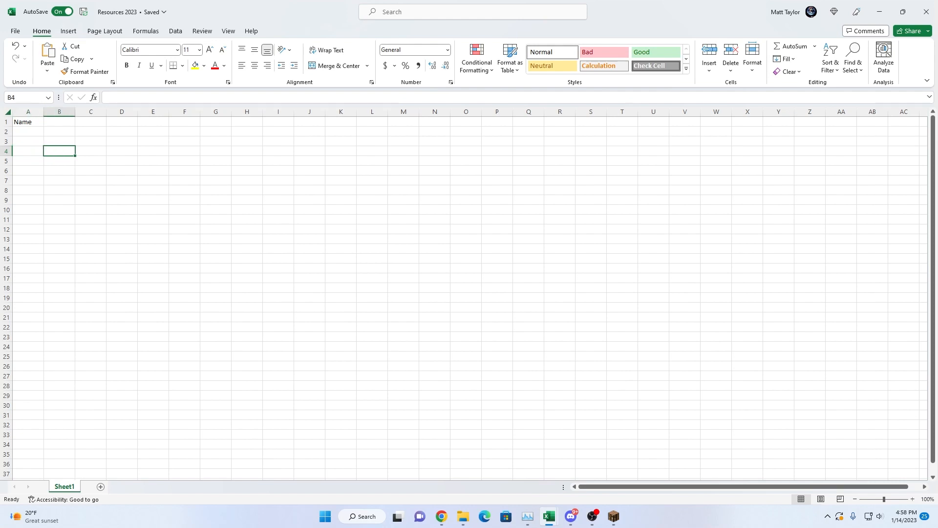
{"action": "key", "text": "Down"}
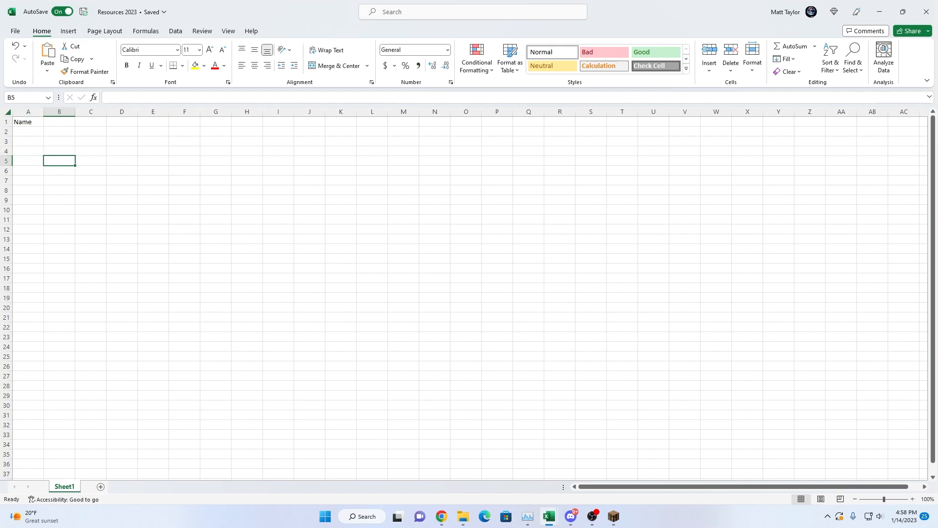
{"action": "key", "text": "Up"}
{"action": "key", "text": "Up"}
{"action": "key", "text": "Left"}
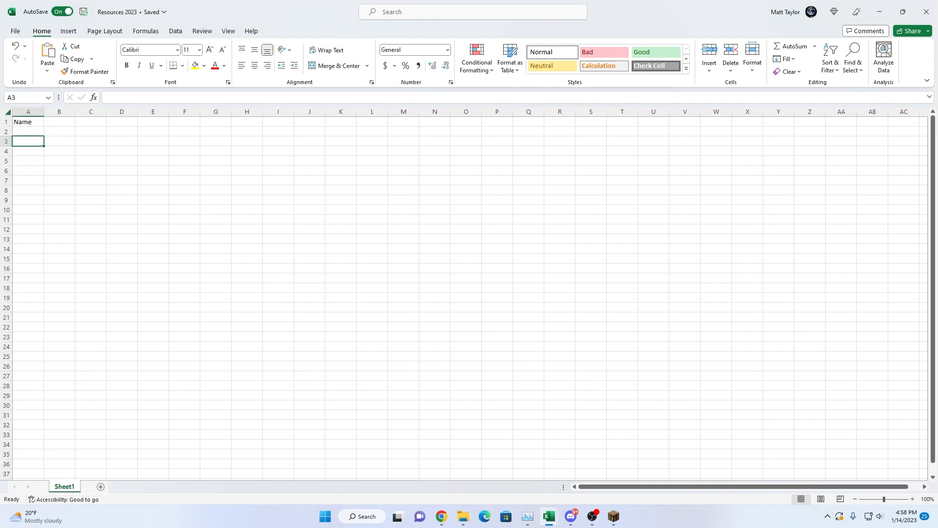
{"action": "key", "text": "Down"}
{"action": "key", "text": "Right"}
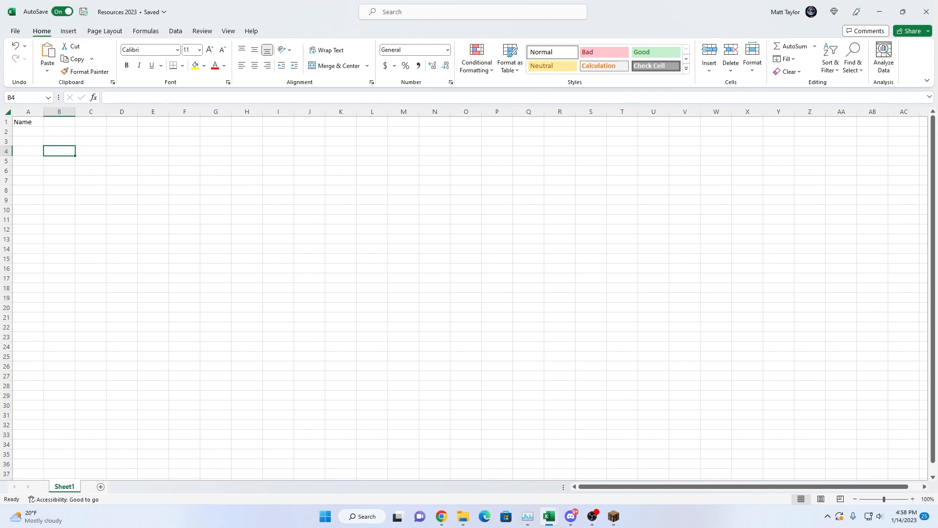
{"action": "type", "text": "Ge"}
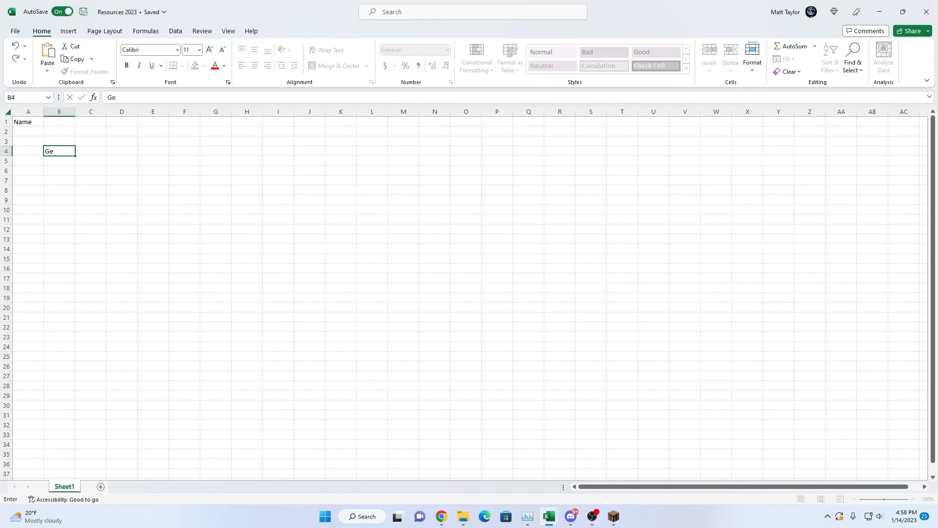
{"action": "type", "text": "ms"}
{"action": "key", "text": "Return"}
{"action": "key", "text": "Return"}
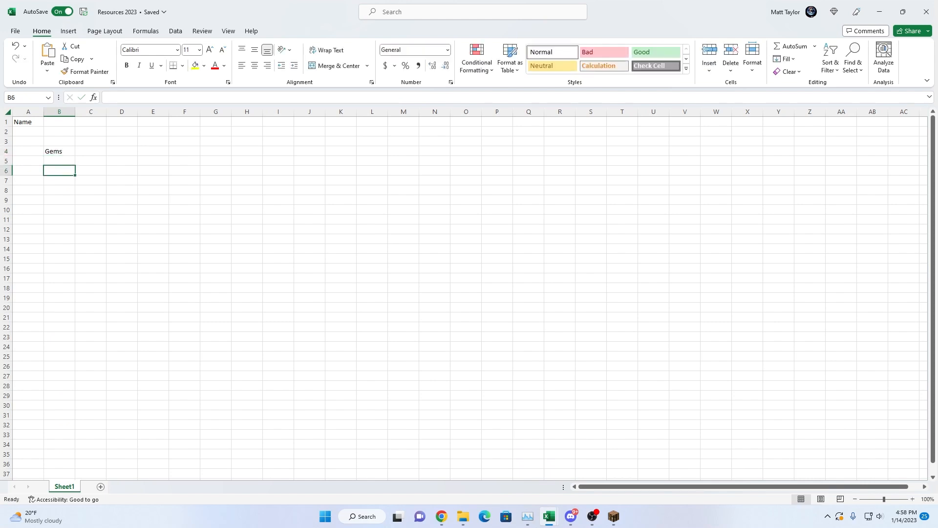
Enter the resource labels Food in cell B6 and Wood in cell B7
{"action": "type", "text": "Food"}
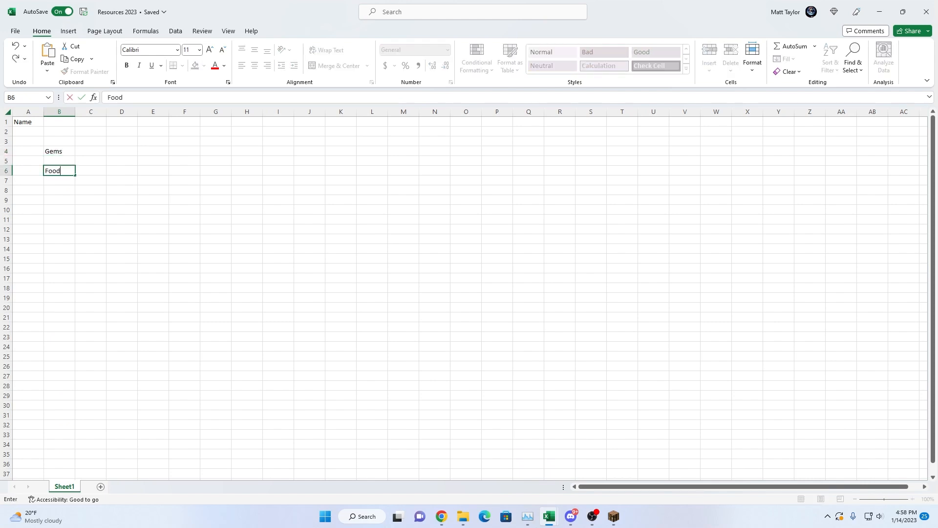
{"action": "key", "text": "Return"}
{"action": "type", "text": "Wood"}
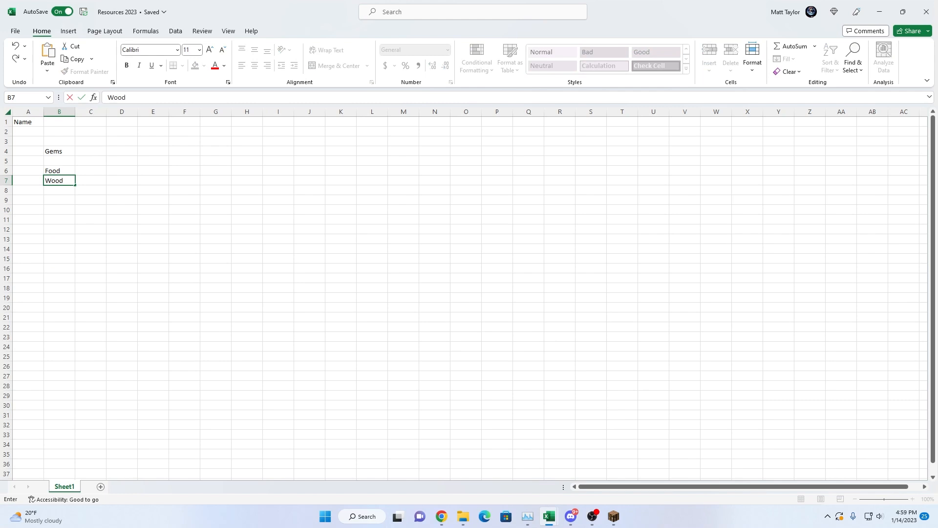
{"action": "key", "text": "Return"}
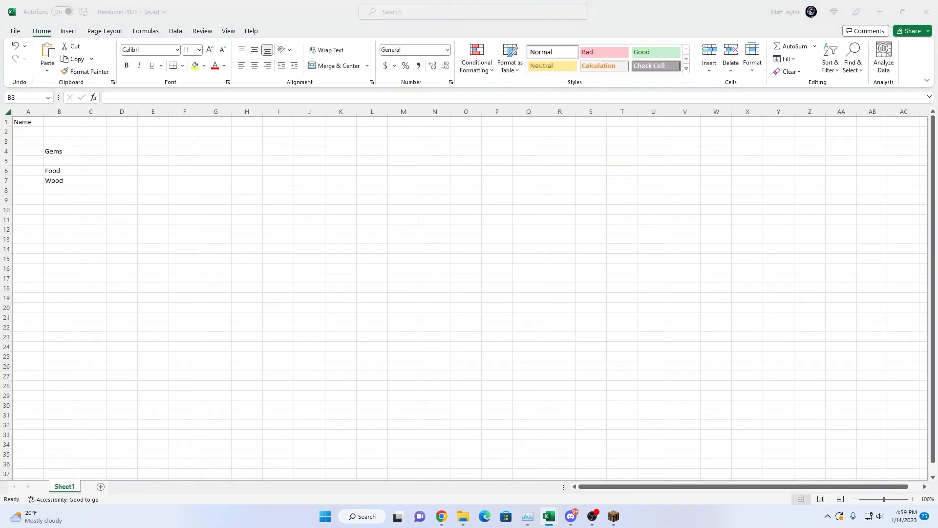
Add the resource labels Stone in cell B8 and Iron in cell B9, below Wood
{"action": "left_click", "coordinate": [46, 201]}
{"action": "key", "text": "Up"}
{"action": "type", "text": "St"}
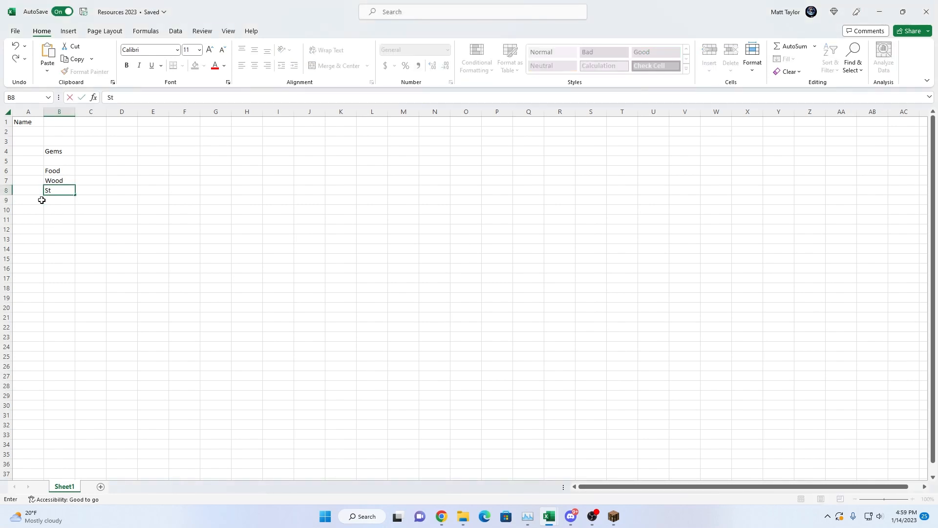
{"action": "type", "text": "one"}
{"action": "key", "text": "Return"}
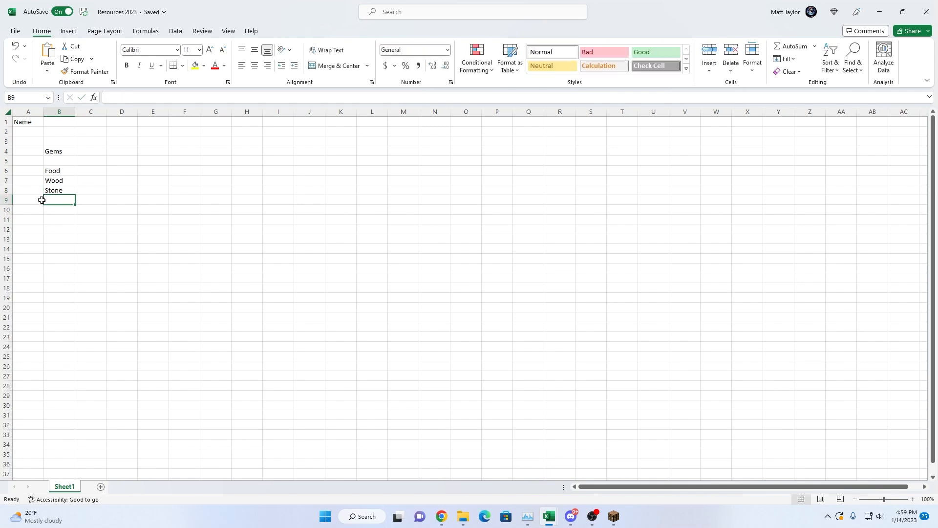
{"action": "type", "text": "Ir"}
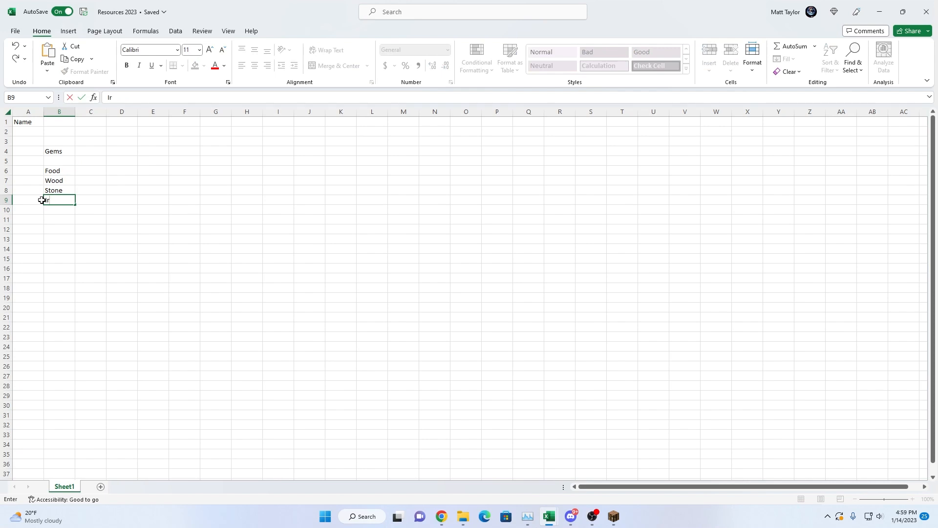
{"action": "type", "text": "on"}
{"action": "key", "text": "Return"}
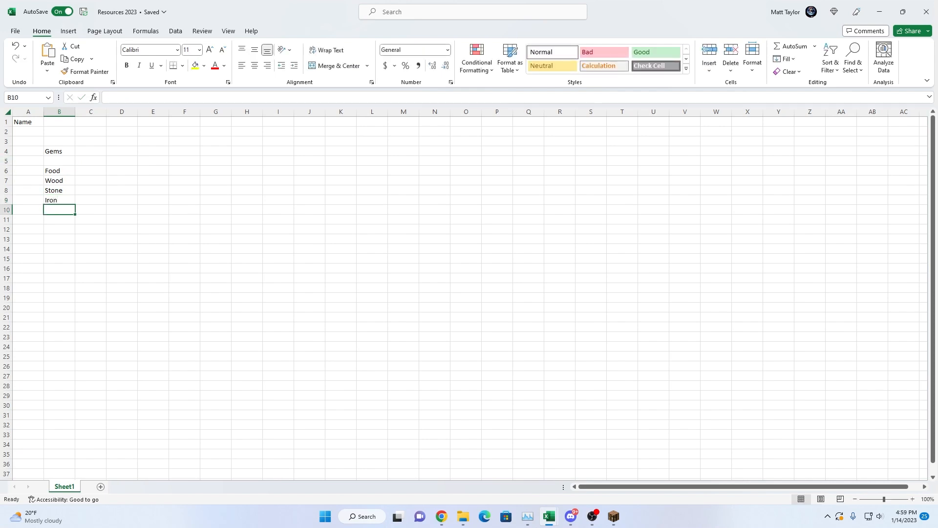
Apply the Percentage number format to the whole of column C
{"action": "key", "text": "alt+Tab"}
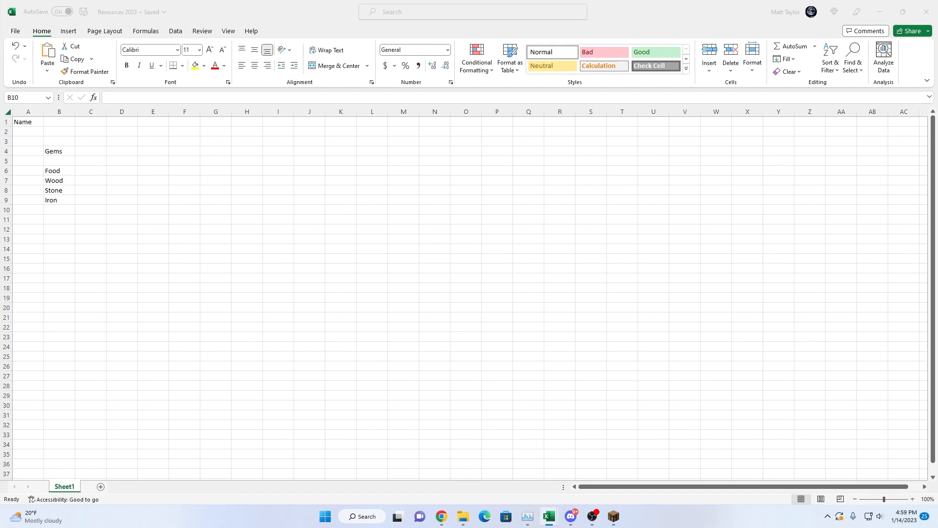
{"action": "key", "text": "alt+Tab"}
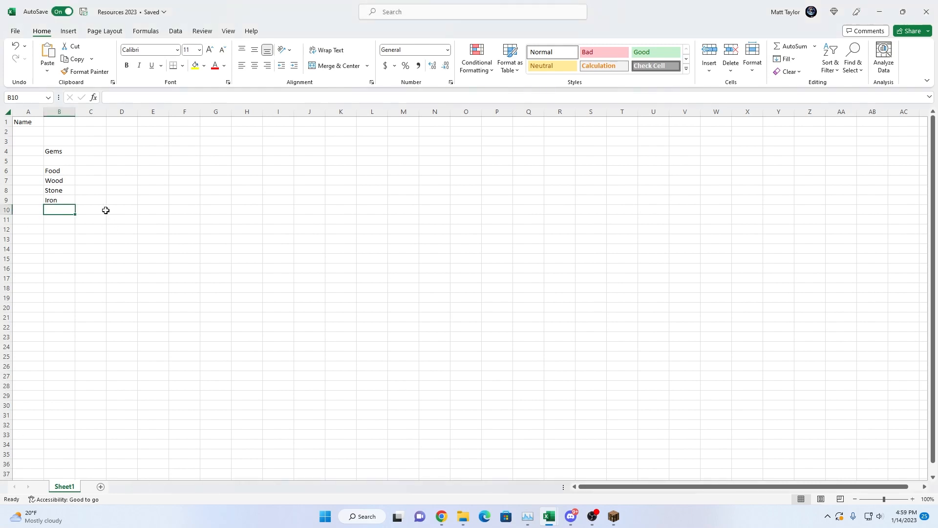
{"action": "left_click", "coordinate": [88, 159]}
{"action": "key", "text": "Up"}
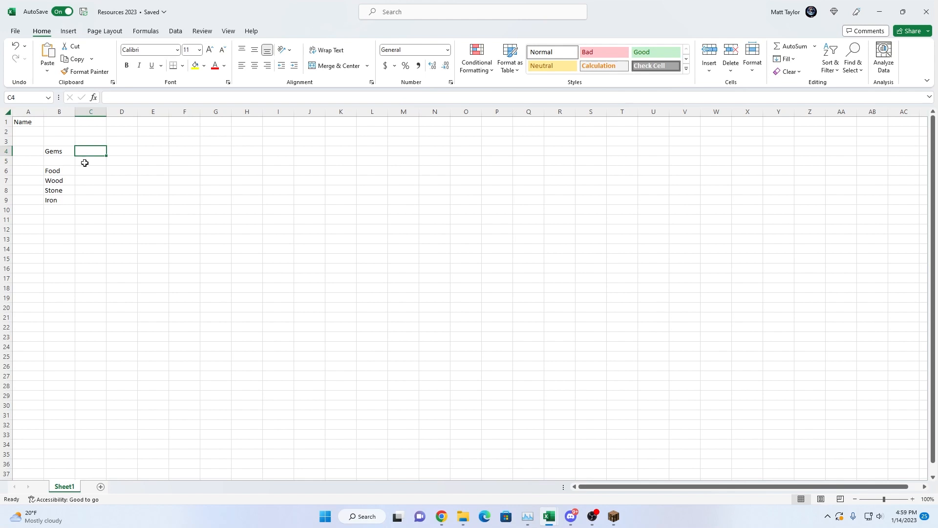
{"action": "left_click", "coordinate": [90, 112]}
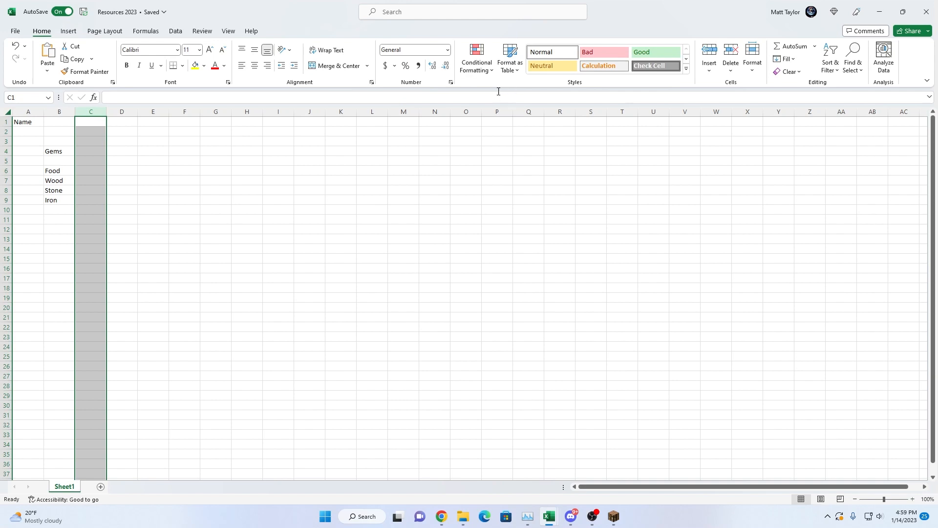
{"action": "left_click", "coordinate": [447, 49]}
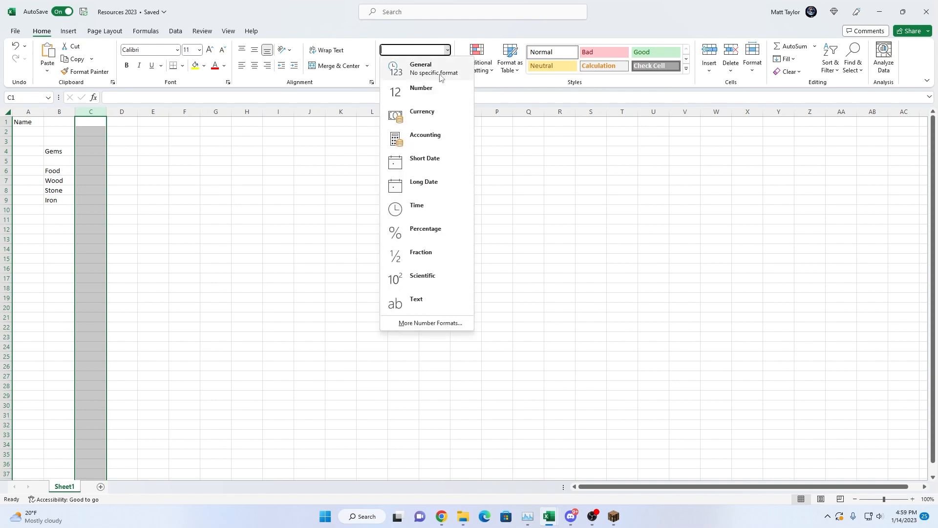
{"action": "left_click", "coordinate": [416, 232]}
{"action": "left_click", "coordinate": [118, 163]}
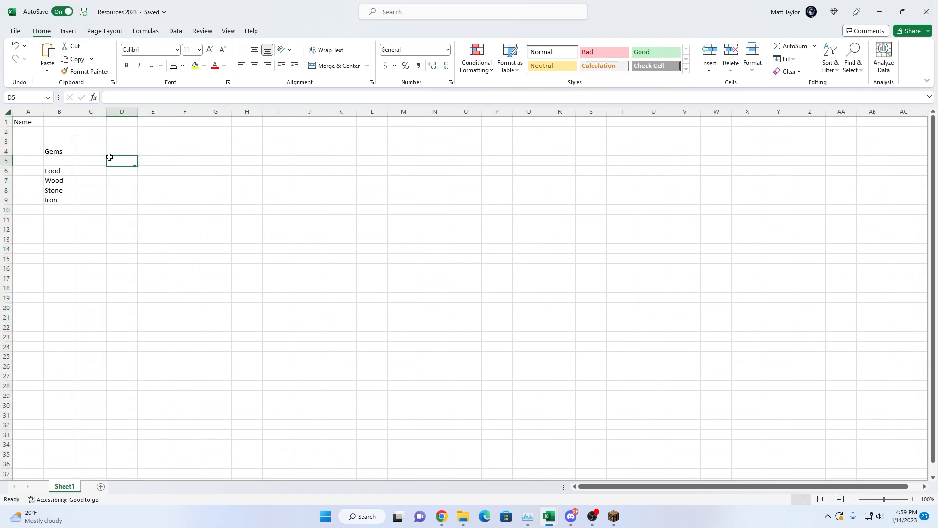
{"action": "left_click", "coordinate": [115, 153]}
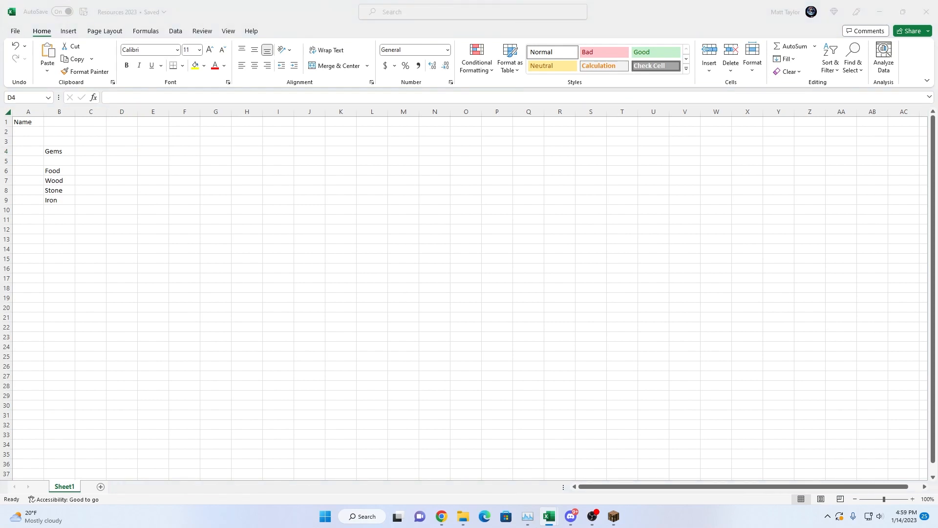
{"action": "left_click", "coordinate": [125, 151]}
{"action": "left_click", "coordinate": [96, 151]}
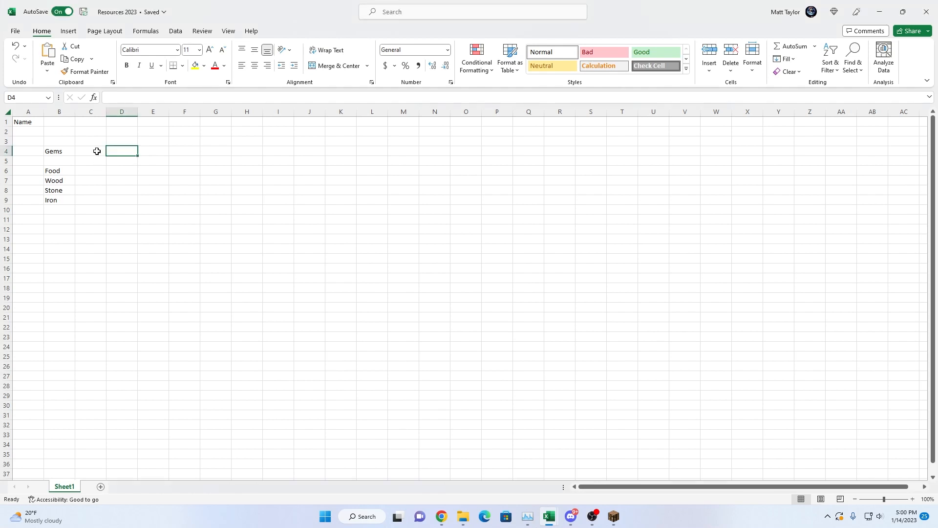
Enter 30 as the Gems row's value in cell F4
{"action": "left_click", "coordinate": [96, 151]}
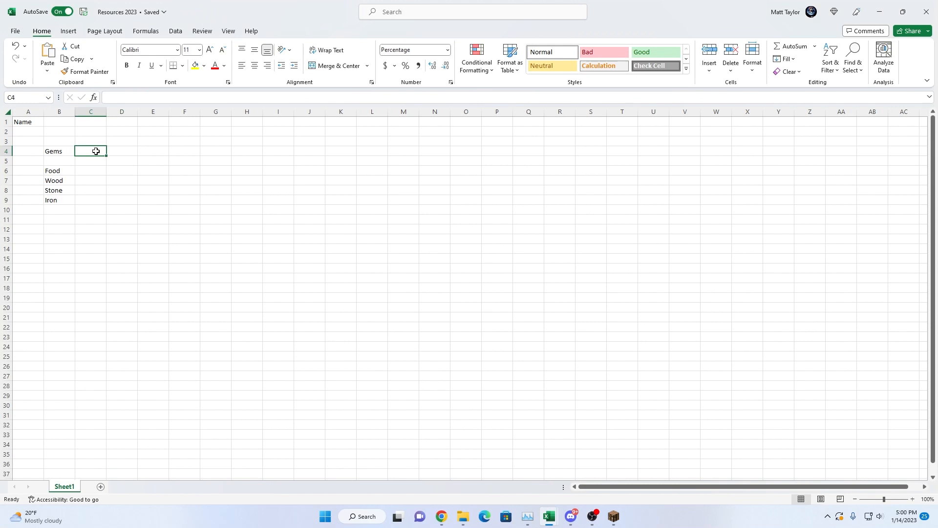
{"action": "key", "text": "Right"}
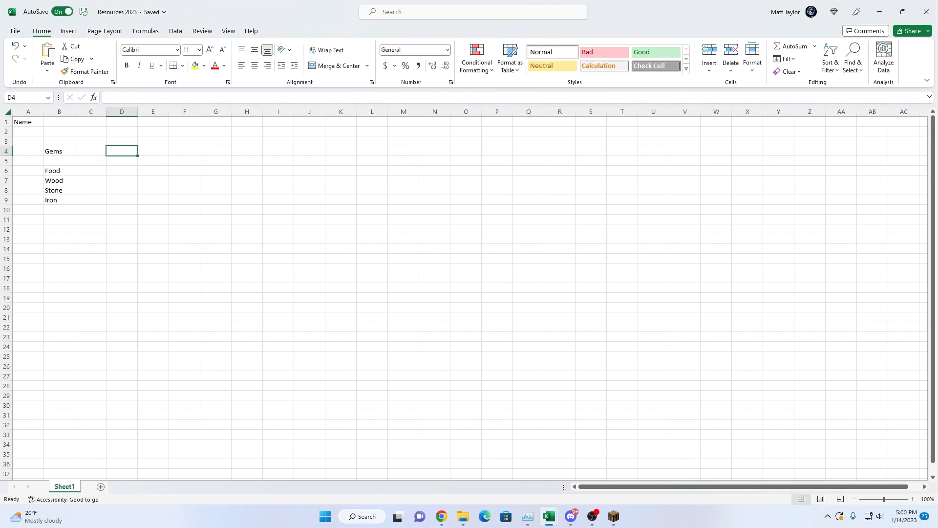
{"action": "key", "text": "Right"}
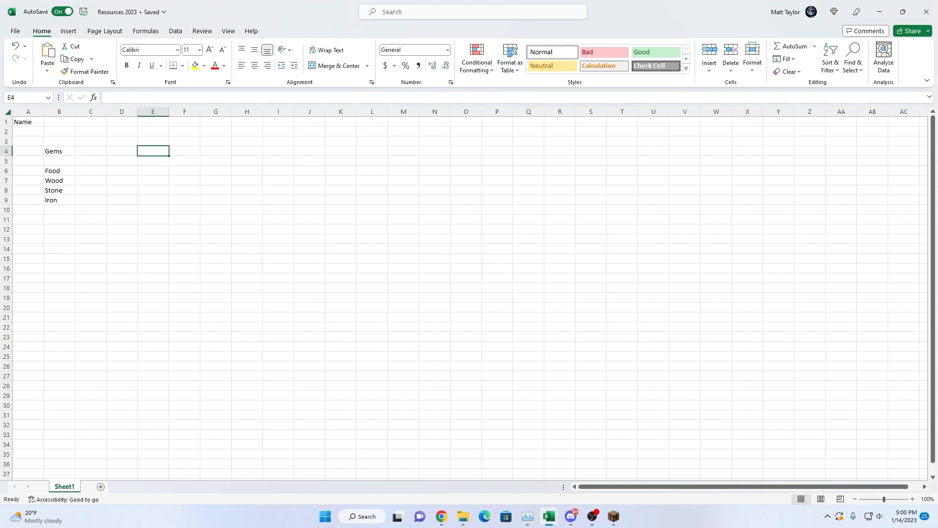
{"action": "key", "text": "Right"}
{"action": "key", "text": "Right"}
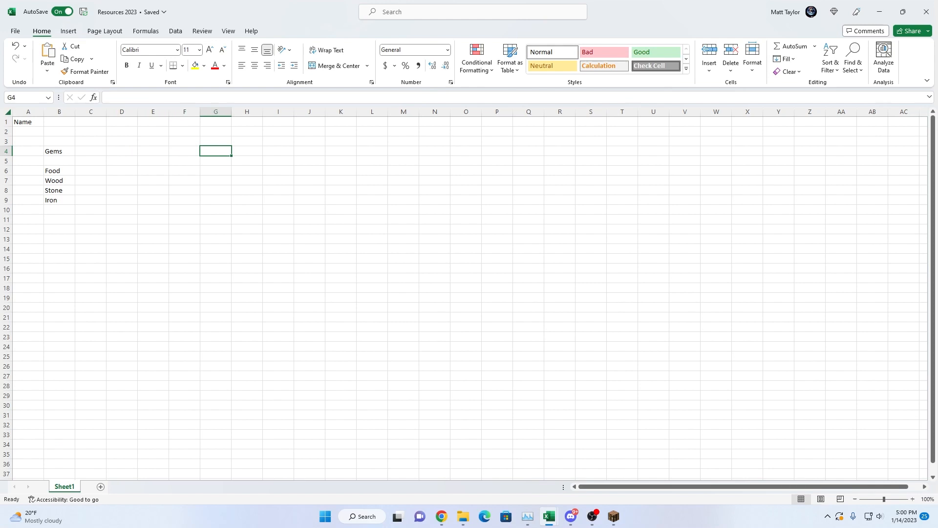
{"action": "key", "text": "Left"}
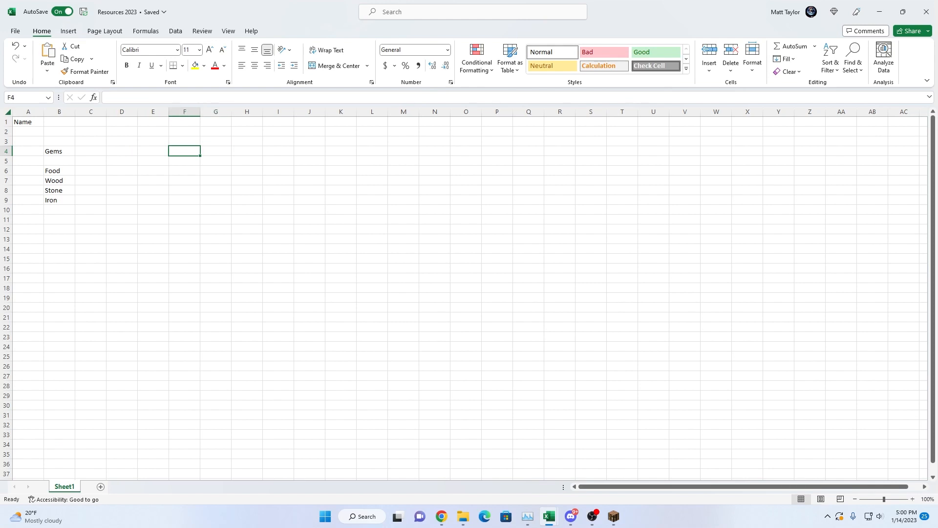
{"action": "type", "text": "30000"}
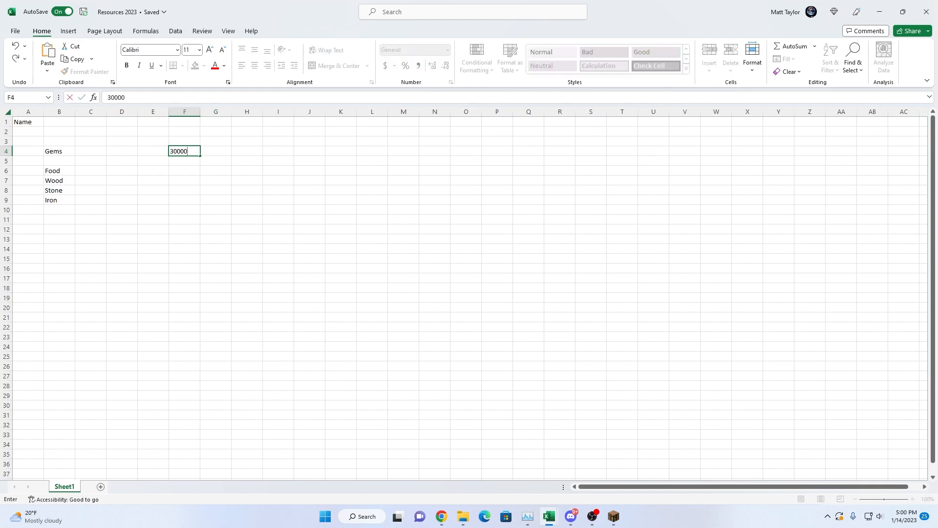
{"action": "key", "text": "Return"}
{"action": "key", "text": "Up"}
{"action": "key", "text": "Up"}
{"action": "key", "text": "Down"}
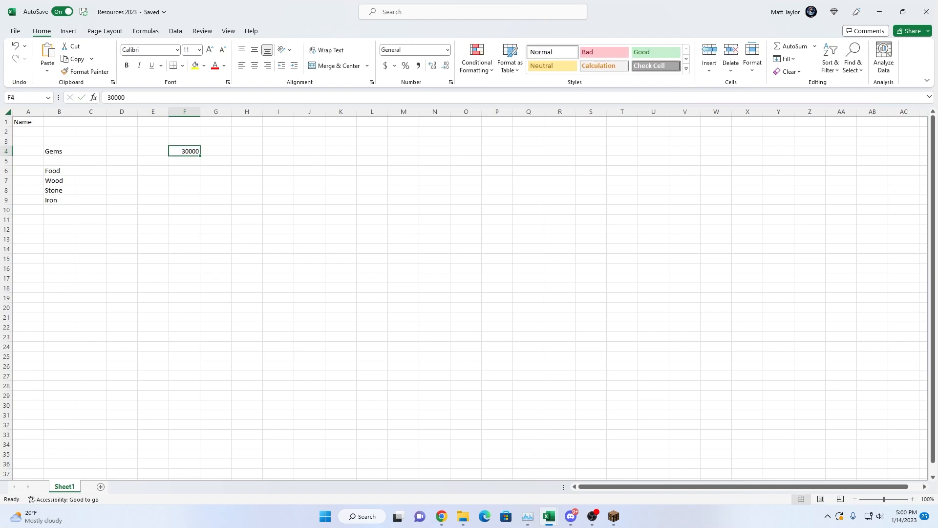
{"action": "type", "text": "30"}
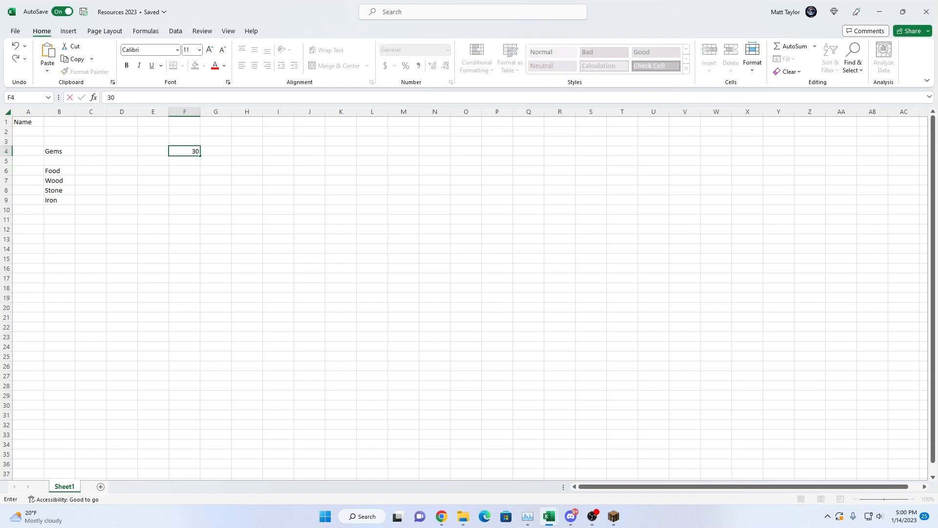
{"action": "key", "text": "Left"}
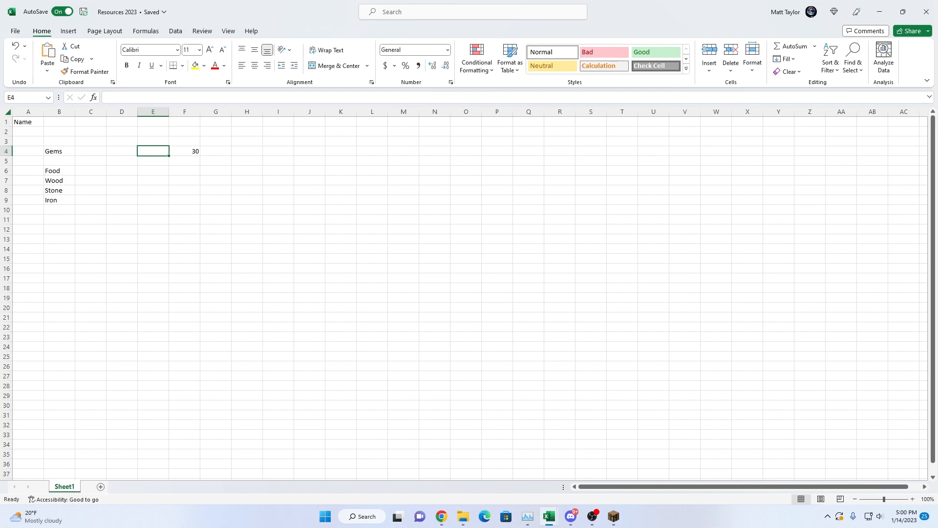
Enter 20% as the Gems row's percentage in cell C4
{"action": "key", "text": "alt+Tab"}
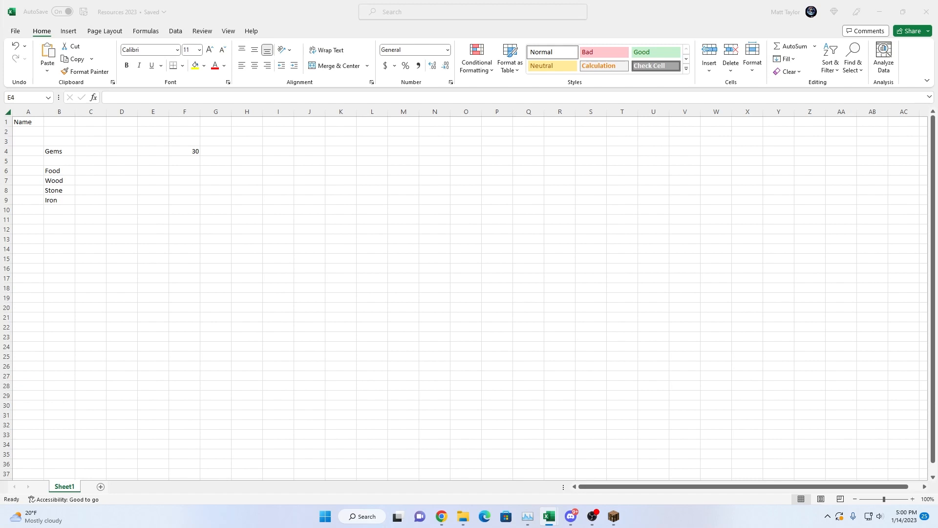
{"action": "left_click", "coordinate": [81, 151]}
{"action": "left_click", "coordinate": [81, 151]}
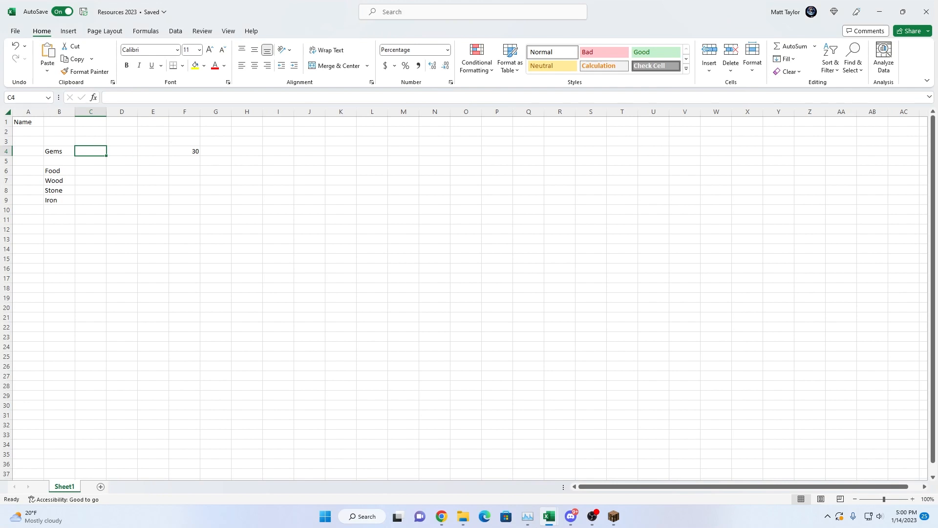
{"action": "key", "text": "alt+Tab"}
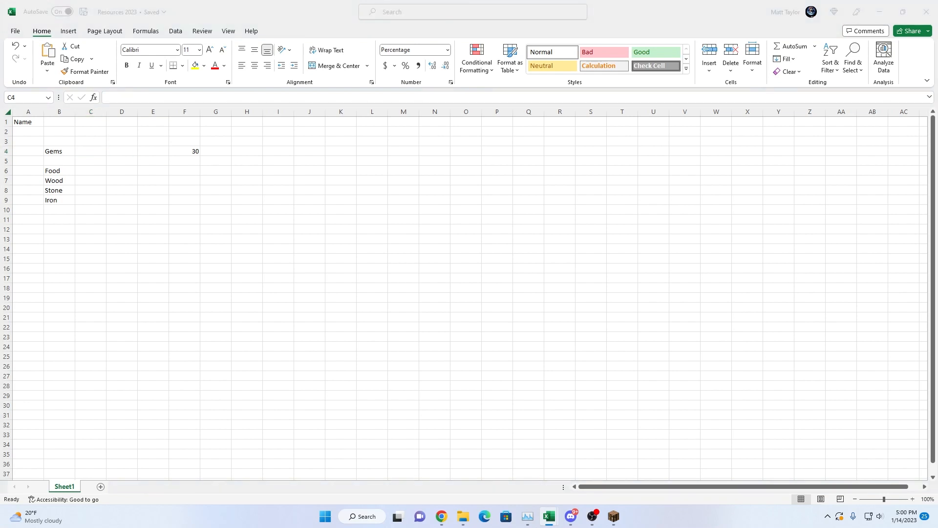
{"action": "left_click", "coordinate": [92, 151]}
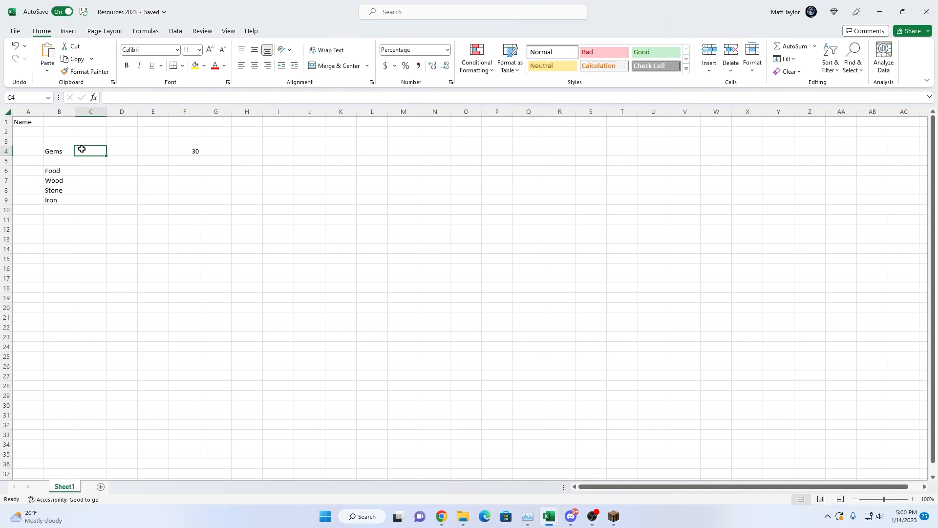
{"action": "type", "text": "20"}
{"action": "key", "text": "Tab"}
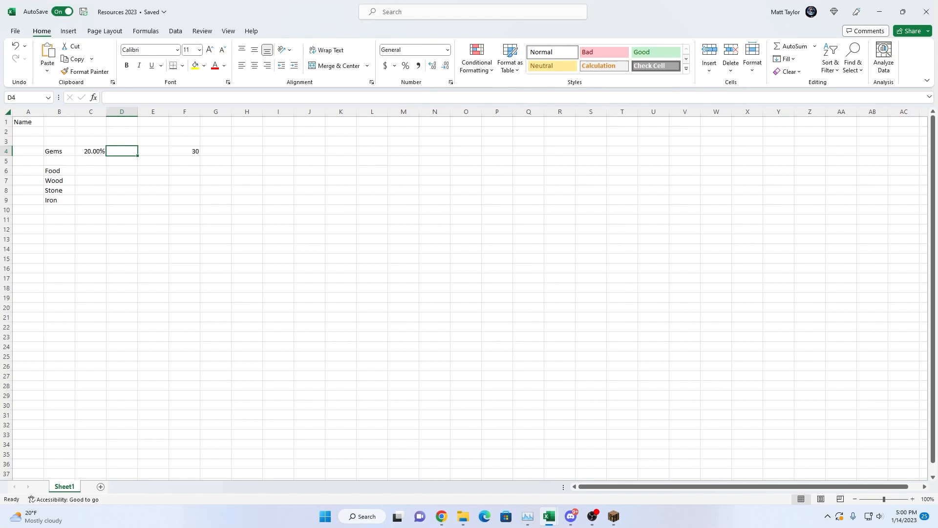
Insert a SUM function in cell D4 that multiplies C4 by F4, giving =SUM(C4*F4)
{"action": "left_click", "coordinate": [124, 156]}
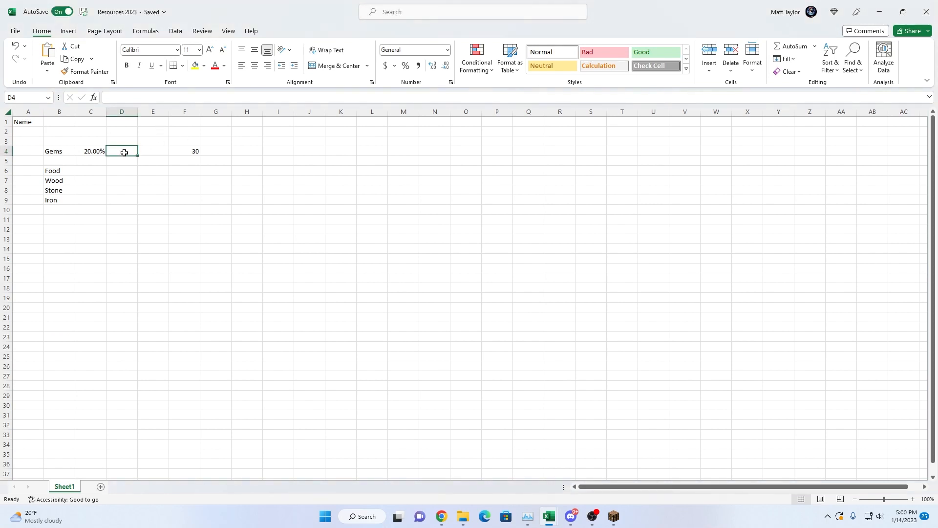
{"action": "left_click", "coordinate": [94, 97]}
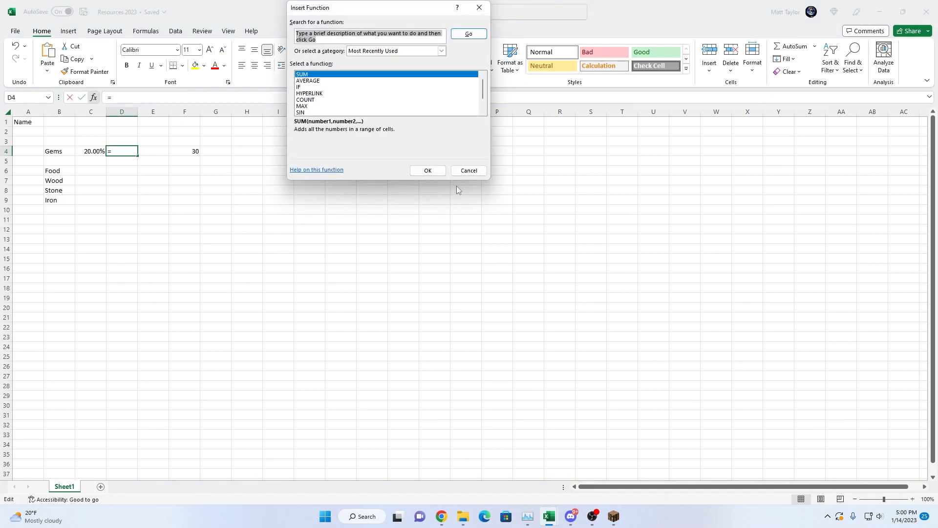
{"action": "left_click", "coordinate": [428, 170]}
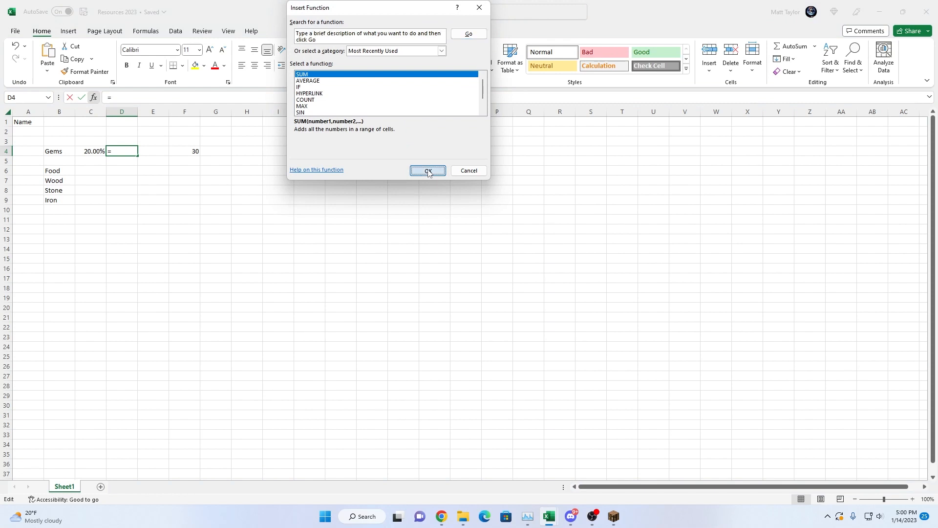
{"action": "left_click", "coordinate": [95, 152]}
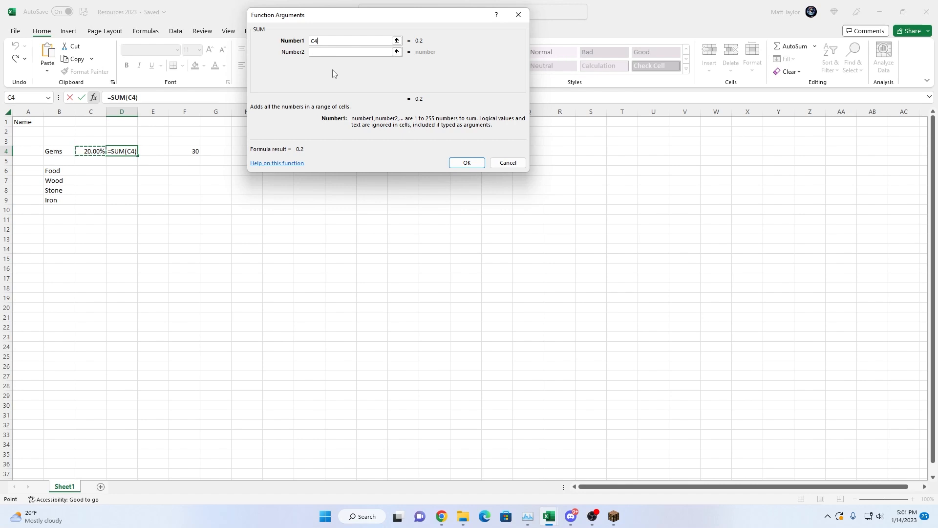
{"action": "type", "text": "*"}
{"action": "left_click", "coordinate": [186, 151]}
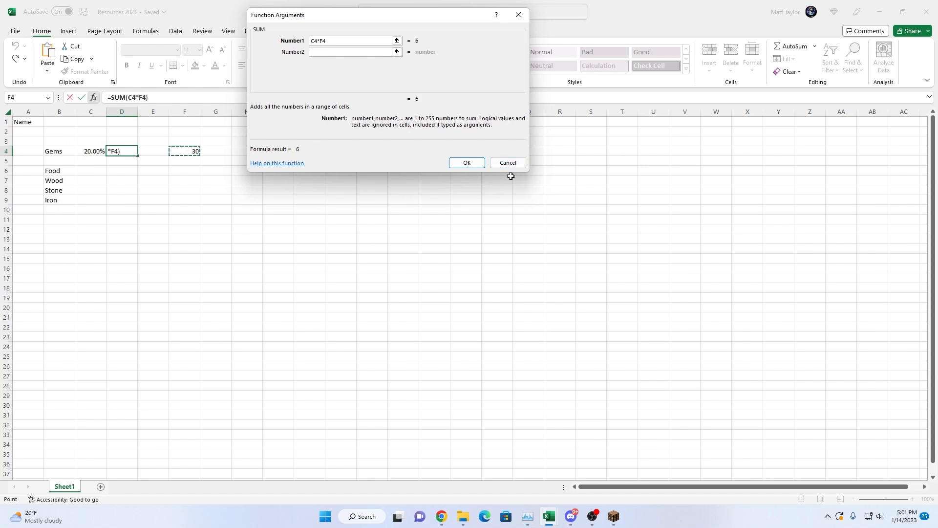
{"action": "left_click", "coordinate": [467, 162]}
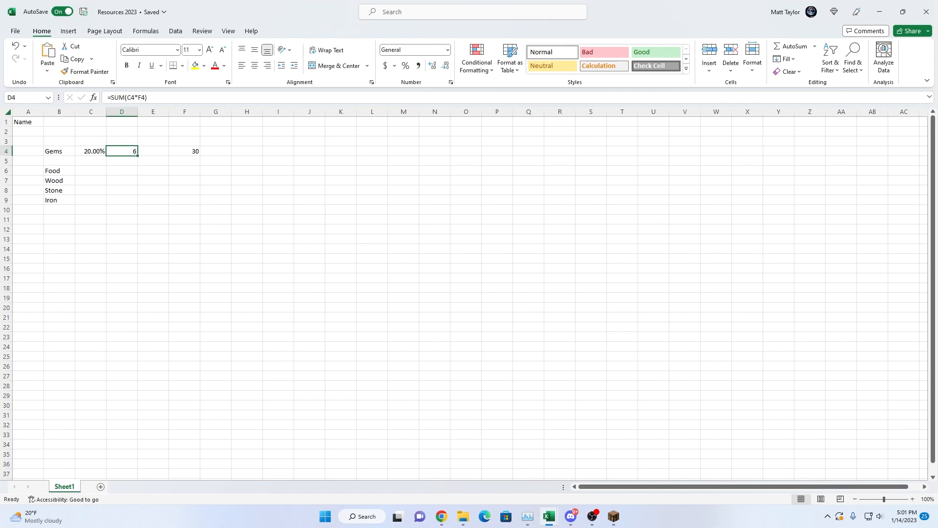
{"action": "left_click", "coordinate": [148, 151]}
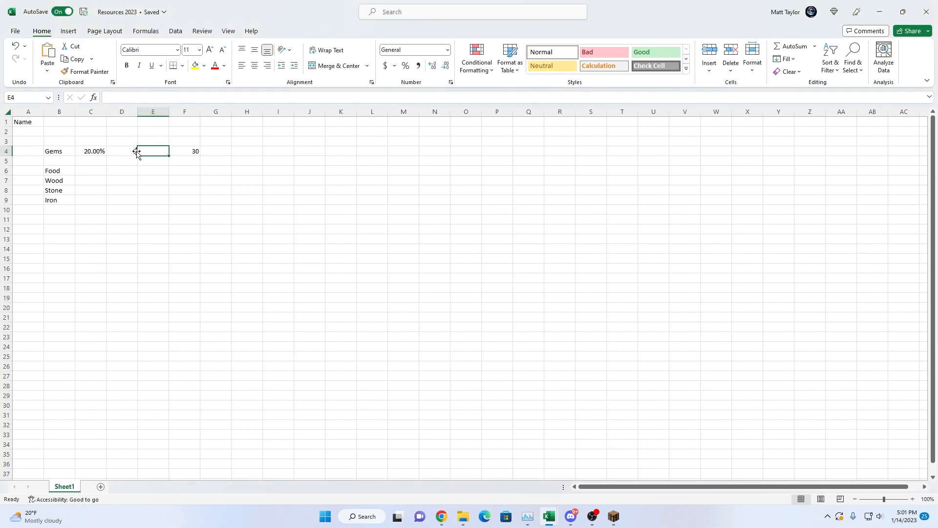
{"action": "key", "text": "XF86AudioLowerVolume"}
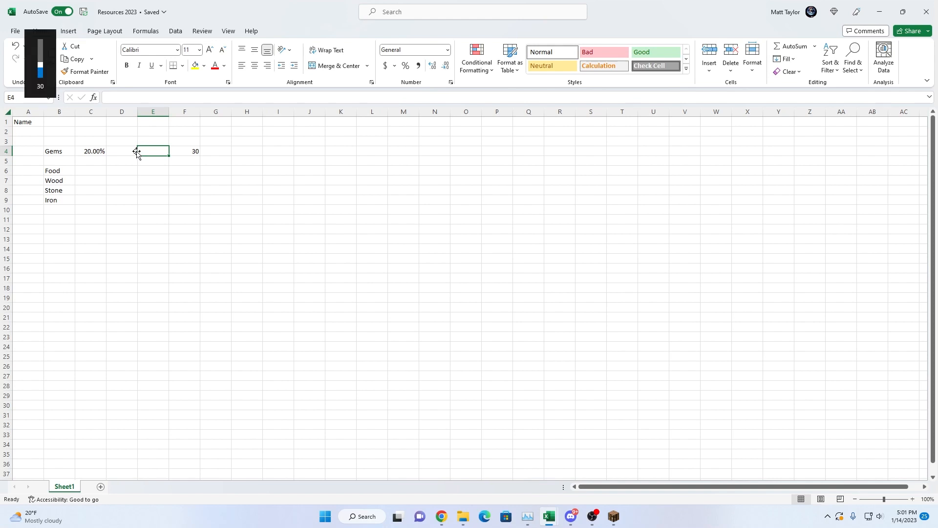
{"action": "key", "text": "XF86AudioRaiseVolume"}
{"action": "key", "text": "XF86AudioRaiseVolume"}
{"action": "key", "text": "XF86AudioRaiseVolume"}
{"action": "key", "text": "XF86AudioRaiseVolume"}
{"action": "key", "text": "XF86AudioRaiseVolume"}
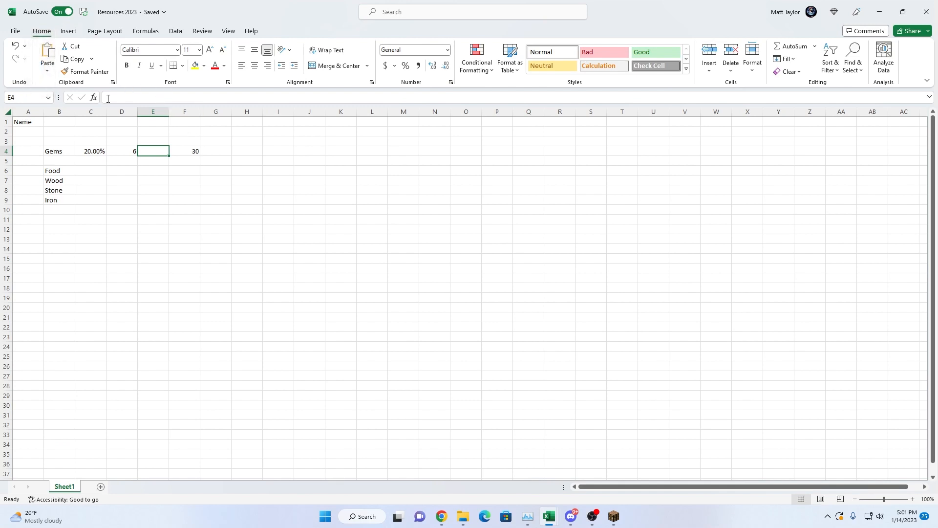
Try to start a ROUND formula in cell E4 of the Gems row
{"action": "left_click", "coordinate": [129, 98]}
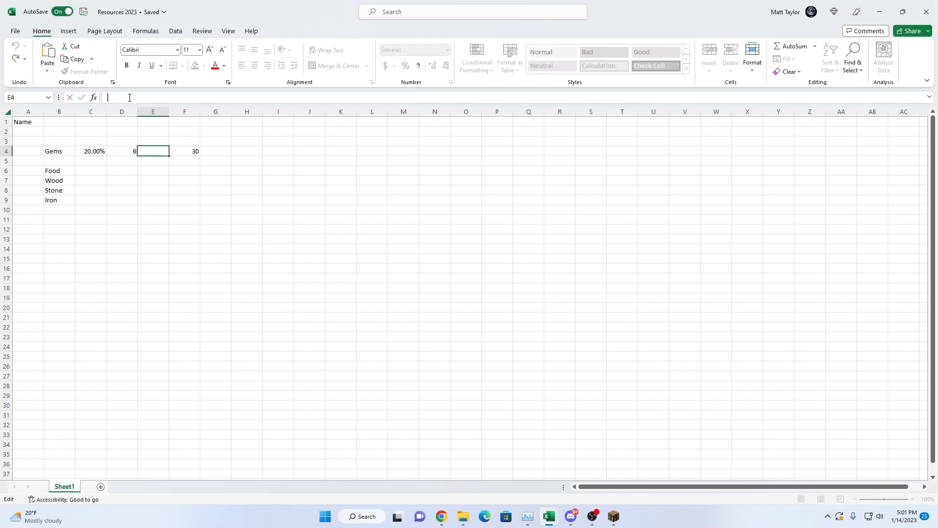
{"action": "type", "text": "+"}
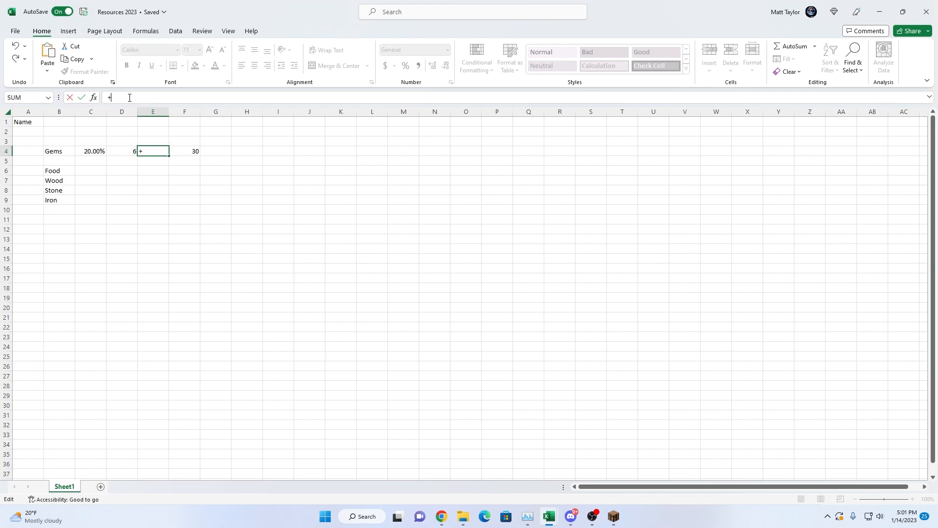
{"action": "key", "text": "BackSpace"}
{"action": "type", "text": "=R"}
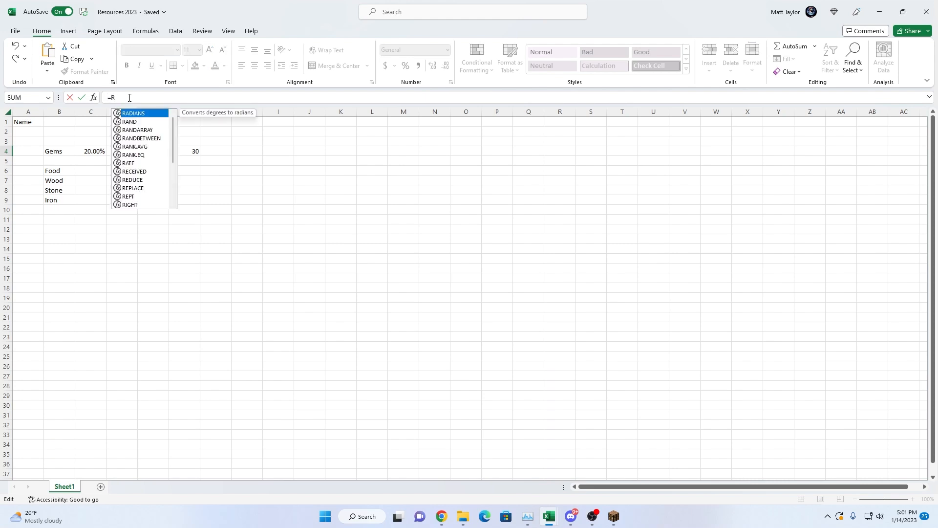
{"action": "type", "text": "o"}
{"action": "key", "text": "Down"}
{"action": "key", "text": "Down"}
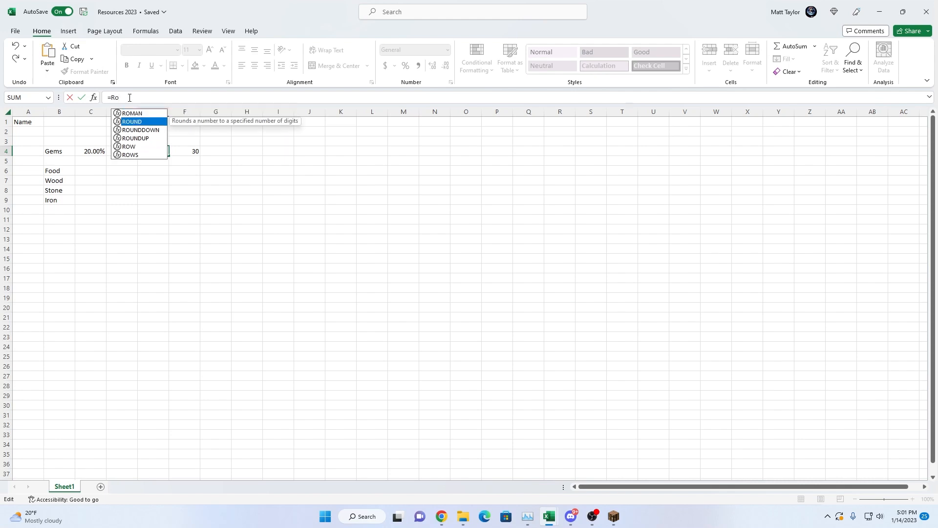
{"action": "key", "text": "Return"}
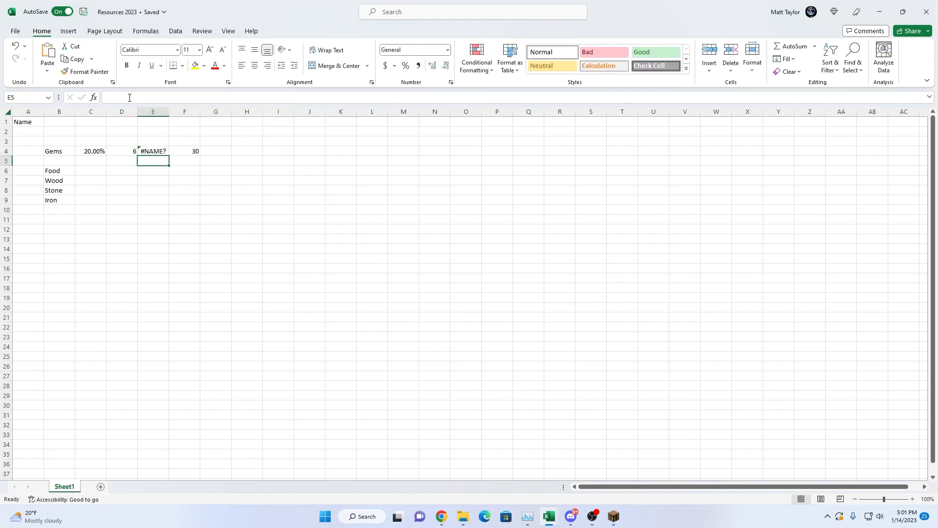
Replace the entry in cell E4 with a formula that rounds down the Gems amount, =ROUNDDOWN(D4,)
{"action": "key", "text": "Up"}
{"action": "double_click", "coordinate": [158, 150]}
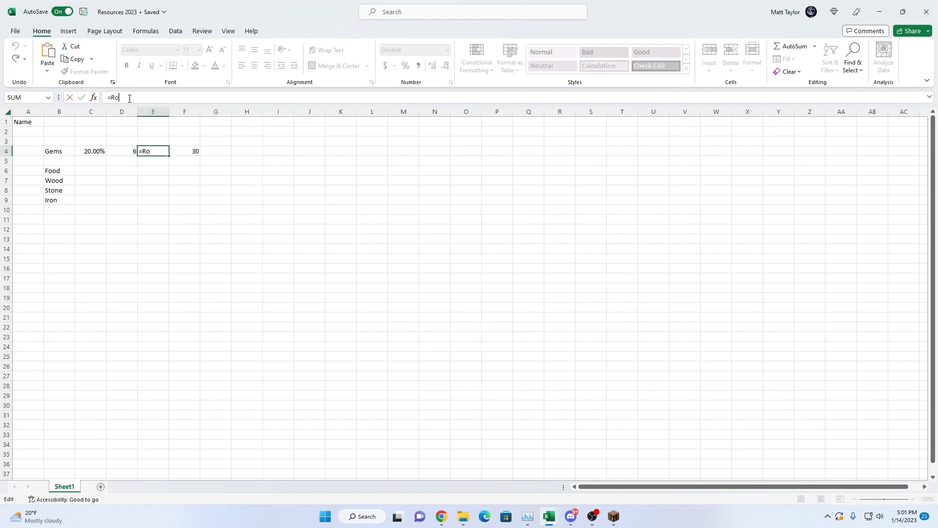
{"action": "key", "text": "BackSpace"}
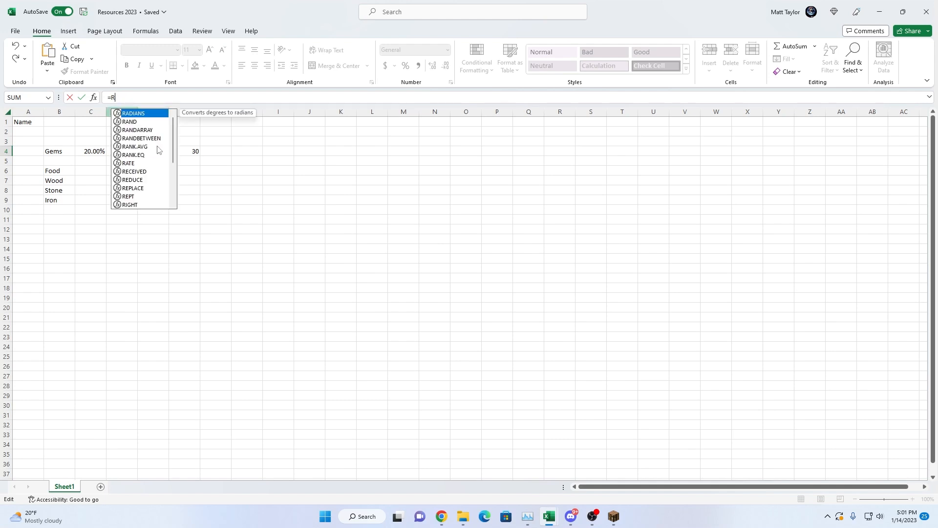
{"action": "type", "text": "o"}
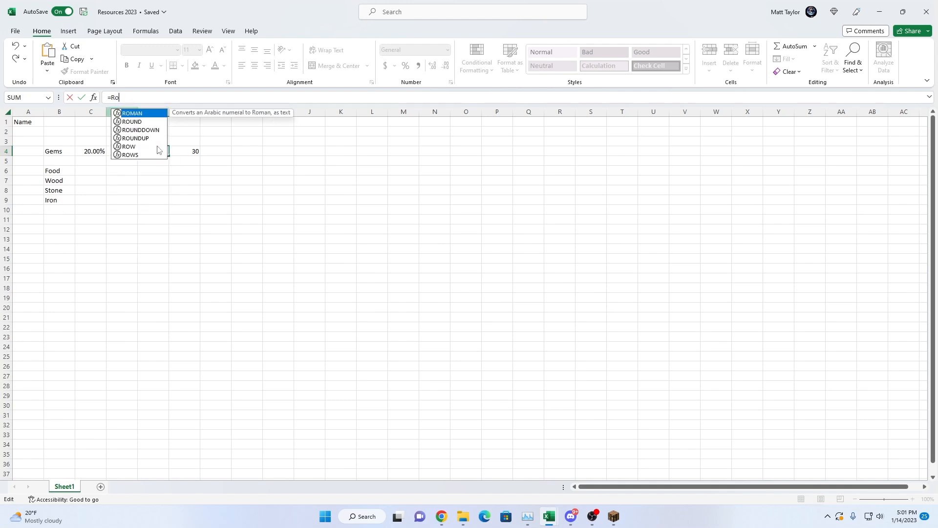
{"action": "type", "text": "un"}
{"action": "key", "text": "Tab"}
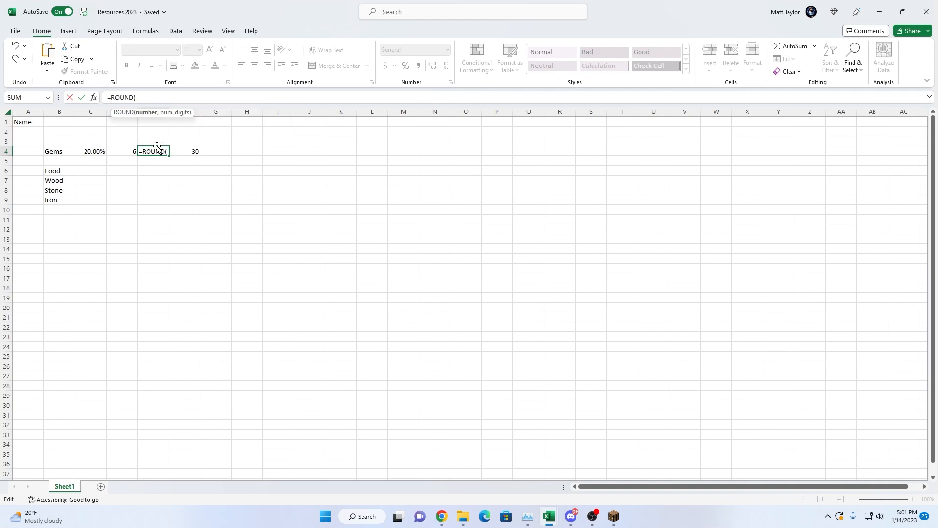
{"action": "key", "text": "BackSpace"}
{"action": "key", "text": "Down"}
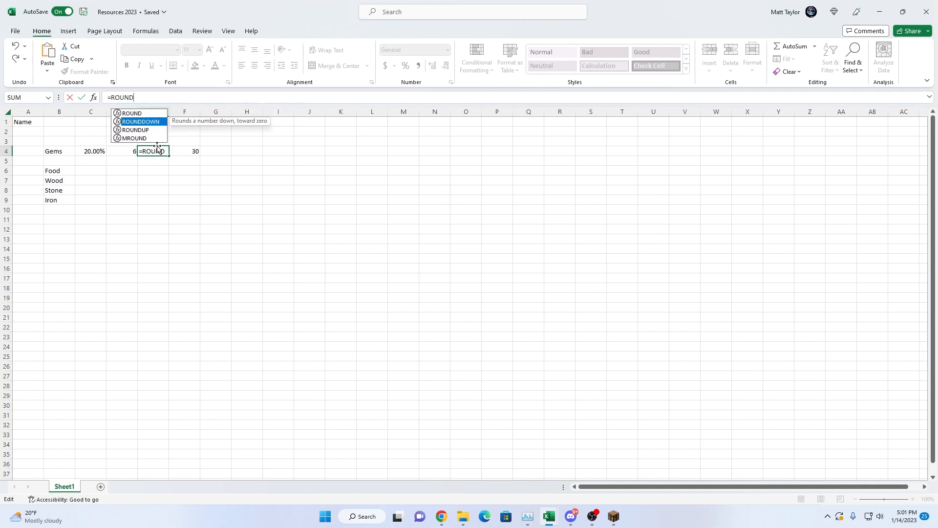
{"action": "key", "text": "Tab"}
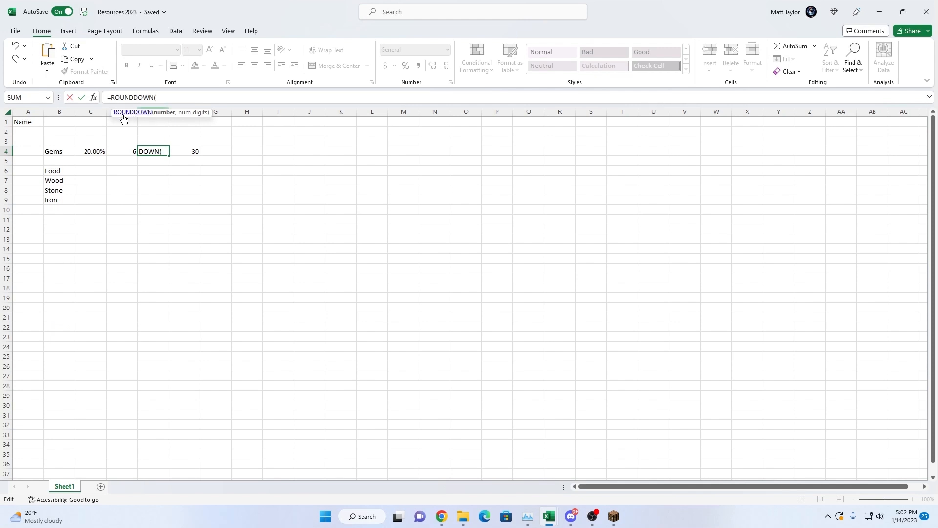
{"action": "left_click", "coordinate": [130, 151]}
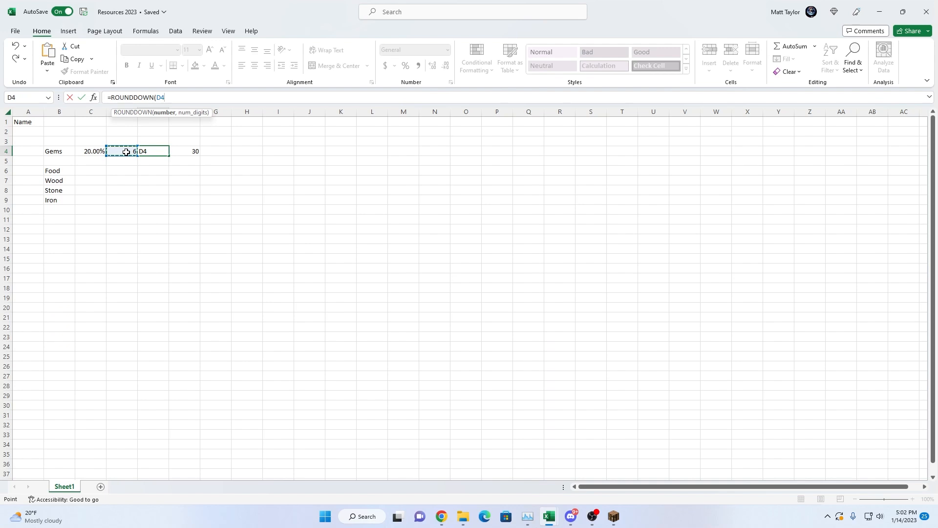
{"action": "type", "text": ","}
{"action": "type", "text": "0"}
{"action": "key", "text": "Return"}
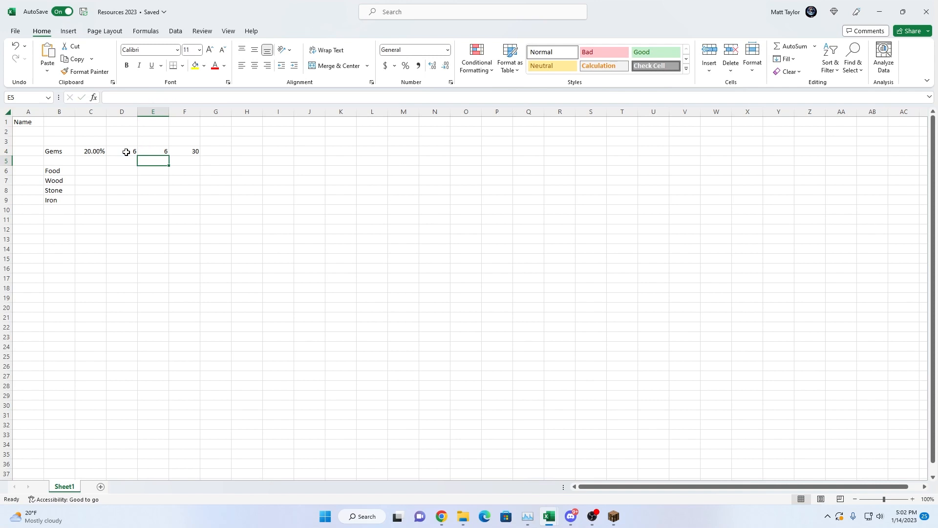
{"action": "key", "text": "Up"}
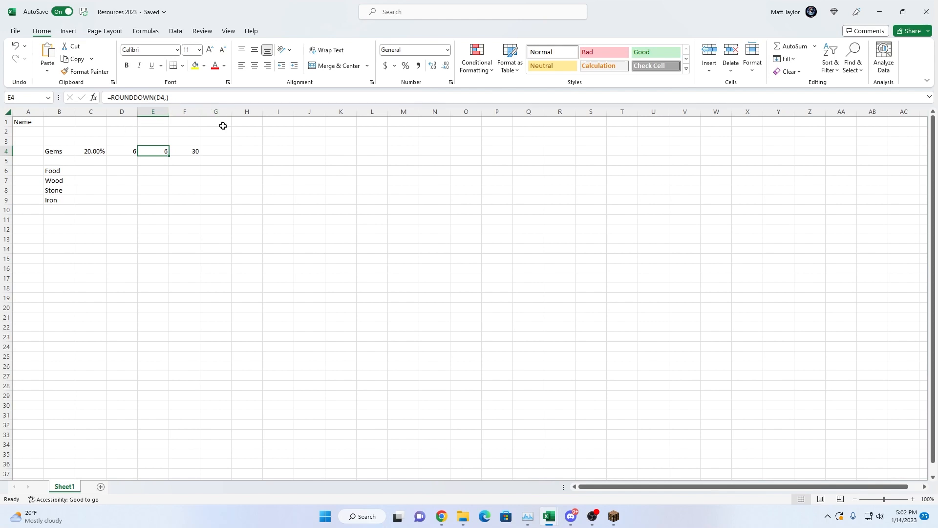
{"action": "left_click", "coordinate": [216, 150]}
{"action": "left_click", "coordinate": [188, 159]}
{"action": "left_click", "coordinate": [162, 152]}
{"action": "left_click", "coordinate": [247, 151]}
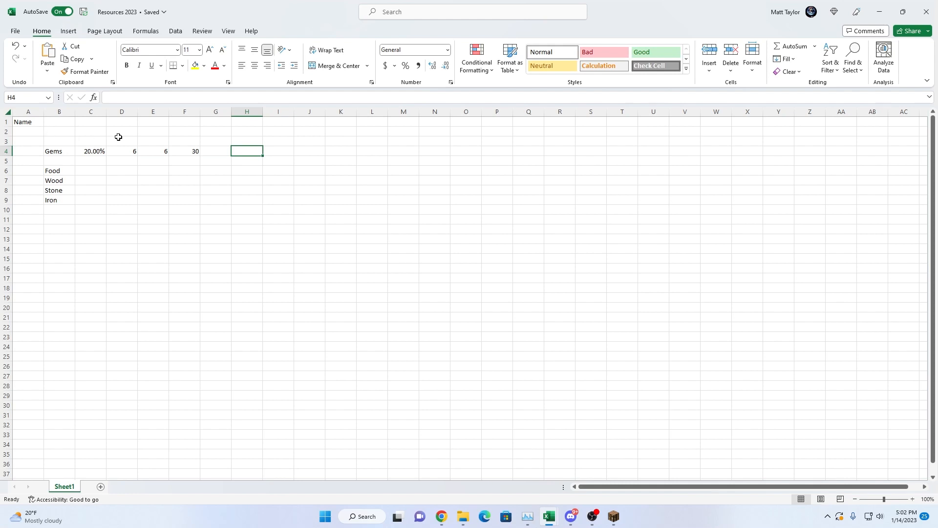
{"action": "key", "text": "Left"}
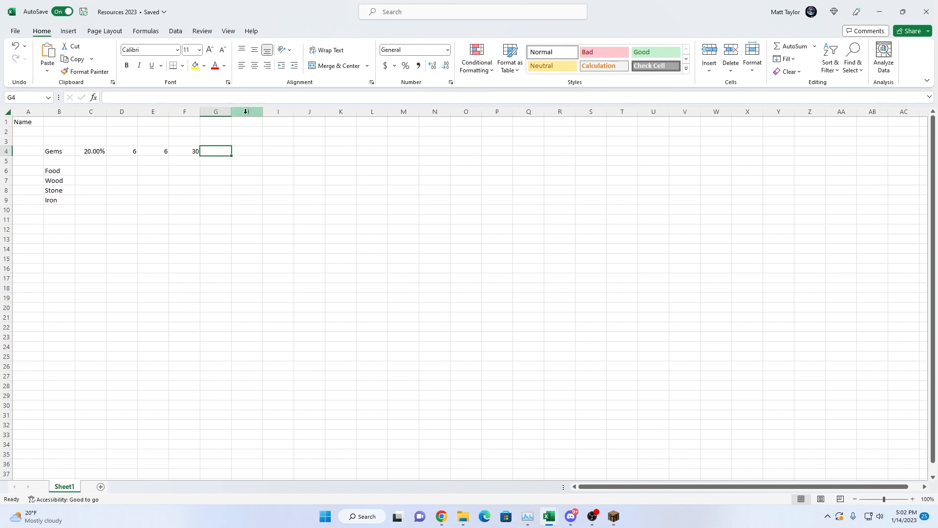
{"action": "left_click", "coordinate": [164, 155]}
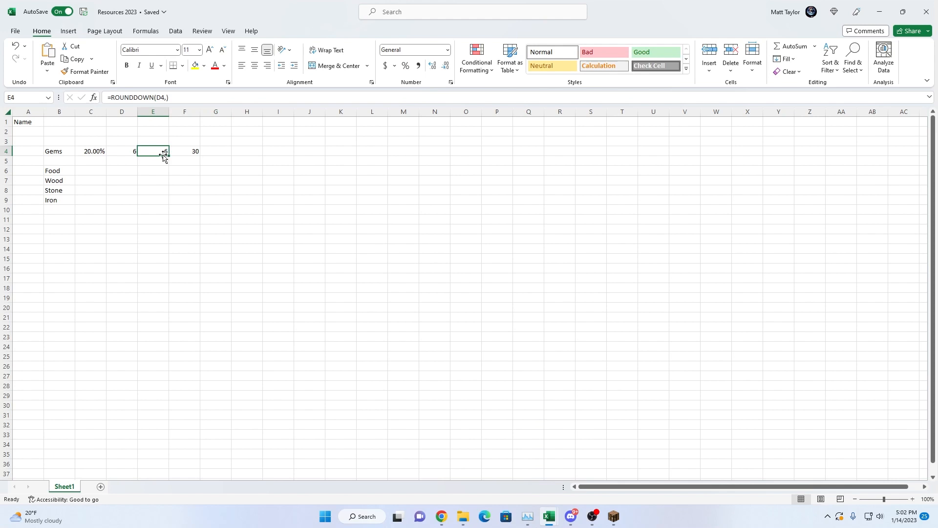
{"action": "key", "text": "Right"}
{"action": "key", "text": "Right"}
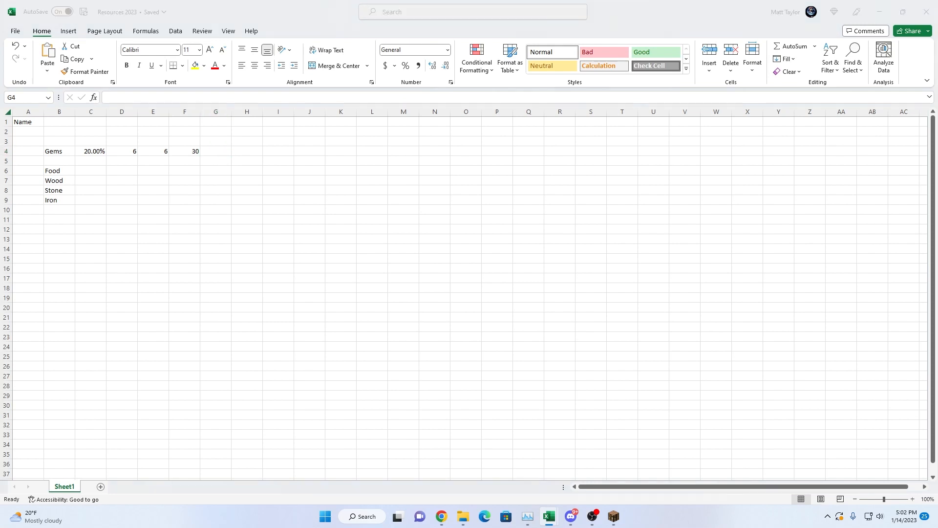
Insert a SUM function in cell G4 that subtracts the rounded-down Gems share from the amount, giving =SUM(F4-E4)
{"action": "left_click", "coordinate": [210, 151]}
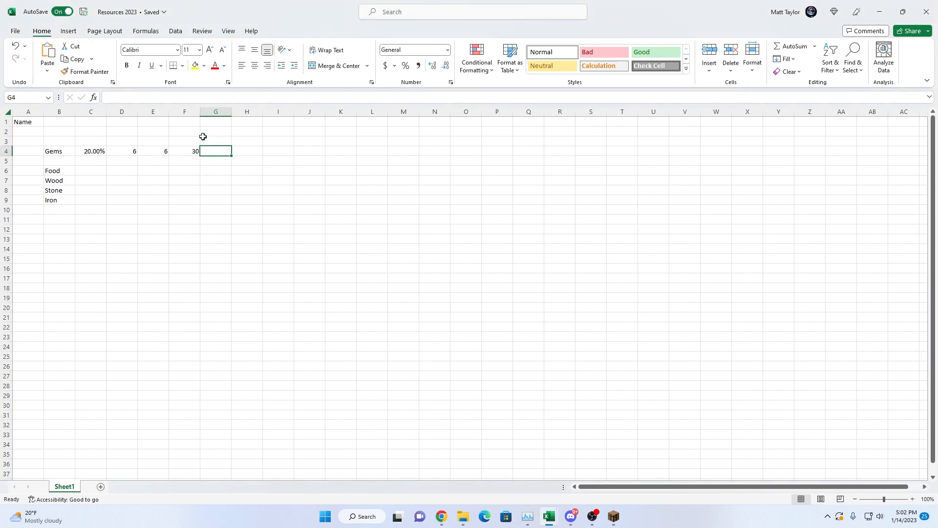
{"action": "left_click", "coordinate": [169, 96]}
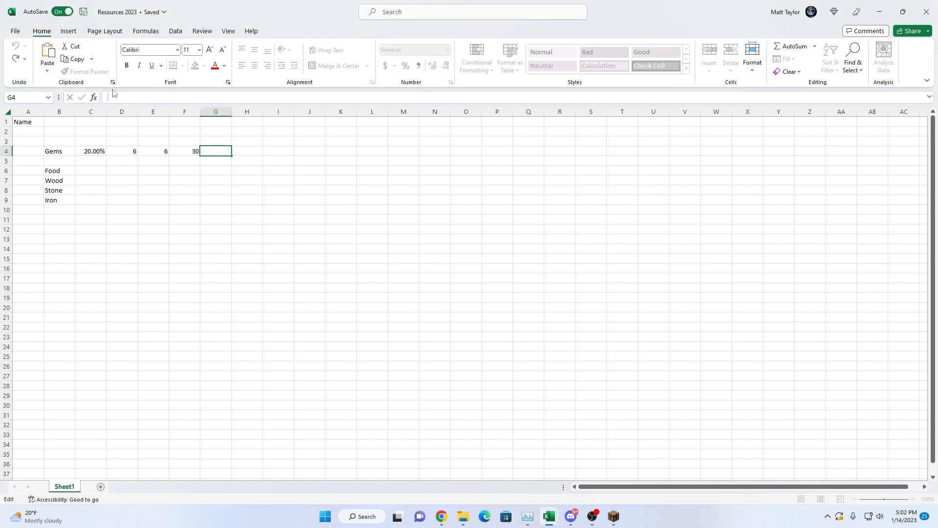
{"action": "left_click", "coordinate": [94, 97]}
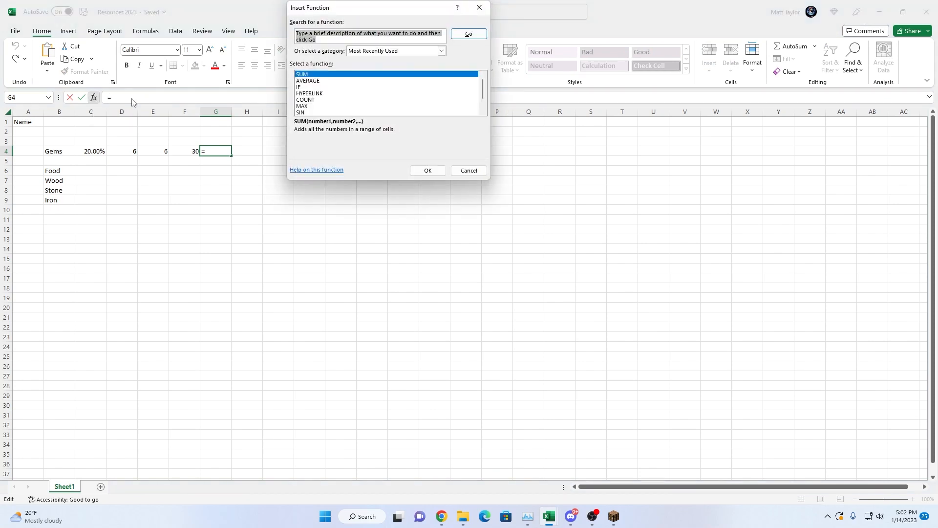
{"action": "left_click", "coordinate": [425, 169]}
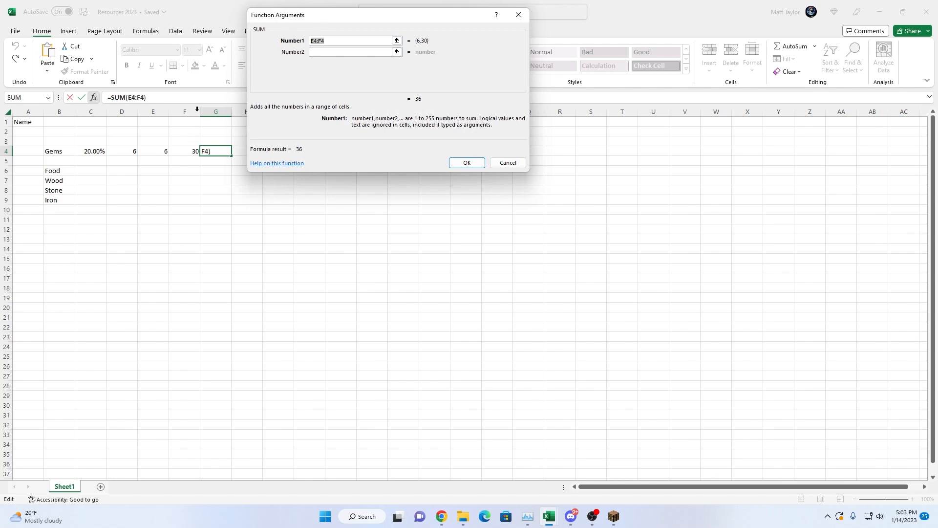
{"action": "left_click", "coordinate": [189, 153]}
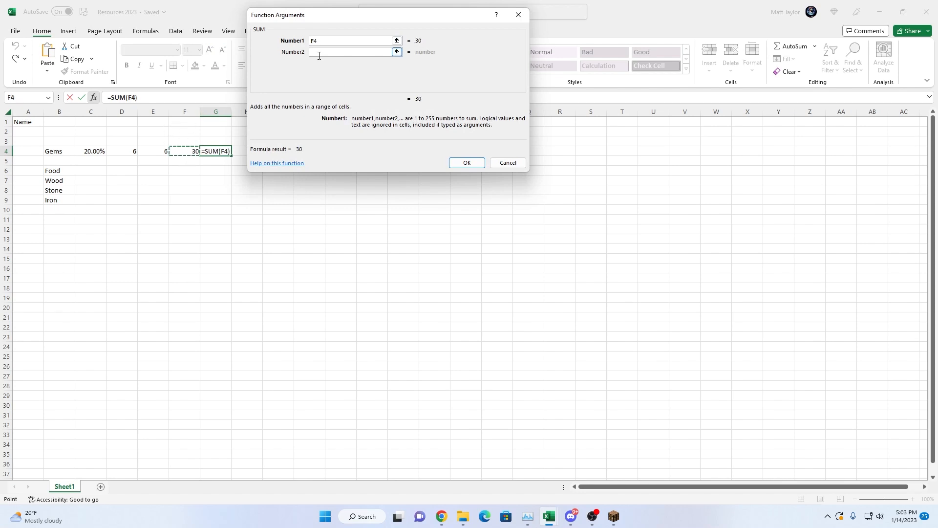
{"action": "left_click", "coordinate": [333, 43]}
{"action": "type", "text": "-"}
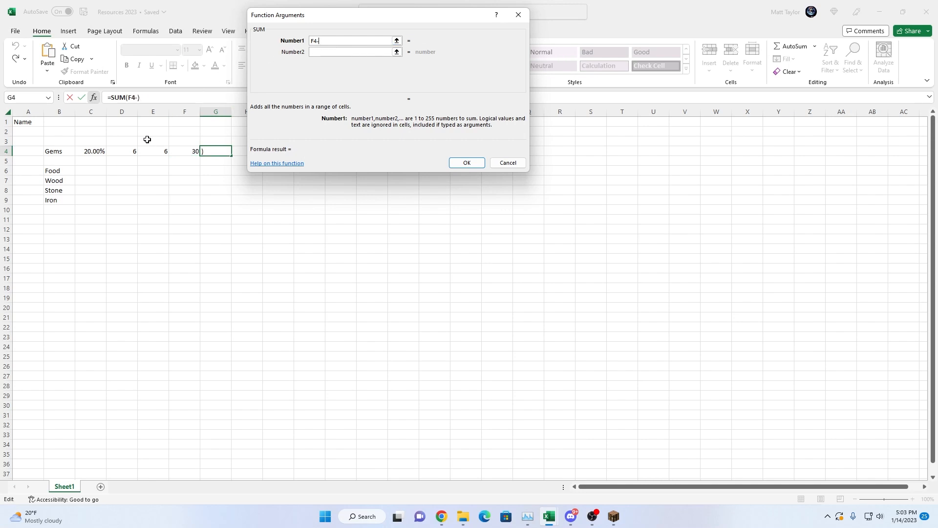
{"action": "left_click", "coordinate": [160, 152]}
{"action": "key", "text": "Return"}
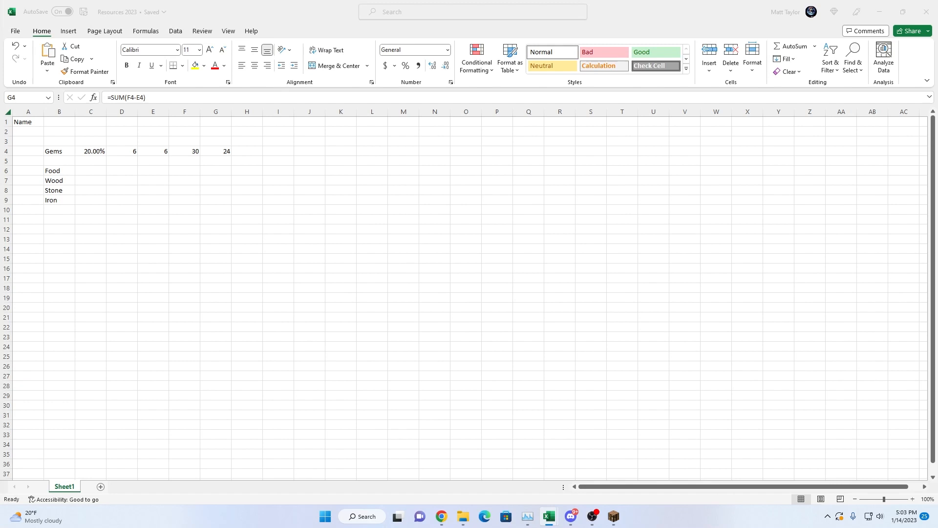
Enter 450 in cell I4 of the Gems row, leaving H4 empty
{"action": "left_click", "coordinate": [245, 138]}
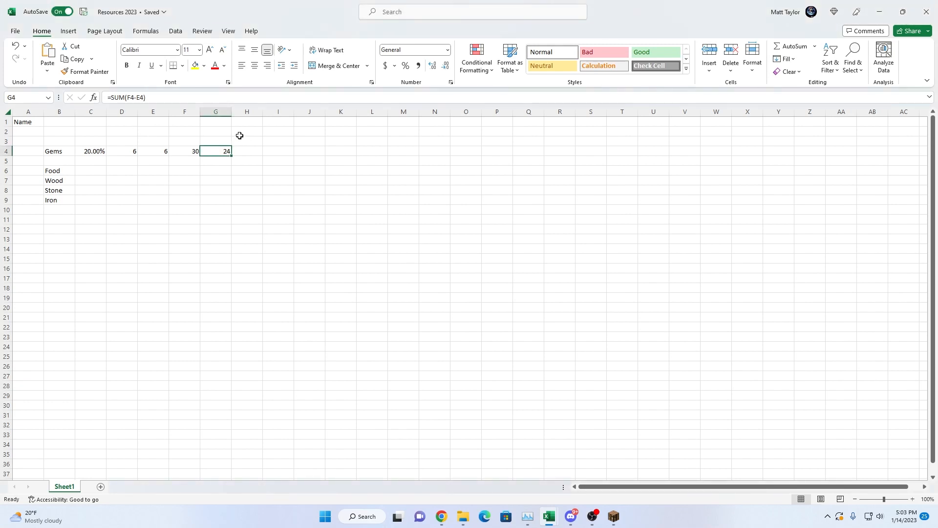
{"action": "left_click", "coordinate": [239, 149]}
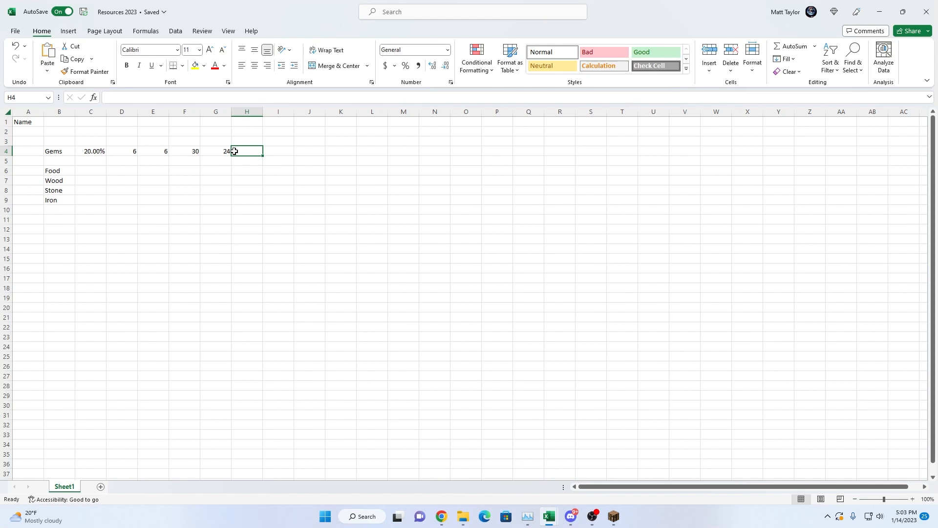
{"action": "key", "text": "Right"}
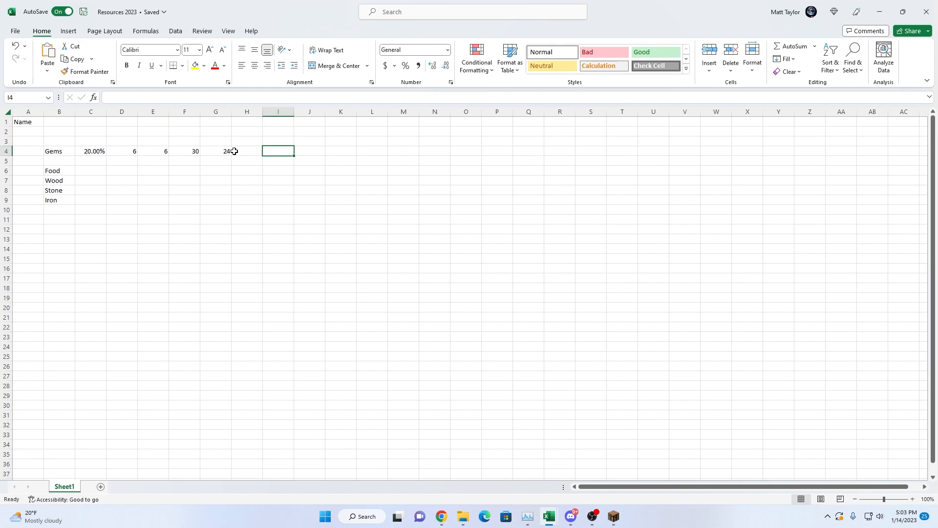
{"action": "type", "text": "450"}
{"action": "key", "text": "Return"}
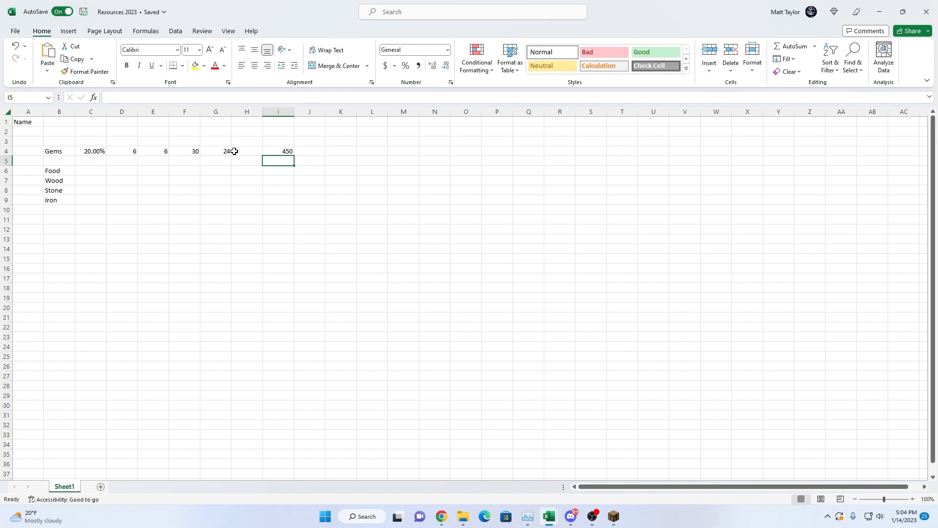
{"action": "key", "text": "Up"}
{"action": "key", "text": "Right"}
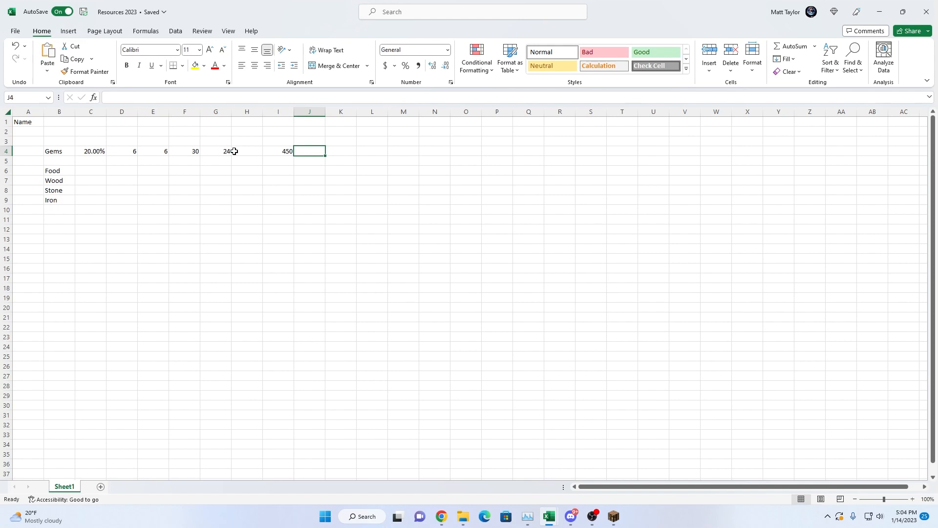
{"action": "scroll", "coordinate": [194, 147], "scroll_direction": "down", "scroll_amount": 3}
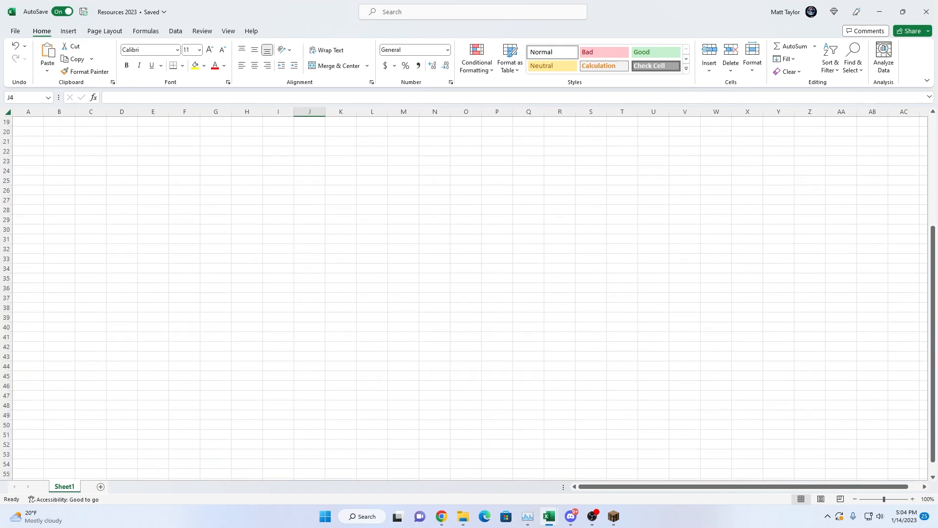
{"action": "scroll", "coordinate": [469, 293], "scroll_direction": "up", "scroll_amount": 3}
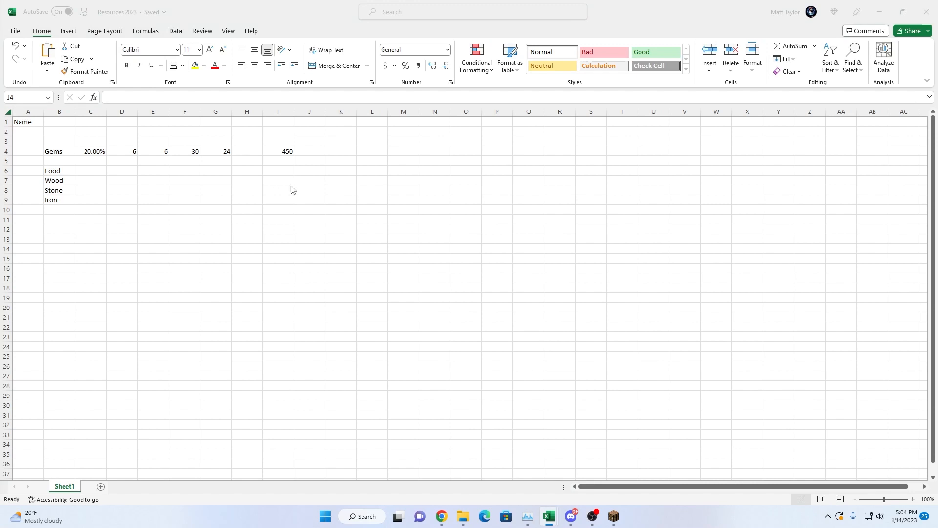
Insert a SUM function in cell K4 that multiplies G4 by I4, giving =SUM(G4*I4)
{"action": "left_click", "coordinate": [279, 150]}
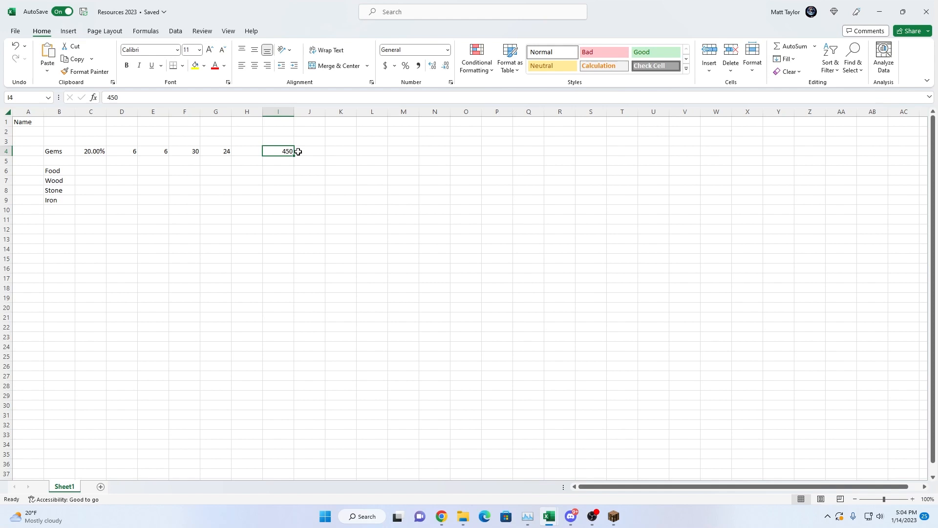
{"action": "key", "text": "Right"}
{"action": "key", "text": "Right"}
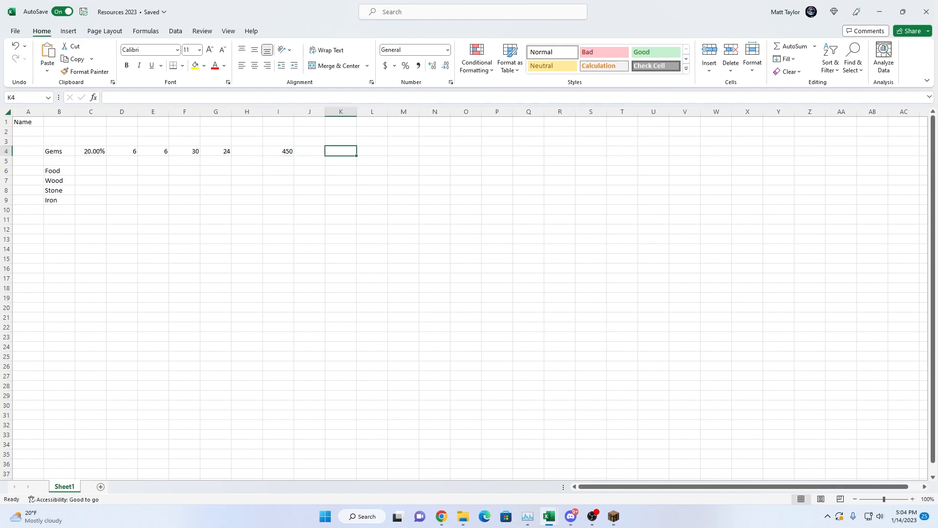
{"action": "left_click", "coordinate": [346, 152]}
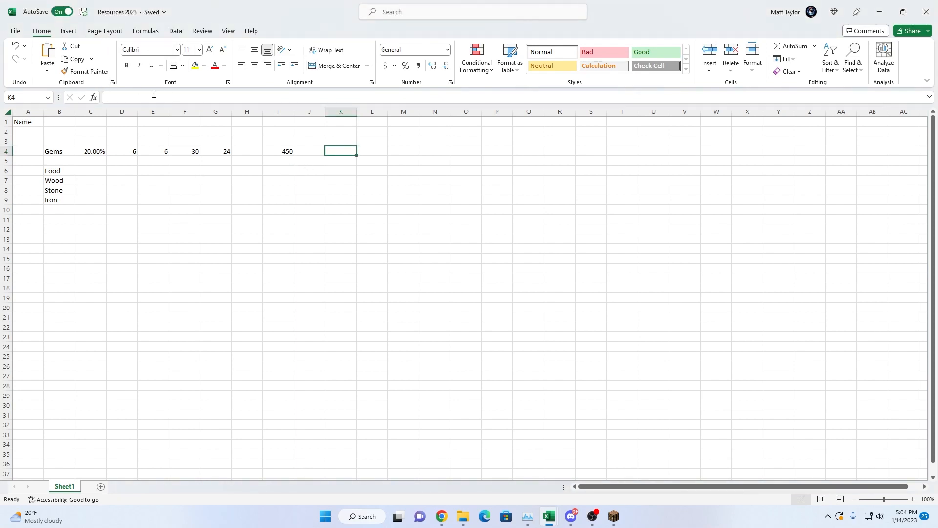
{"action": "left_click", "coordinate": [94, 97]}
{"action": "left_click", "coordinate": [425, 171]}
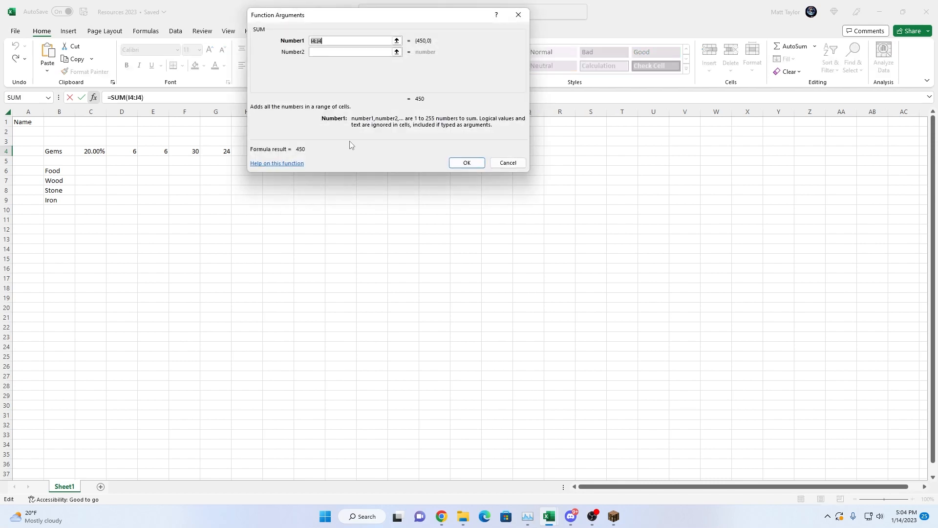
{"action": "left_click_drag", "start_coordinate": [401, 20], "coordinate": [566, 34]}
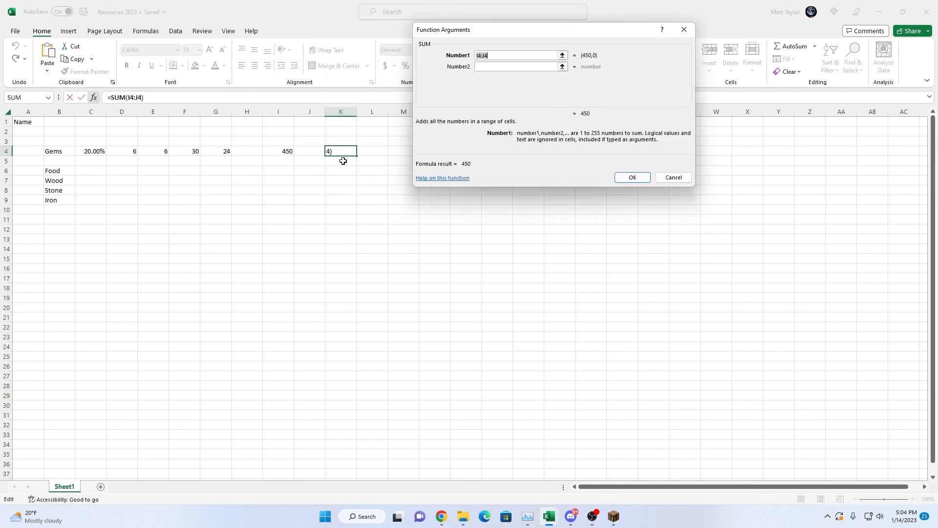
{"action": "left_click", "coordinate": [223, 150]}
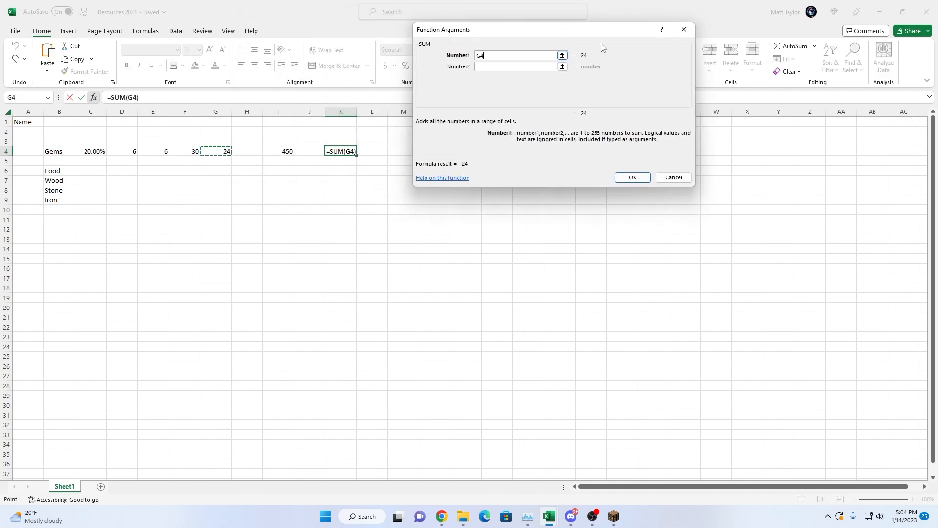
{"action": "left_click", "coordinate": [511, 58]}
{"action": "type", "text": "*"}
{"action": "key", "text": "Return"}
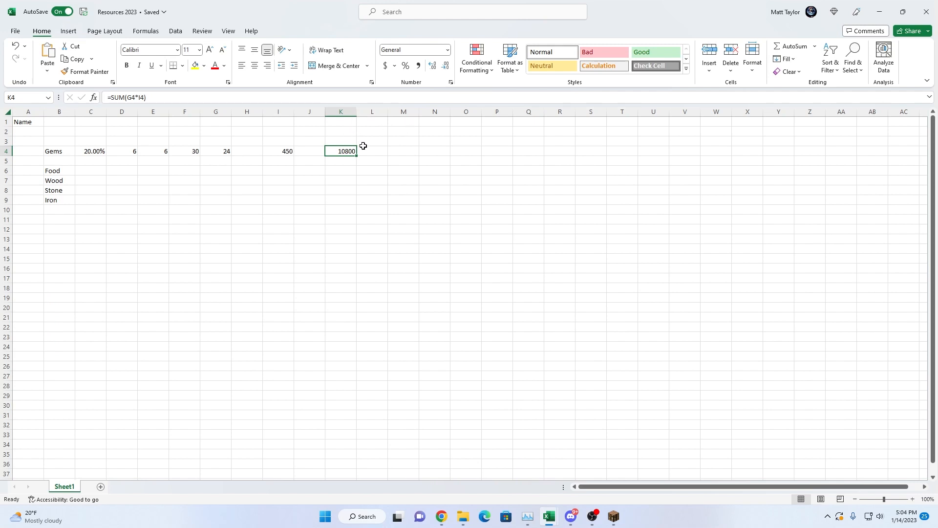
Apply the comma number format without decimals to cell K4 and to the whole of column K
{"action": "left_click", "coordinate": [418, 65]}
{"action": "left_click", "coordinate": [445, 66]}
{"action": "left_click", "coordinate": [445, 67]}
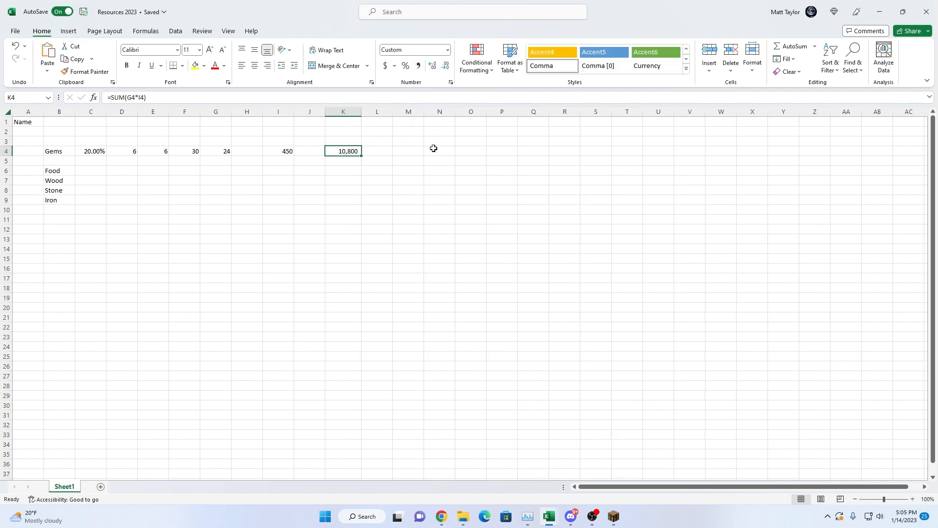
{"action": "left_click", "coordinate": [343, 111]}
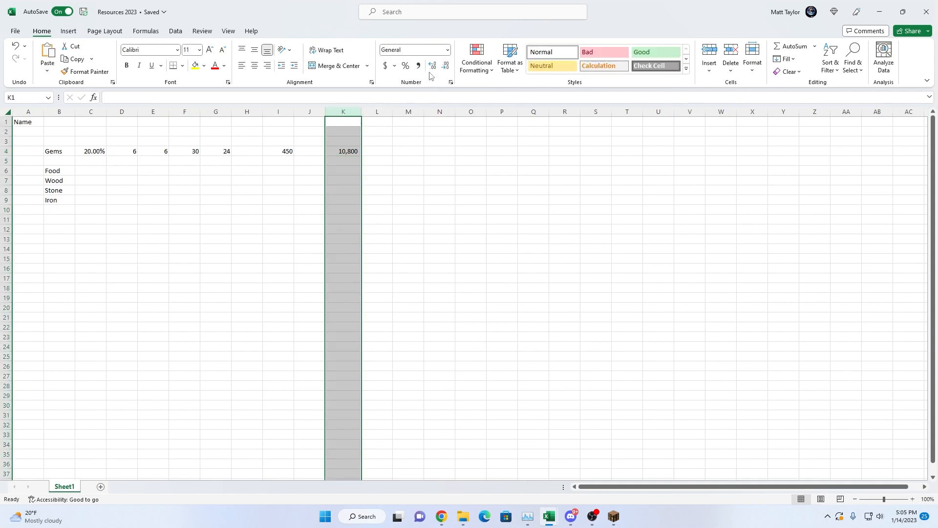
{"action": "left_click", "coordinate": [418, 66]}
{"action": "left_click", "coordinate": [445, 67]}
{"action": "left_click", "coordinate": [445, 67]}
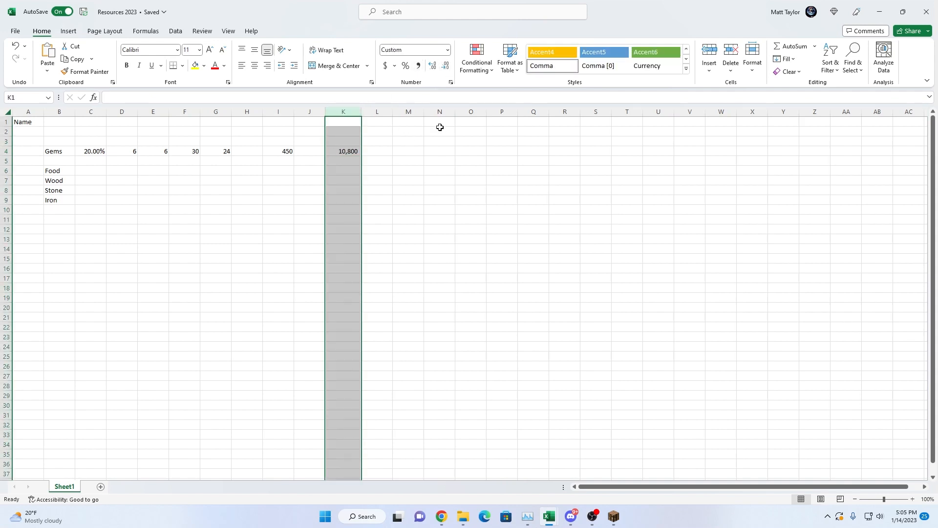
{"action": "left_click", "coordinate": [437, 131]}
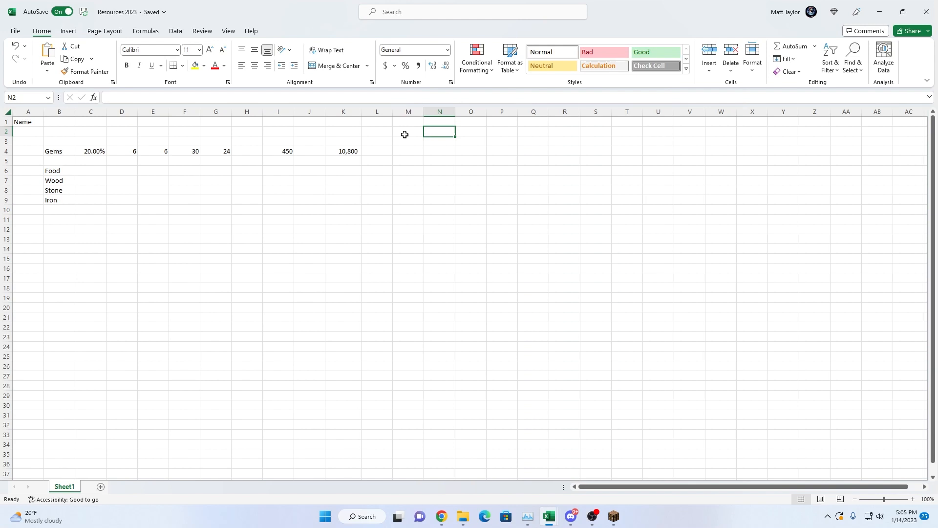
Set the Gems percentage in cell C4 to 0% and check the amounts in F4 and G4
{"action": "left_click", "coordinate": [93, 151]}
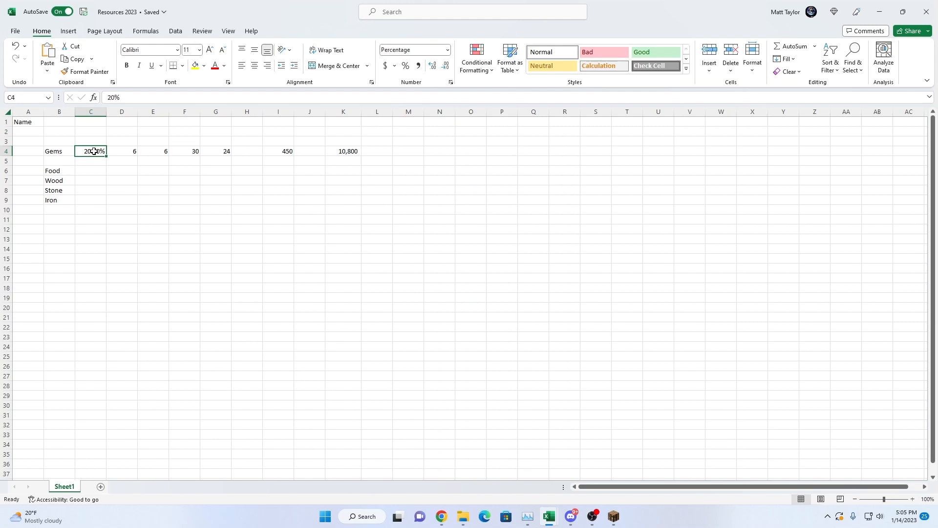
{"action": "type", "text": "0"}
{"action": "key", "text": "Return"}
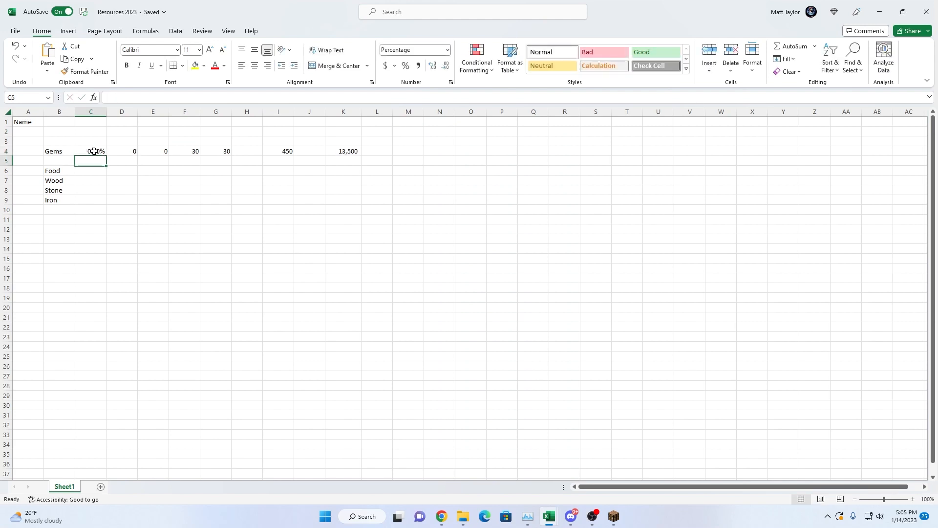
{"action": "key", "text": "Up"}
{"action": "key", "text": "Right"}
{"action": "key", "text": "Right"}
{"action": "key", "text": "Right"}
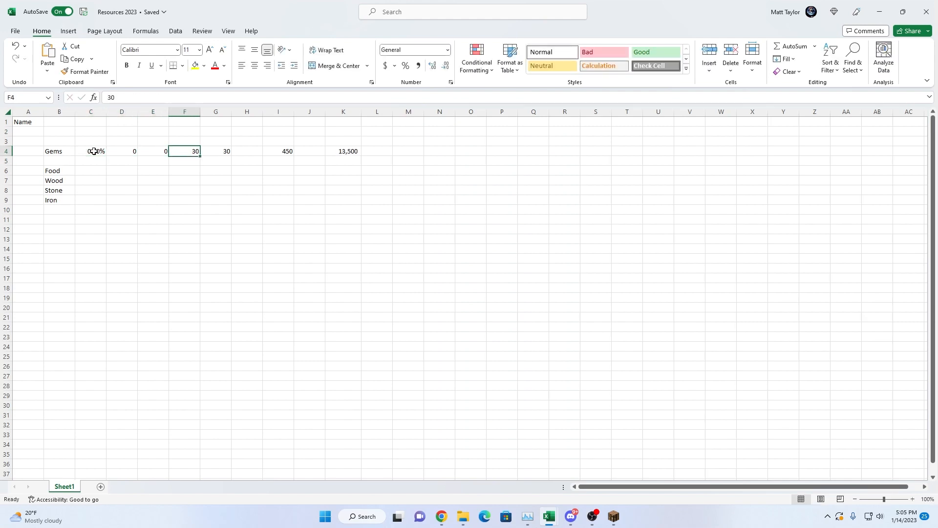
{"action": "key", "text": "Right"}
{"action": "key", "text": "Left"}
{"action": "key", "text": "Right"}
{"action": "key", "text": "Left"}
{"action": "key", "text": "Right"}
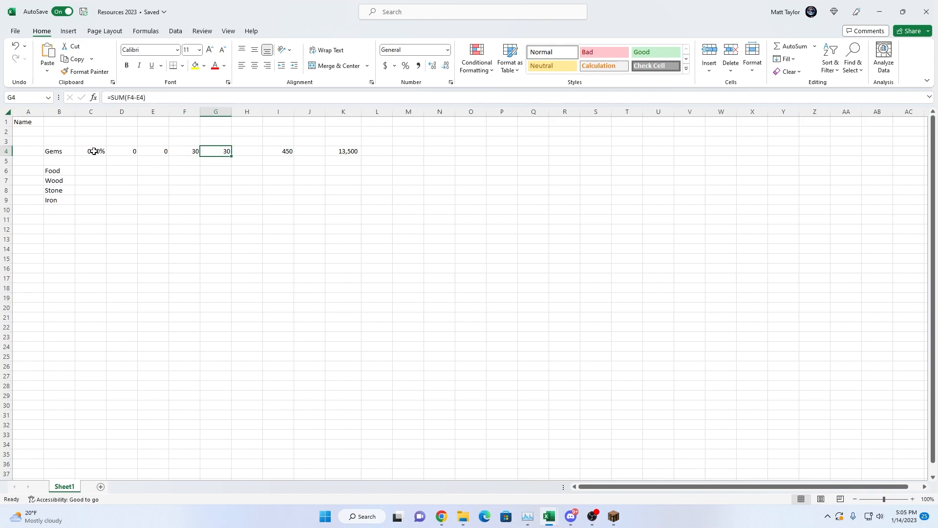
Clear the Gems percentage from cell C4
{"action": "left_click", "coordinate": [94, 151]}
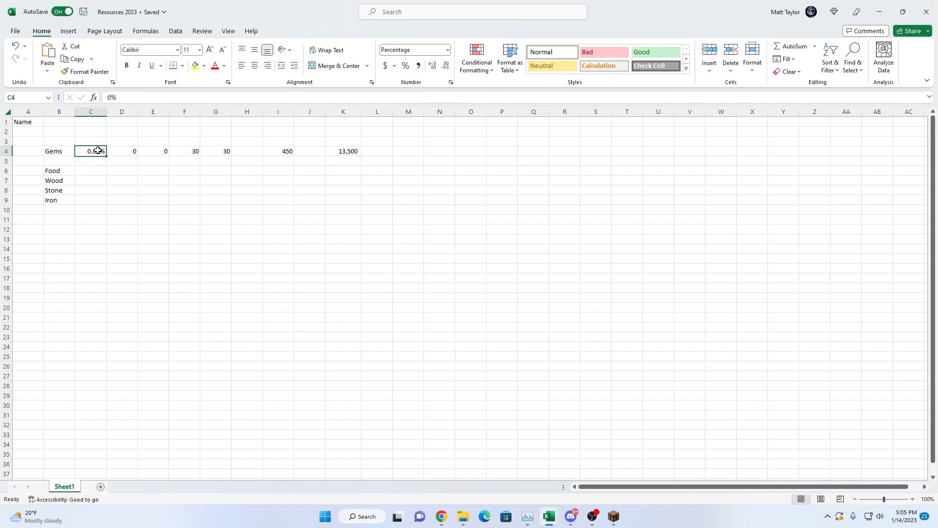
{"action": "key", "text": "Delete"}
{"action": "left_click", "coordinate": [153, 192]}
Review the formulas in cells G4 and K4 of the Gems row
{"action": "left_click_drag", "start_coordinate": [234, 148], "coordinate": [227, 149]}
{"action": "left_click", "coordinate": [226, 150]}
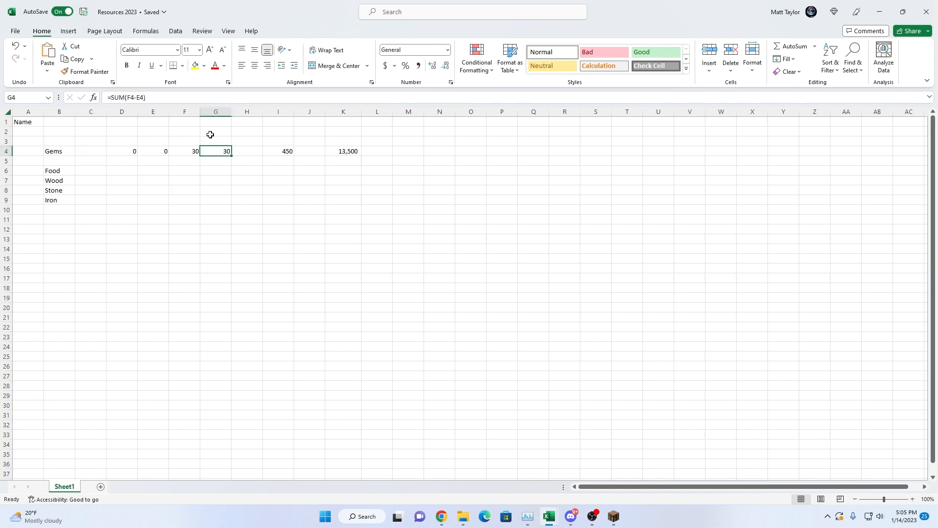
{"action": "left_click", "coordinate": [124, 98]}
{"action": "key", "text": "Return"}
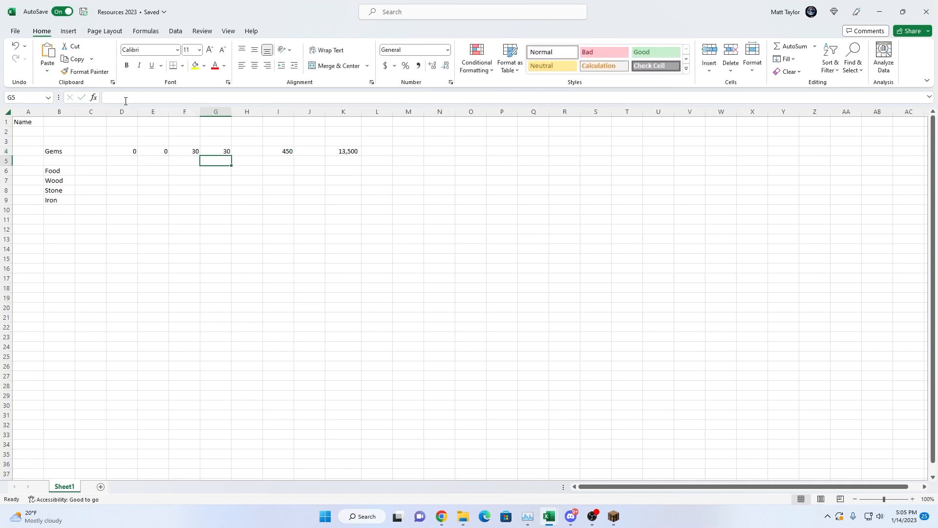
{"action": "key", "text": "Up"}
{"action": "key", "text": "Left"}
{"action": "key", "text": "Right"}
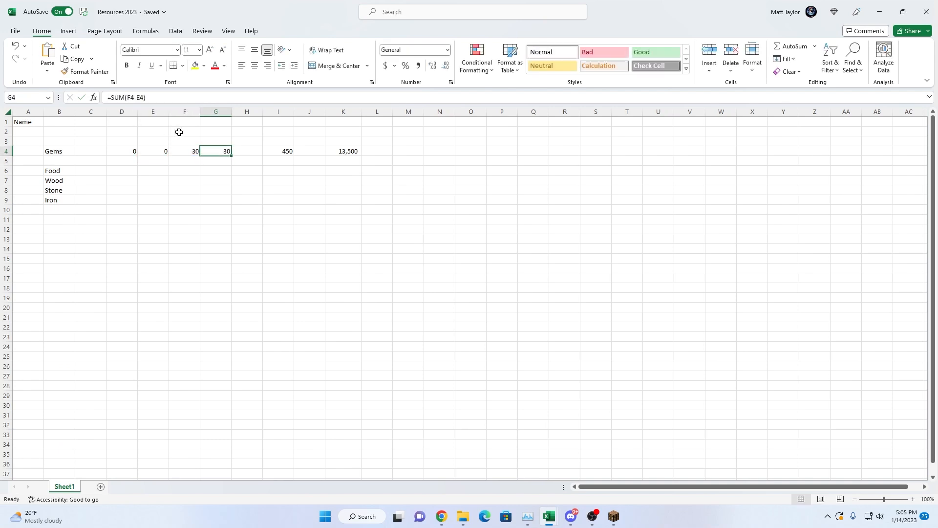
{"action": "left_click", "coordinate": [339, 152]}
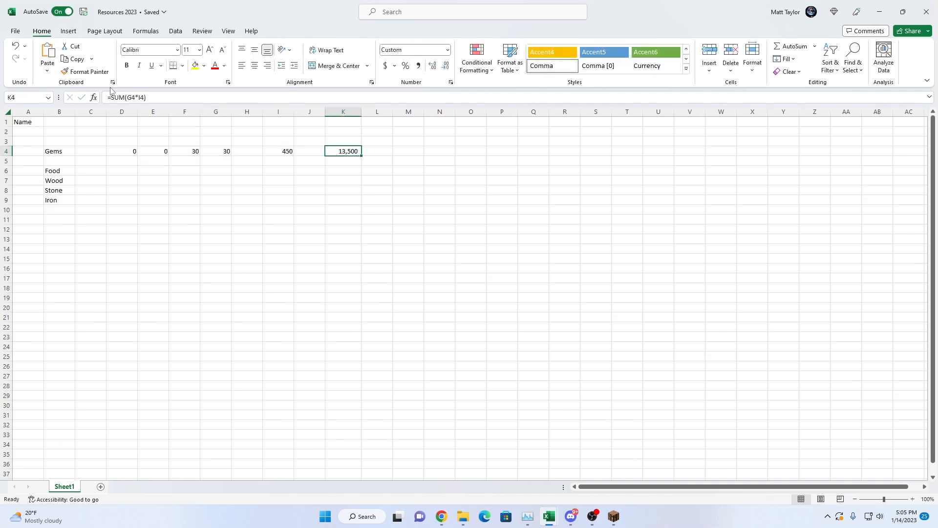
{"action": "double_click", "coordinate": [339, 153]}
{"action": "key", "text": "Return"}
{"action": "left_click", "coordinate": [188, 158]}
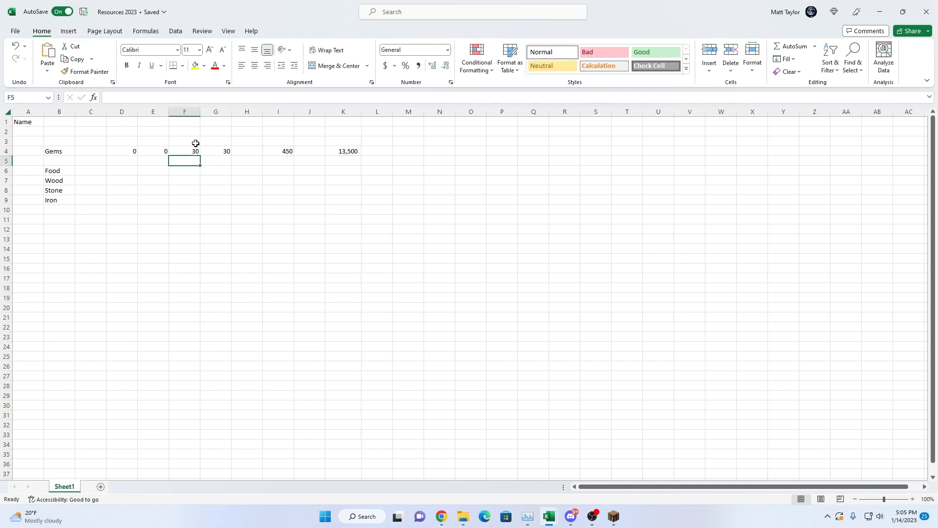
Set the Gems amount in cell F4 to 0
{"action": "key", "text": "Up"}
{"action": "key", "text": "Right"}
{"action": "key", "text": "Right"}
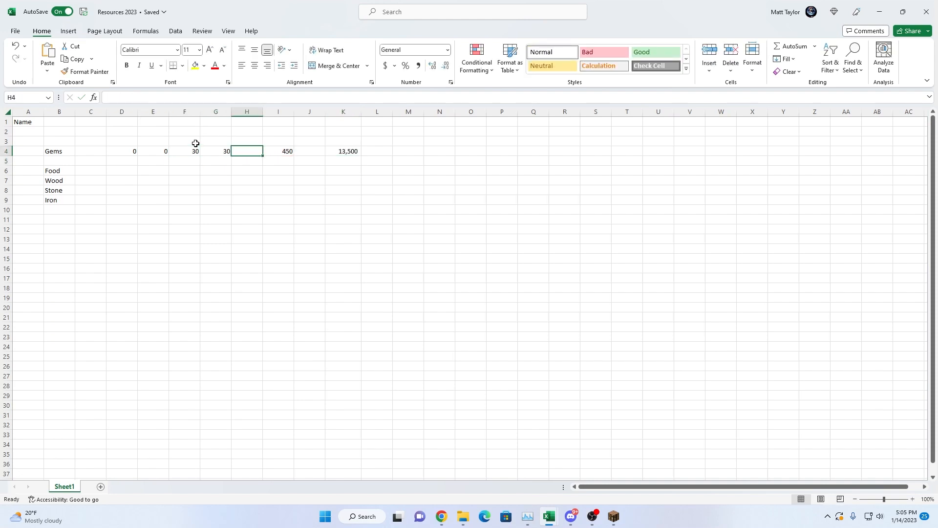
{"action": "key", "text": "Left"}
{"action": "key", "text": "Left"}
{"action": "key", "text": "Right"}
{"action": "key", "text": "Left"}
{"action": "key", "text": "Right"}
{"action": "key", "text": "Left"}
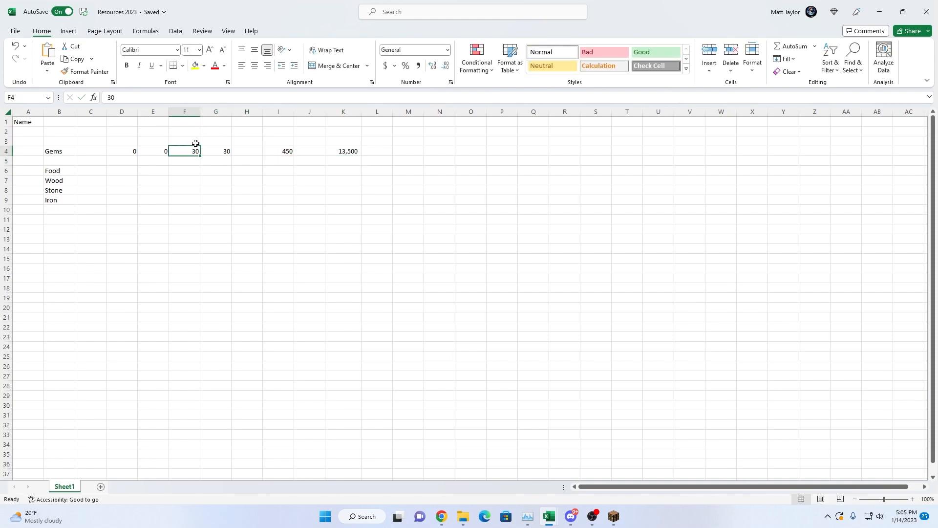
{"action": "type", "text": "0"}
{"action": "key", "text": "Return"}
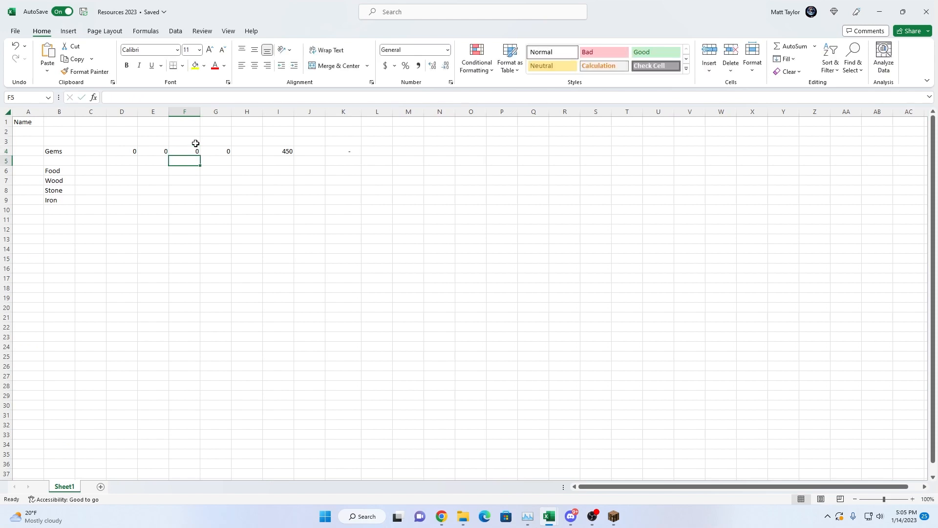
Copy the Gems row's range D4:K4 into the Food row, starting at cell D6
{"action": "key", "text": "Down"}
{"action": "key", "text": "Left"}
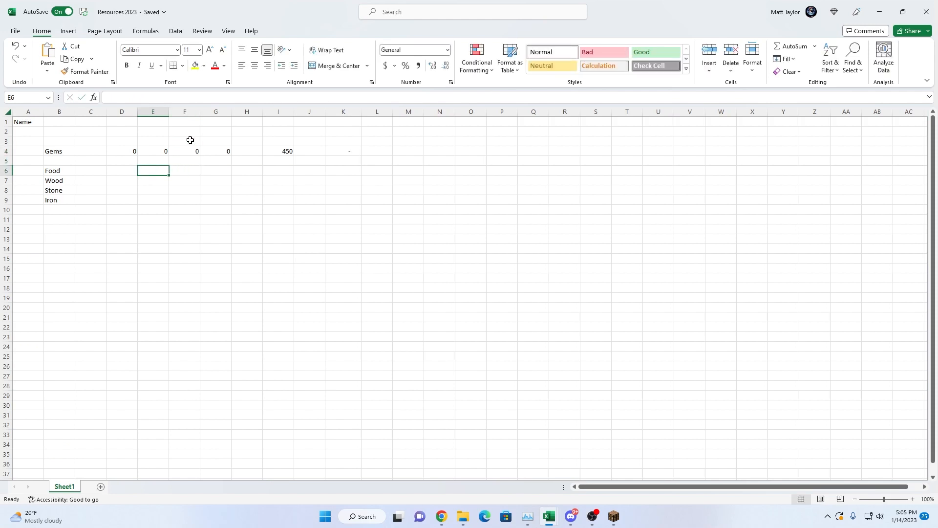
{"action": "left_click_drag", "start_coordinate": [132, 151], "coordinate": [326, 147]}
{"action": "key", "text": "ctrl+c"}
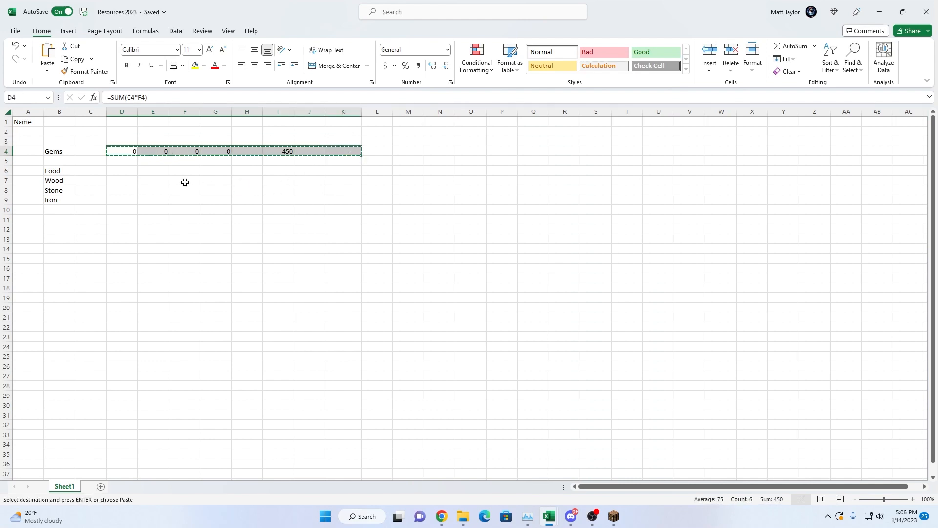
{"action": "left_click", "coordinate": [128, 171]}
{"action": "key", "text": "ctrl+v"}
{"action": "left_click", "coordinate": [148, 197]}
{"action": "left_click", "coordinate": [127, 169]}
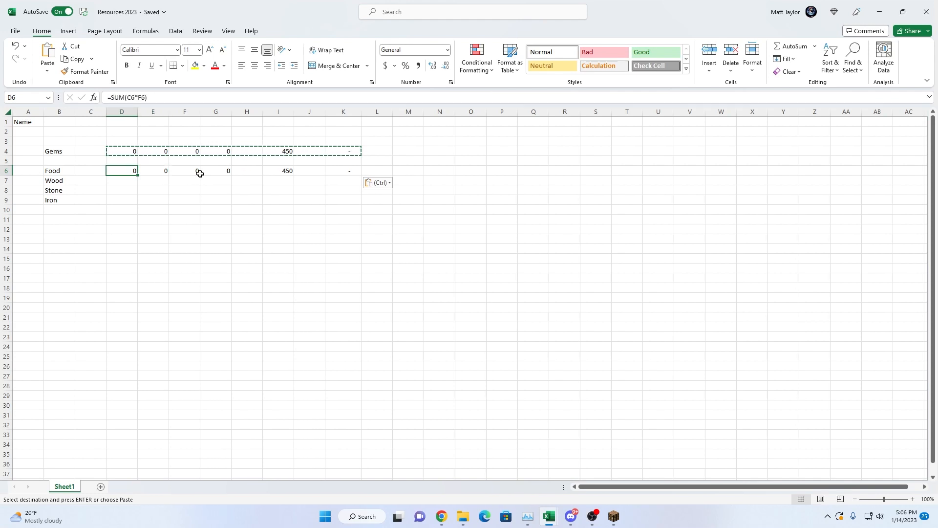
Clear the amounts in cell F6 of the Food row and cell F4 of the Gems row
{"action": "key", "text": "Right"}
{"action": "key", "text": "Right"}
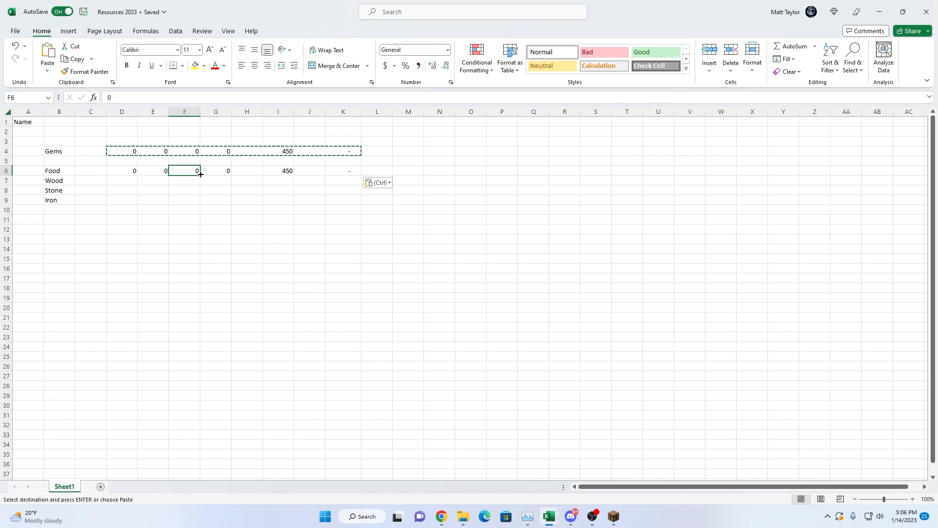
{"action": "key", "text": "Delete"}
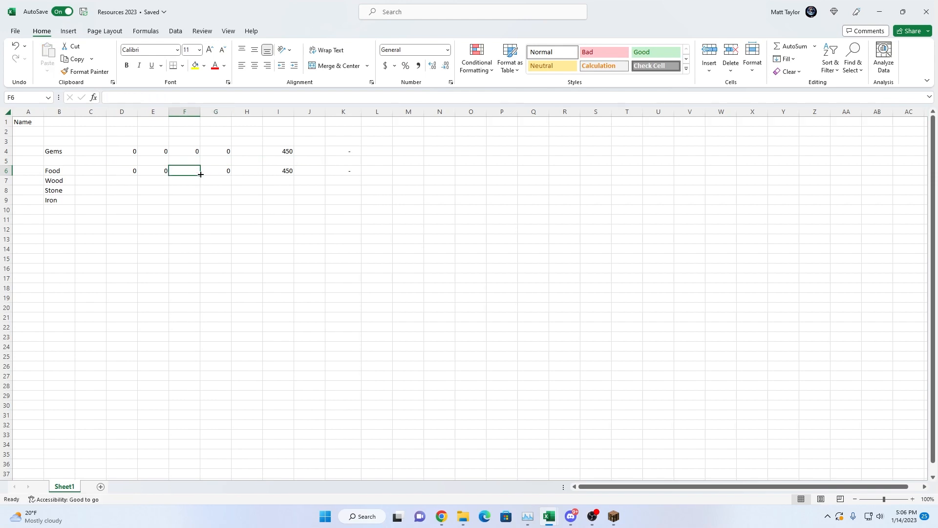
{"action": "key", "text": "Up"}
{"action": "key", "text": "Up"}
{"action": "key", "text": "Delete"}
{"action": "key", "text": "Down"}
{"action": "key", "text": "Down"}
{"action": "key", "text": "Up"}
{"action": "key", "text": "Up"}
{"action": "key", "text": "Down"}
{"action": "key", "text": "Down"}
{"action": "key", "text": "Left"}
{"action": "key", "text": "Left"}
{"action": "key", "text": "Left"}
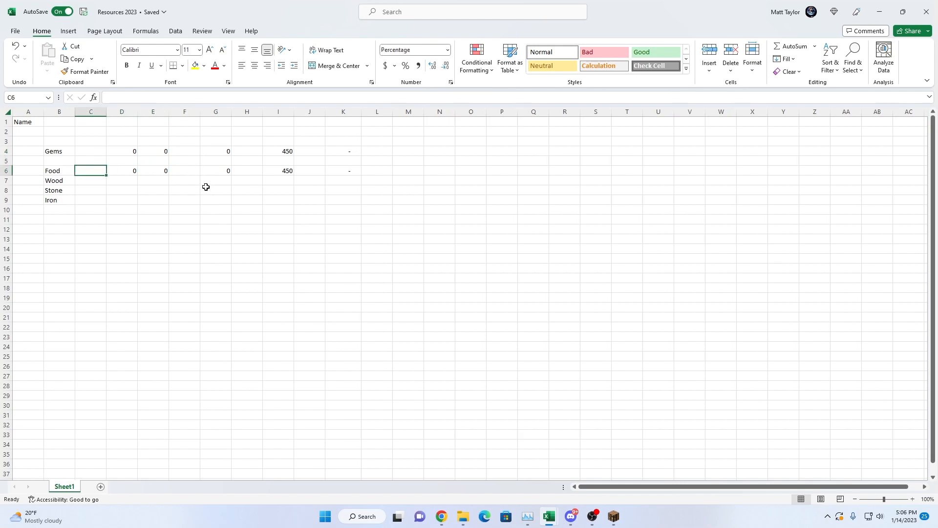
{"action": "key", "text": "Right"}
{"action": "key", "text": "Right"}
{"action": "key", "text": "Right"}
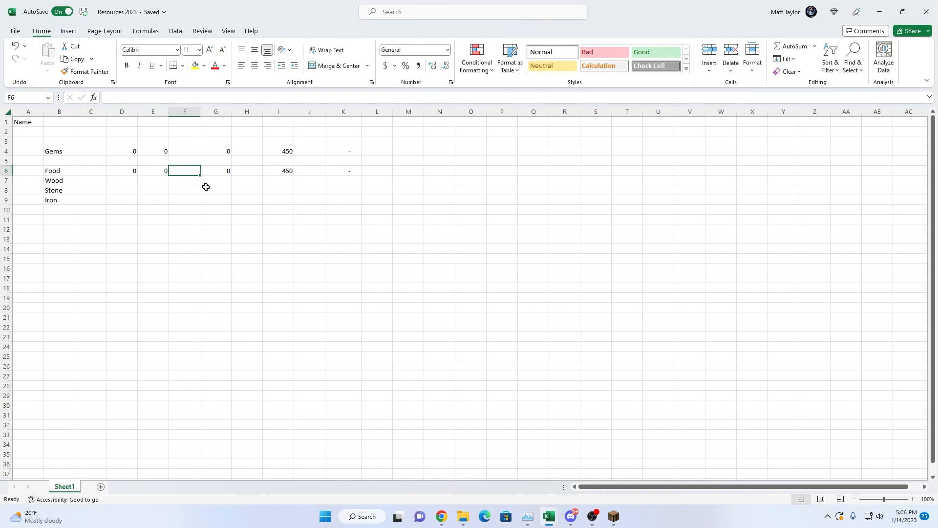
{"action": "key", "text": "Right"}
{"action": "key", "text": "Right"}
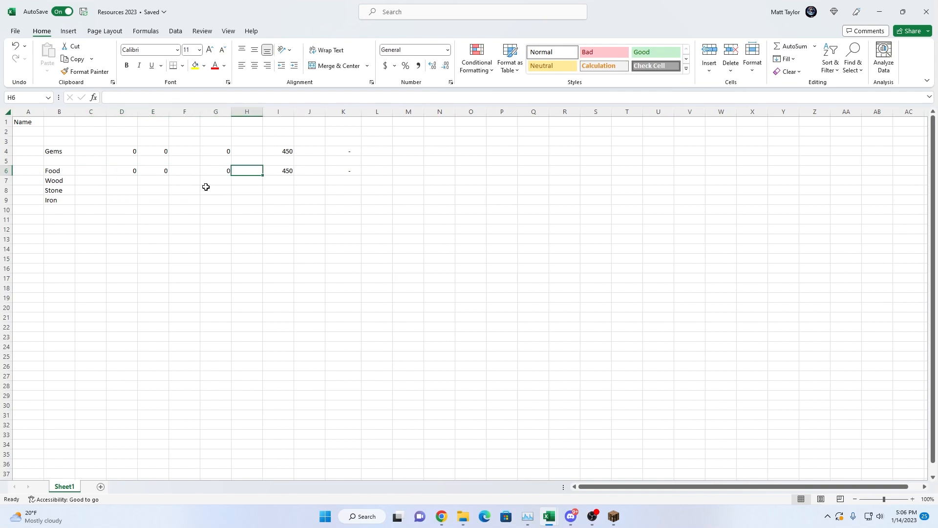
{"action": "key", "text": "Left"}
{"action": "key", "text": "Left"}
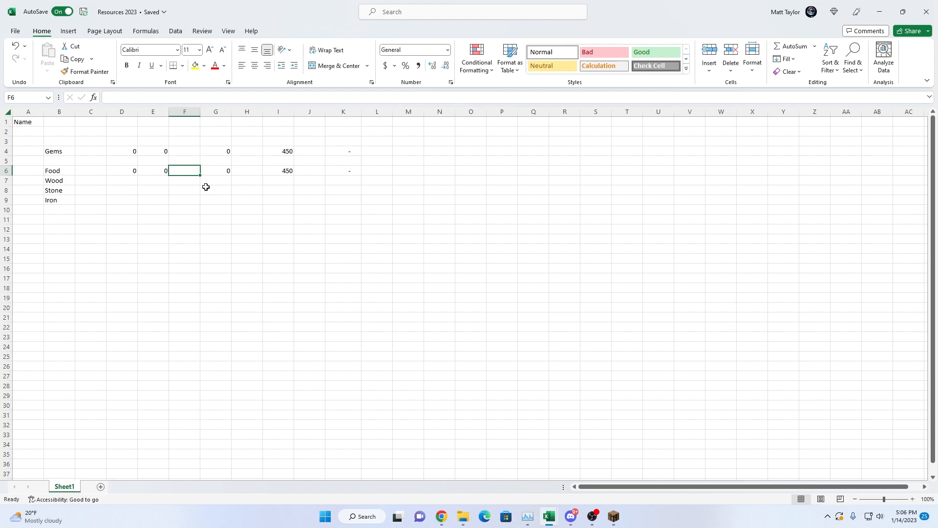
Enter 15% as the Food percentage in cell C6 and 300000 as the Food amount in cell F6
{"action": "key", "text": "Left"}
{"action": "key", "text": "Left"}
{"action": "key", "text": "Left"}
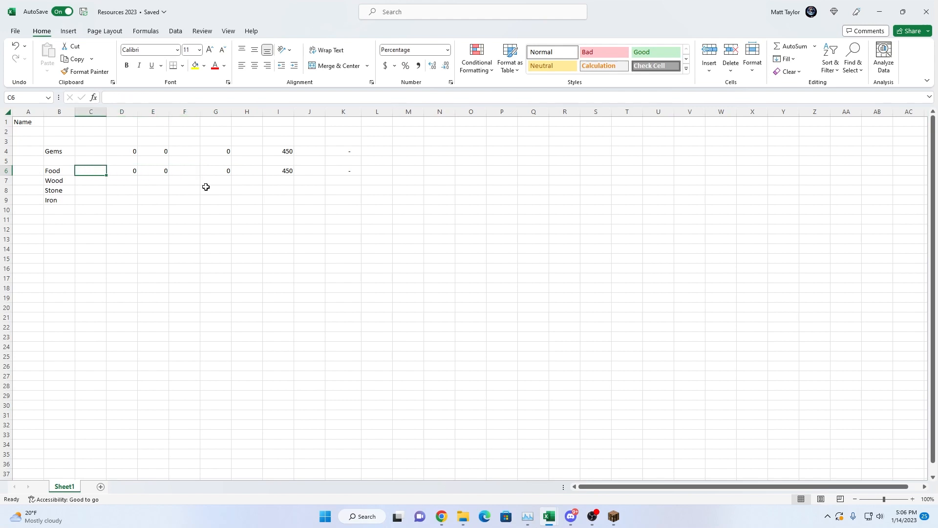
{"action": "type", "text": "15"}
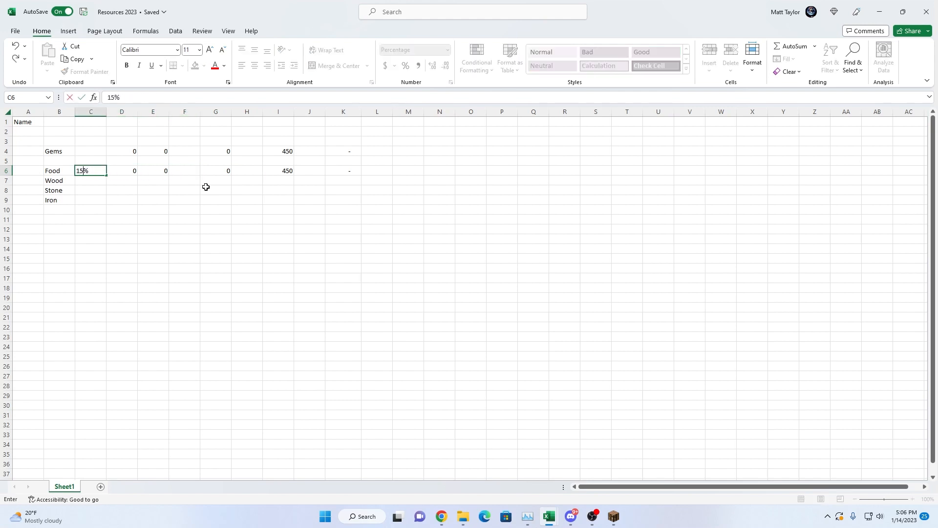
{"action": "key", "text": "Right"}
{"action": "key", "text": "Right"}
{"action": "key", "text": "Right"}
{"action": "type", "text": "300000"}
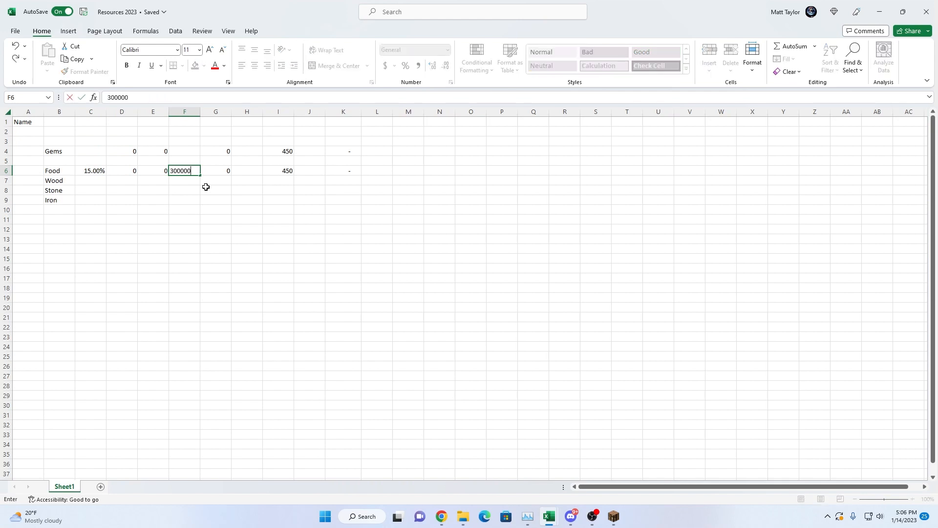
{"action": "key", "text": "Return"}
{"action": "key", "text": "Up"}
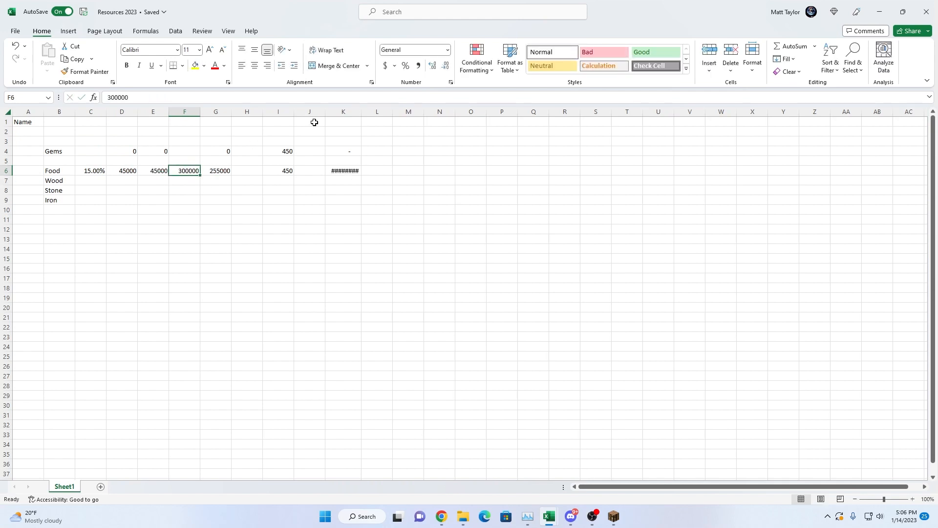
Fit the width of column K to its contents and set the Food multiplier in cell I6 to 20
{"action": "double_click", "coordinate": [361, 112]}
{"action": "left_click", "coordinate": [348, 169]}
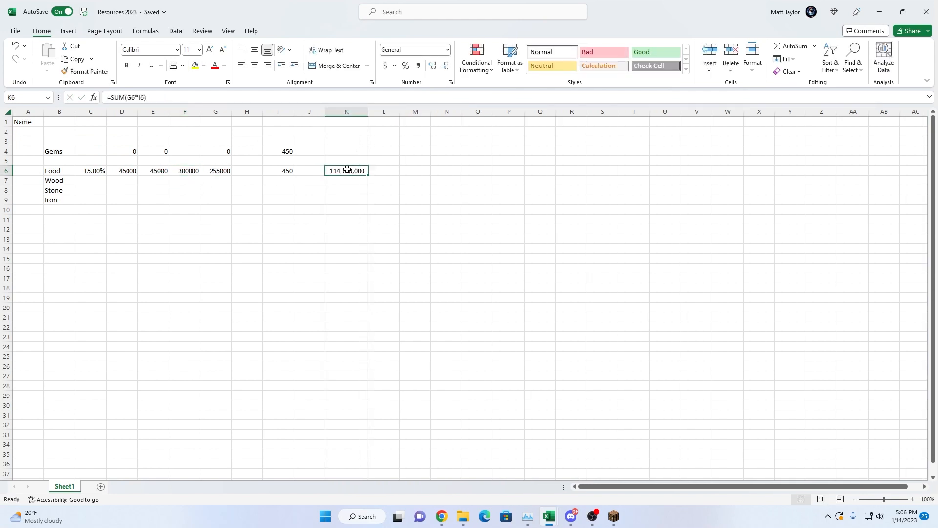
{"action": "key", "text": "Left"}
{"action": "key", "text": "Left"}
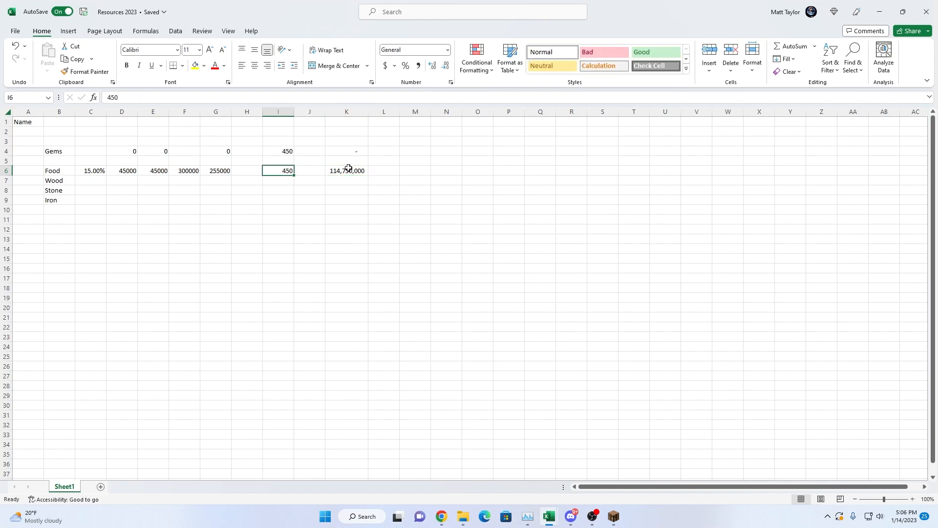
{"action": "type", "text": "20"}
{"action": "key", "text": "Return"}
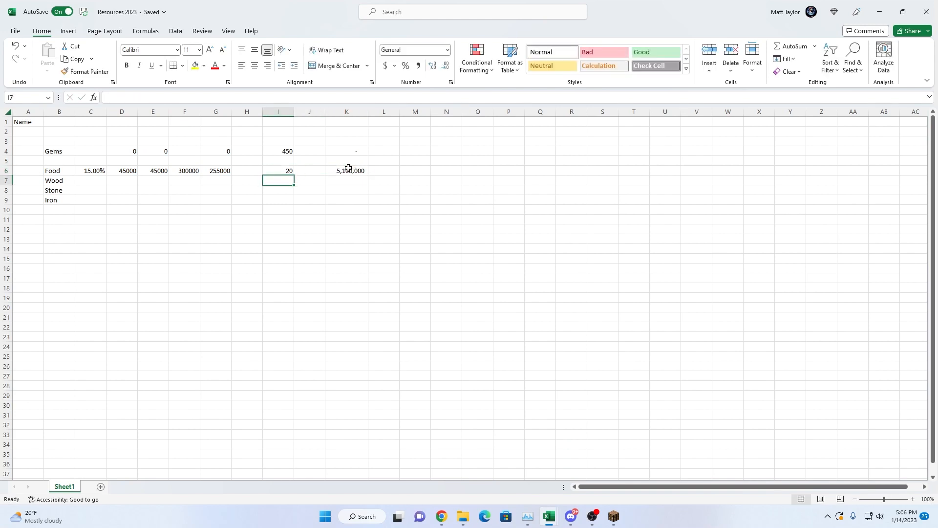
Apply the comma number format without decimals to the whole of column F
{"action": "key", "text": "Up"}
{"action": "key", "text": "Left"}
{"action": "key", "text": "Left"}
{"action": "key", "text": "Left"}
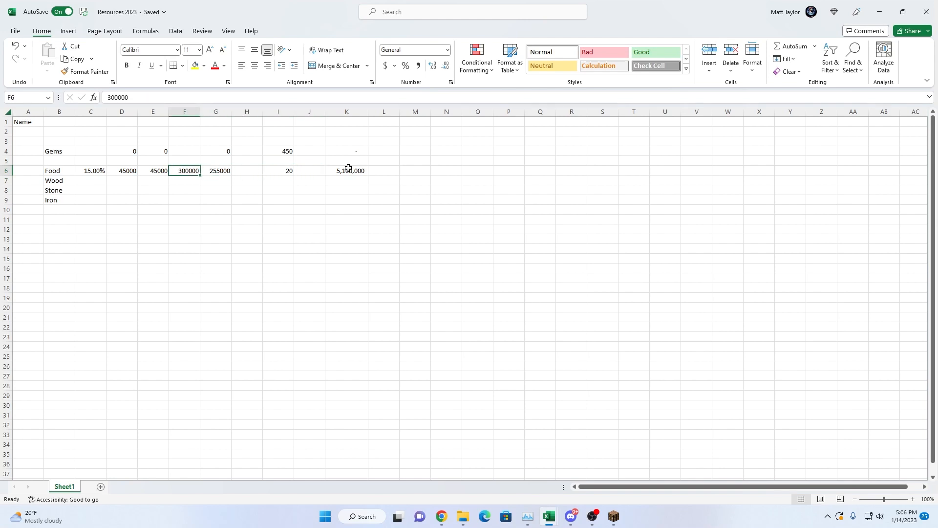
{"action": "left_click", "coordinate": [180, 112]}
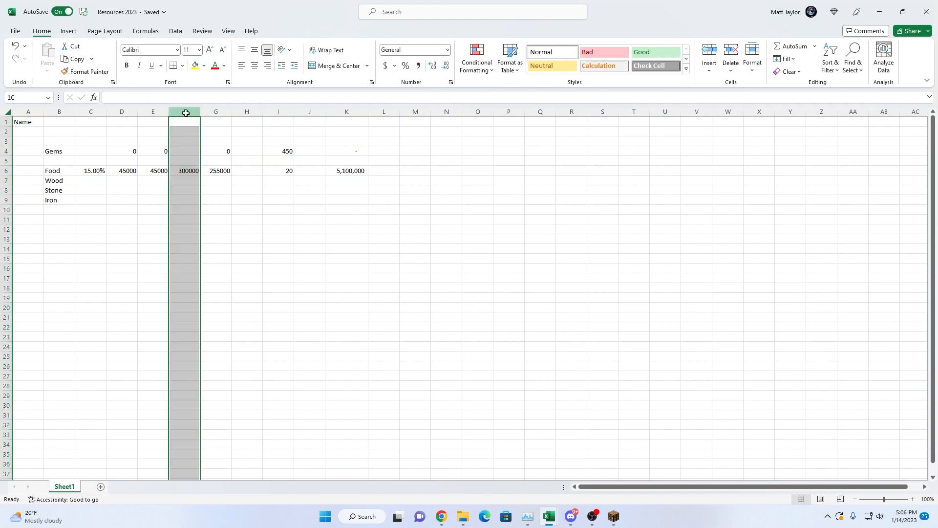
{"action": "left_click", "coordinate": [419, 68]}
{"action": "left_click", "coordinate": [445, 65]}
{"action": "left_click", "coordinate": [445, 65]}
{"action": "left_click", "coordinate": [455, 200]}
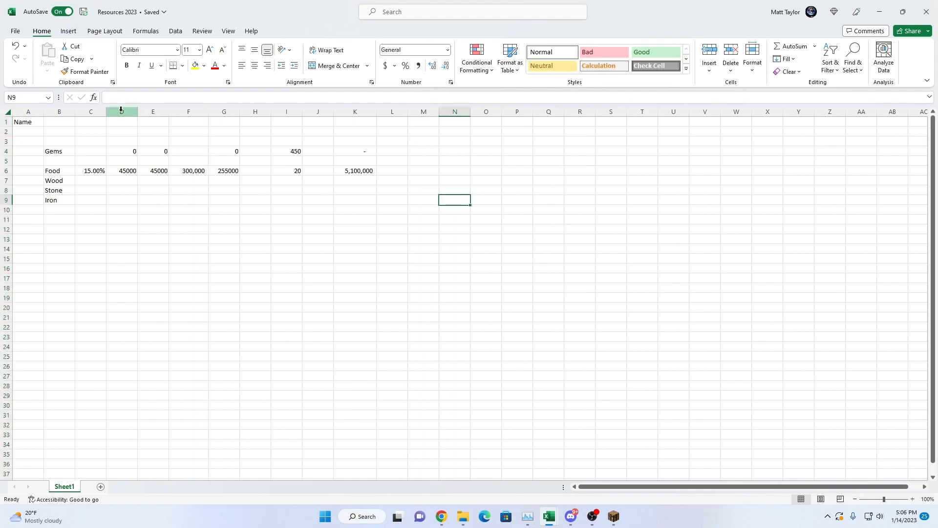
Apply the comma number format without decimals to columns D through G
{"action": "left_click_drag", "start_coordinate": [122, 112], "coordinate": [240, 116]}
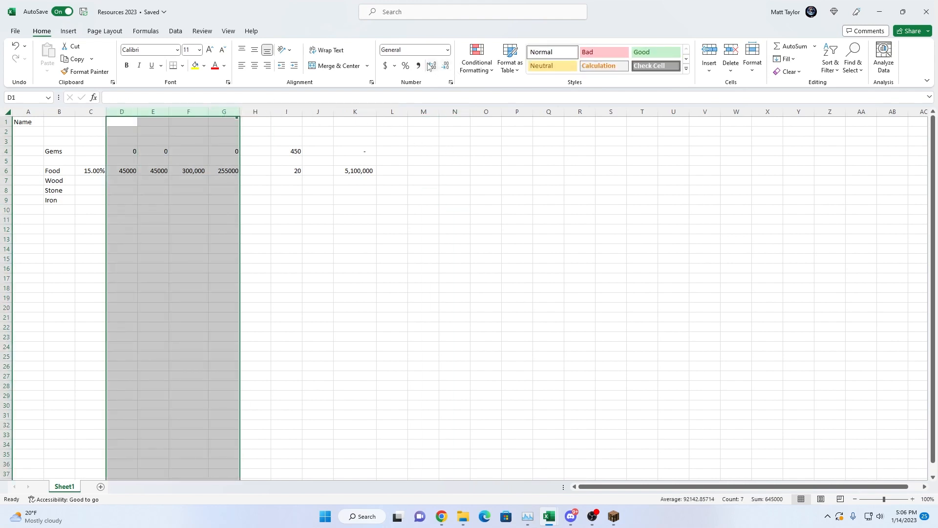
{"action": "left_click", "coordinate": [418, 65]}
{"action": "left_click", "coordinate": [442, 67]}
{"action": "left_click", "coordinate": [443, 67]}
{"action": "left_click", "coordinate": [508, 180]}
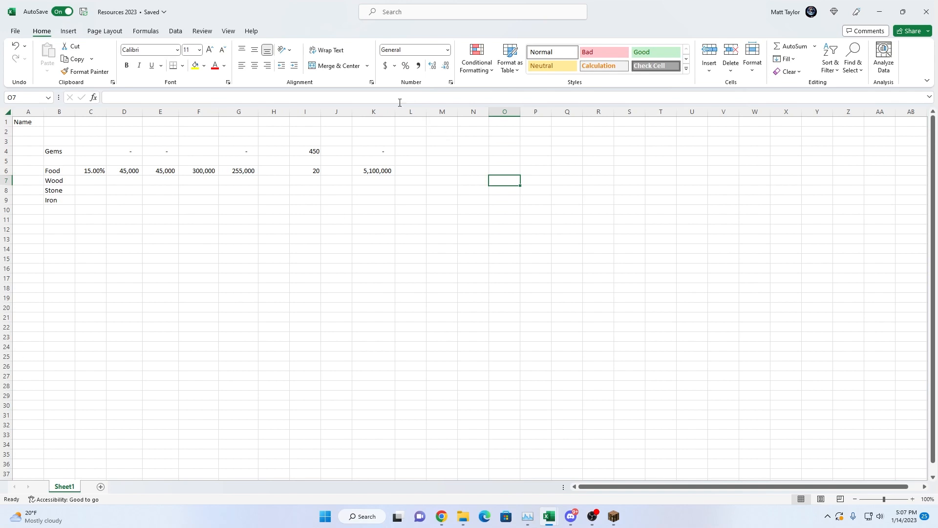
Enter 1 in cell J6 of the Food row as an additional factor
{"action": "left_click", "coordinate": [341, 171]}
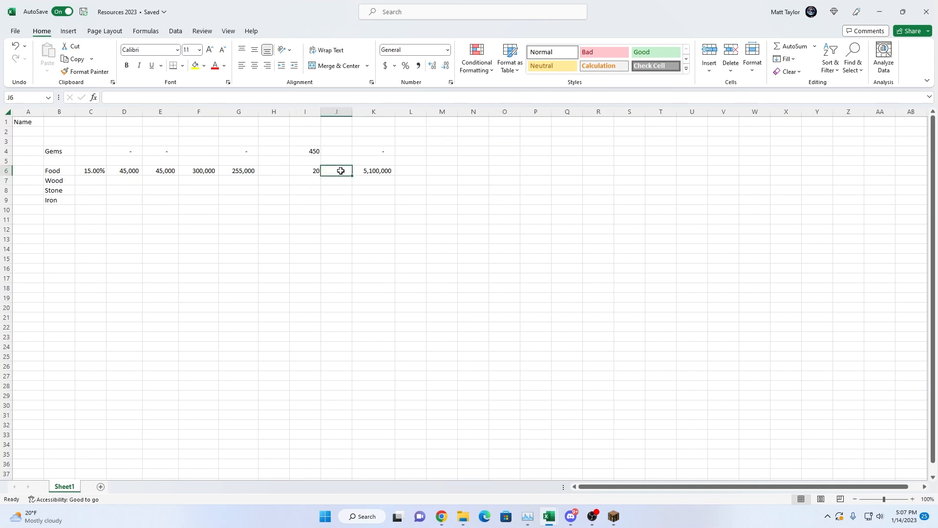
{"action": "type", "text": "1"}
{"action": "key", "text": "Return"}
Examine which cells the Food total formula in cell K6 refers to, leaving the formula as it is
{"action": "key", "text": "Up"}
{"action": "key", "text": "Right"}
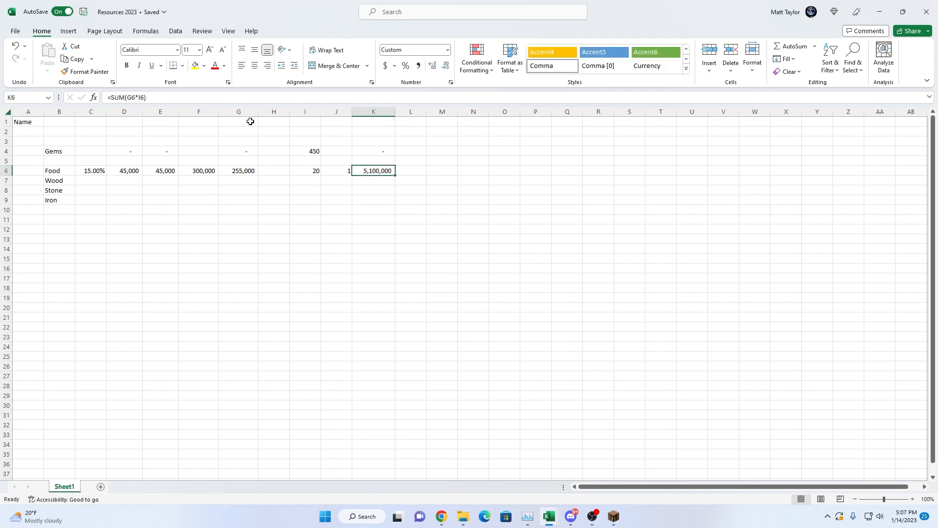
{"action": "left_click", "coordinate": [133, 97]}
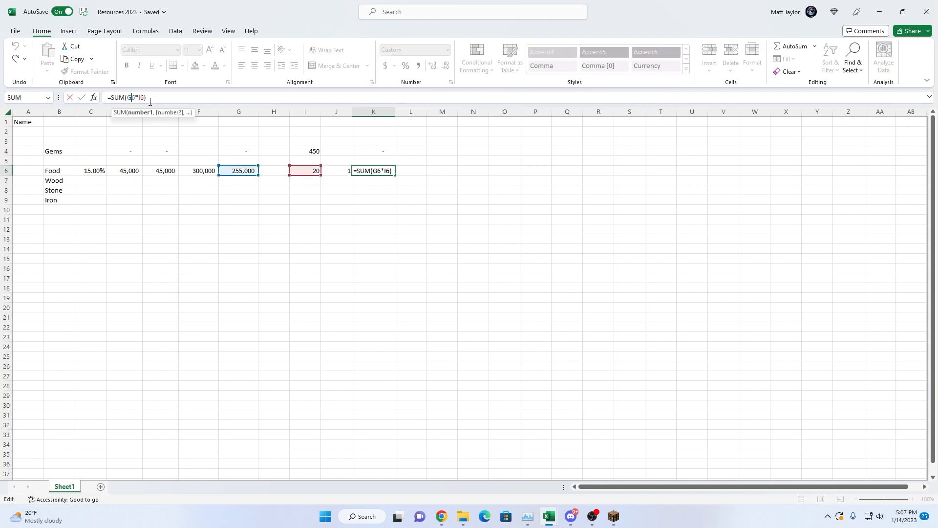
{"action": "key", "text": "Return"}
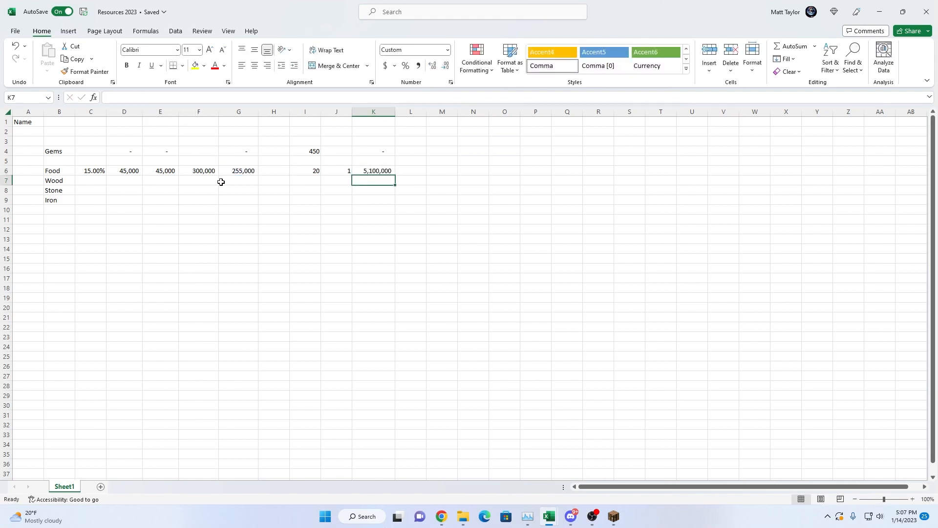
{"action": "key", "text": "Up"}
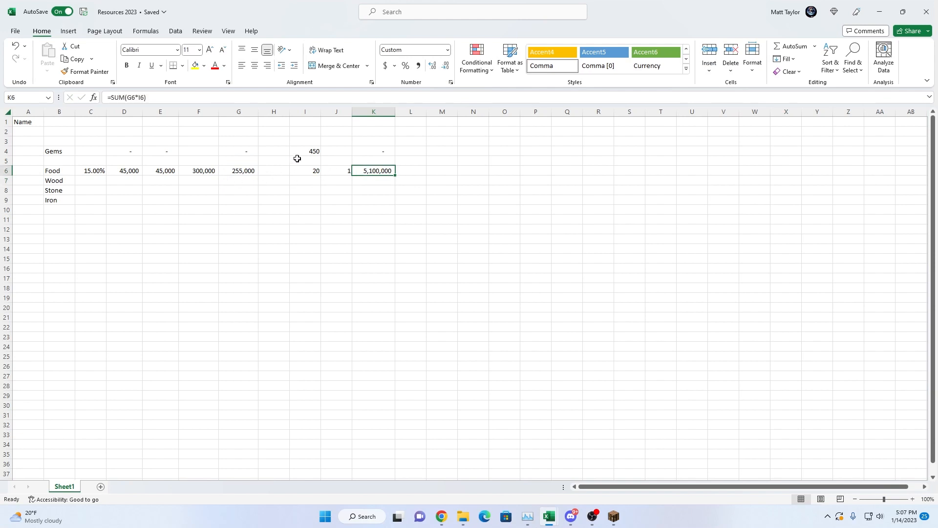
{"action": "left_click", "coordinate": [129, 97]}
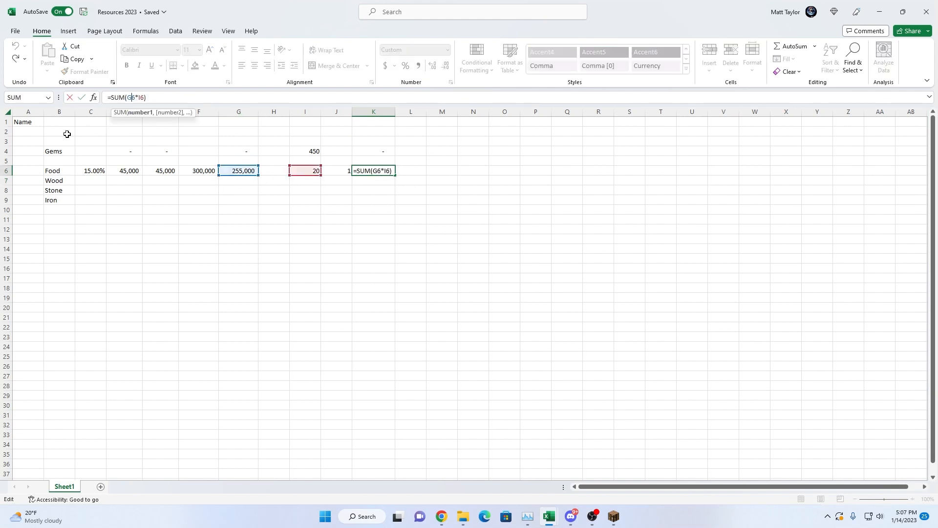
{"action": "key", "text": "Escape"}
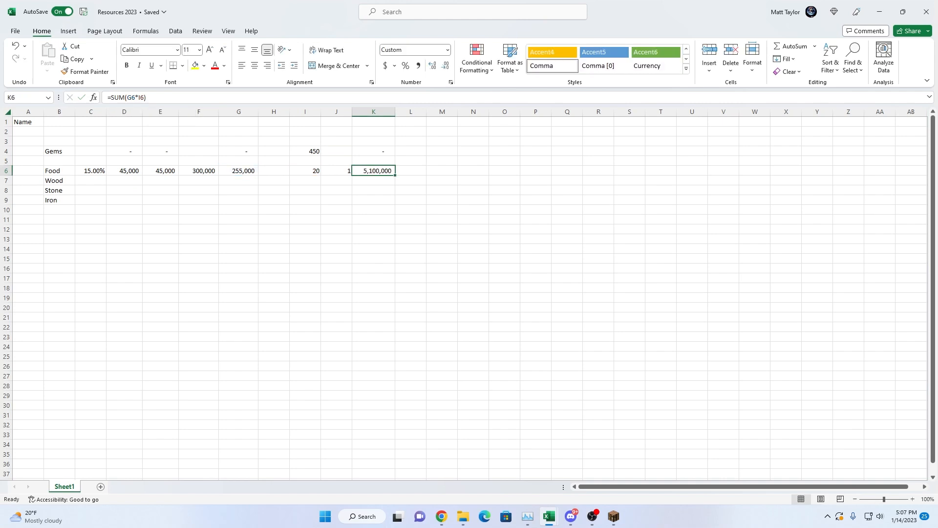
{"action": "key", "text": "alt+Tab"}
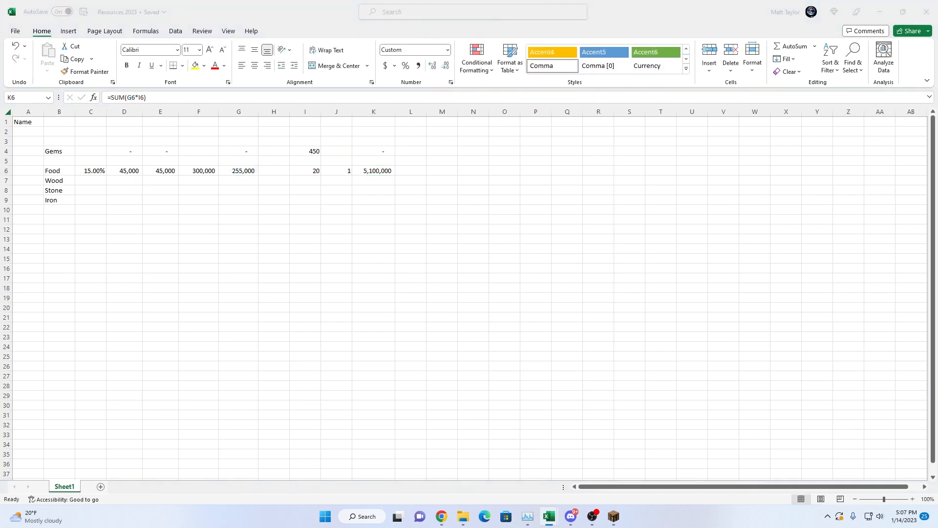
{"action": "left_click", "coordinate": [129, 97]}
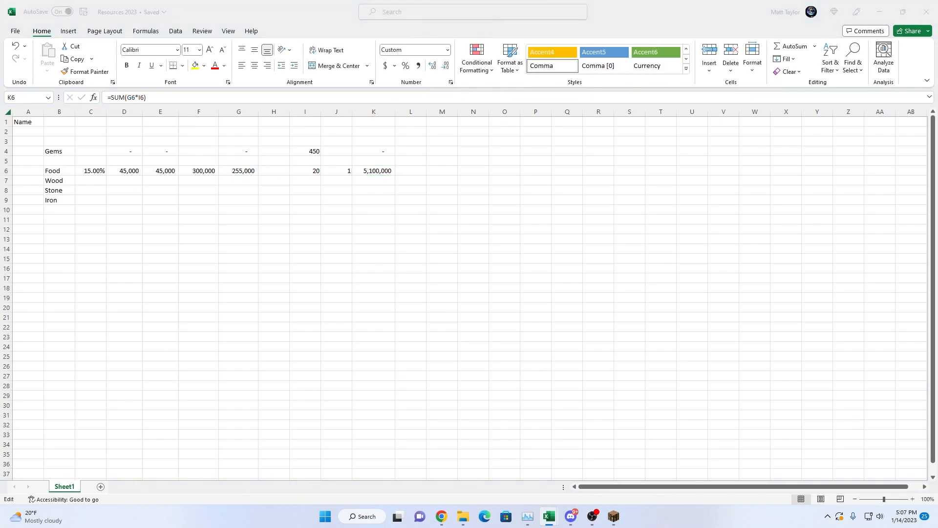
{"action": "left_click", "coordinate": [364, 174]}
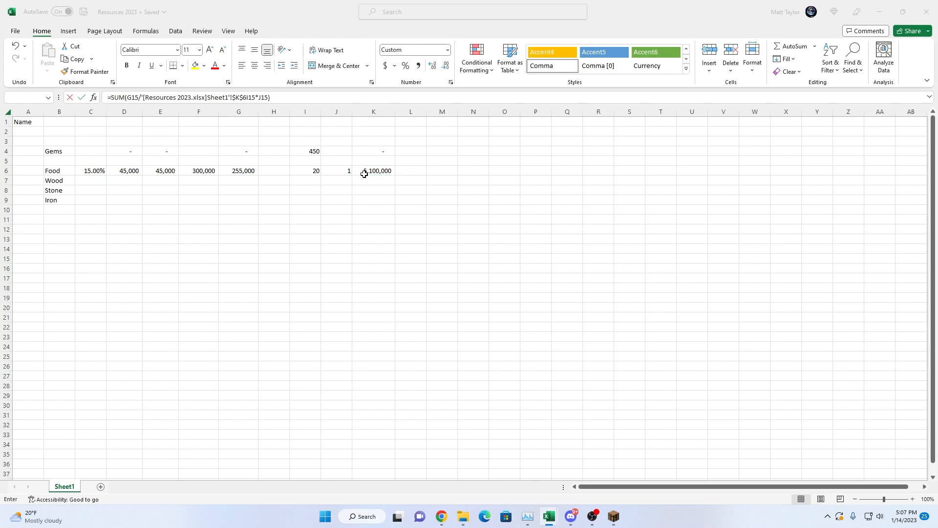
{"action": "left_click", "coordinate": [269, 98]}
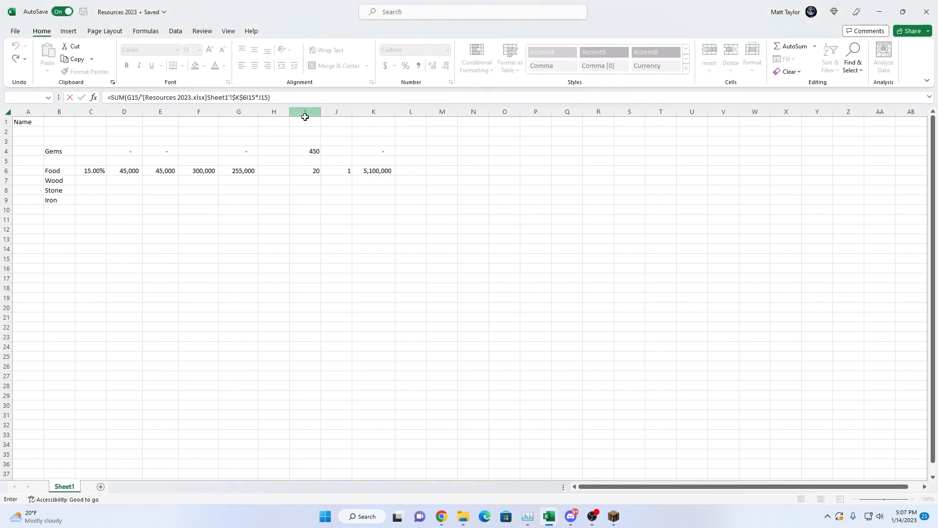
{"action": "left_click", "coordinate": [388, 160]}
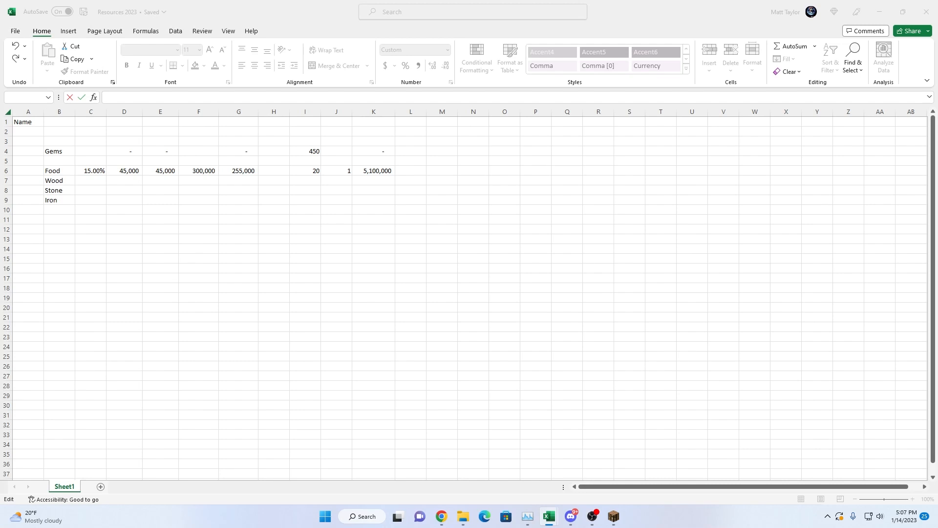
{"action": "key", "text": "Return"}
{"action": "key", "text": "ctrl+c"}
{"action": "left_click", "coordinate": [371, 168]}
{"action": "left_click", "coordinate": [356, 188]}
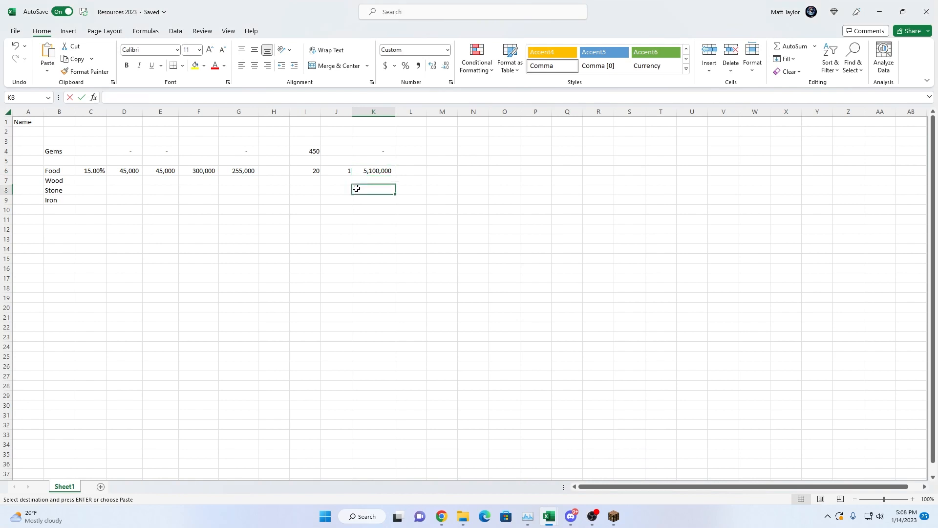
Change the Food total formula in K6 to =SUM(G6/I6*J6), dividing by I6 and multiplying by J6
{"action": "left_click", "coordinate": [365, 169]}
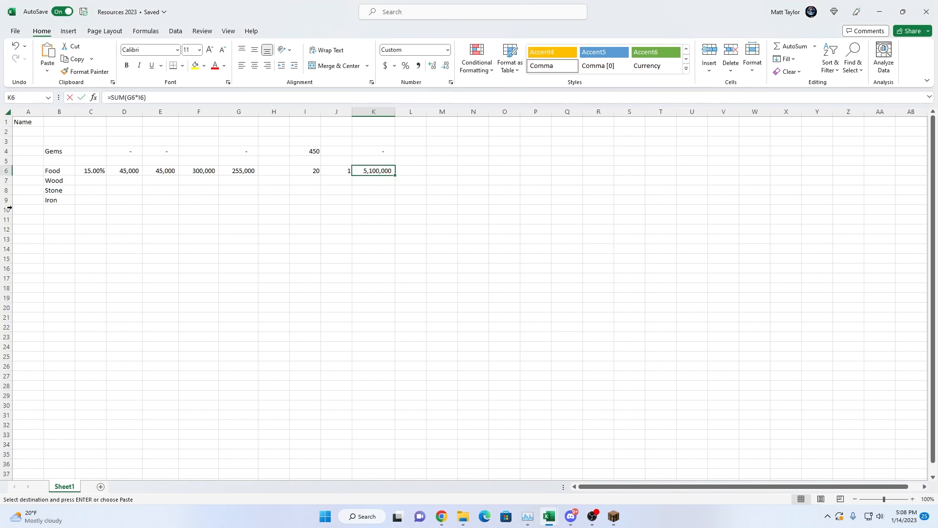
{"action": "left_click", "coordinate": [142, 97]}
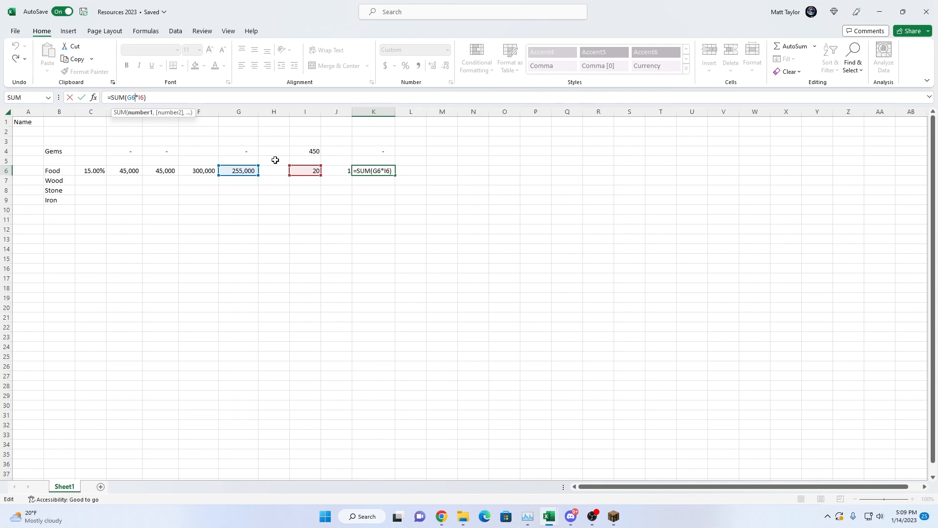
{"action": "type", "text": "/"}
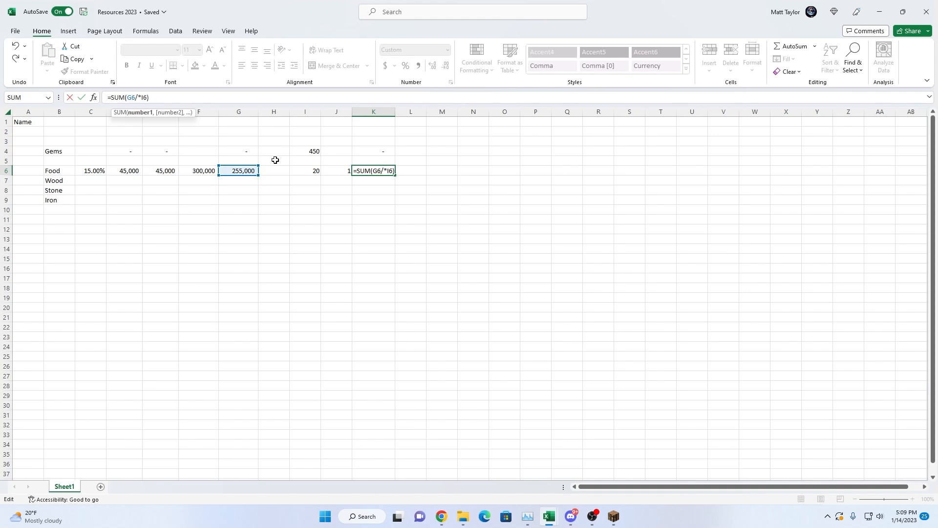
{"action": "left_click", "coordinate": [306, 171]}
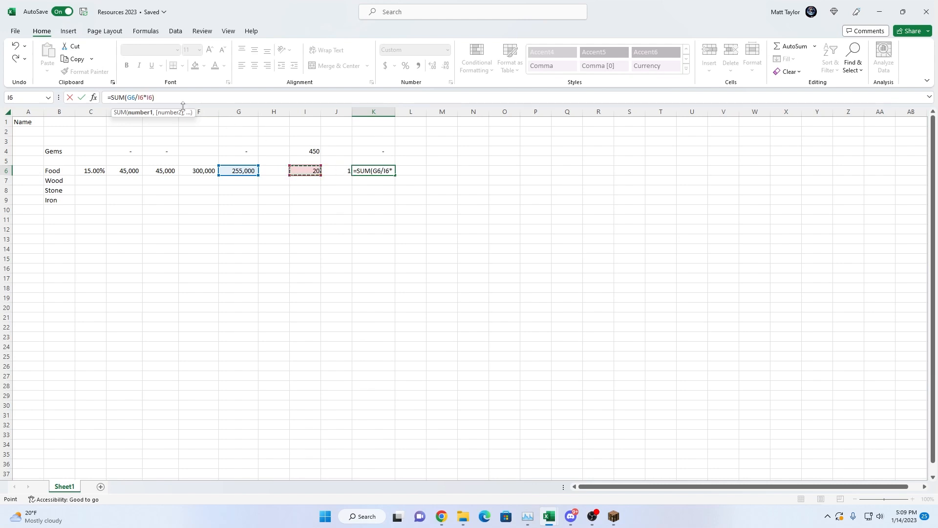
{"action": "left_click", "coordinate": [150, 99]}
{"action": "left_click", "coordinate": [331, 171]}
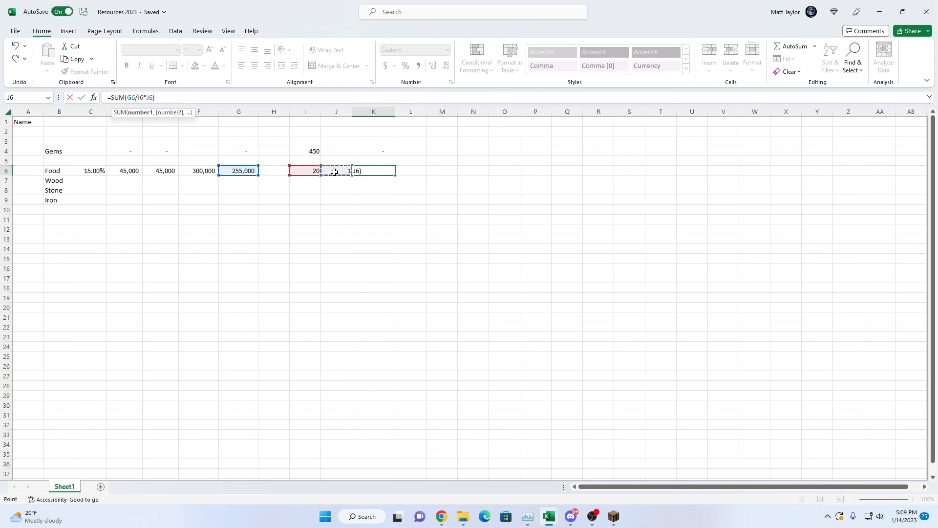
{"action": "key", "text": "Return"}
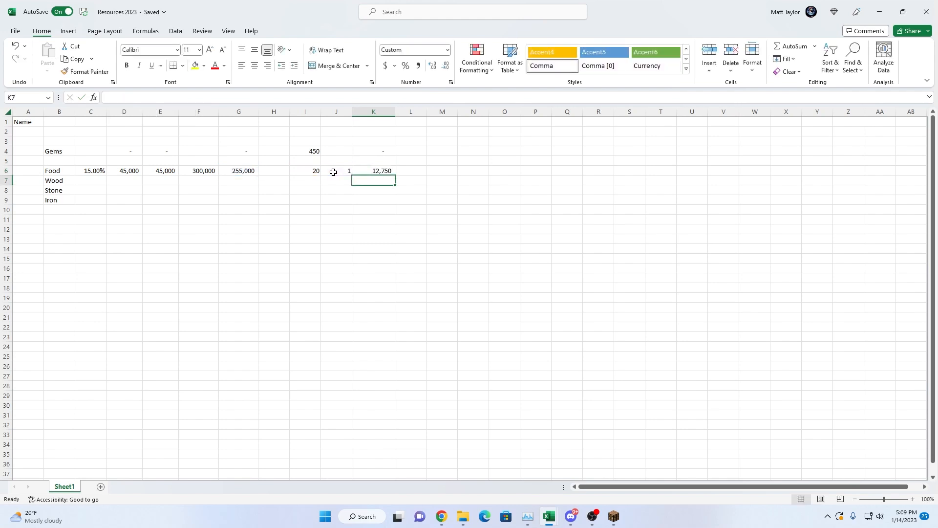
Clear the Food percentage in C6 and check which cells the total formula in K6 refers to
{"action": "left_click", "coordinate": [98, 170]}
{"action": "key", "text": "Delete"}
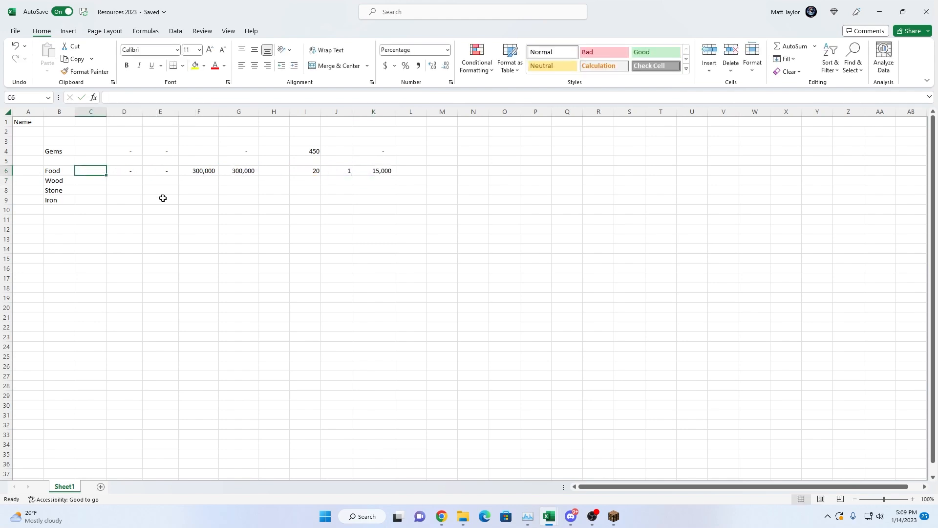
{"action": "left_click", "coordinate": [194, 168]}
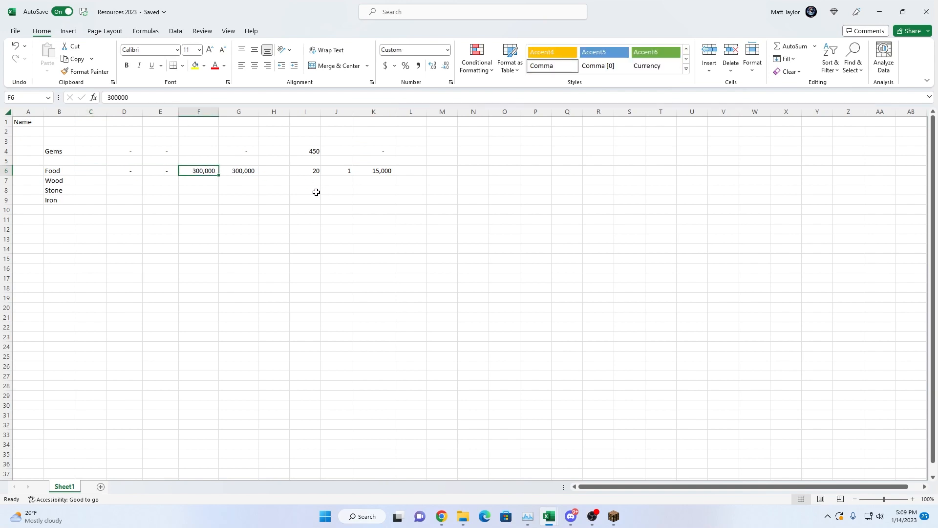
{"action": "left_click", "coordinate": [386, 168]}
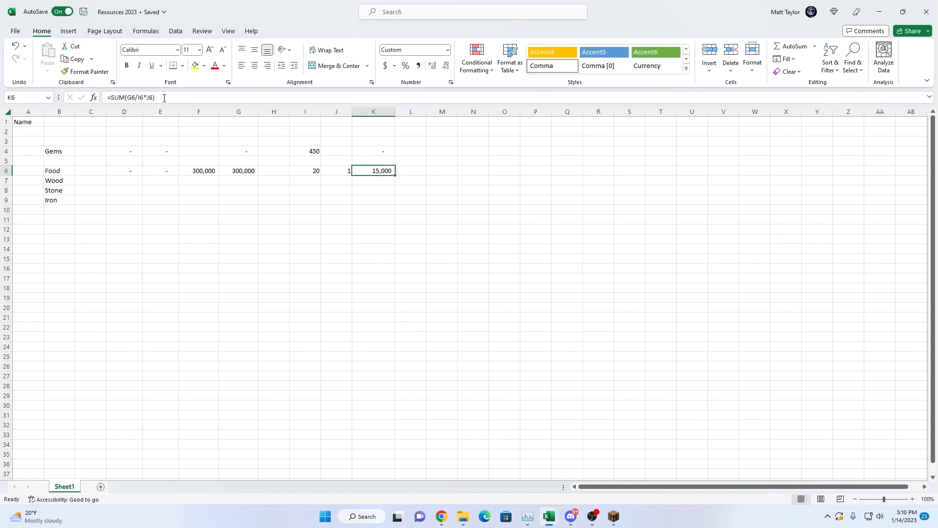
{"action": "left_click", "coordinate": [131, 98]}
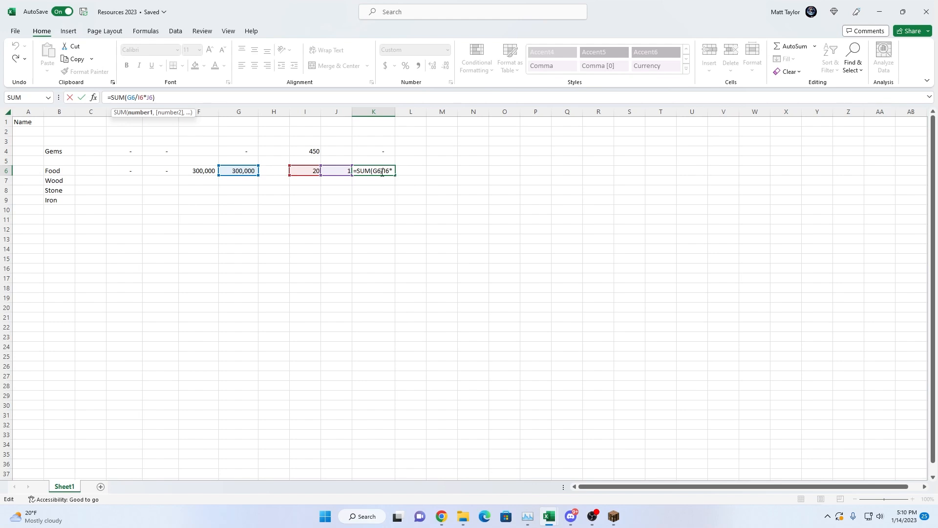
{"action": "key", "text": "Return"}
{"action": "left_click_drag", "start_coordinate": [191, 171], "coordinate": [378, 169]}
{"action": "left_click", "coordinate": [372, 179]}
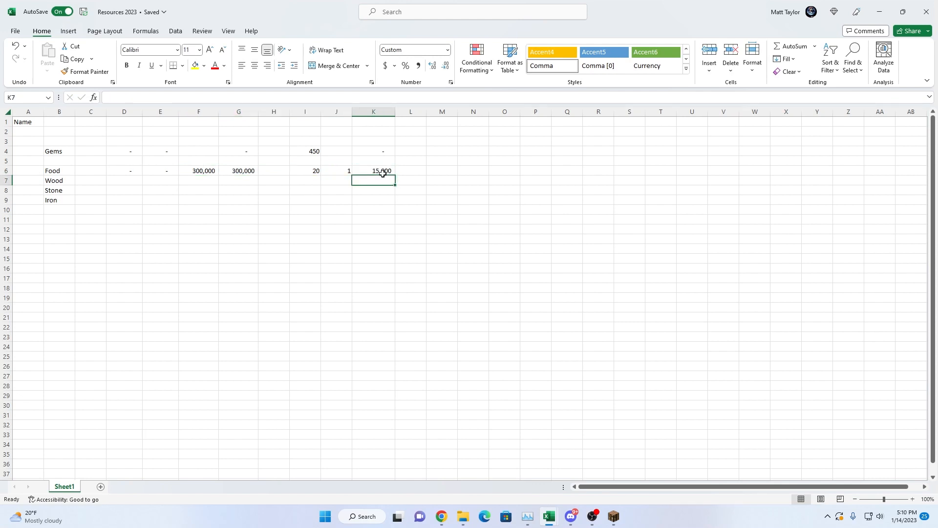
Copy only the Food total formula from K6 into the Wood total cell K7
{"action": "left_click", "coordinate": [381, 172]}
{"action": "key", "text": "ctrl+c"}
{"action": "key", "text": "Down"}
{"action": "key", "text": "ctrl+v"}
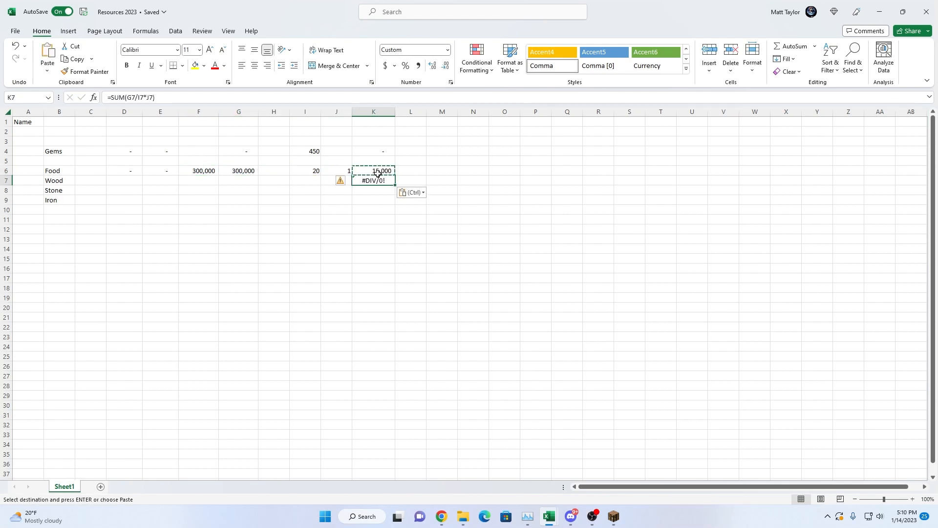
{"action": "key", "text": "Escape"}
{"action": "key", "text": "Down"}
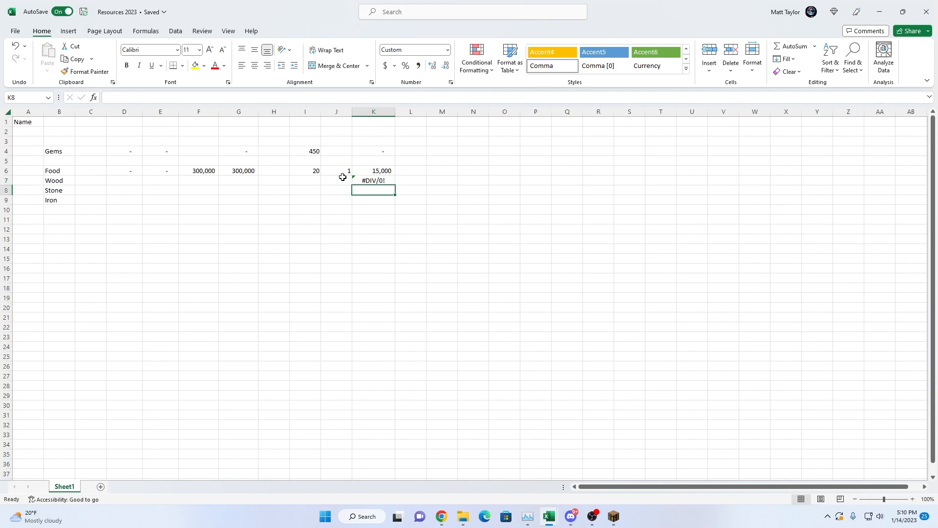
{"action": "key", "text": "Up"}
{"action": "key", "text": "Up"}
{"action": "key", "text": "ctrl+c"}
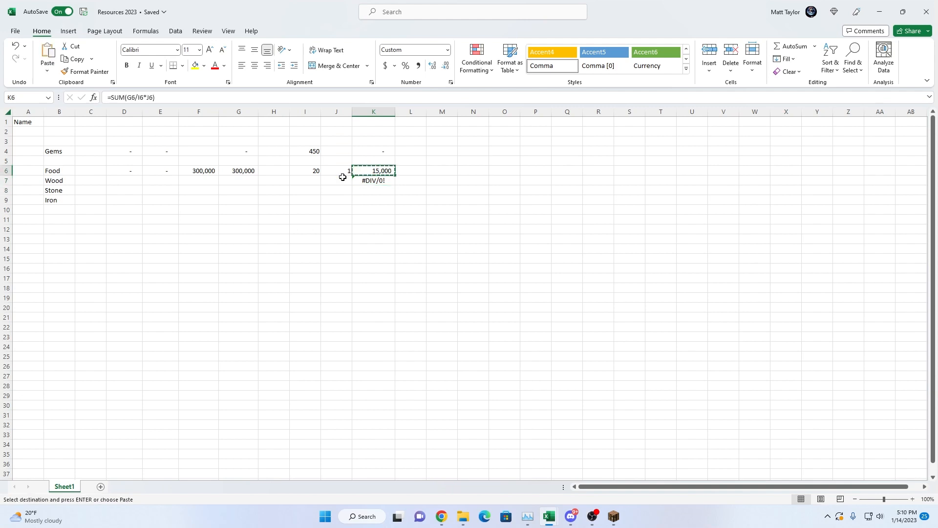
{"action": "key", "text": "Down"}
{"action": "key", "text": "ctrl+v"}
{"action": "key", "text": "Left"}
{"action": "key", "text": "Left"}
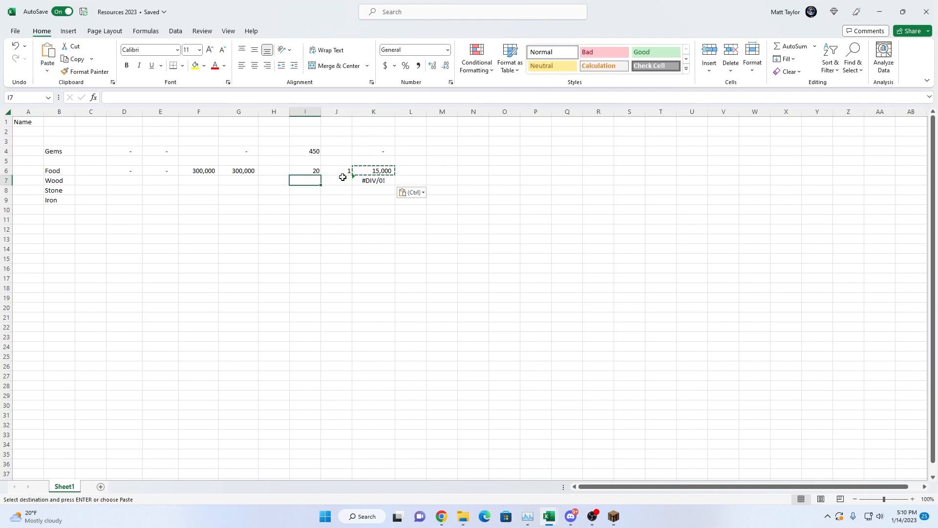
{"action": "key", "text": "Up"}
{"action": "key", "text": "Left"}
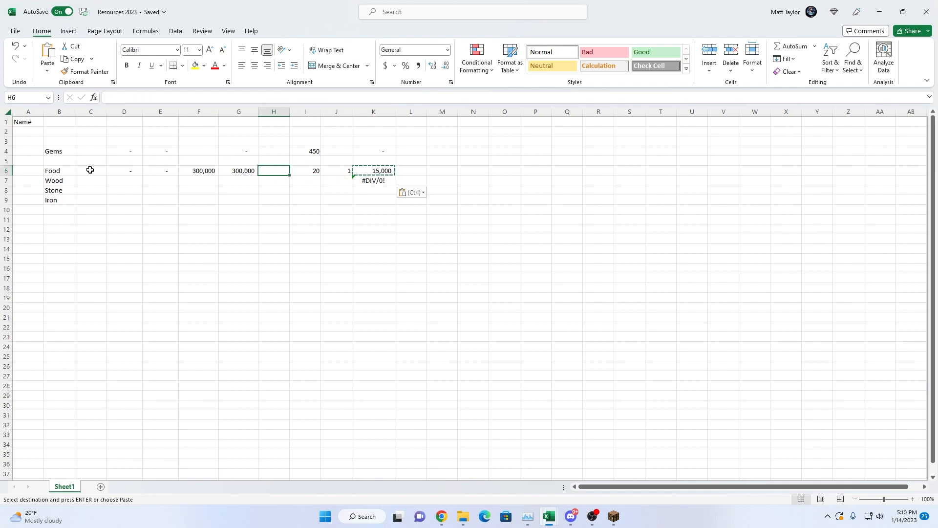
Copy the Food row's values and formulas in C6:K6 into the Wood row starting at C7
{"action": "left_click_drag", "start_coordinate": [89, 170], "coordinate": [365, 171]}
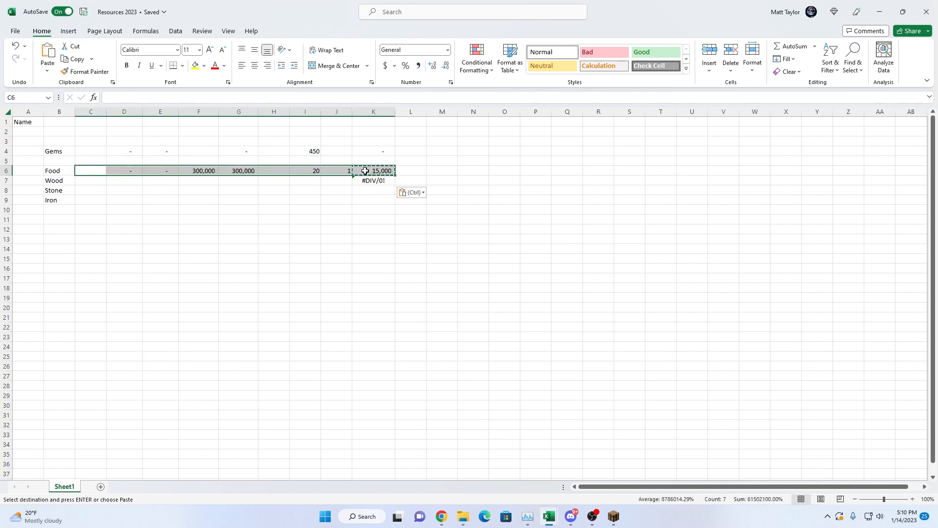
{"action": "key", "text": "ctrl+c"}
{"action": "left_click", "coordinate": [95, 180]}
{"action": "key", "text": "ctrl+v"}
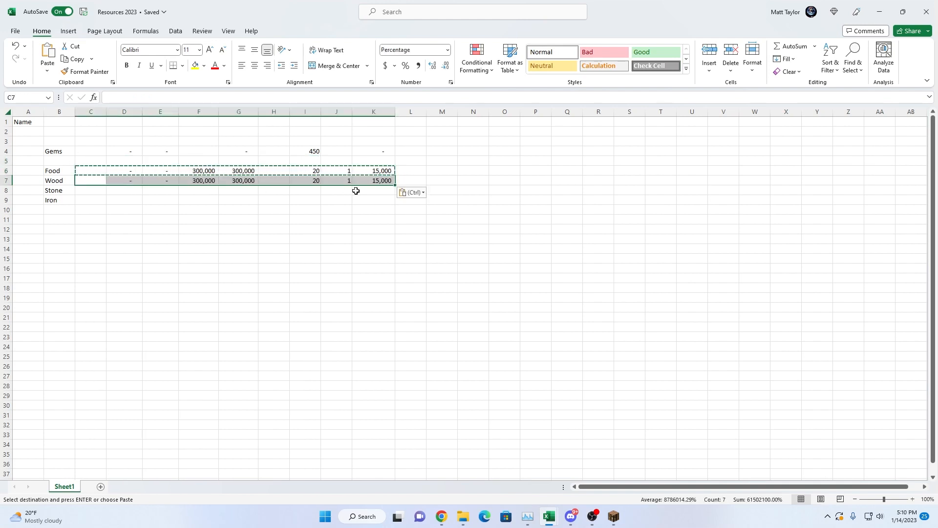
Paste the copied Food row values and formulas into the Stone and Iron rows, starting at C8 and C9
{"action": "scroll", "coordinate": [469, 293], "scroll_direction": "down", "scroll_amount": 5}
{"action": "scroll", "coordinate": [469, 293], "scroll_direction": "up", "scroll_amount": 4}
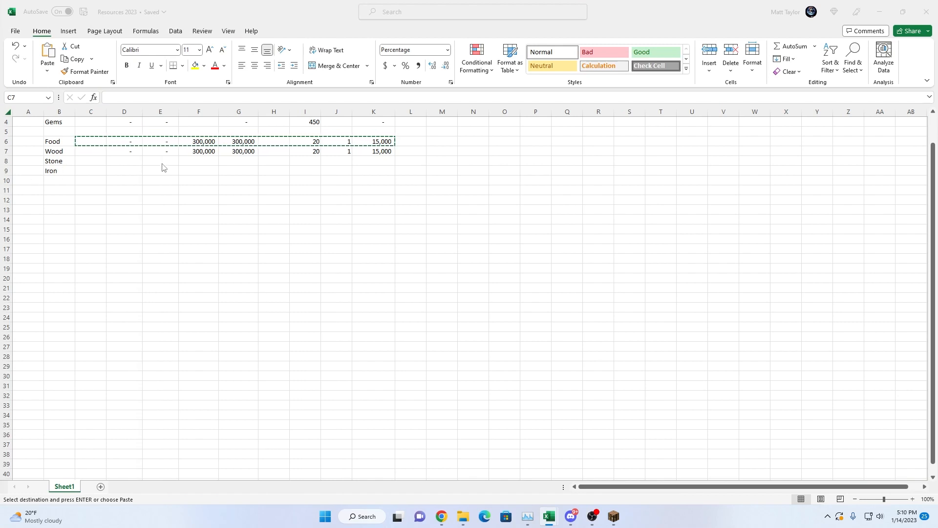
{"action": "key", "text": "ctrl+v"}
{"action": "left_click", "coordinate": [120, 158]}
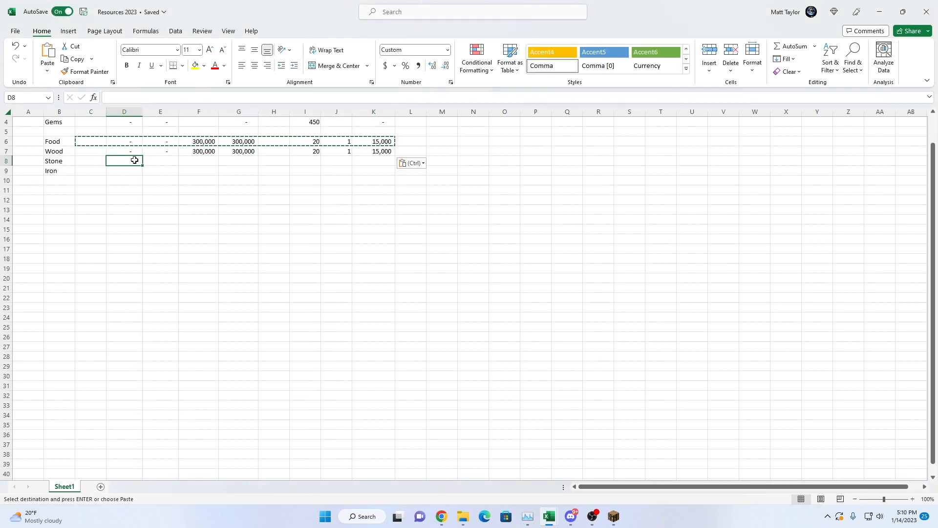
{"action": "key", "text": "Left"}
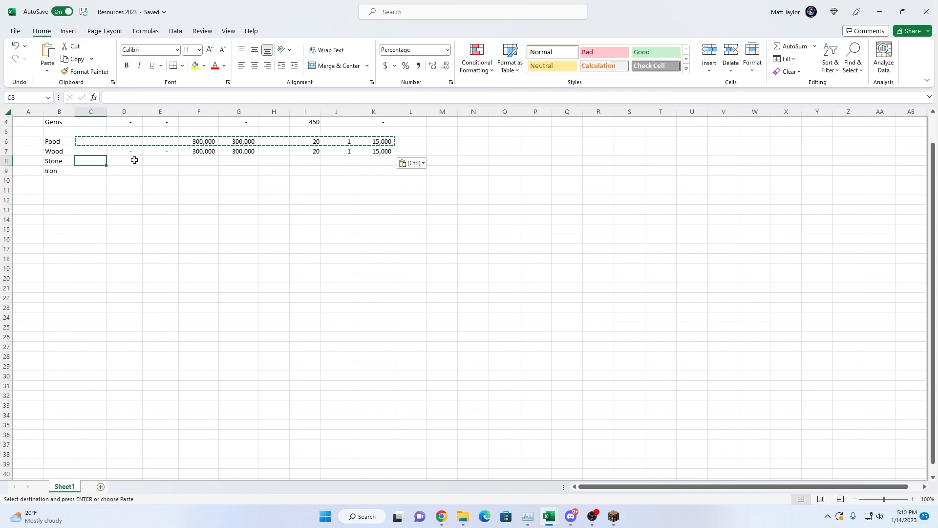
{"action": "key", "text": "ctrl+v"}
{"action": "key", "text": "Down"}
{"action": "key", "text": "ctrl+v"}
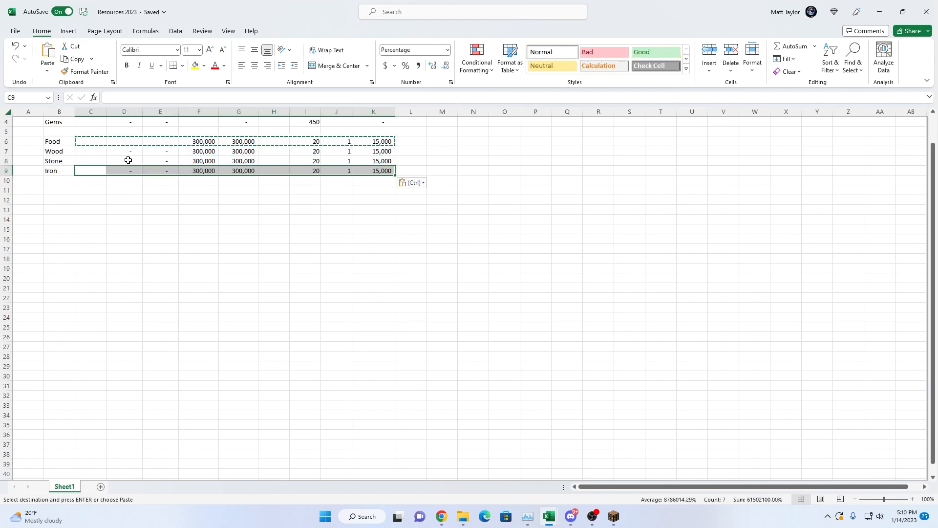
Clear the copied amounts in column F of the Stone and Iron rows, cells F8 and F9
{"action": "left_click", "coordinate": [193, 160]}
{"action": "key", "text": "Delete"}
{"action": "left_click", "coordinate": [199, 172]}
{"action": "key", "text": "Delete"}
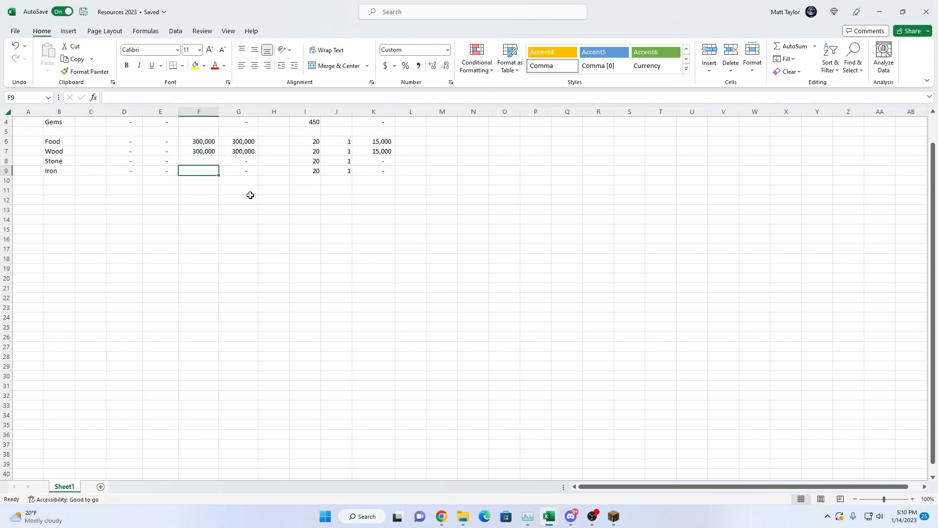
Clear the 300,000 amounts in column F of the Food and Wood rows, cells F6:F7
{"action": "left_click", "coordinate": [309, 162]}
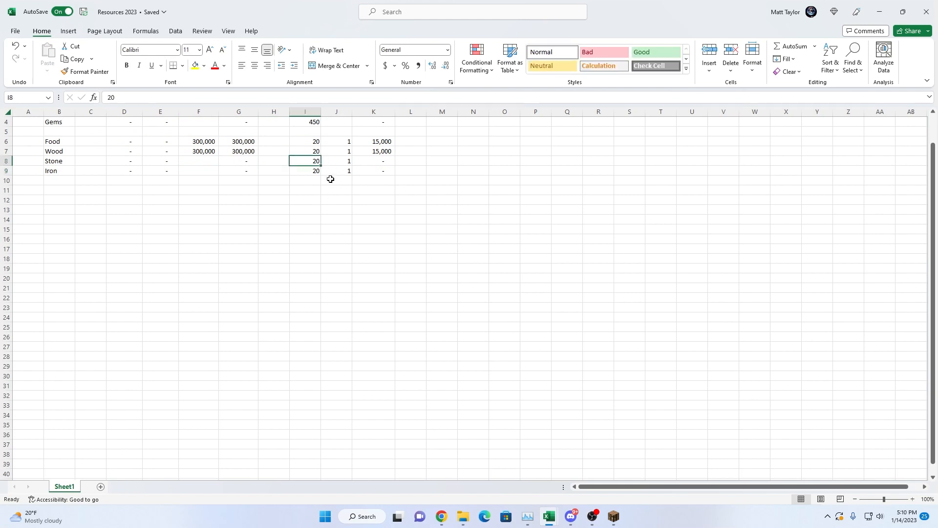
{"action": "key", "text": "Up"}
{"action": "scroll", "coordinate": [279, 171], "scroll_direction": "up", "scroll_amount": 1}
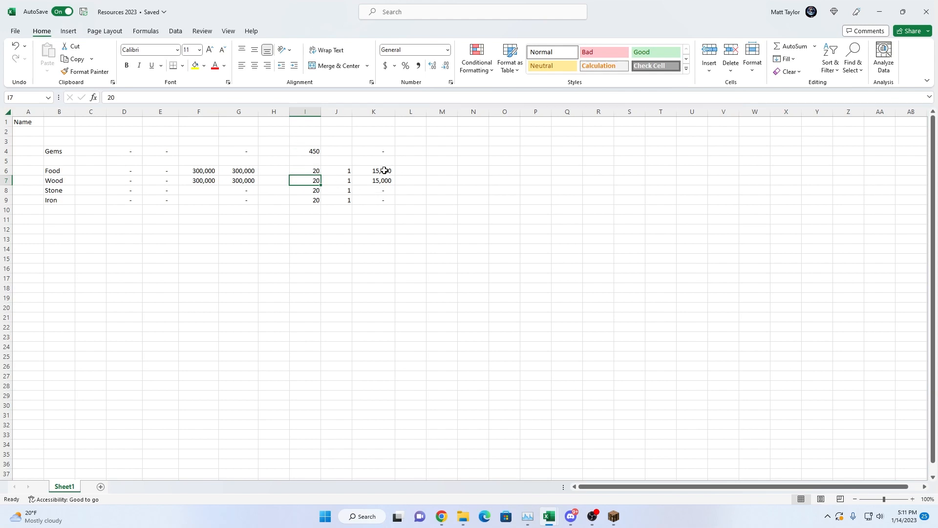
{"action": "left_click_drag", "start_coordinate": [194, 170], "coordinate": [194, 180]}
{"action": "key", "text": "Delete"}
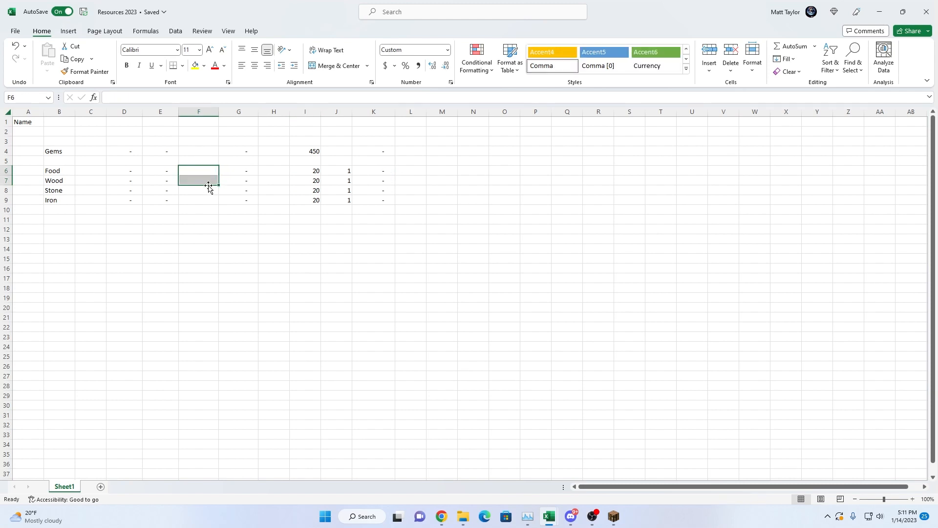
{"action": "left_click", "coordinate": [295, 161]}
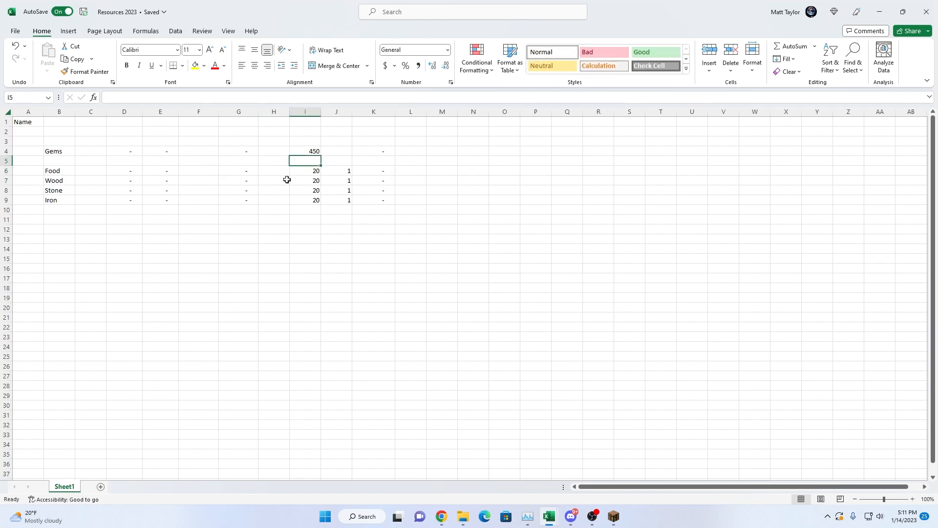
{"action": "left_click", "coordinate": [380, 179]}
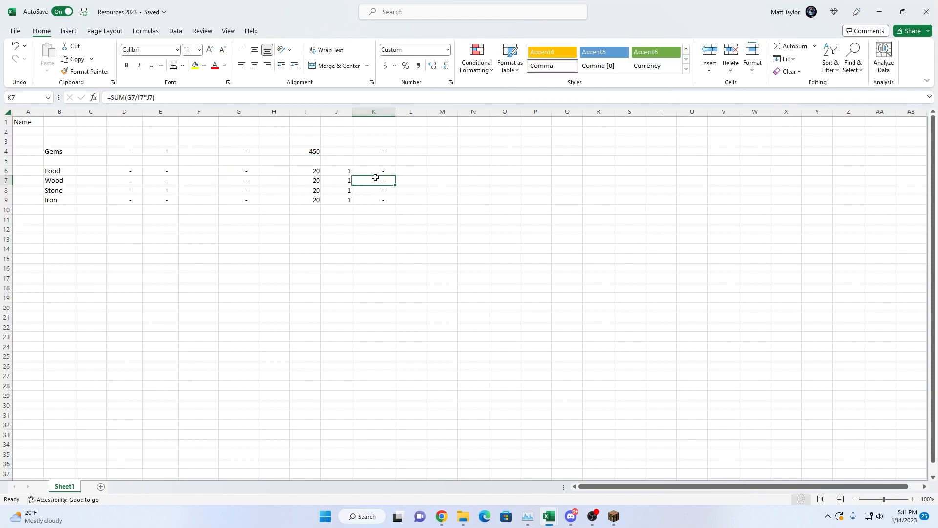
{"action": "key", "text": "Down"}
{"action": "key", "text": "Left"}
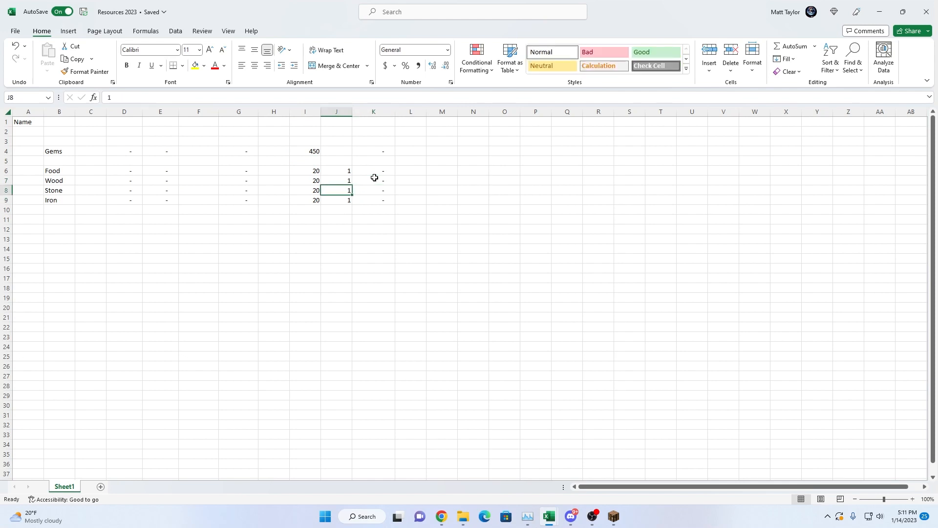
Set the column J multipliers to 5 for Stone and 10 for Iron
{"action": "type", "text": "5"}
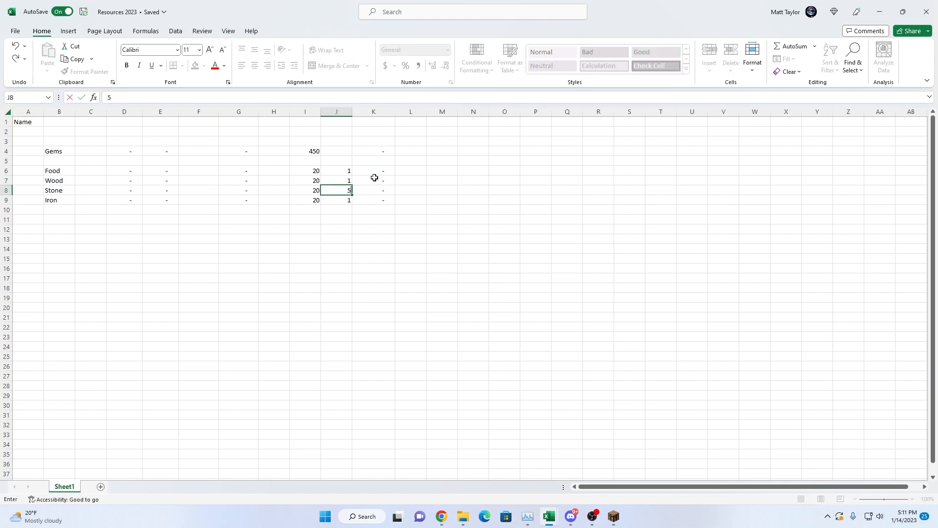
{"action": "key", "text": "Return"}
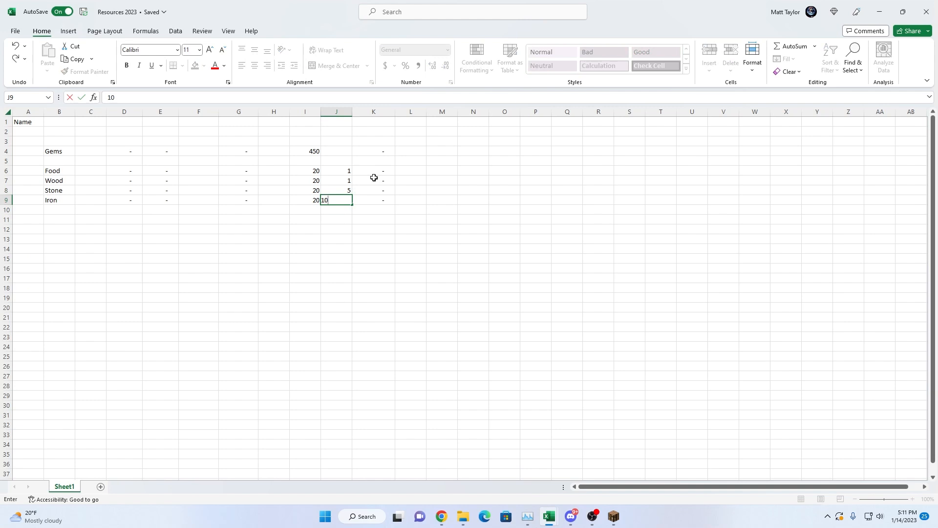
{"action": "key", "text": "Return"}
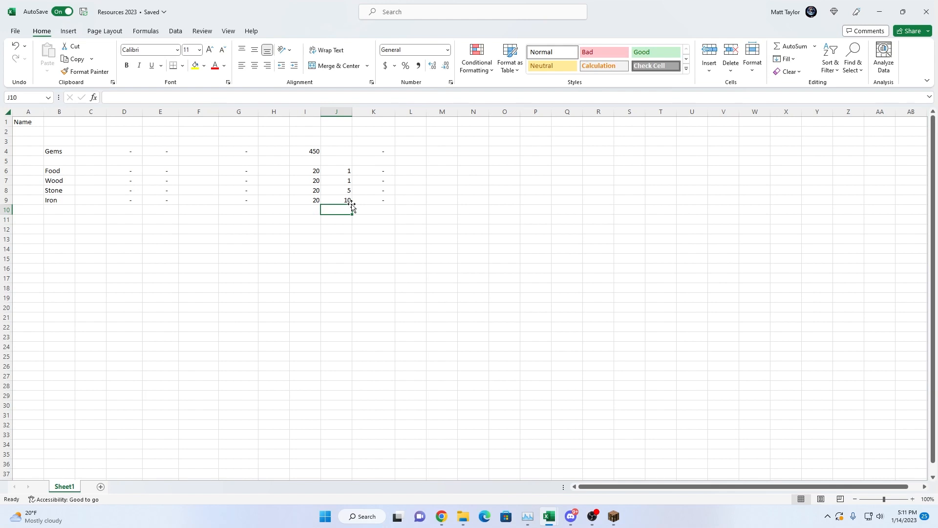
Enter 20.5% in C9 and the amount 30000 in F9 for the Iron row
{"action": "left_click", "coordinate": [100, 203]}
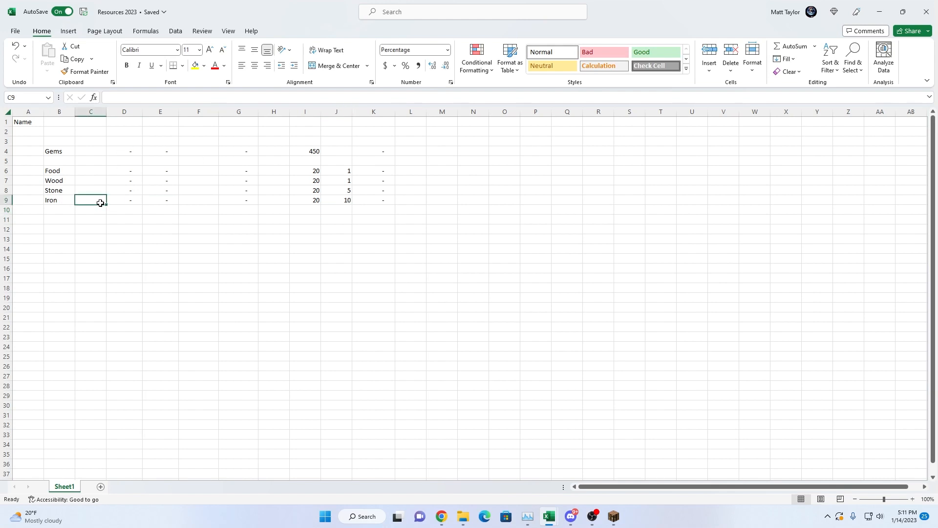
{"action": "key", "text": "Return"}
{"action": "type", "text": "2"}
{"action": "key", "text": "BackSpace"}
{"action": "key", "text": "Up"}
{"action": "key", "text": "Down"}
{"action": "key", "text": "Delete"}
{"action": "key", "text": "Up"}
{"action": "type", "text": "20.5"}
{"action": "key", "text": "Right"}
{"action": "key", "text": "Right"}
{"action": "key", "text": "Right"}
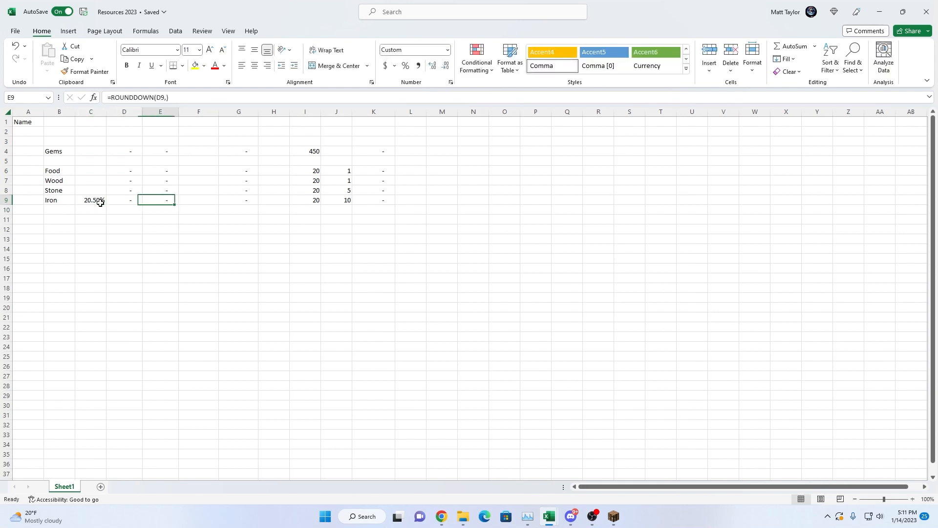
{"action": "type", "text": "30000"}
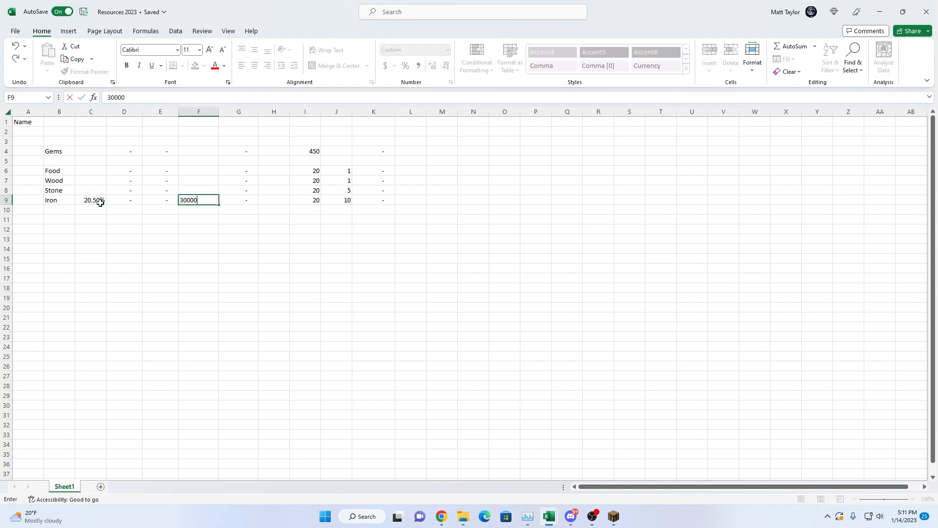
{"action": "key", "text": "Return"}
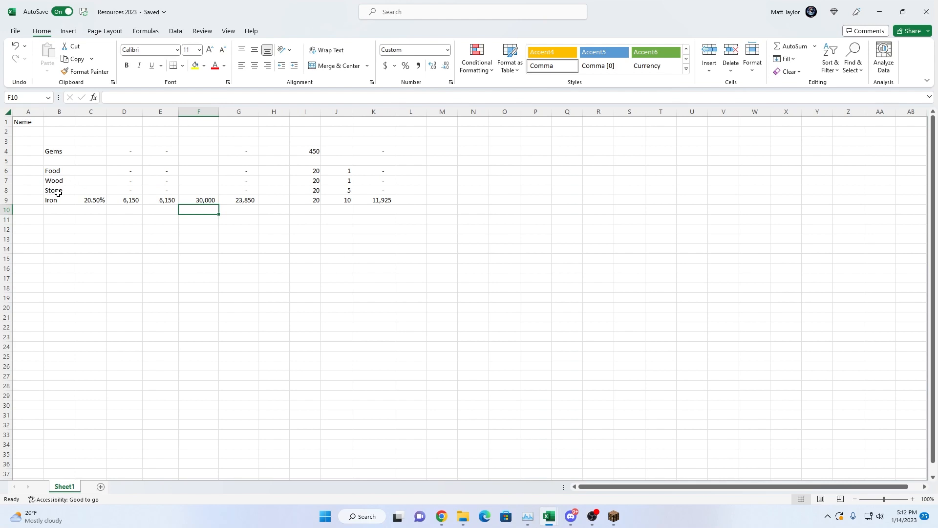
Duplicate the Iron row B9:K9 into row 10 and set the copy's percentage in C10 to 20%
{"action": "left_click_drag", "start_coordinate": [49, 199], "coordinate": [378, 197]}
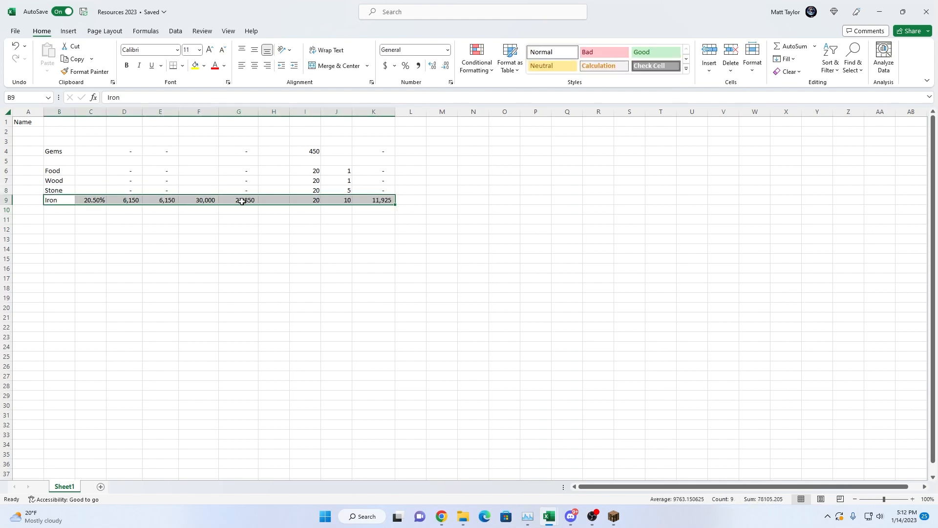
{"action": "key", "text": "ctrl+c"}
{"action": "left_click", "coordinate": [53, 209]}
{"action": "key", "text": "ctrl+v"}
{"action": "left_click", "coordinate": [101, 209]}
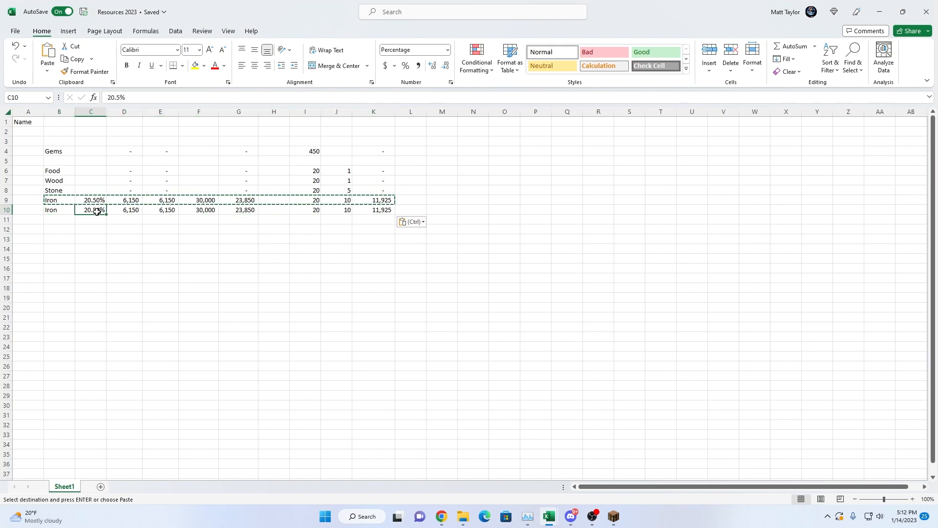
{"action": "type", "text": "20"}
{"action": "key", "text": "Tab"}
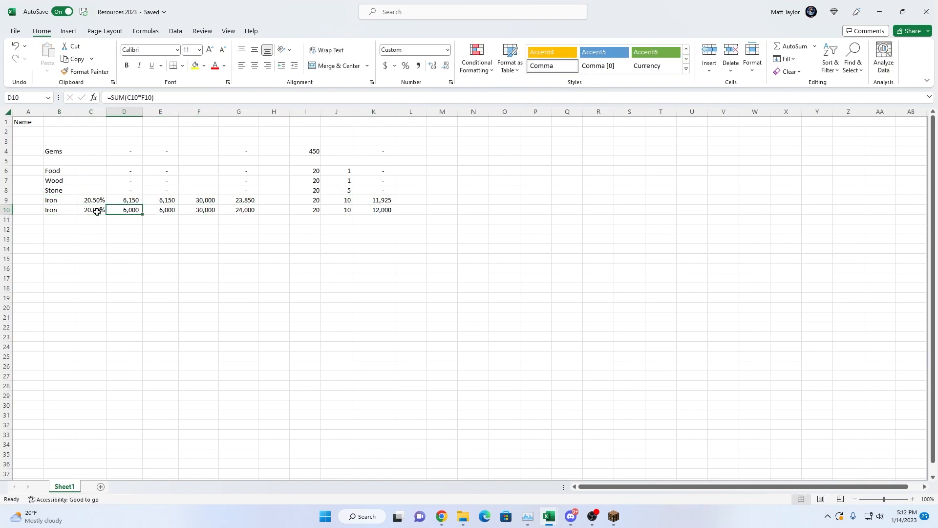
Enter 23840 in cell H9 of the first Iron row
{"action": "left_click", "coordinate": [274, 111]}
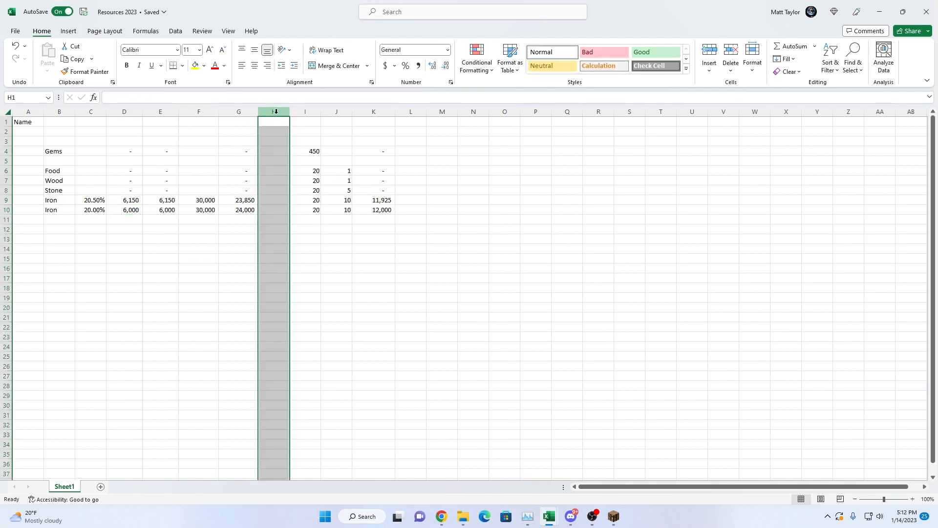
{"action": "left_click", "coordinate": [282, 202]}
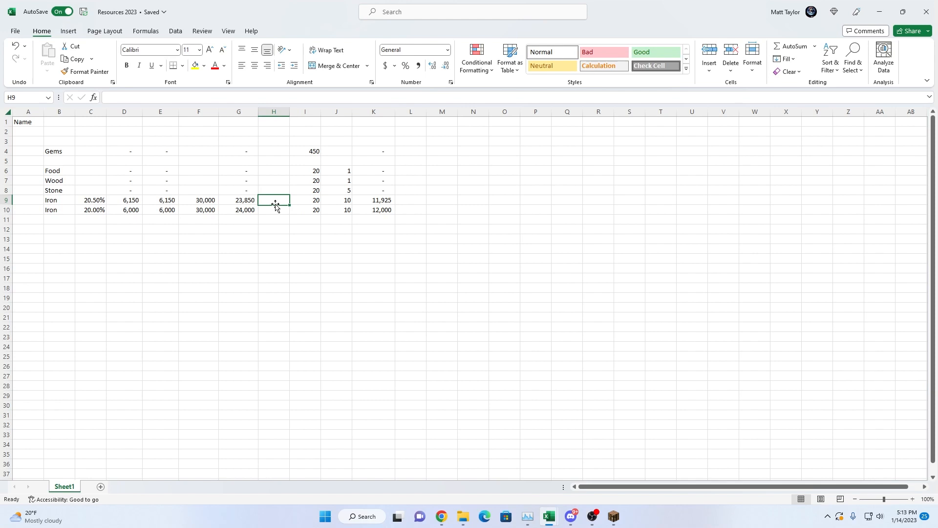
{"action": "type", "text": "23840"}
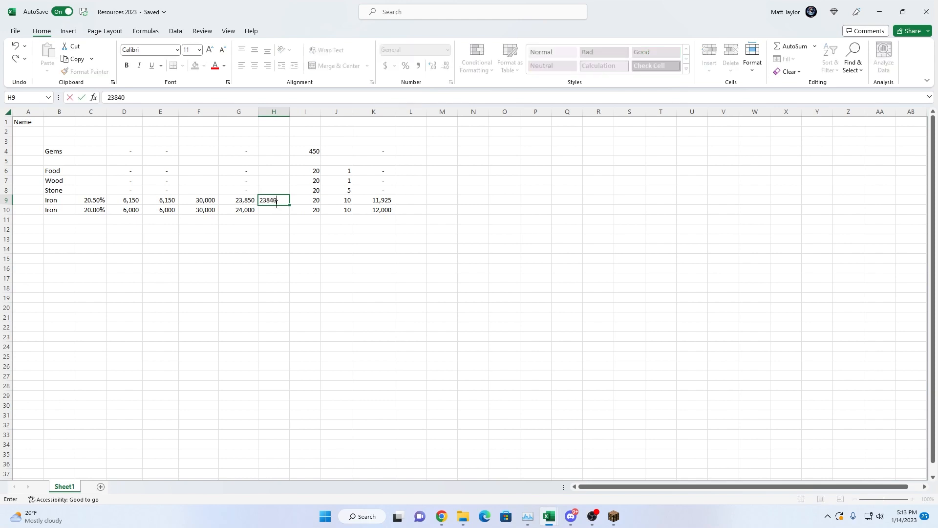
{"action": "key", "text": "Tab"}
{"action": "left_click", "coordinate": [275, 203]}
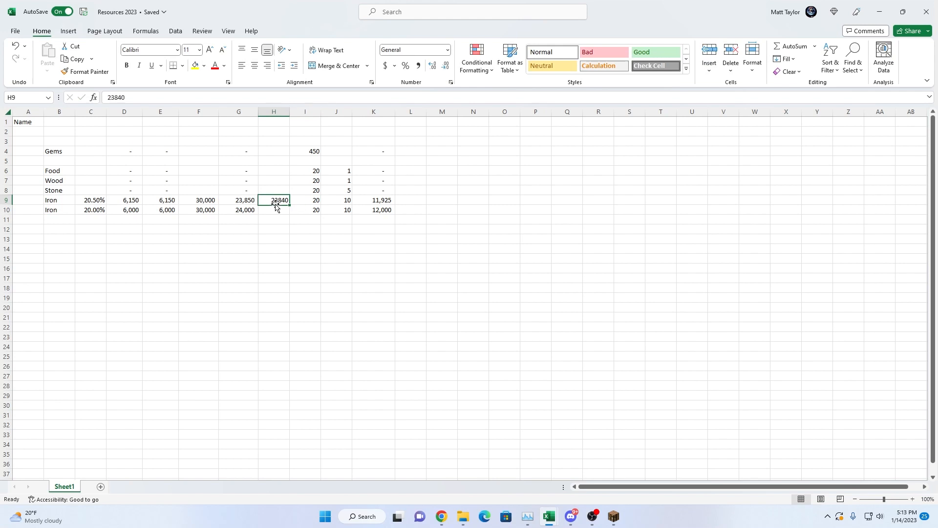
Format the whole of column H in comma style with no decimal places
{"action": "left_click", "coordinate": [273, 111]}
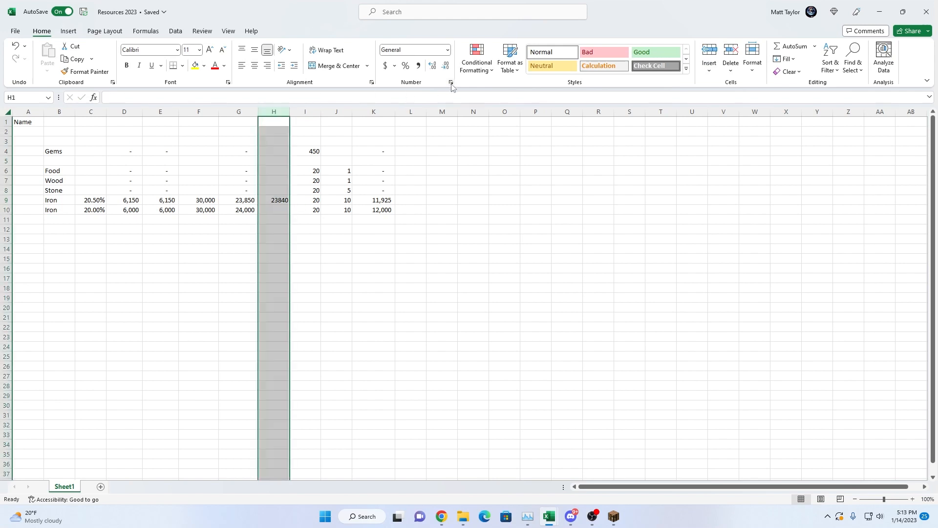
{"action": "left_click", "coordinate": [418, 66]}
{"action": "left_click", "coordinate": [445, 65]}
{"action": "left_click", "coordinate": [445, 65]}
{"action": "left_click", "coordinate": [506, 180]}
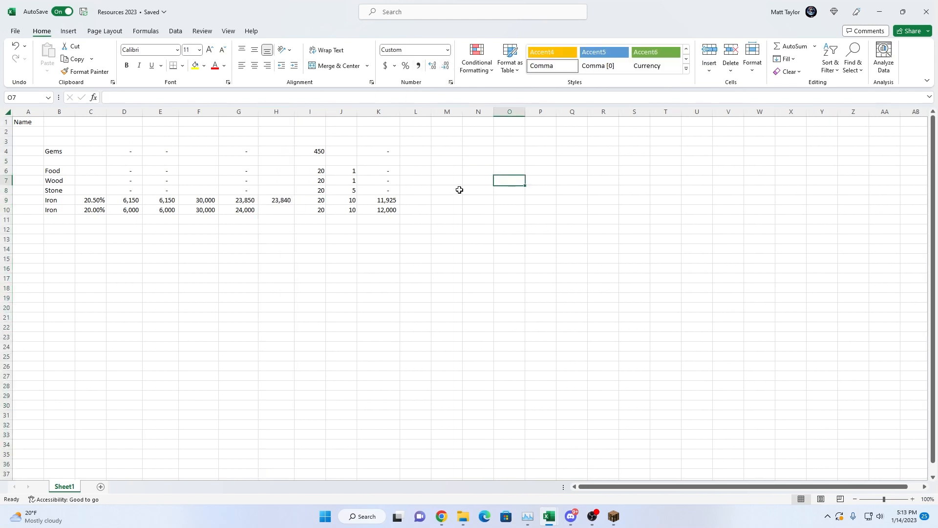
Try changing the K9 formula to reference H9 instead of G9, and undo the edit
{"action": "left_click", "coordinate": [387, 199]}
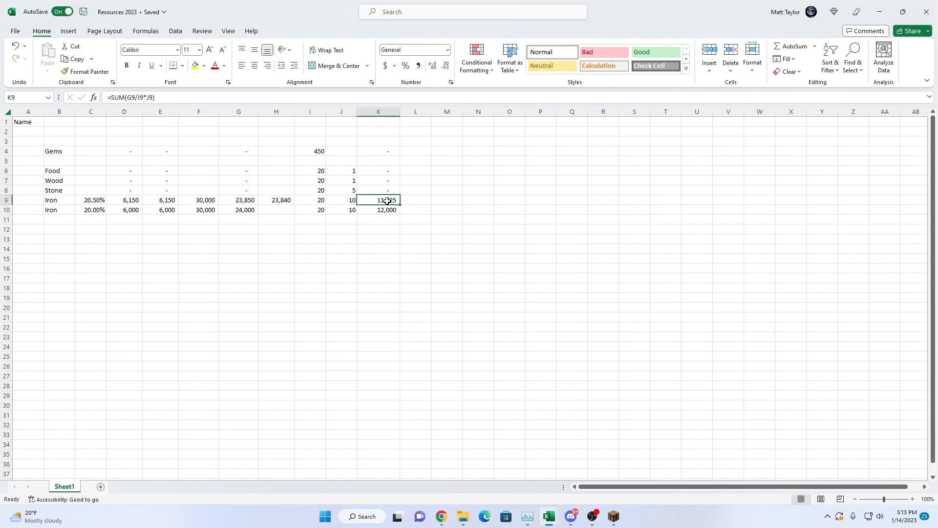
{"action": "left_click", "coordinate": [136, 97]}
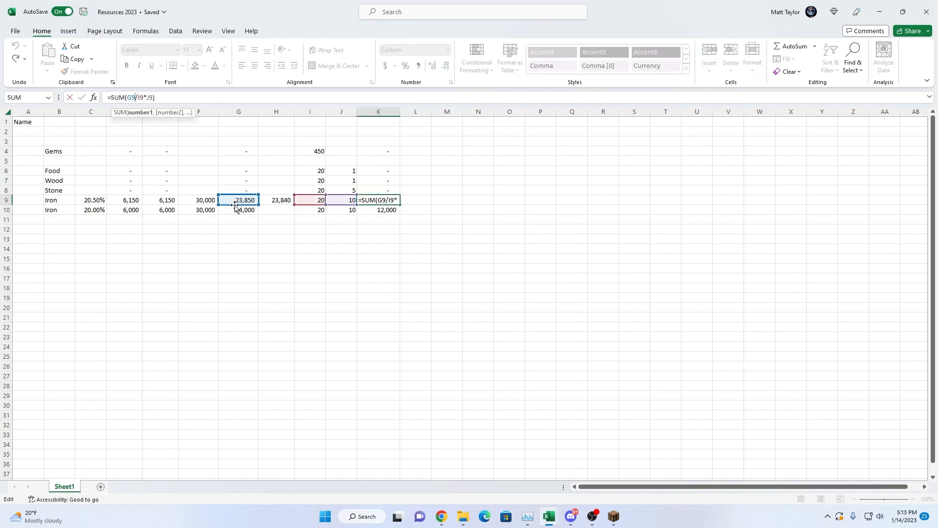
{"action": "left_click_drag", "start_coordinate": [235, 205], "coordinate": [274, 205]}
{"action": "key", "text": "Return"}
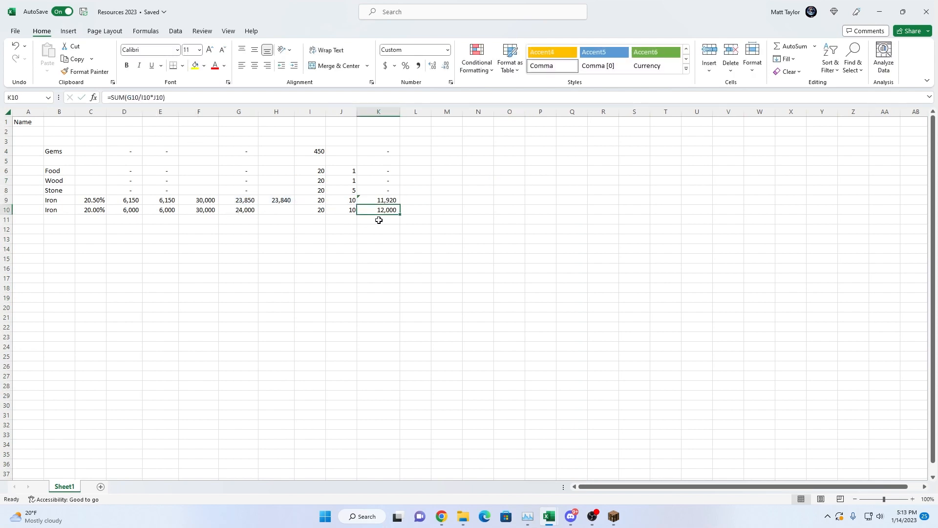
{"action": "key", "text": "ctrl+z"}
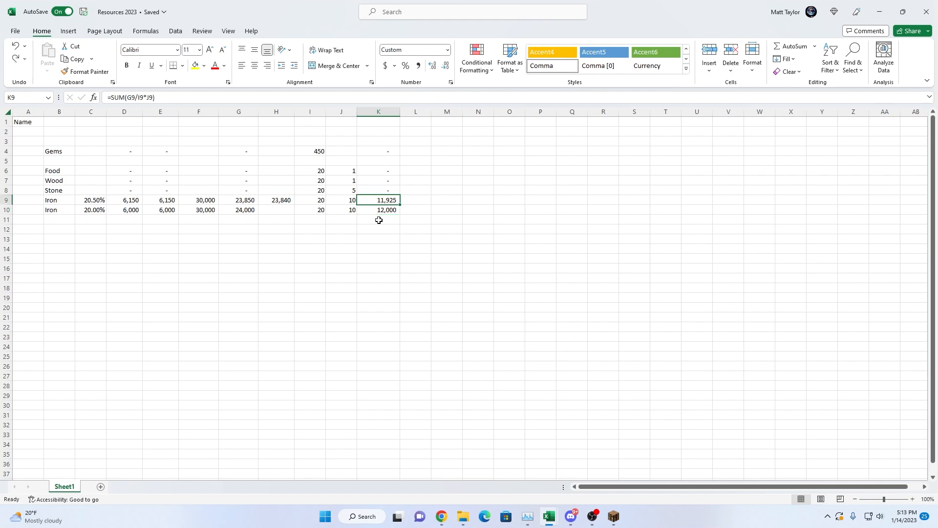
{"action": "key", "text": "Left"}
{"action": "key", "text": "Left"}
{"action": "key", "text": "Left"}
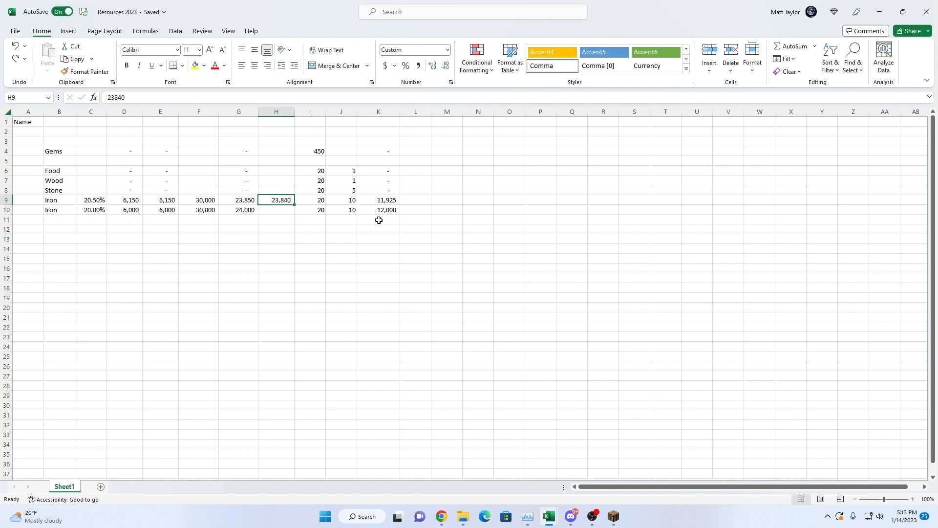
Move the Food, Wood, Stone and both Iron rows in B6:K10 down the sheet, starting at B44
{"action": "left_click_drag", "start_coordinate": [54, 169], "coordinate": [372, 210]}
{"action": "right_click", "coordinate": [371, 210]}
{"action": "left_click", "coordinate": [383, 204]}
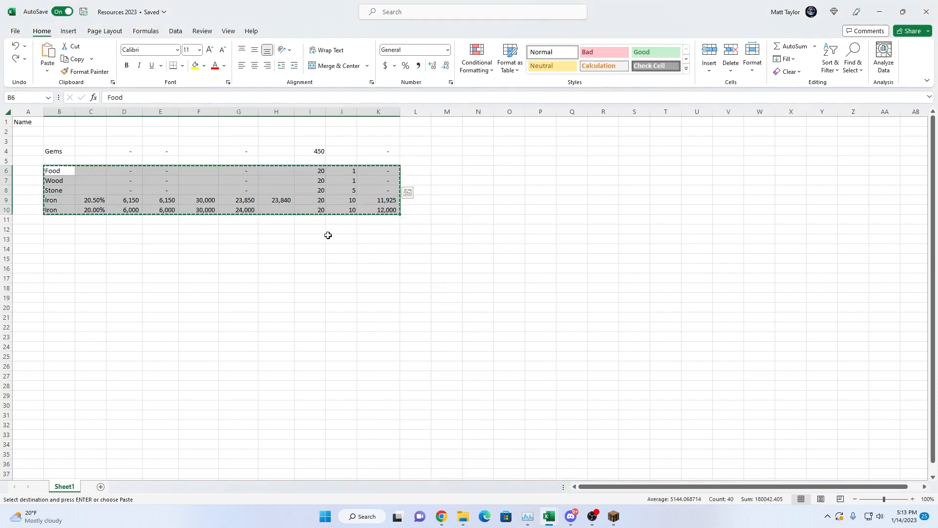
{"action": "scroll", "coordinate": [329, 235], "scroll_direction": "down", "scroll_amount": 7}
{"action": "left_click", "coordinate": [58, 336]}
{"action": "key", "text": "ctrl+v"}
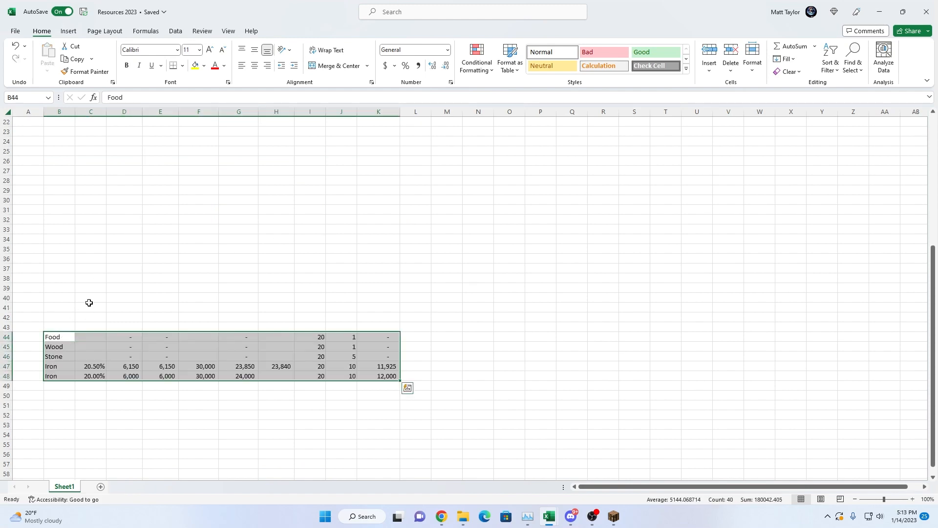
Copy the Gems row B4:K4 into row 5
{"action": "scroll", "coordinate": [95, 297], "scroll_direction": "up", "scroll_amount": 6}
{"action": "scroll", "coordinate": [96, 297], "scroll_direction": "up", "scroll_amount": 1}
{"action": "left_click_drag", "start_coordinate": [53, 152], "coordinate": [364, 155]}
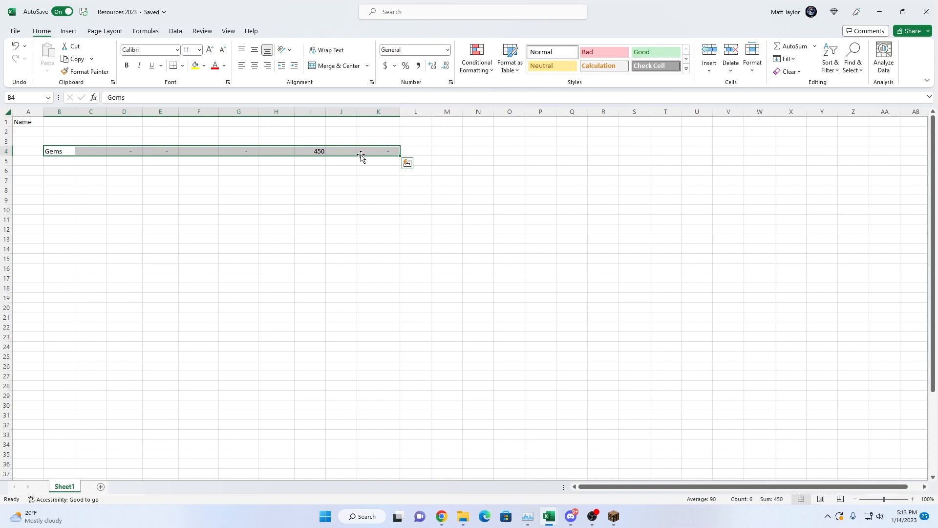
{"action": "key", "text": "ctrl+x"}
{"action": "left_click", "coordinate": [49, 162]}
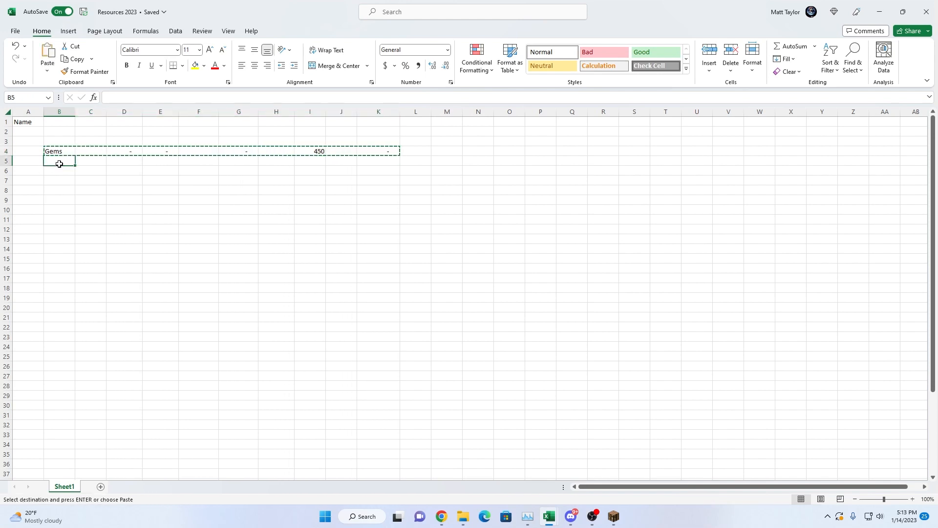
{"action": "key", "text": "ctrl+v"}
{"action": "left_click", "coordinate": [58, 170]}
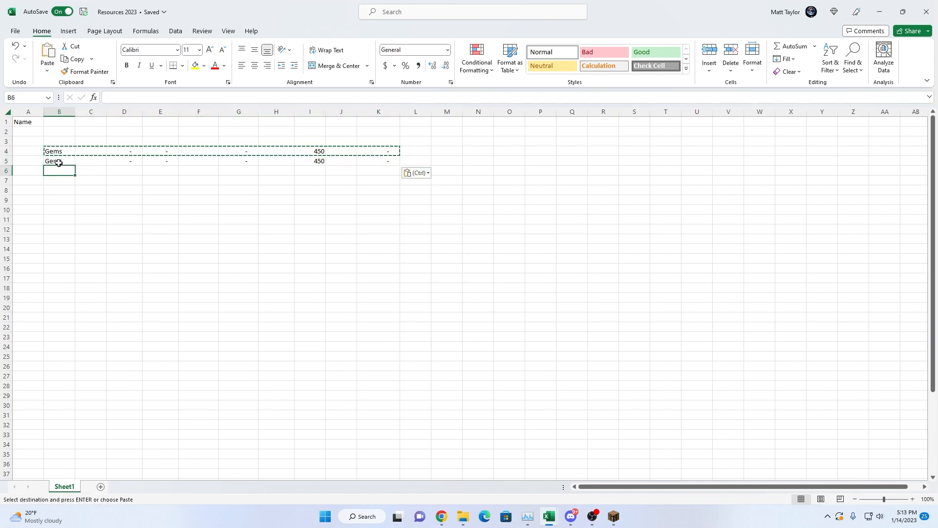
Copy the two Gems rows B4:K5 repeatedly down the sheet to fill rows 6 to 13
{"action": "left_click_drag", "start_coordinate": [58, 153], "coordinate": [391, 162]}
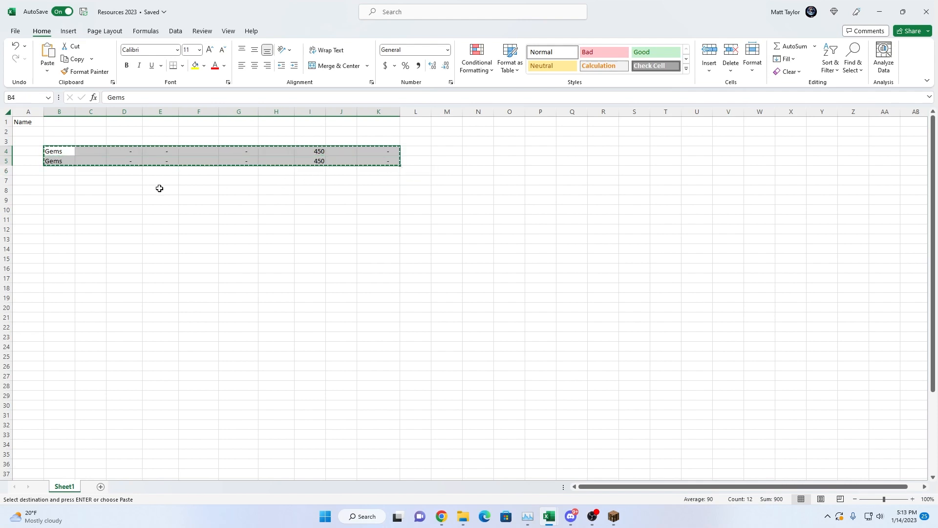
{"action": "left_click", "coordinate": [66, 171]}
{"action": "key", "text": "ctrl+v"}
{"action": "left_click", "coordinate": [63, 189]}
{"action": "key", "text": "ctrl+v"}
{"action": "left_click", "coordinate": [64, 209]}
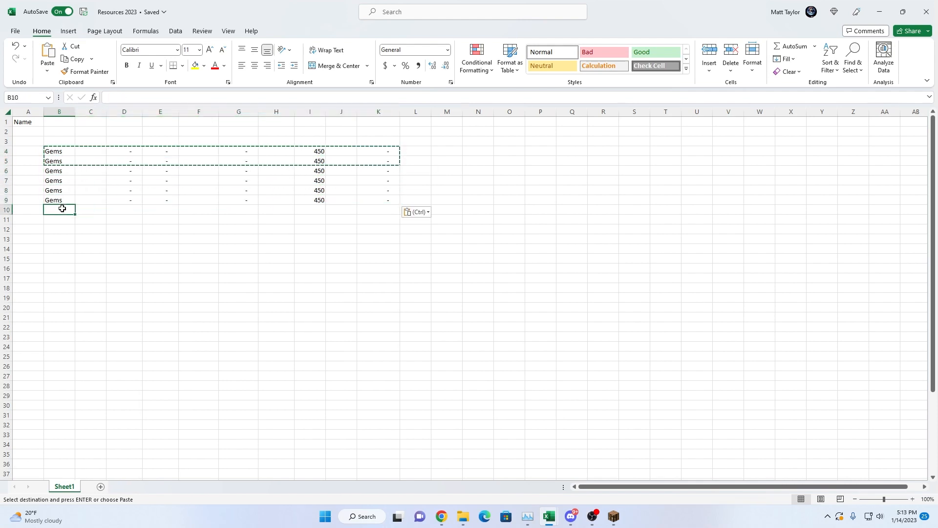
{"action": "key", "text": "ctrl+v"}
{"action": "left_click", "coordinate": [59, 227]}
{"action": "key", "text": "ctrl+v"}
{"action": "left_click", "coordinate": [124, 250]}
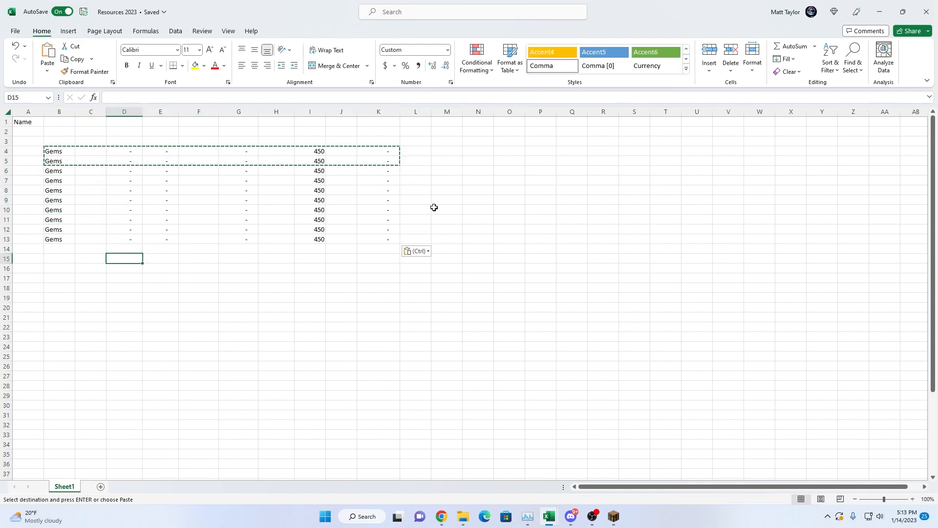
Count through the Gems rows in column B from row 4 to row 13
{"action": "left_click", "coordinate": [509, 200]}
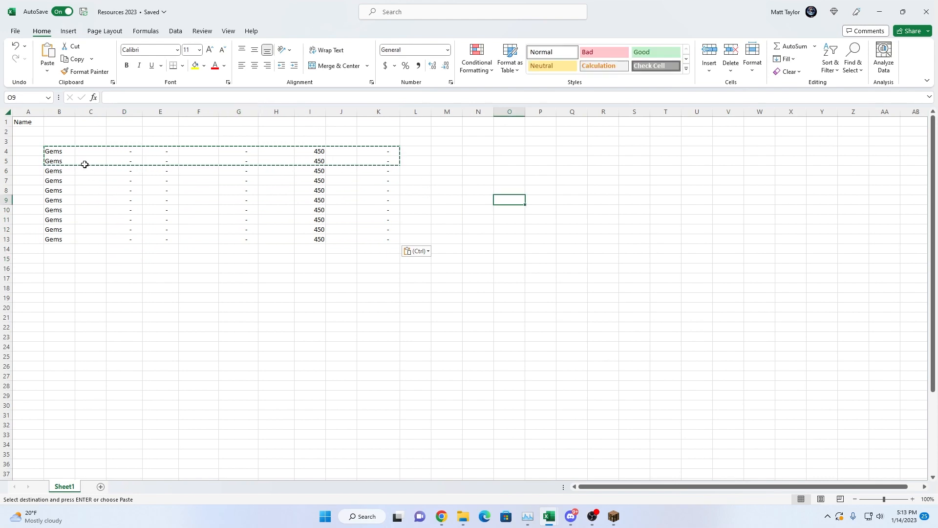
{"action": "left_click", "coordinate": [61, 153]}
{"action": "left_click_drag", "start_coordinate": [537, 190], "coordinate": [498, 186]}
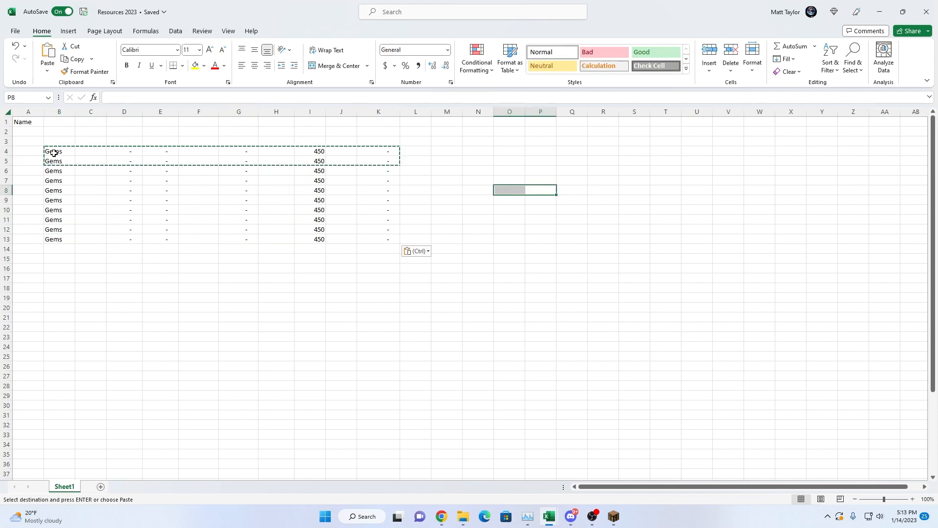
{"action": "left_click", "coordinate": [52, 162]}
{"action": "left_click", "coordinate": [59, 181]}
{"action": "left_click", "coordinate": [58, 191]}
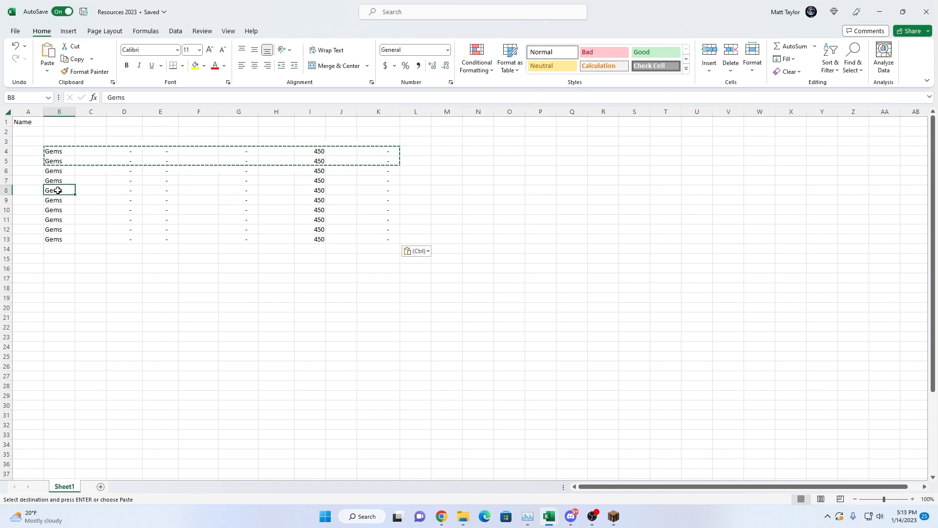
{"action": "left_click", "coordinate": [58, 200]}
{"action": "left_click", "coordinate": [59, 210]}
{"action": "left_click", "coordinate": [63, 219]}
{"action": "left_click", "coordinate": [65, 230]}
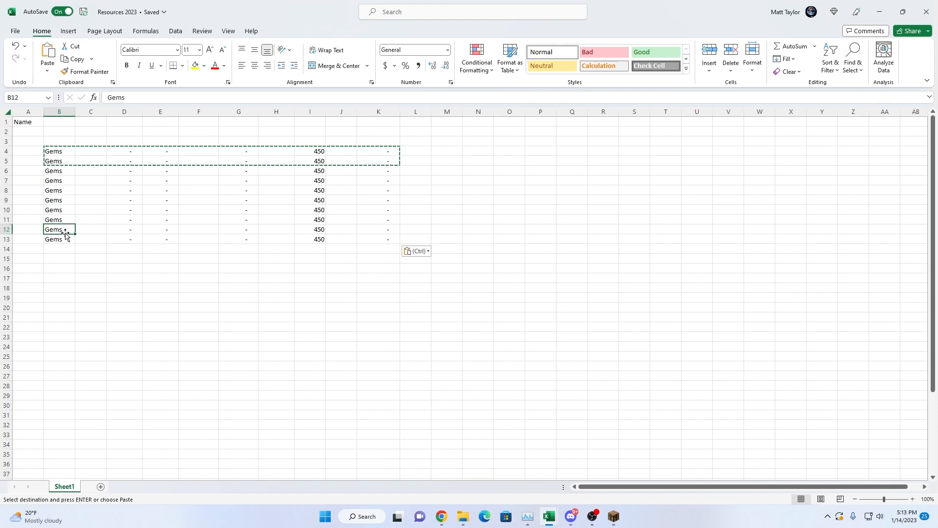
{"action": "left_click", "coordinate": [71, 240]}
{"action": "left_click", "coordinate": [226, 288]}
Copy the Food row B44:K44 into row 15, leaving one blank row below the Gems block
{"action": "scroll", "coordinate": [142, 262], "scroll_direction": "down", "scroll_amount": 1}
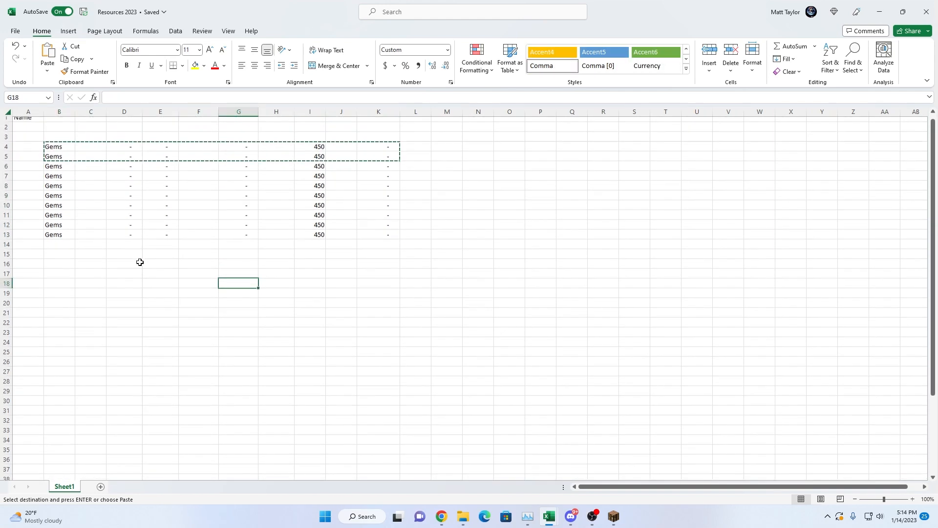
{"action": "scroll", "coordinate": [128, 259], "scroll_direction": "down", "scroll_amount": 6}
{"action": "left_click_drag", "start_coordinate": [54, 365], "coordinate": [381, 363]}
{"action": "key", "text": "ctrl+c"}
{"action": "scroll", "coordinate": [306, 319], "scroll_direction": "up", "scroll_amount": 4}
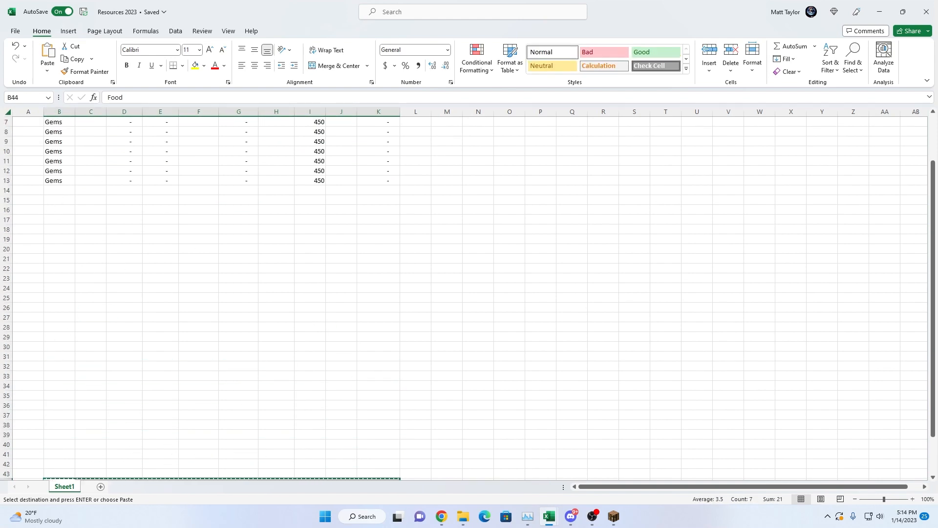
{"action": "scroll", "coordinate": [90, 253], "scroll_direction": "up", "scroll_amount": 2}
{"action": "left_click", "coordinate": [57, 260]}
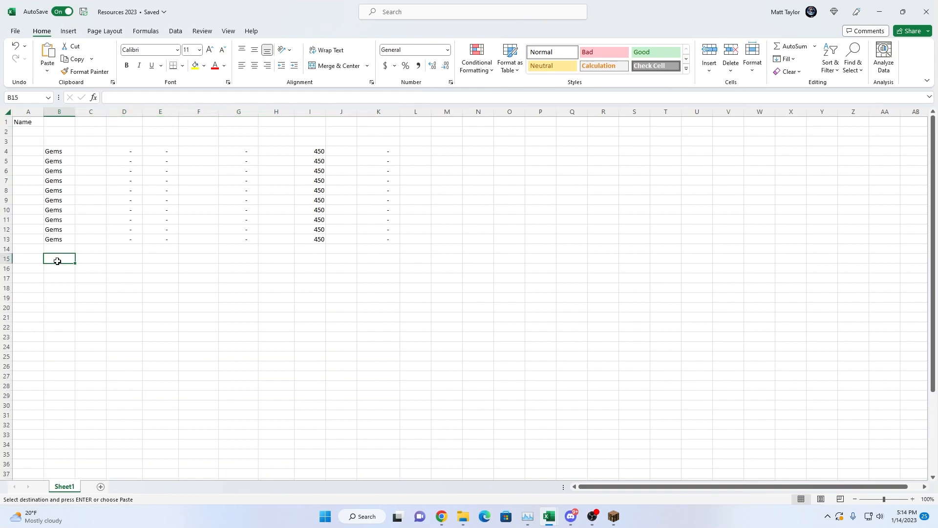
{"action": "key", "text": "ctrl+v"}
Paste the copied Food row into rows 16 to 19, starting each time in column B
{"action": "left_click", "coordinate": [59, 269]}
{"action": "key", "text": "ctrl+v"}
{"action": "left_click", "coordinate": [61, 277]}
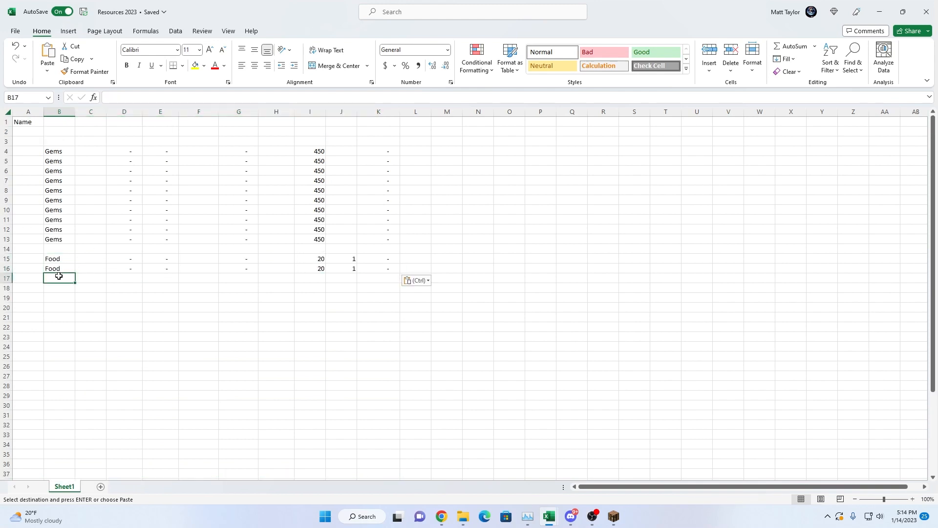
{"action": "key", "text": "ctrl+v"}
{"action": "key", "text": "ctrl"}
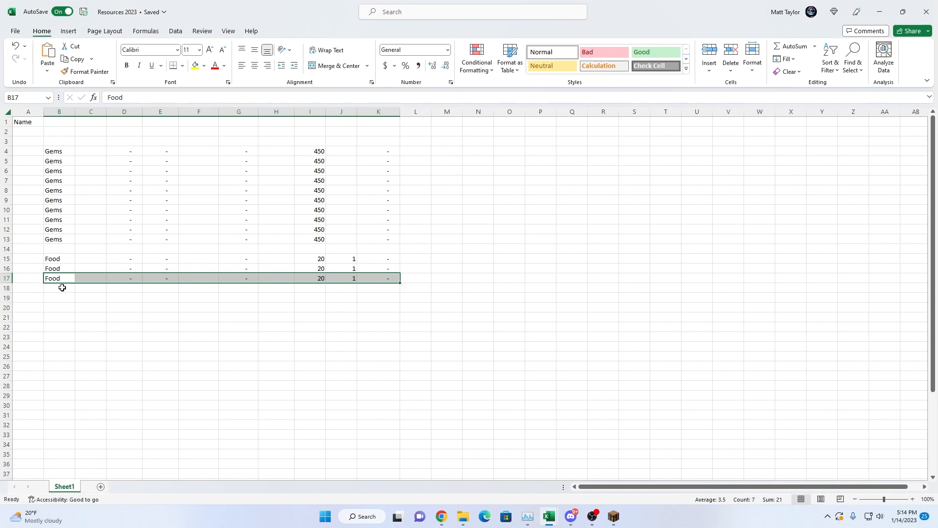
{"action": "left_click", "coordinate": [62, 288]}
{"action": "key", "text": "ctrl+v"}
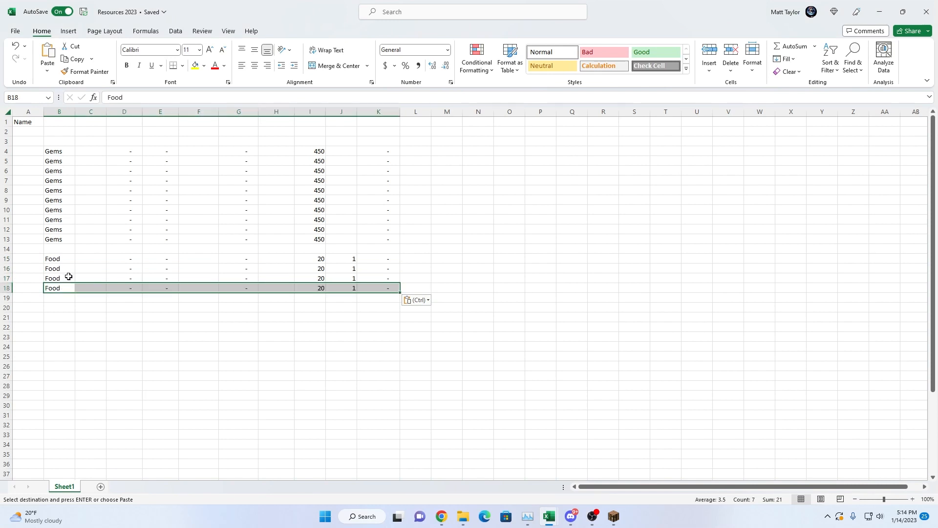
{"action": "left_click", "coordinate": [58, 299]}
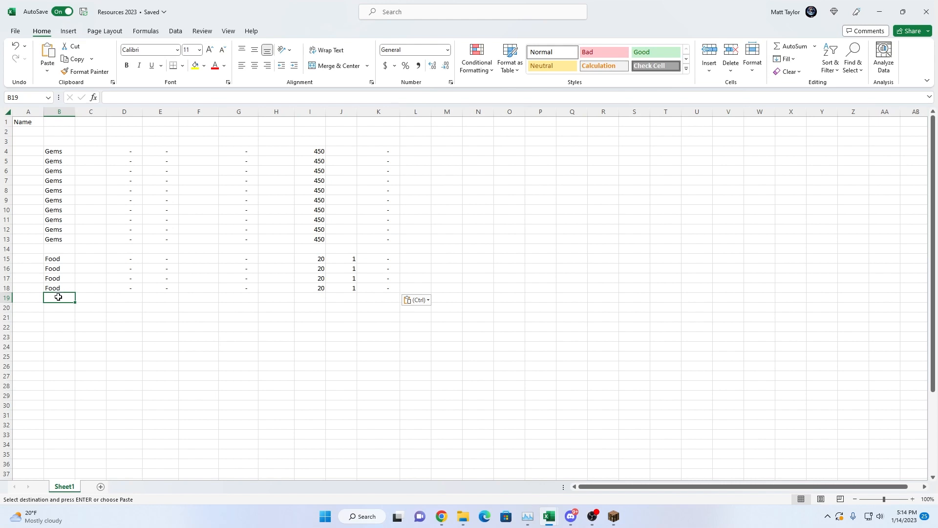
{"action": "key", "text": "ctrl+v"}
{"action": "key", "text": "ctrl"}
Copy the five Food rows B15:K19 and paste them three times to fill rows 20 to 34
{"action": "left_click_drag", "start_coordinate": [49, 258], "coordinate": [379, 297]}
{"action": "key", "text": "ctrl+c"}
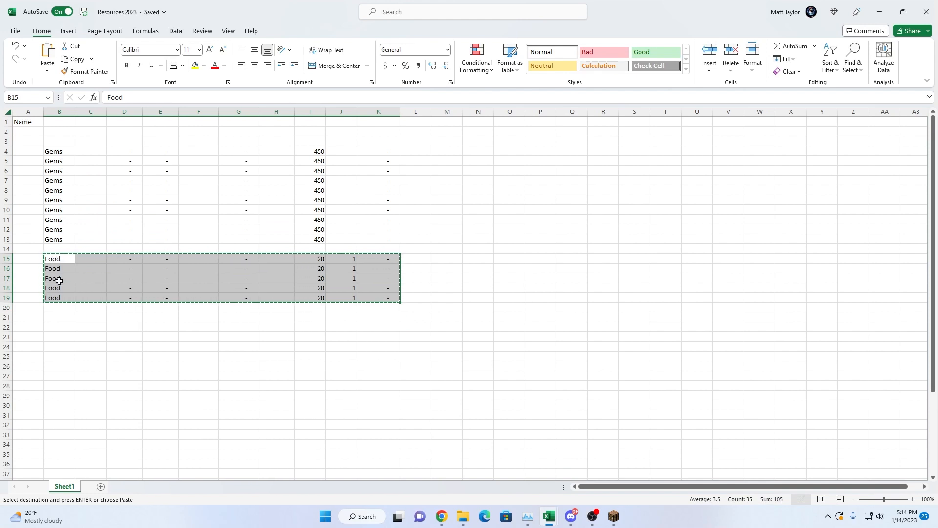
{"action": "left_click", "coordinate": [61, 307]}
{"action": "key", "text": "ctrl+v"}
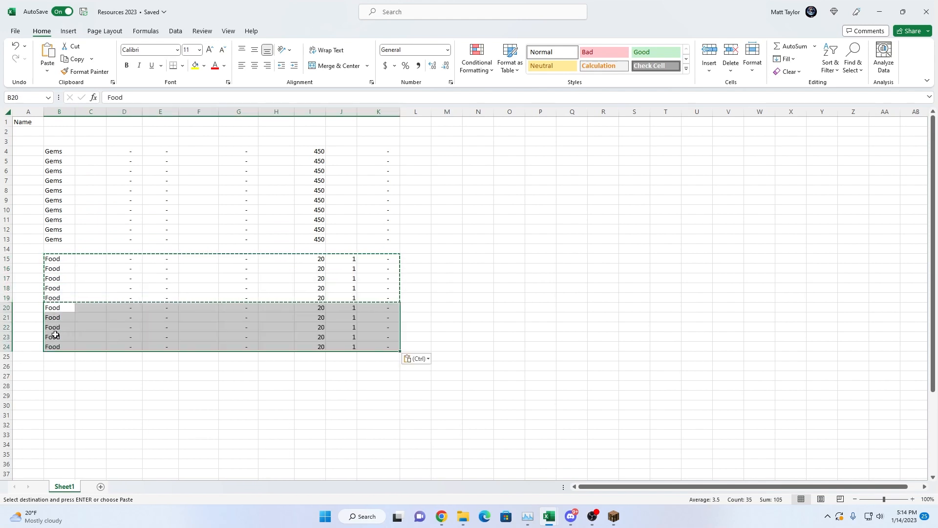
{"action": "left_click", "coordinate": [55, 356]}
{"action": "key", "text": "ctrl+v"}
{"action": "scroll", "coordinate": [78, 353], "scroll_direction": "down", "scroll_amount": 1}
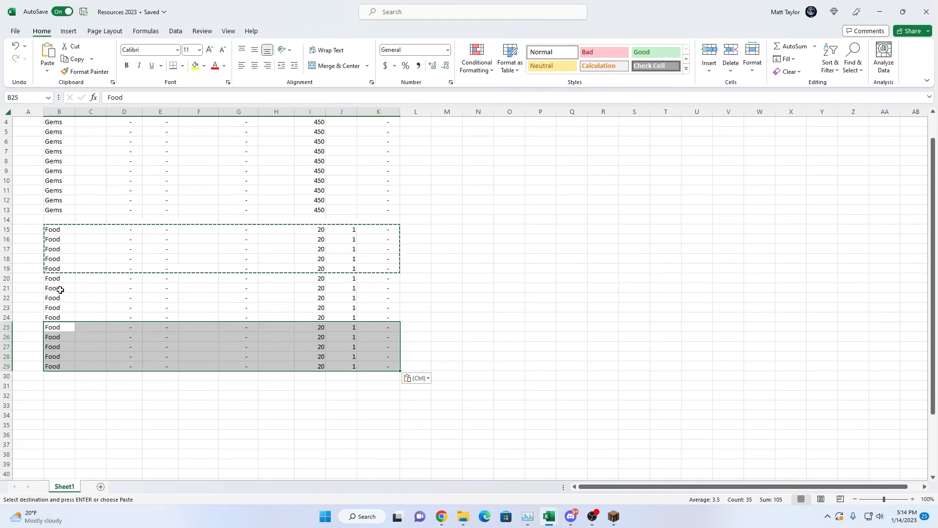
{"action": "scroll", "coordinate": [50, 348], "scroll_direction": "down", "scroll_amount": 1}
{"action": "left_click", "coordinate": [51, 348]}
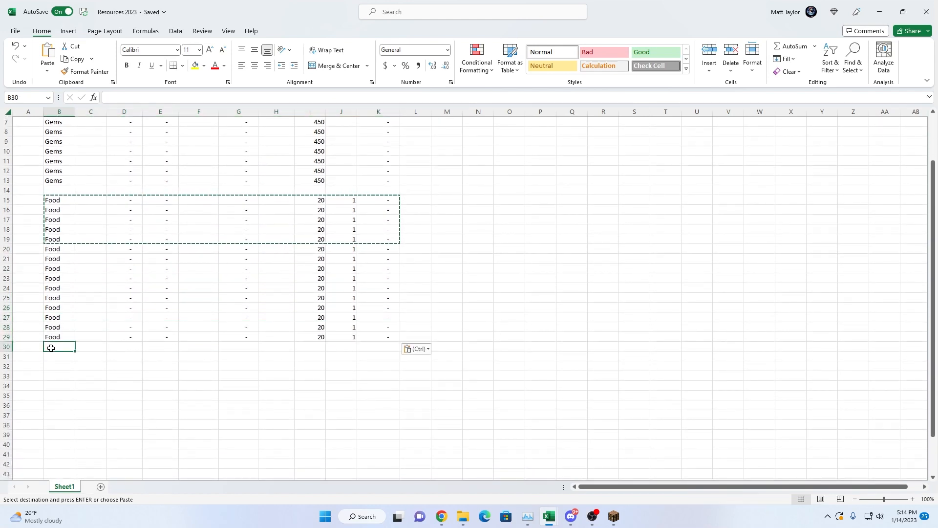
{"action": "key", "text": "ctrl+v"}
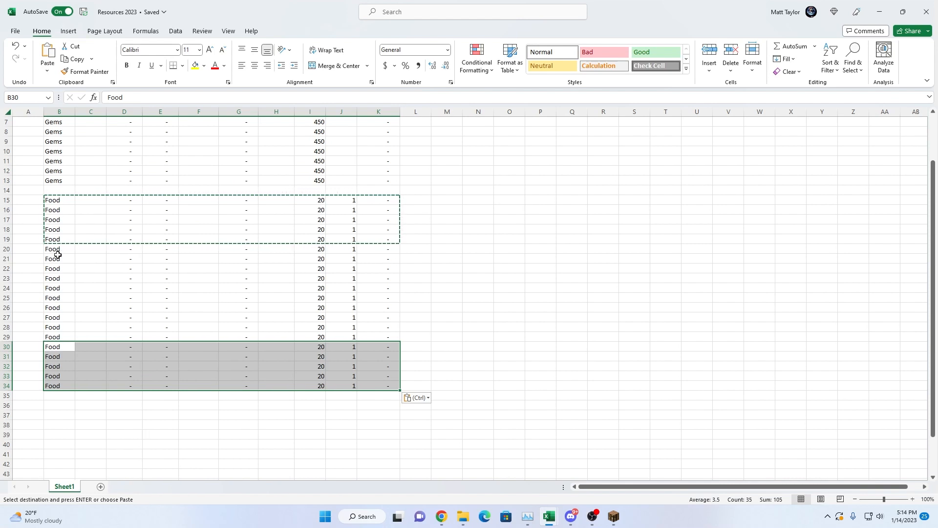
Examine the filled Food rows and the space down to the source rows starting at row 44
{"action": "scroll", "coordinate": [62, 349], "scroll_direction": "down", "scroll_amount": 2}
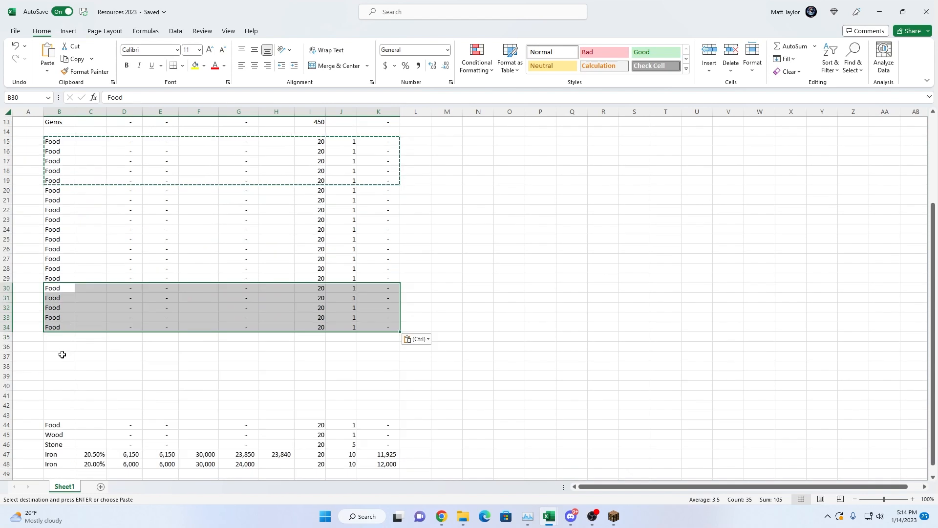
{"action": "left_click", "coordinate": [61, 337]}
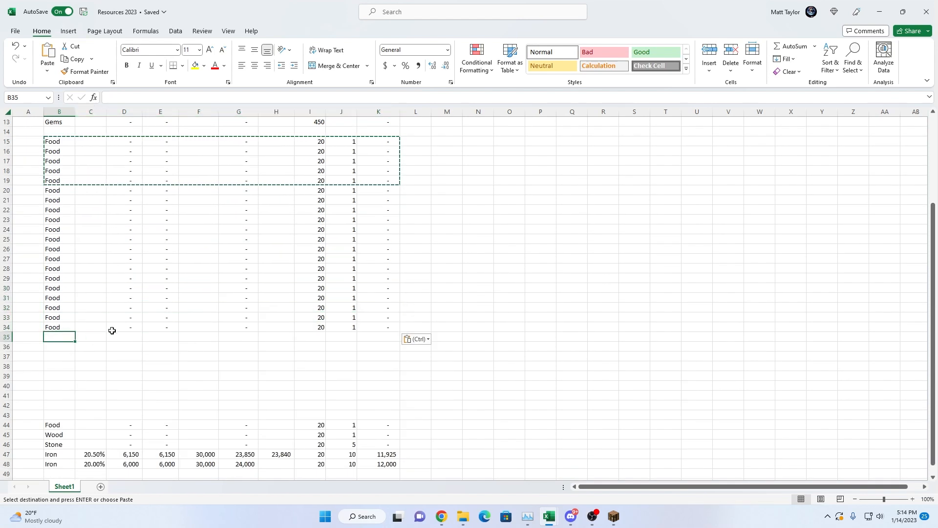
{"action": "key", "text": "ctrl"}
{"action": "scroll", "coordinate": [109, 329], "scroll_direction": "down", "scroll_amount": 1}
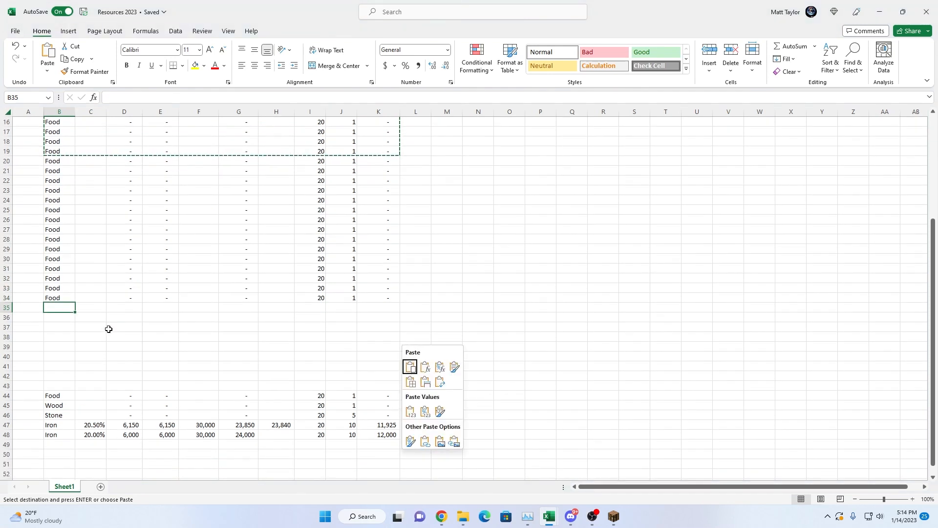
{"action": "scroll", "coordinate": [104, 319], "scroll_direction": "down", "scroll_amount": 1}
{"action": "scroll", "coordinate": [105, 318], "scroll_direction": "up", "scroll_amount": 1}
{"action": "scroll", "coordinate": [106, 318], "scroll_direction": "up", "scroll_amount": 1}
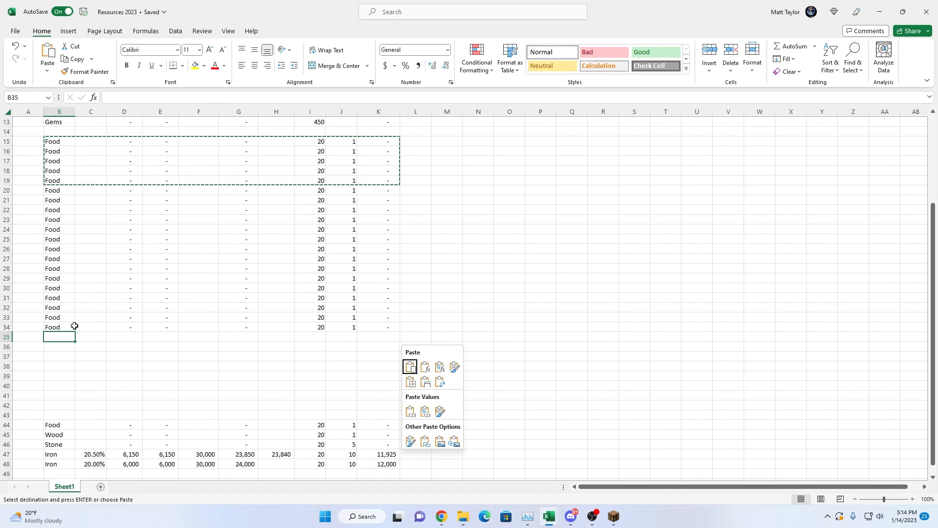
{"action": "scroll", "coordinate": [56, 333], "scroll_direction": "down", "scroll_amount": 1}
{"action": "scroll", "coordinate": [55, 333], "scroll_direction": "down", "scroll_amount": 2}
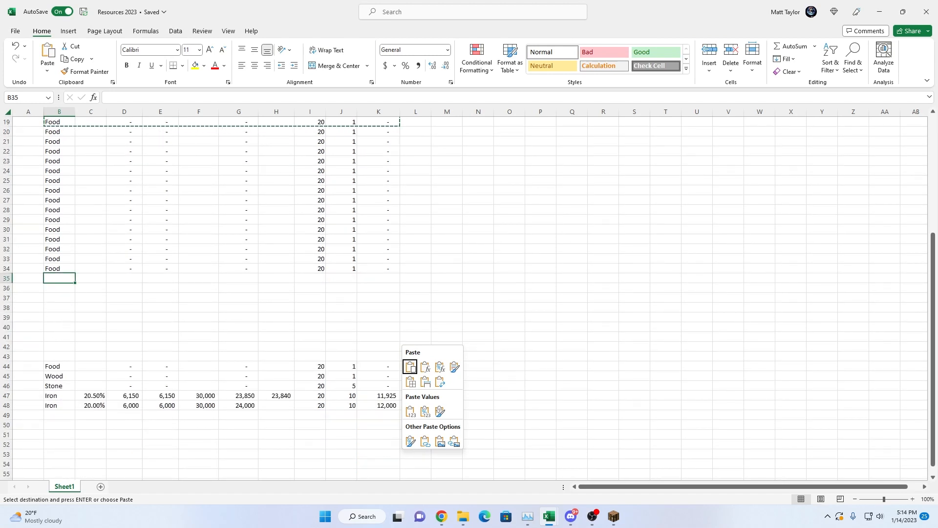
{"action": "scroll", "coordinate": [219, 293], "scroll_direction": "down", "scroll_amount": 2}
{"action": "scroll", "coordinate": [220, 293], "scroll_direction": "up", "scroll_amount": 4}
{"action": "scroll", "coordinate": [220, 293], "scroll_direction": "down", "scroll_amount": 1}
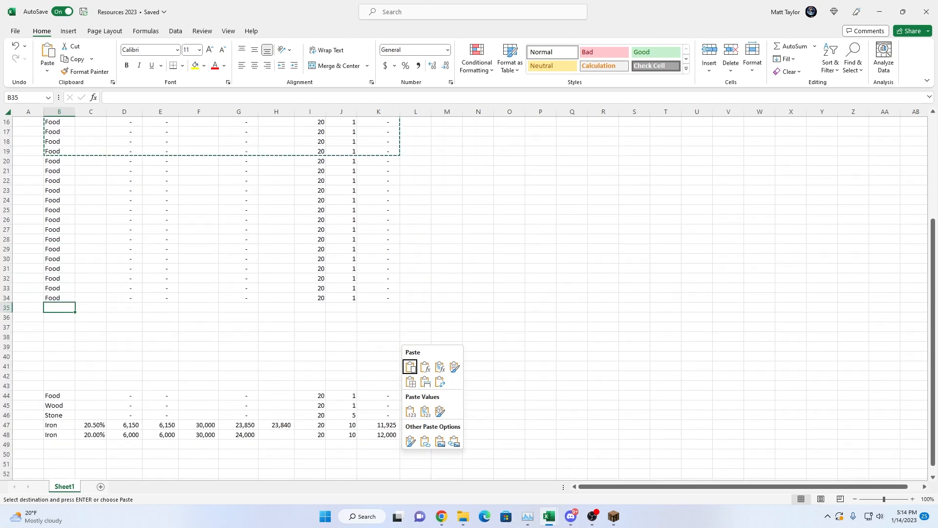
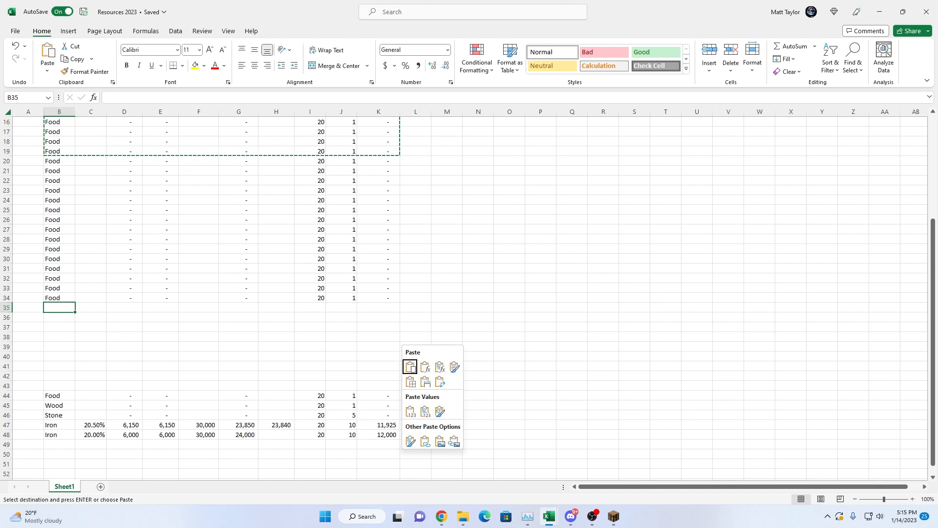
Paste the copied block of five Food rows once more into rows 35 to 39
{"action": "left_click", "coordinate": [160, 276]}
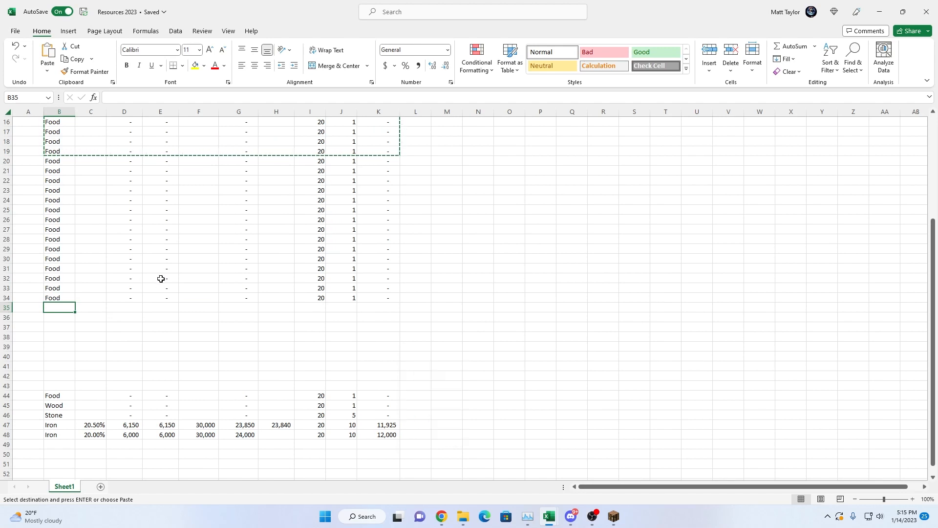
{"action": "left_click", "coordinate": [161, 277]}
{"action": "scroll", "coordinate": [81, 247], "scroll_direction": "down", "scroll_amount": 1}
{"action": "scroll", "coordinate": [73, 251], "scroll_direction": "up", "scroll_amount": 1}
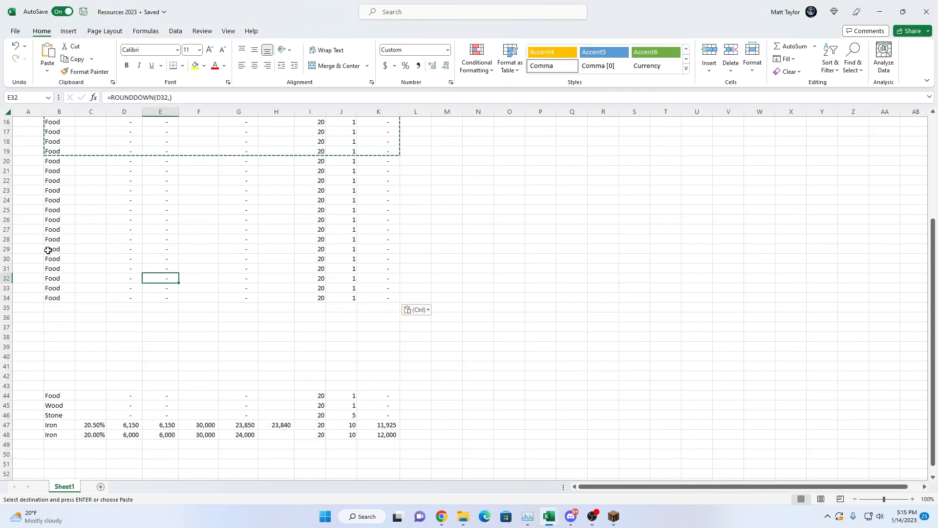
{"action": "left_click", "coordinate": [49, 306]}
{"action": "key", "text": "ctrl+v"}
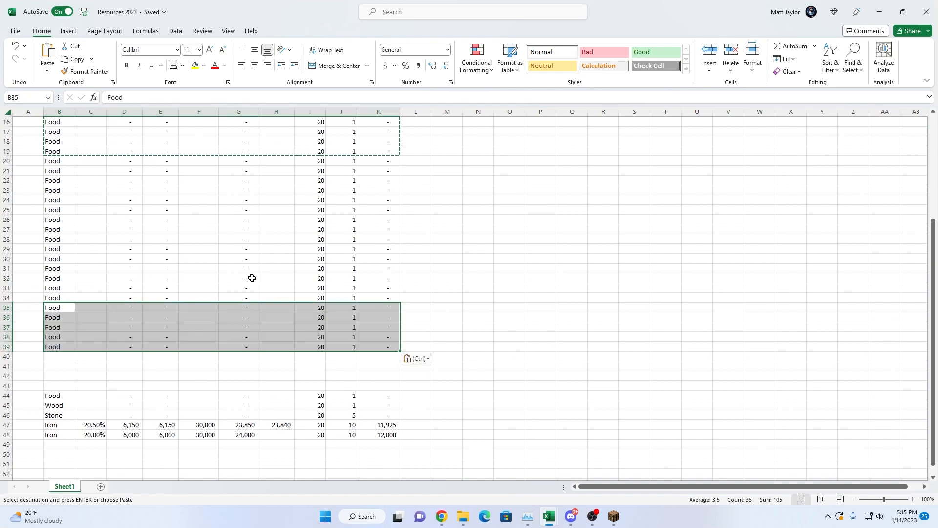
{"action": "left_click", "coordinate": [440, 268]}
{"action": "scroll", "coordinate": [103, 221], "scroll_direction": "up", "scroll_amount": 1}
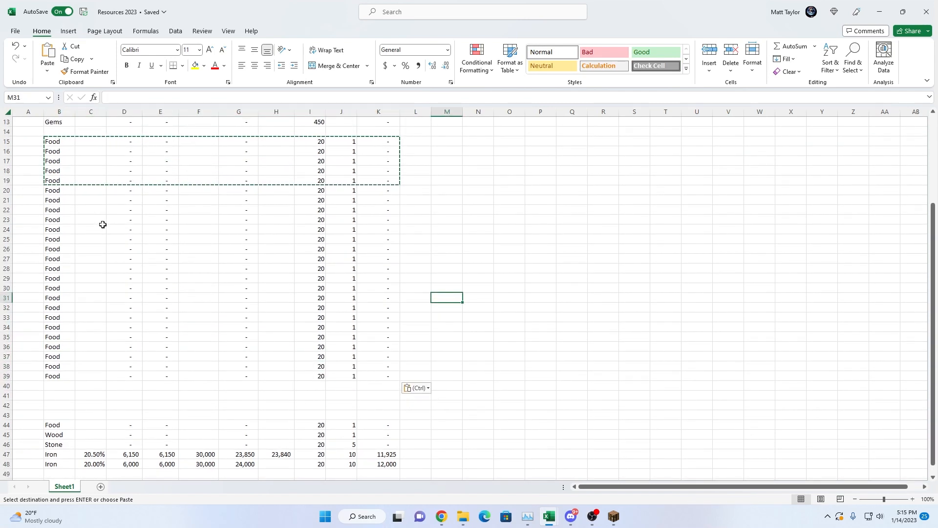
Clear the contents of the leftover Food source row B44:K44
{"action": "scroll", "coordinate": [100, 265], "scroll_direction": "down", "scroll_amount": 3}
{"action": "left_click_drag", "start_coordinate": [60, 341], "coordinate": [391, 337]}
{"action": "key", "text": "Delete"}
Move the Wood, Stone and two Iron rows in B45:K48 so that they start at P40
{"action": "scroll", "coordinate": [63, 316], "scroll_direction": "down", "scroll_amount": 1}
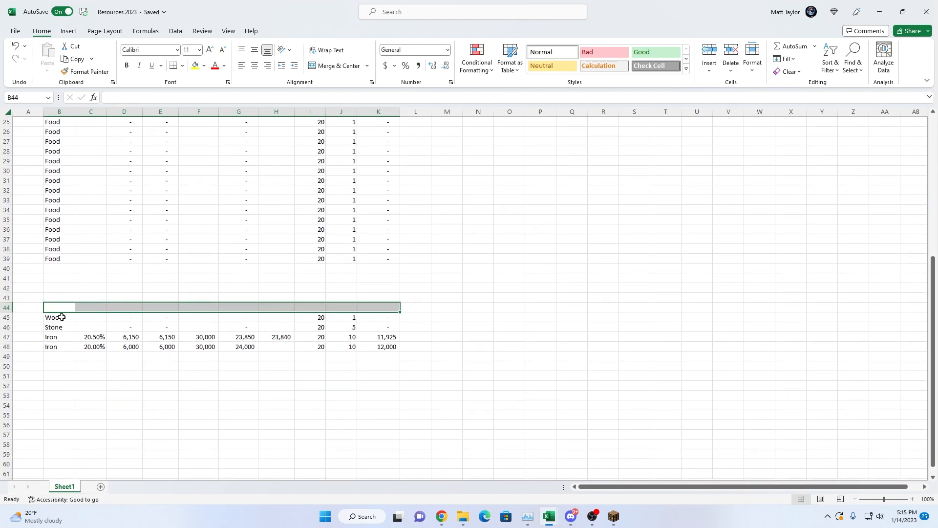
{"action": "left_click_drag", "start_coordinate": [59, 317], "coordinate": [389, 341]}
{"action": "right_click", "coordinate": [207, 327]}
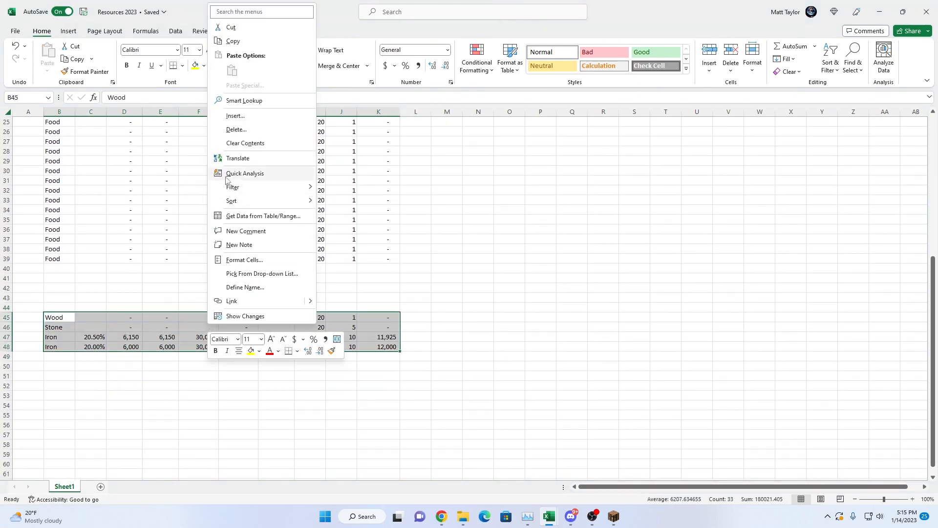
{"action": "left_click", "coordinate": [231, 28]}
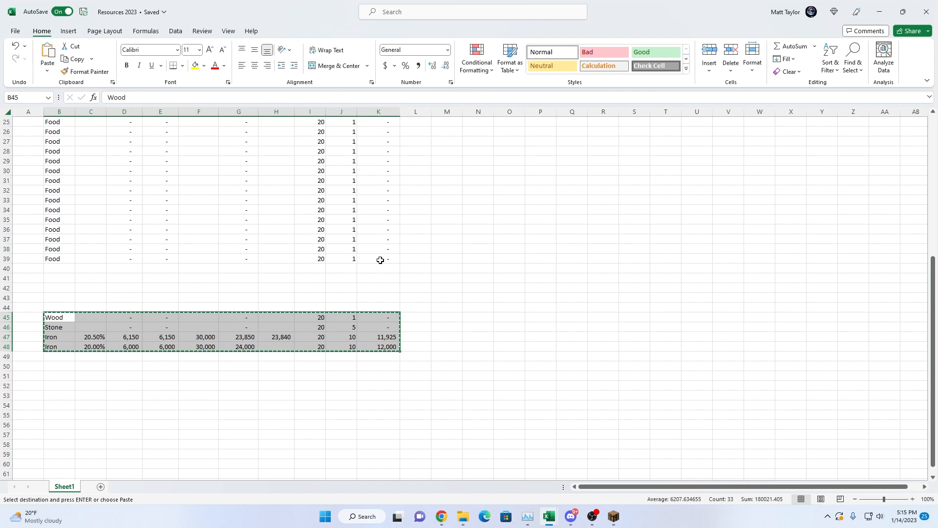
{"action": "left_click", "coordinate": [531, 268]}
{"action": "right_click", "coordinate": [537, 268]}
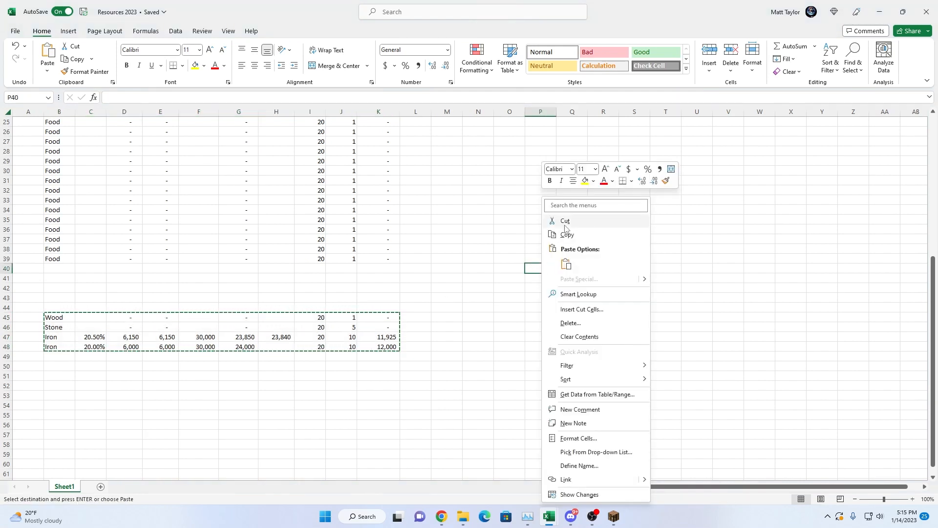
{"action": "left_click", "coordinate": [566, 264]}
Copy the Wood row P40:Y40 to B41, leaving row 40 blank below the Food block
{"action": "left_click", "coordinate": [536, 270]}
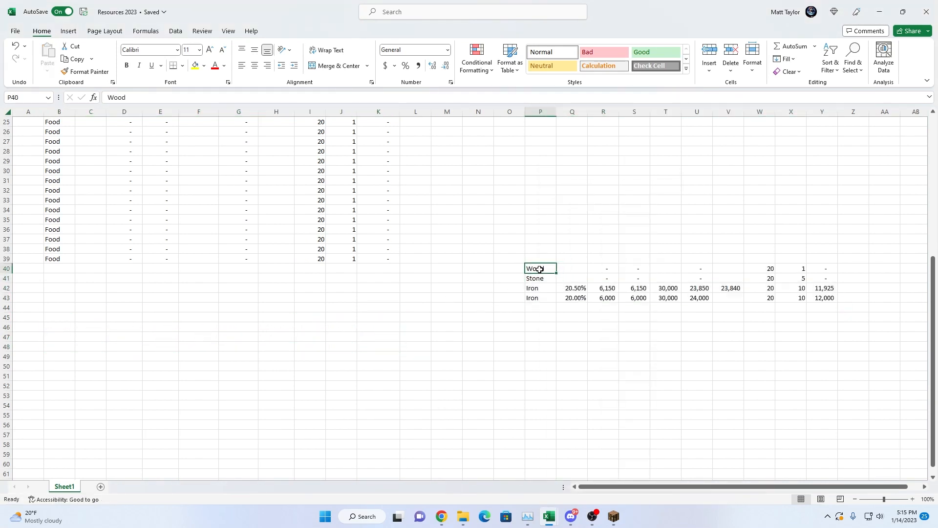
{"action": "left_click_drag", "start_coordinate": [539, 269], "coordinate": [829, 268]}
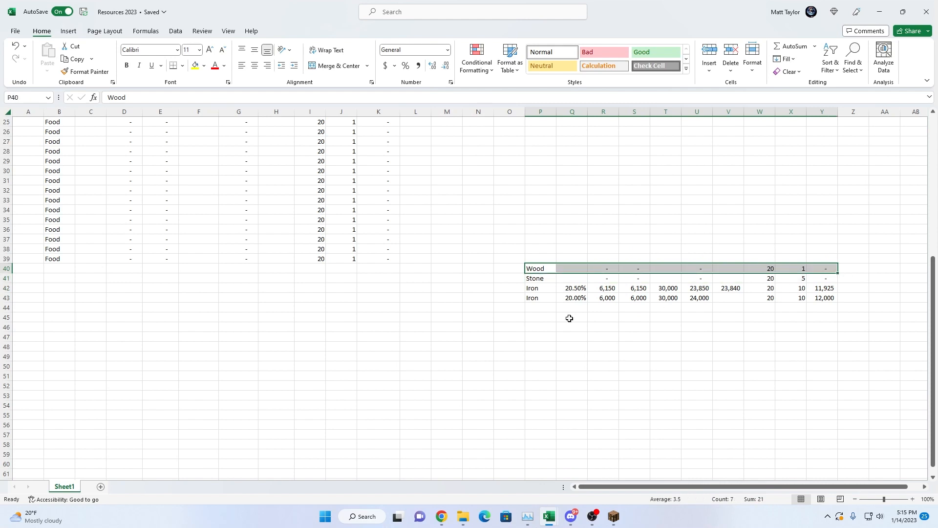
{"action": "key", "text": "ctrl+c"}
{"action": "left_click", "coordinate": [65, 278]}
{"action": "key", "text": "ctrl+v"}
Paste the copied Wood row into rows 42 to 45, starting in column B
{"action": "left_click", "coordinate": [48, 289]}
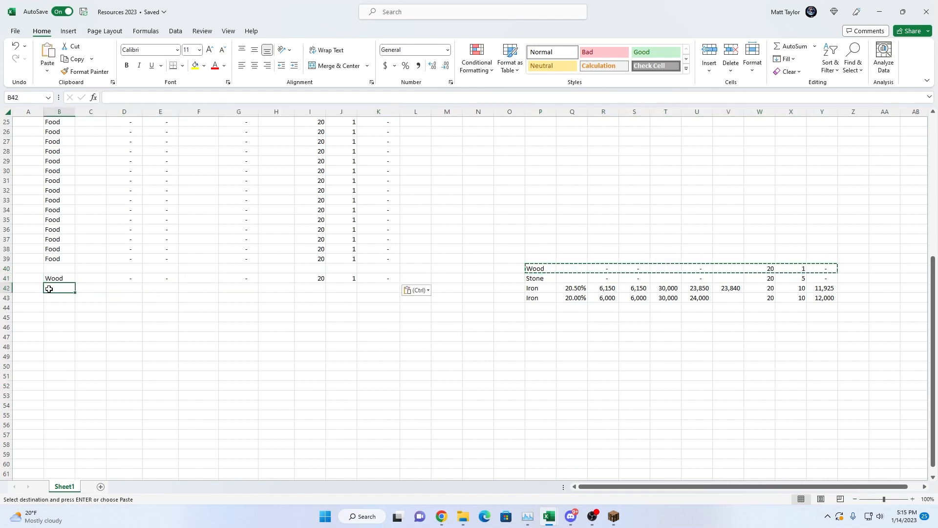
{"action": "key", "text": "ctrl+v"}
{"action": "left_click", "coordinate": [59, 298]}
{"action": "key", "text": "ctrl+v"}
{"action": "left_click", "coordinate": [57, 307]}
{"action": "key", "text": "ctrl+v"}
{"action": "left_click", "coordinate": [58, 317]}
{"action": "key", "text": "ctrl+v"}
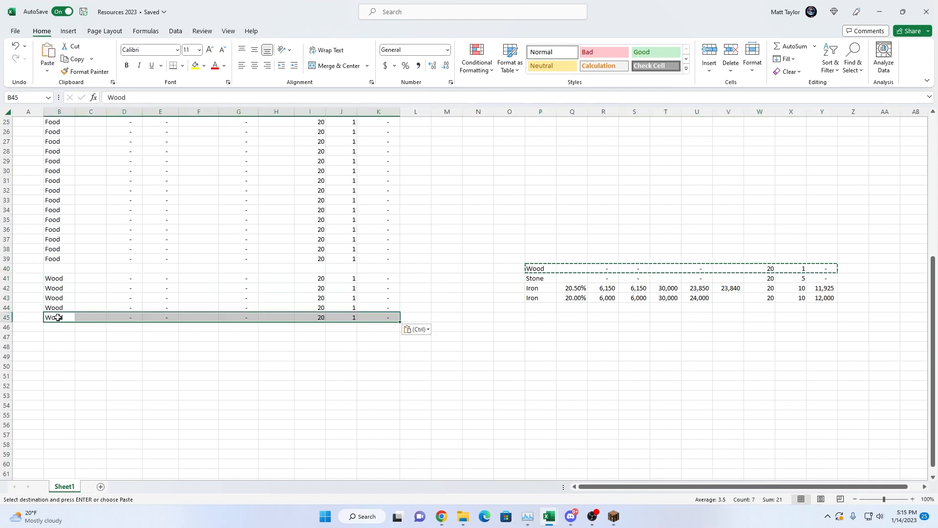
Copy the five Wood rows B41:K45 and paste them directly below, starting at B46
{"action": "left_click_drag", "start_coordinate": [52, 276], "coordinate": [349, 317]}
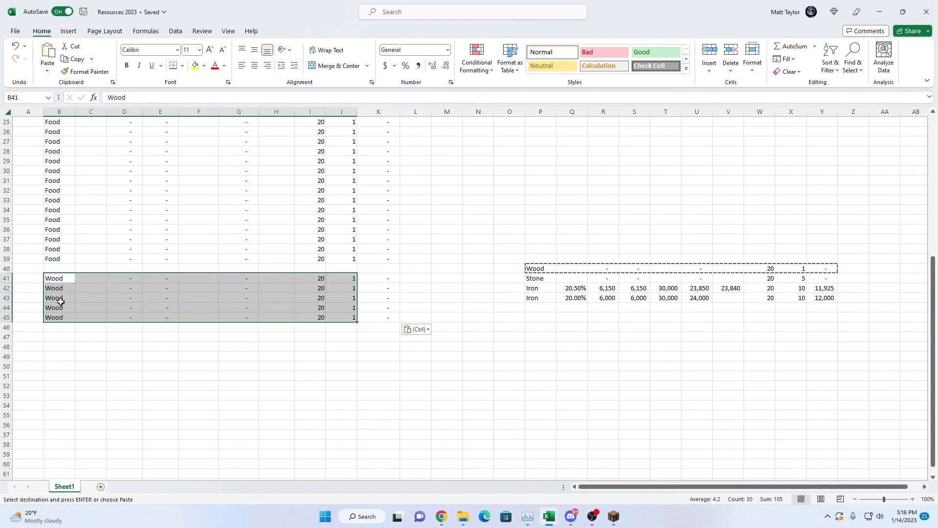
{"action": "left_click_drag", "start_coordinate": [64, 274], "coordinate": [385, 318]}
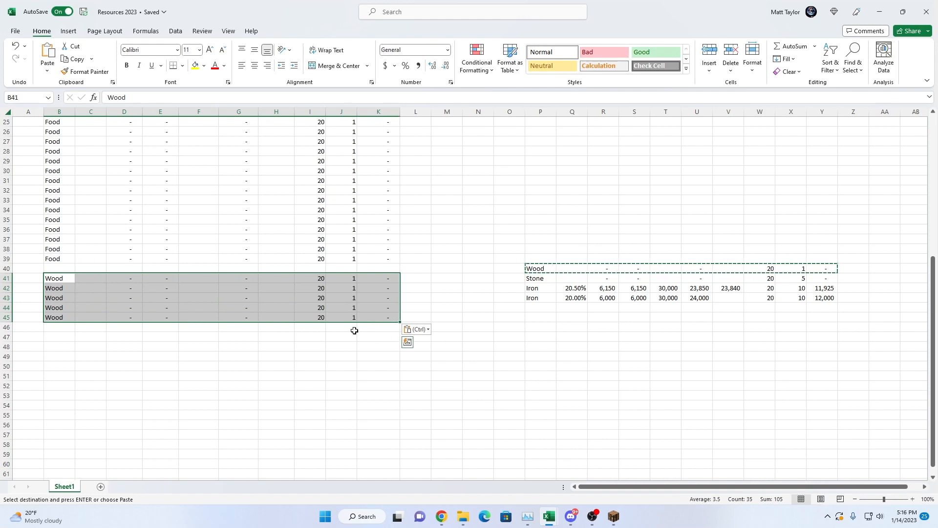
{"action": "key", "text": "ctrl+c"}
{"action": "left_click", "coordinate": [53, 328]}
{"action": "key", "text": "ctrl+v"}
{"action": "scroll", "coordinate": [75, 316], "scroll_direction": "down", "scroll_amount": 1}
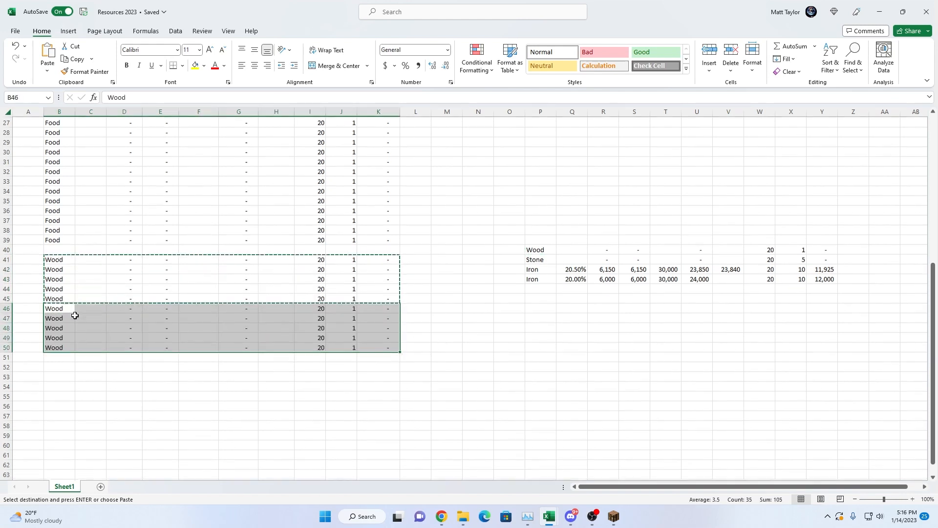
Paste the copied five-row Wood block at B51, B56, B61 and B66 to extend the Wood rows through row 70
{"action": "left_click", "coordinate": [58, 347]}
{"action": "key", "text": "ctrl+v"}
{"action": "left_click", "coordinate": [61, 395]}
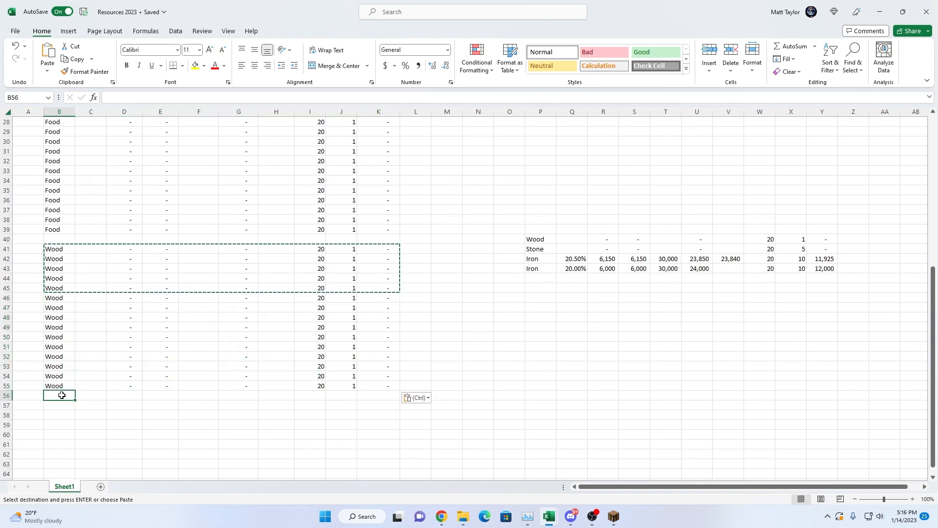
{"action": "key", "text": "ctrl+v"}
{"action": "scroll", "coordinate": [53, 437], "scroll_direction": "down", "scroll_amount": 2}
{"action": "left_click", "coordinate": [62, 386]}
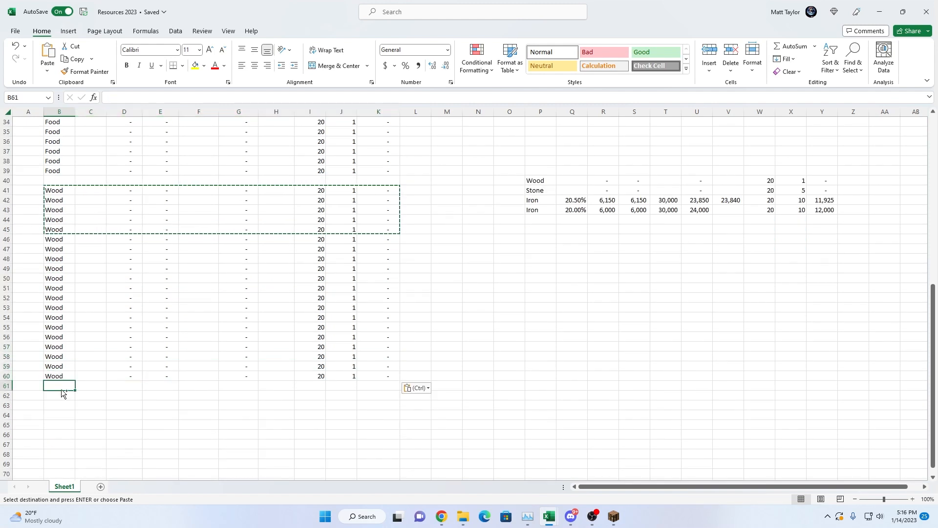
{"action": "key", "text": "ctrl+v"}
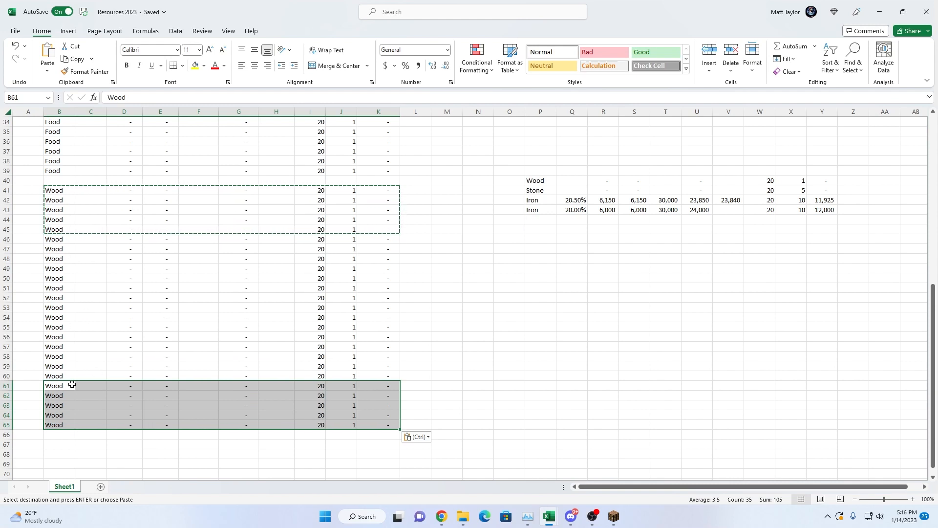
{"action": "scroll", "coordinate": [71, 389], "scroll_direction": "down", "scroll_amount": 1}
{"action": "left_click", "coordinate": [57, 407]}
{"action": "key", "text": "ctrl+v"}
Cut the whole Wood block B41:K70 and insert the cut cells starting at B56, leaving room below the Food block
{"action": "scroll", "coordinate": [105, 366], "scroll_direction": "up", "scroll_amount": 2}
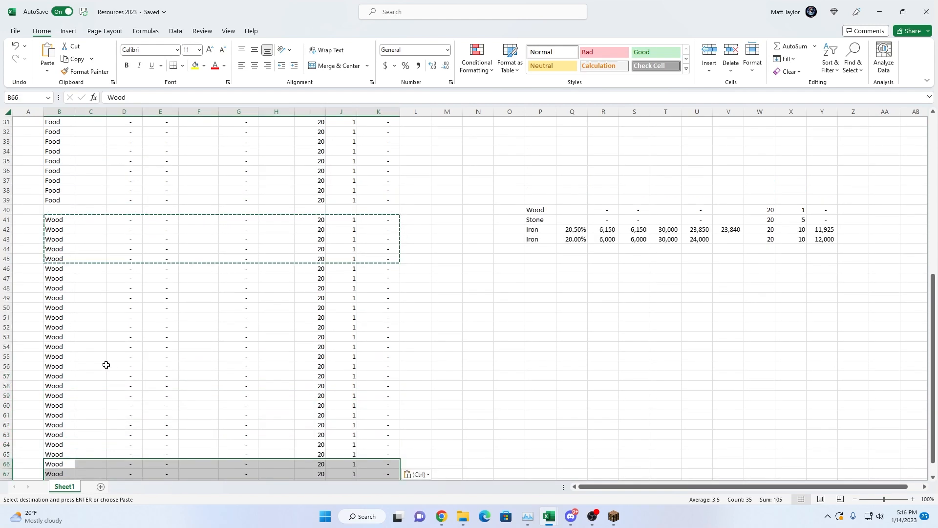
{"action": "scroll", "coordinate": [77, 379], "scroll_direction": "up", "scroll_amount": 4}
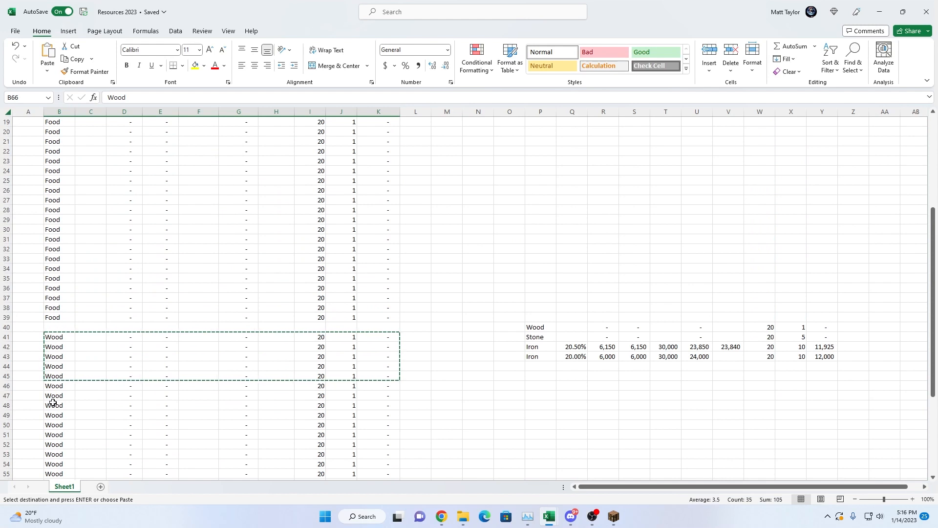
{"action": "scroll", "coordinate": [63, 378], "scroll_direction": "up", "scroll_amount": 3}
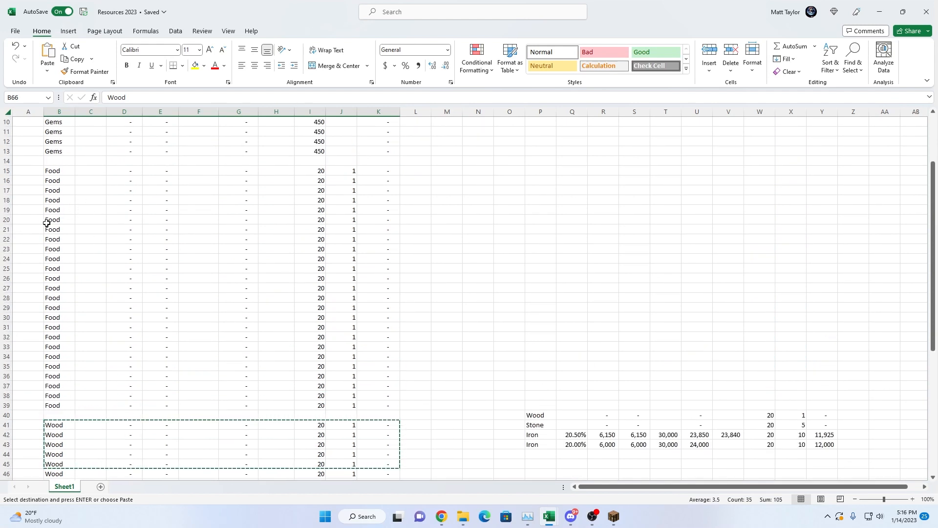
{"action": "left_click", "coordinate": [29, 173]}
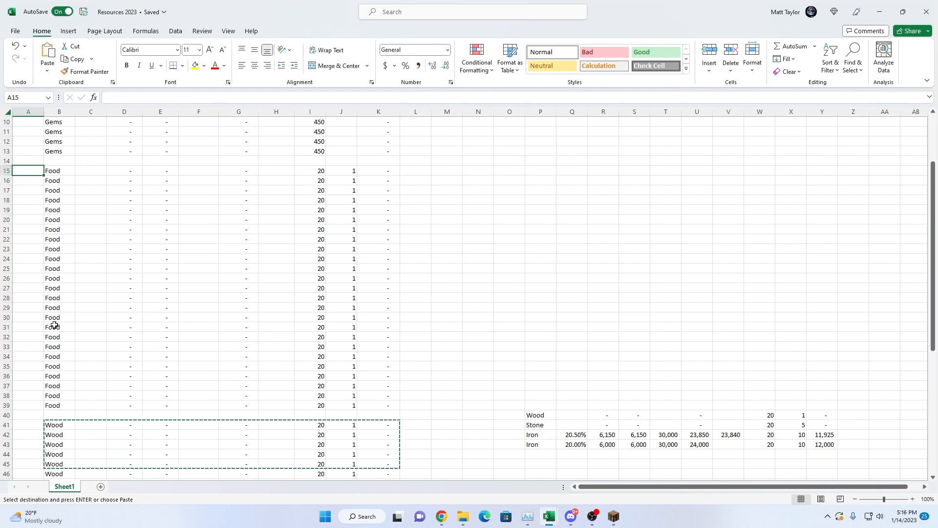
{"action": "scroll", "coordinate": [17, 342], "scroll_direction": "down", "scroll_amount": 8}
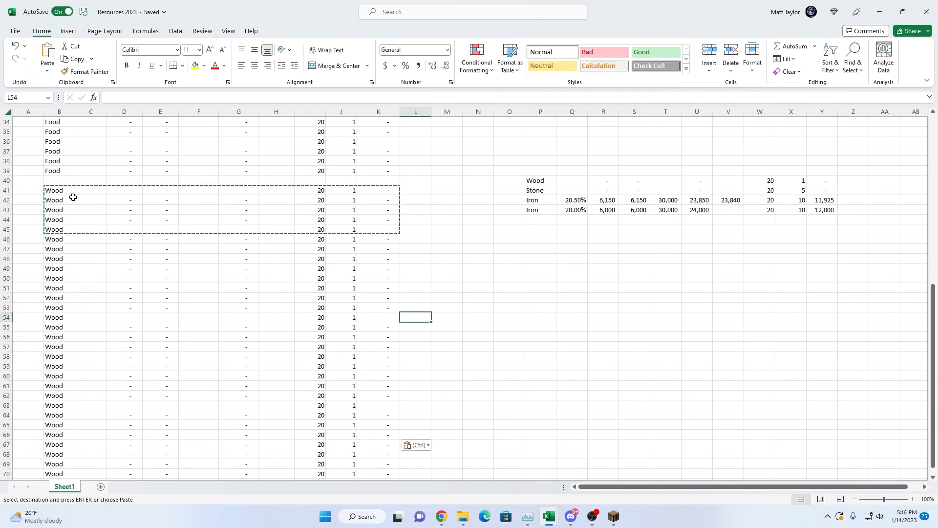
{"action": "left_click_drag", "start_coordinate": [63, 192], "coordinate": [370, 451]}
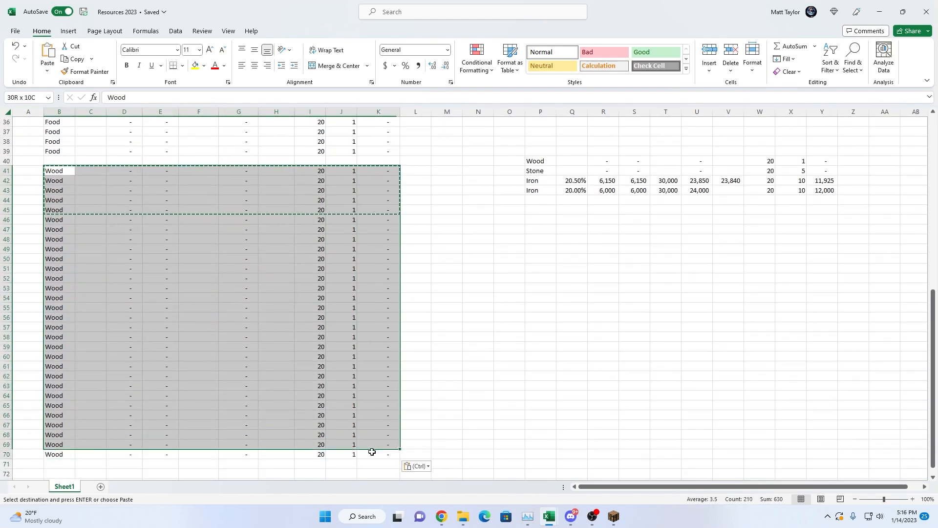
{"action": "right_click", "coordinate": [327, 386]}
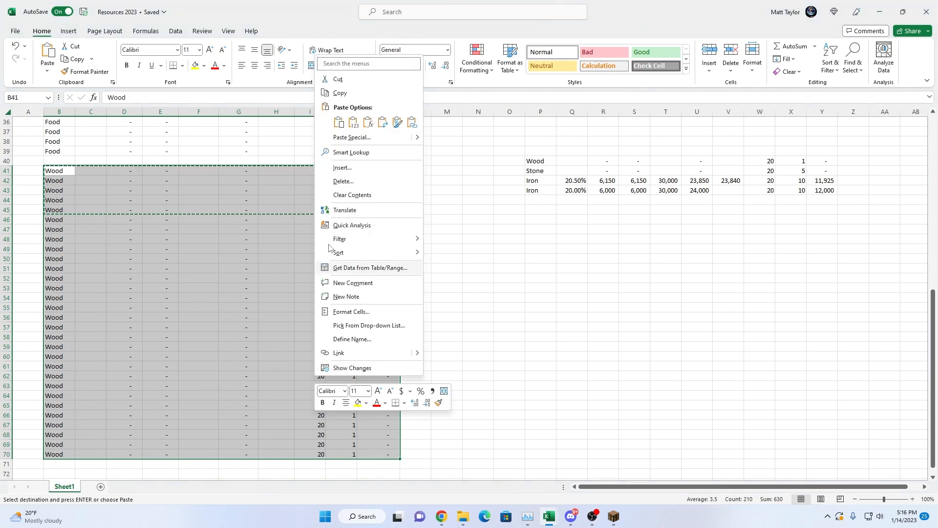
{"action": "left_click", "coordinate": [338, 79]}
{"action": "right_click", "coordinate": [60, 320]}
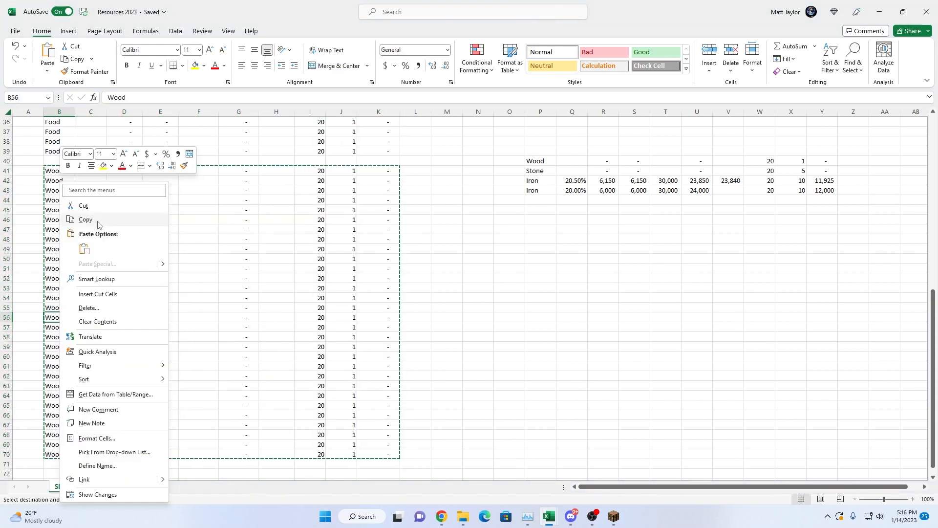
{"action": "left_click", "coordinate": [98, 294]}
Select the last Food row, B39:K39
{"action": "scroll", "coordinate": [84, 253], "scroll_direction": "up", "scroll_amount": 7}
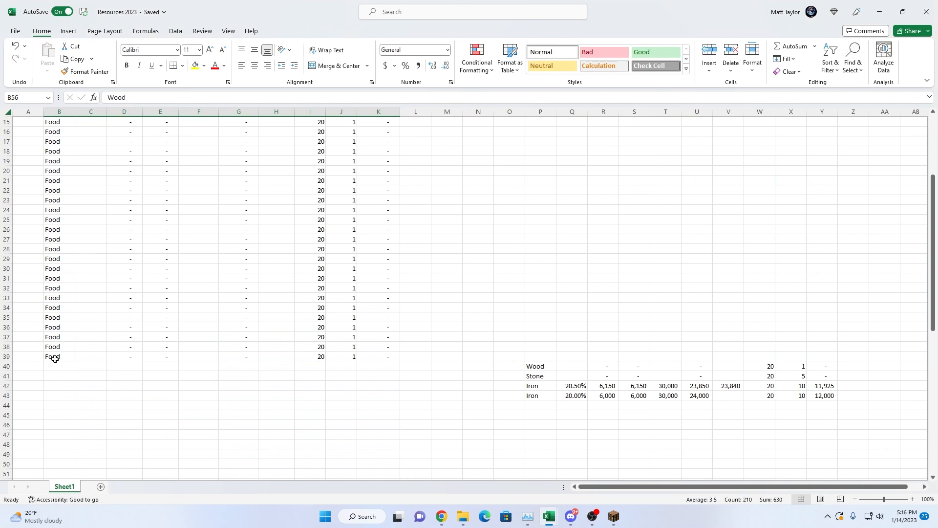
{"action": "left_click_drag", "start_coordinate": [52, 359], "coordinate": [387, 358]}
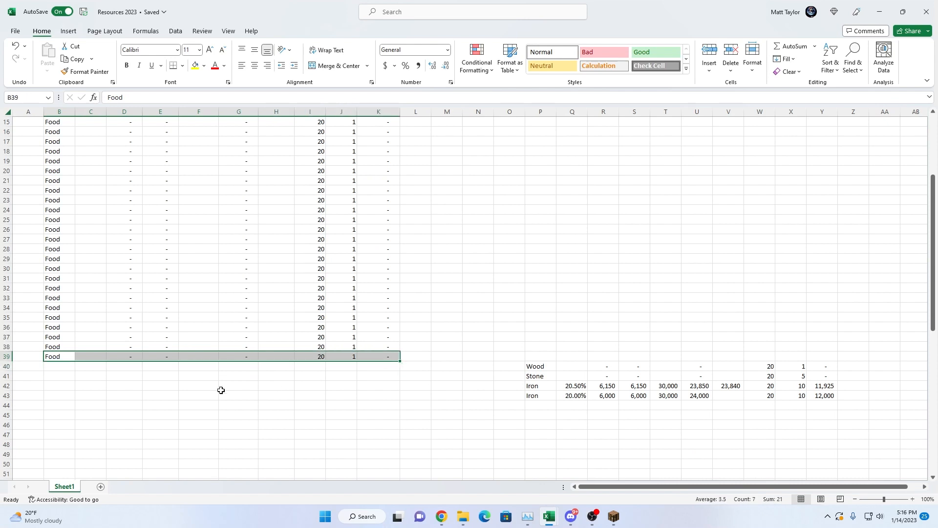
Copy the last Food row, B39:K39, into row 40
{"action": "key", "text": "ctrl+c"}
{"action": "left_click", "coordinate": [68, 367]}
{"action": "key", "text": "ctrl+v"}
{"action": "scroll", "coordinate": [98, 376], "scroll_direction": "up", "scroll_amount": 1}
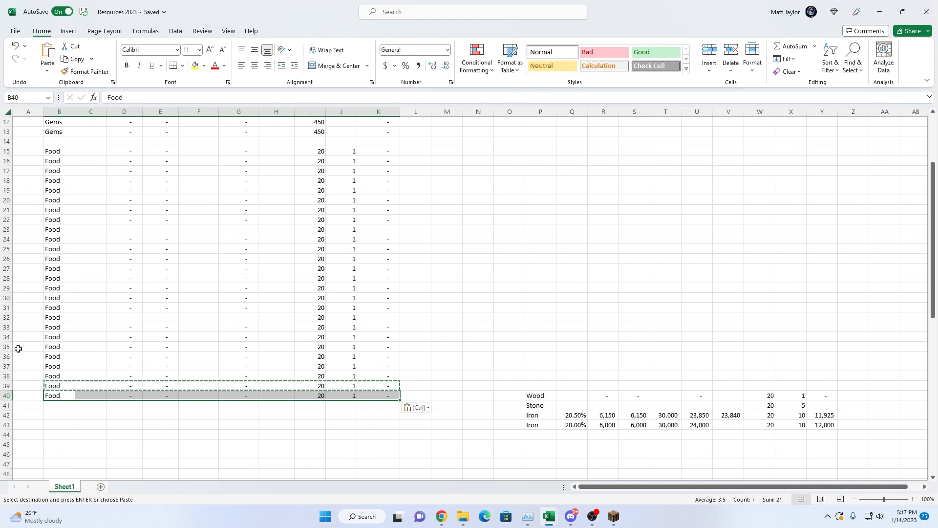
{"action": "left_click", "coordinate": [464, 221]}
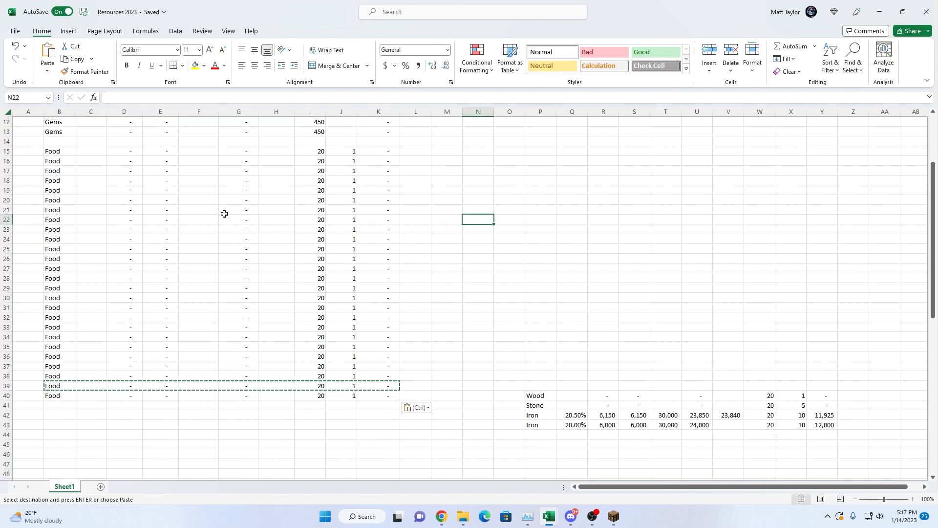
Enter 30,000, 3,000, 300 and 300 in cells F15 through F18 of the first four Food rows
{"action": "left_click", "coordinate": [266, 148]}
{"action": "key", "text": "Left"}
{"action": "key", "text": "Left"}
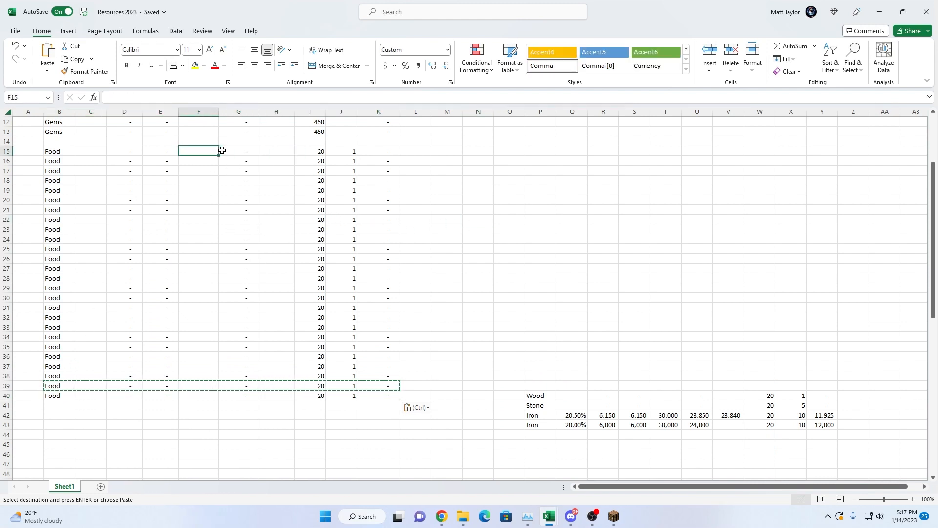
{"action": "type", "text": "30,000"}
{"action": "key", "text": "Return"}
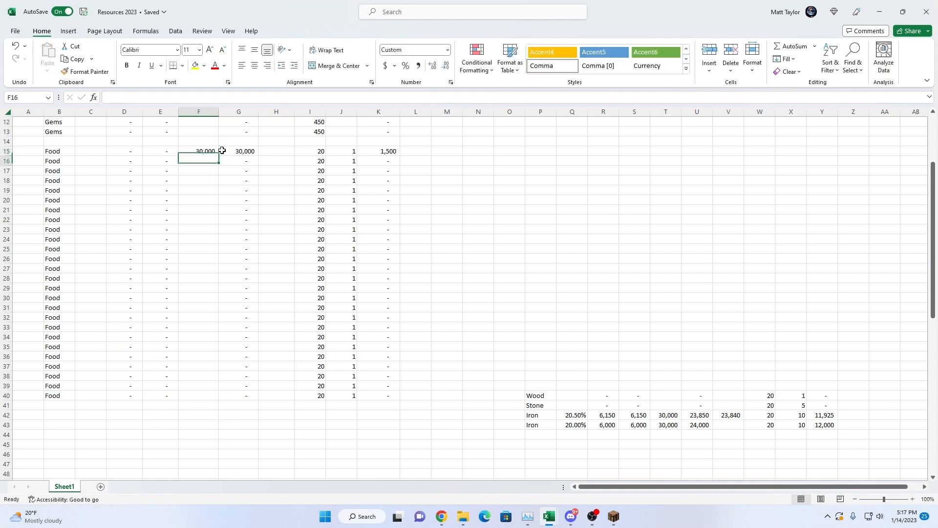
{"action": "type", "text": "30"}
{"action": "key", "text": "Return"}
{"action": "type", "text": "300"}
{"action": "key", "text": "Return"}
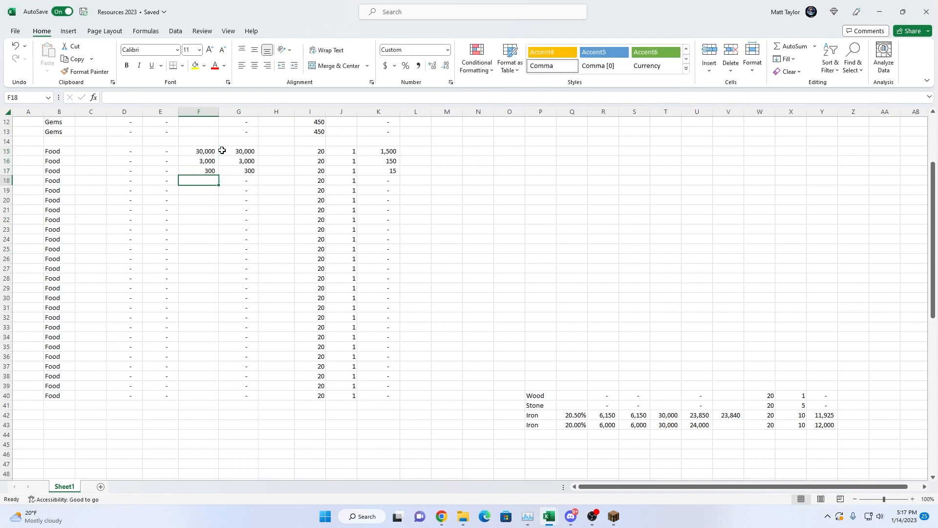
{"action": "type", "text": "300"}
{"action": "key", "text": "Return"}
Set F16 to 300,000 and copy that amount into F15
{"action": "key", "text": "Up"}
{"action": "key", "text": "Up"}
{"action": "key", "text": "Up"}
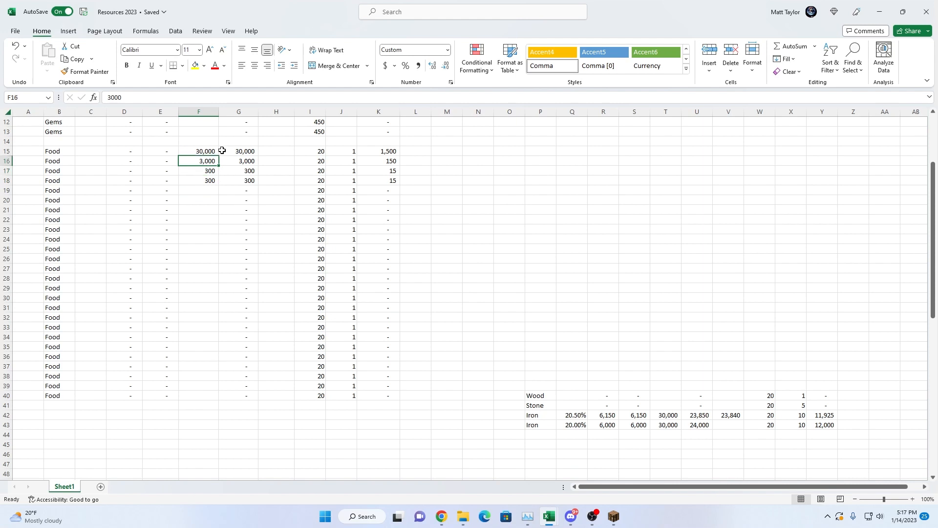
{"action": "type", "text": "300000"}
{"action": "key", "text": "Return"}
{"action": "key", "text": "Up"}
{"action": "key", "text": "Up"}
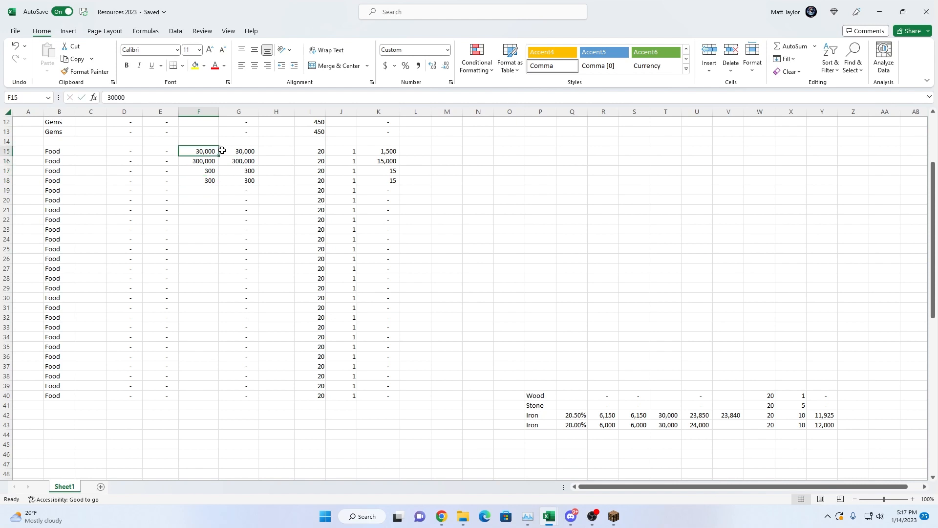
{"action": "key", "text": "Down"}
{"action": "key", "text": "ctrl+c"}
{"action": "key", "text": "Up"}
{"action": "key", "text": "ctrl+v"}
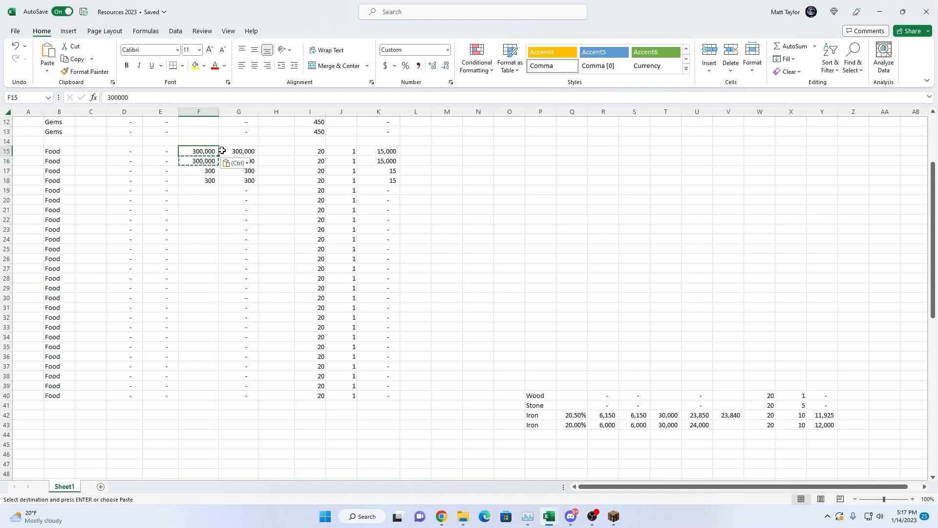
Paste the copied 300,000 into the Food rows' cells F17 through F22
{"action": "key", "text": "Down"}
{"action": "key", "text": "Down"}
{"action": "key", "text": "ctrl+v"}
{"action": "key", "text": "Down"}
{"action": "key", "text": "ctrl+v"}
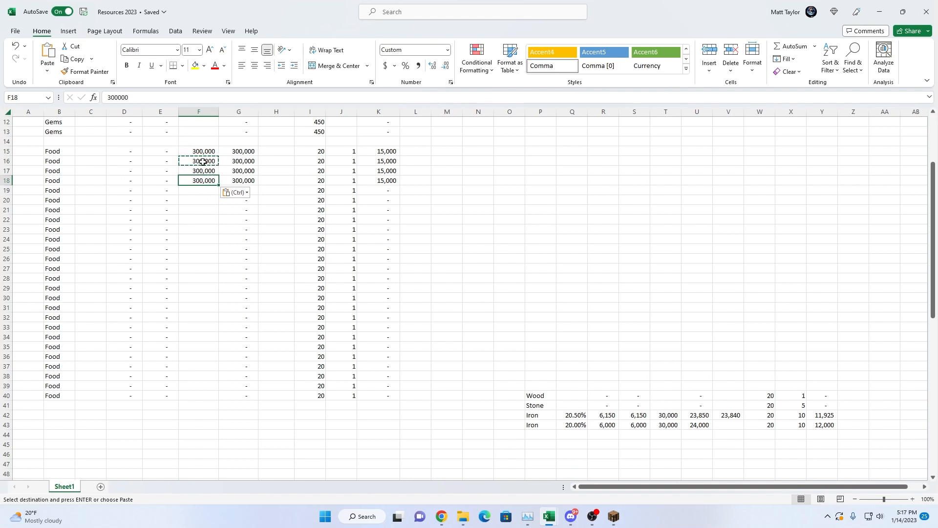
{"action": "key", "text": "Down"}
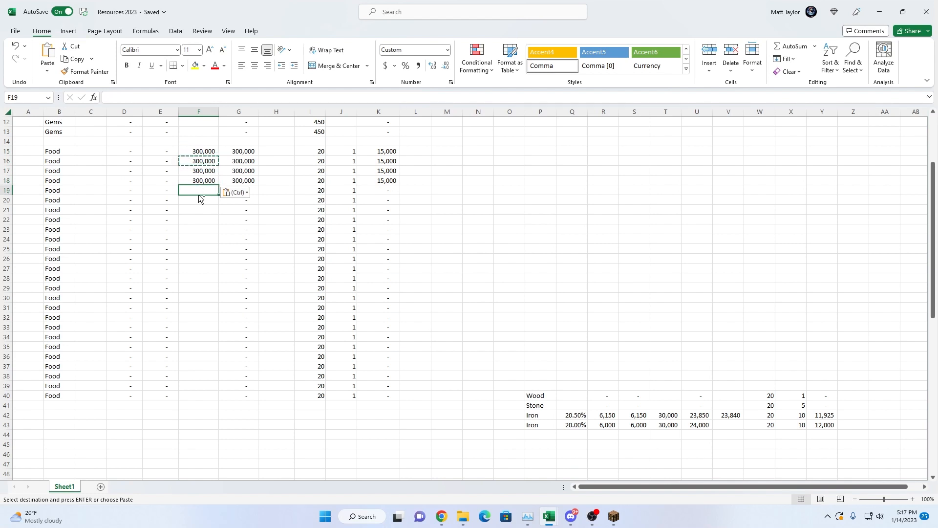
{"action": "key", "text": "ctrl+v"}
{"action": "key", "text": "Down"}
{"action": "key", "text": "ctrl+v"}
{"action": "key", "text": "Down"}
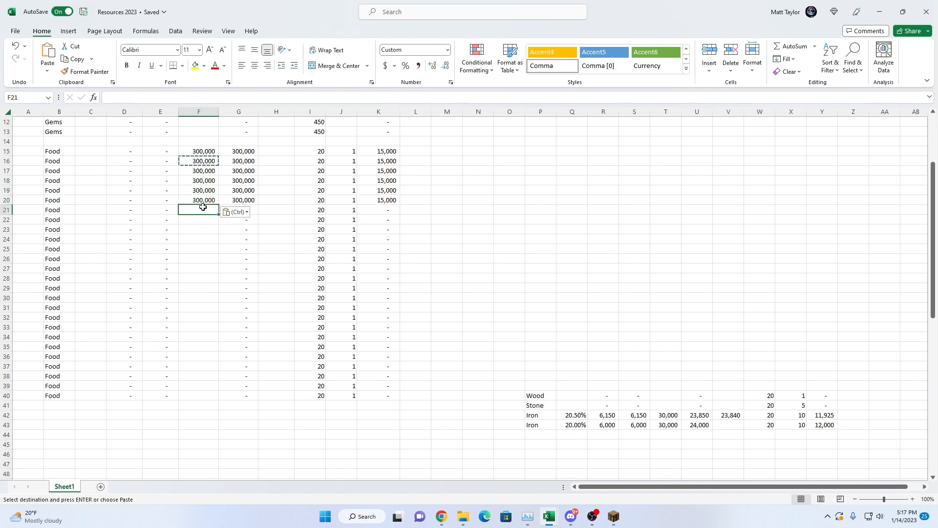
{"action": "key", "text": "ctrl+v"}
{"action": "key", "text": "Down"}
{"action": "key", "text": "ctrl+v"}
Continue pasting the copied 300,000 into cells F23 through F29
{"action": "left_click", "coordinate": [207, 230]}
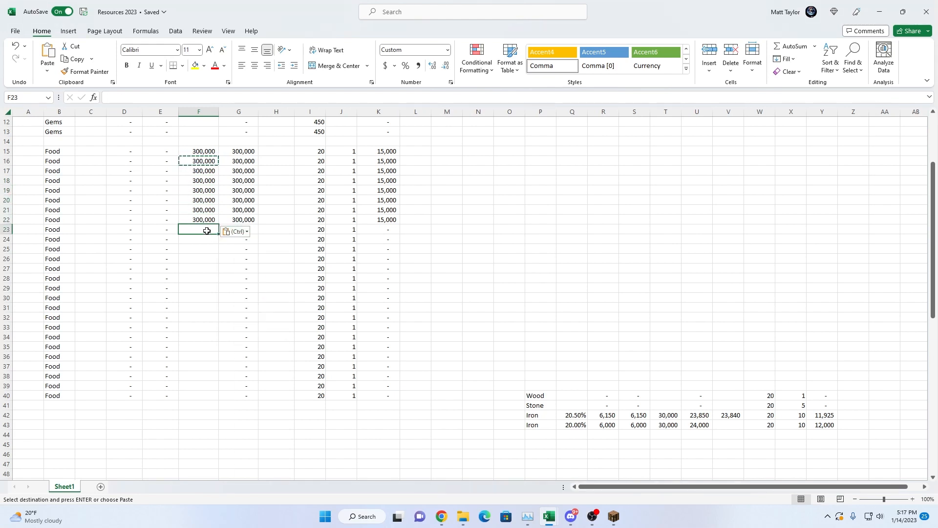
{"action": "key", "text": "ctrl+v"}
{"action": "left_click", "coordinate": [205, 243]}
{"action": "key", "text": "ctrl+v"}
{"action": "left_click", "coordinate": [204, 251]}
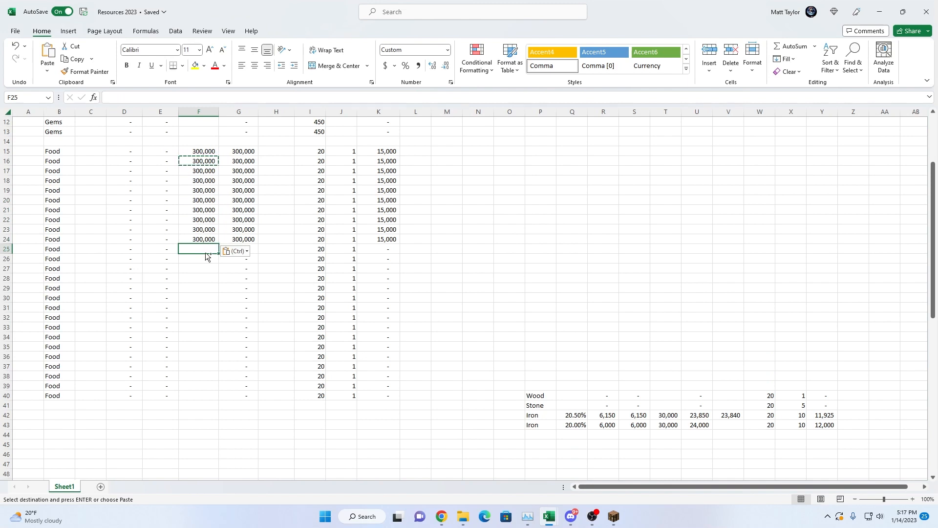
{"action": "key", "text": "ctrl+v"}
{"action": "left_click", "coordinate": [206, 261]}
{"action": "key", "text": "ctrl+v"}
{"action": "left_click", "coordinate": [207, 269]}
{"action": "key", "text": "ctrl+v"}
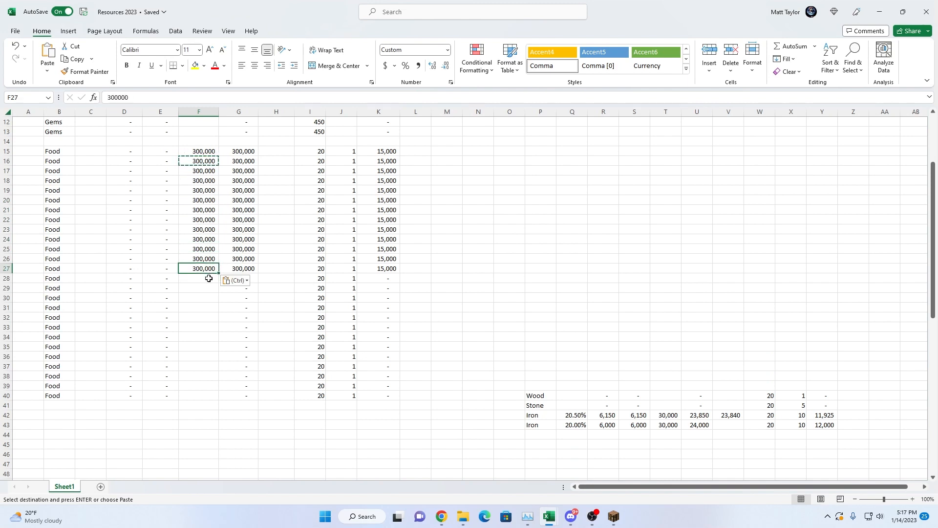
{"action": "left_click_drag", "start_coordinate": [206, 278], "coordinate": [204, 288]}
{"action": "key", "text": "ctrl+v"}
{"action": "key", "text": "ctrl"}
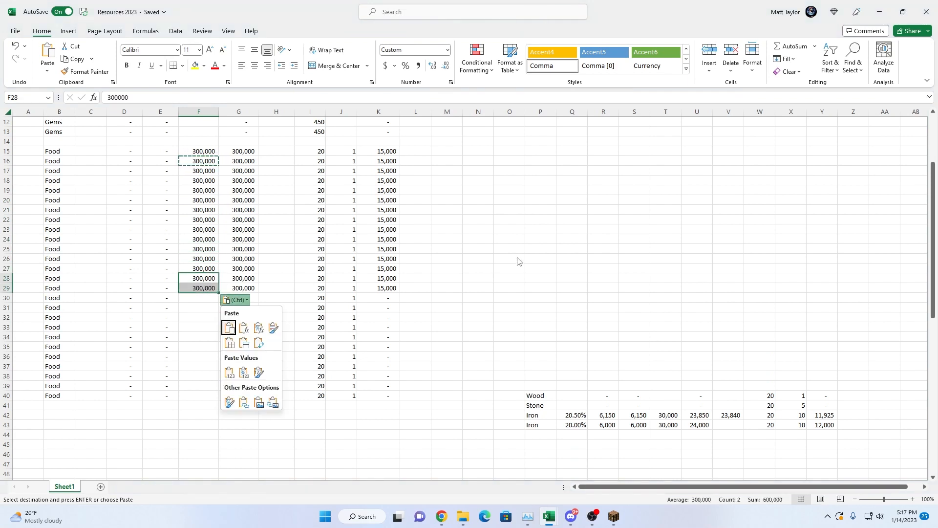
{"action": "key", "text": "Escape"}
Label the first five Food rows as group 1 by entering 1 in L15 through L19
{"action": "left_click", "coordinate": [411, 147]}
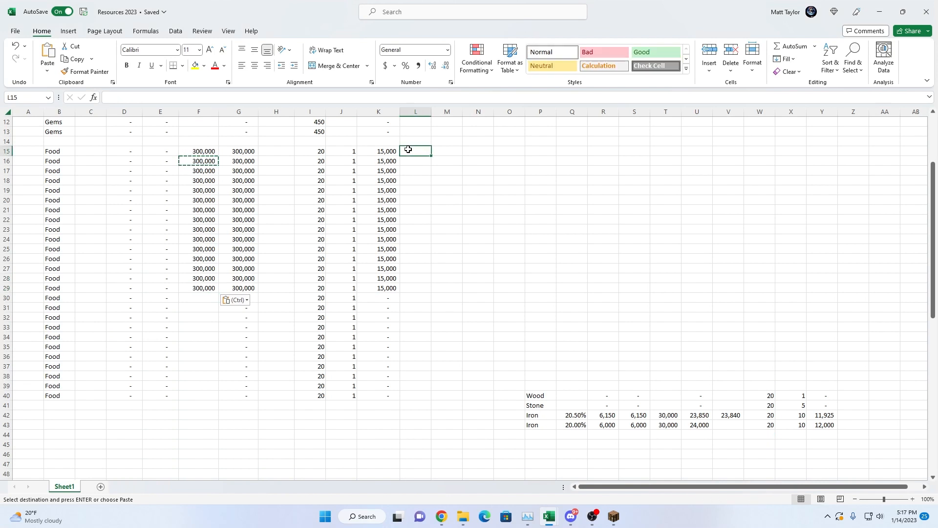
{"action": "type", "text": "1"}
{"action": "key", "text": "Return"}
{"action": "type", "text": "1"}
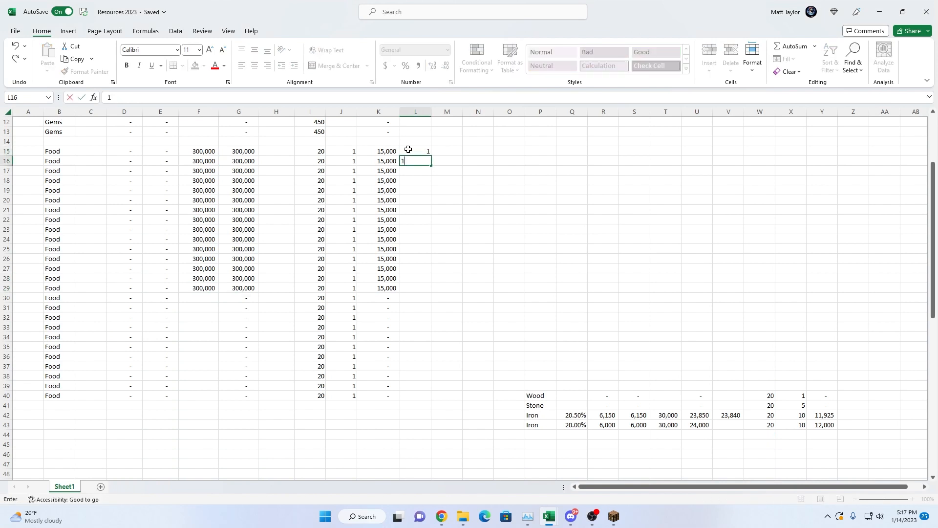
{"action": "key", "text": "Return"}
{"action": "type", "text": "1"}
{"action": "key", "text": "Return"}
{"action": "type", "text": "1"}
{"action": "key", "text": "Return"}
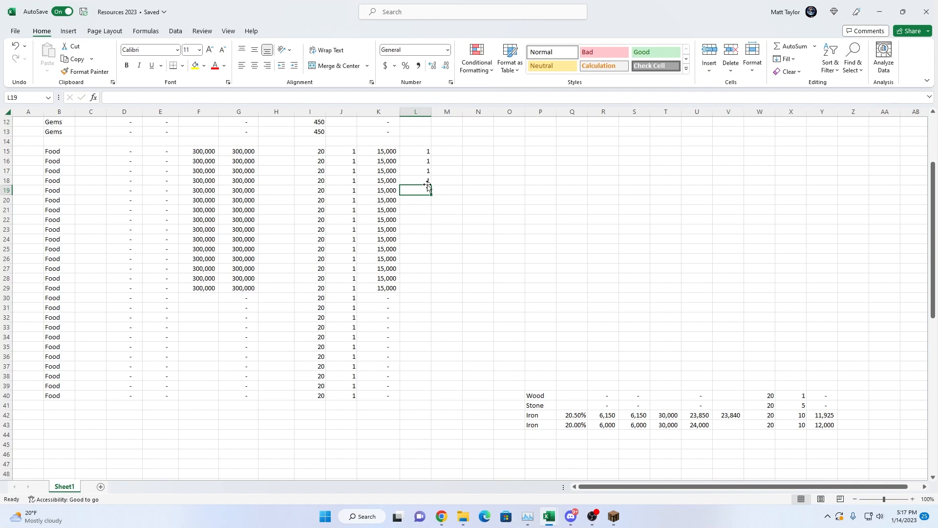
{"action": "type", "text": "1"}
{"action": "key", "text": "Return"}
Label the following ten Food rows with 2 in L20:L24 and 3 in L25:L29
{"action": "type", "text": "2"}
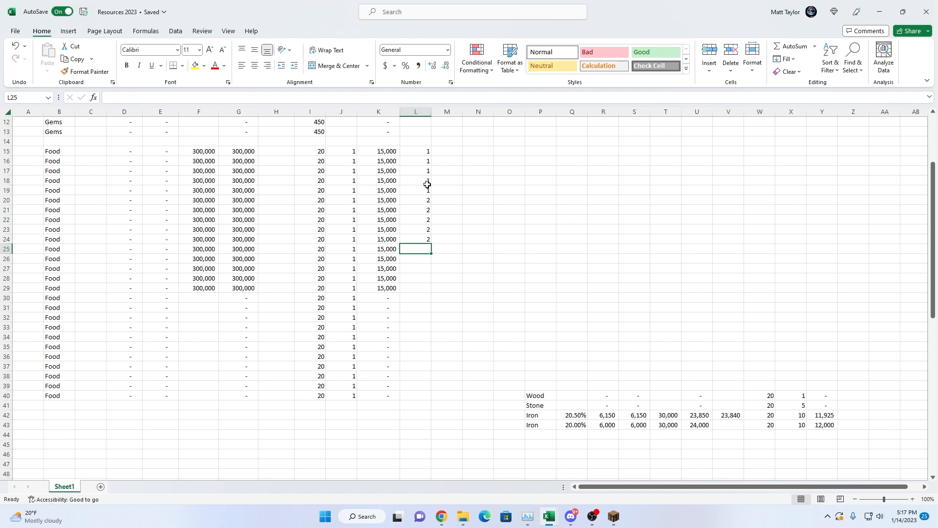
{"action": "type", "text": " 2 2 2 2 3"}
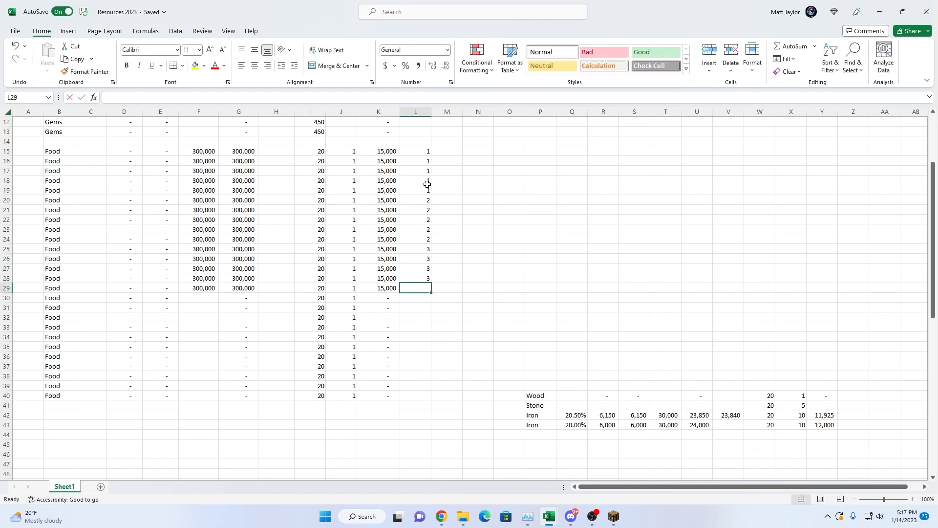
{"action": "type", "text": " 3 3 3 3"}
{"action": "key", "text": "Return"}
Enter 4 beside the next five Food rows, in cells L30 through L34
{"action": "type", "text": "4"}
{"action": "key", "text": "Return"}
{"action": "type", "text": "4"}
{"action": "key", "text": "Return"}
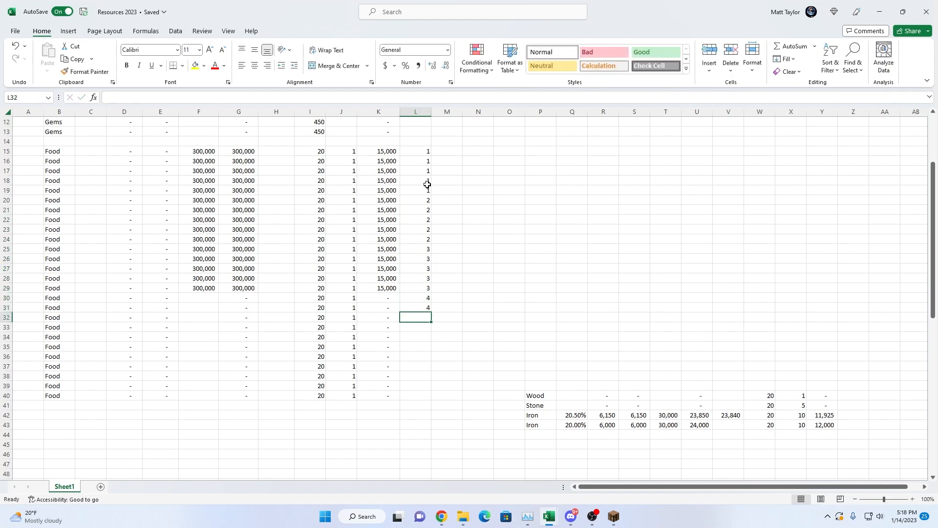
{"action": "type", "text": "4"}
{"action": "key", "text": "Return"}
{"action": "type", "text": "4"}
{"action": "key", "text": "Return"}
{"action": "type", "text": "4"}
{"action": "key", "text": "Return"}
Enter 5 beside five more Food rows, in cells L35 through L39
{"action": "type", "text": "5"}
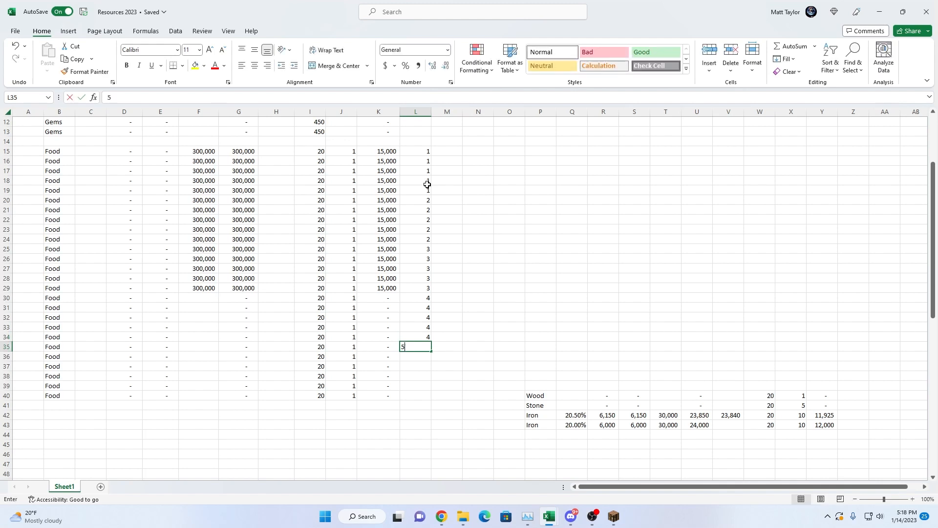
{"action": "key", "text": "Return"}
{"action": "type", "text": "5"}
{"action": "key", "text": "Return"}
{"action": "type", "text": "5"}
{"action": "key", "text": "Return"}
{"action": "type", "text": "5"}
{"action": "key", "text": "Return"}
{"action": "type", "text": "5"}
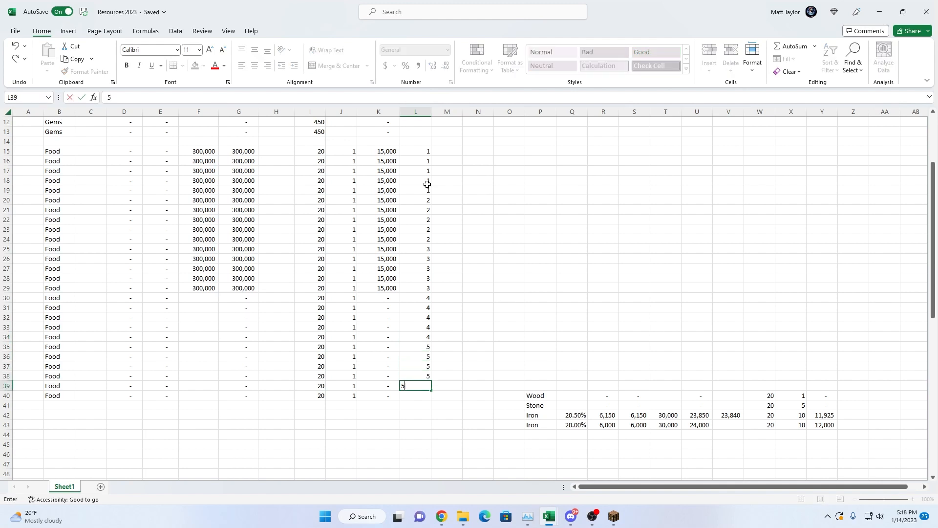
{"action": "left_click_drag", "start_coordinate": [415, 308], "coordinate": [415, 317]}
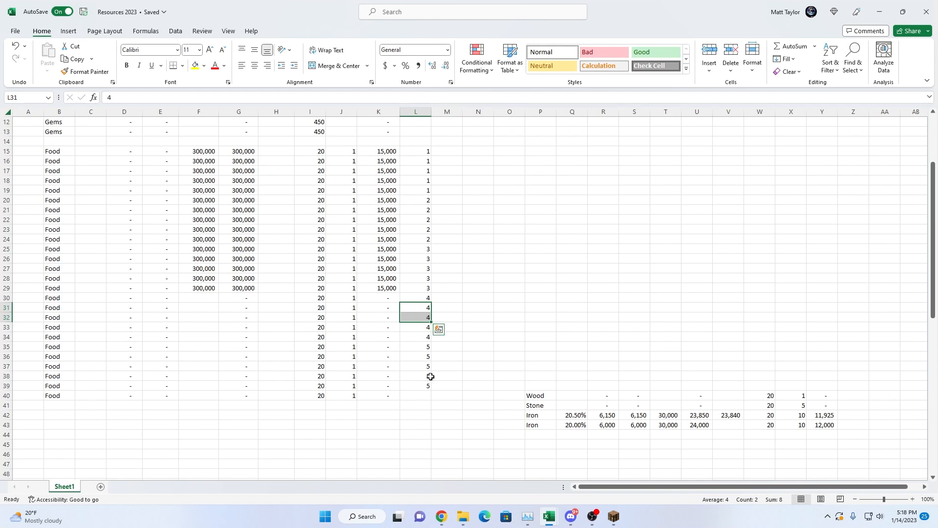
Clear the contents of the extra Food row, row 40
{"action": "left_click_drag", "start_coordinate": [418, 395], "coordinate": [25, 394]}
{"action": "key", "text": "Delete"}
{"action": "left_click", "coordinate": [209, 250]}
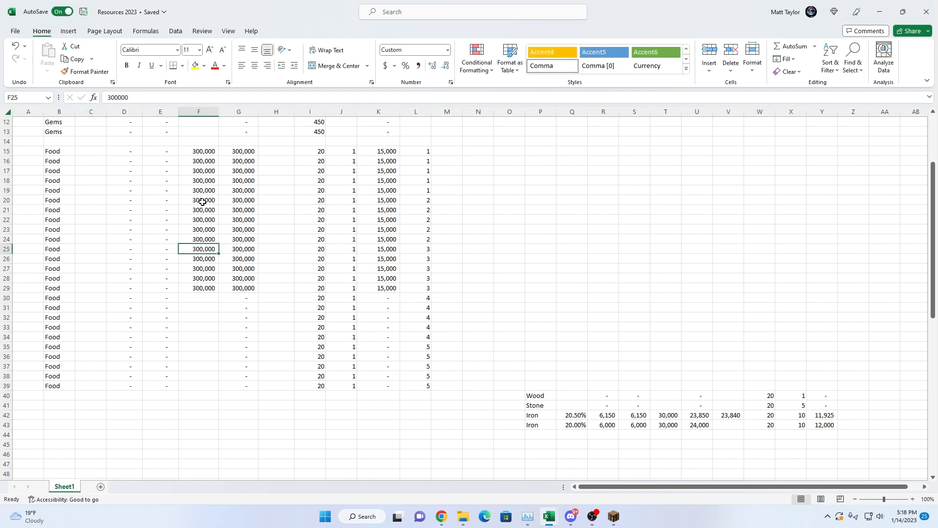
Clear the test amounts in F15:F29 and the group numbers in L15:L39
{"action": "left_click_drag", "start_coordinate": [197, 149], "coordinate": [198, 288]}
{"action": "key", "text": "Delete"}
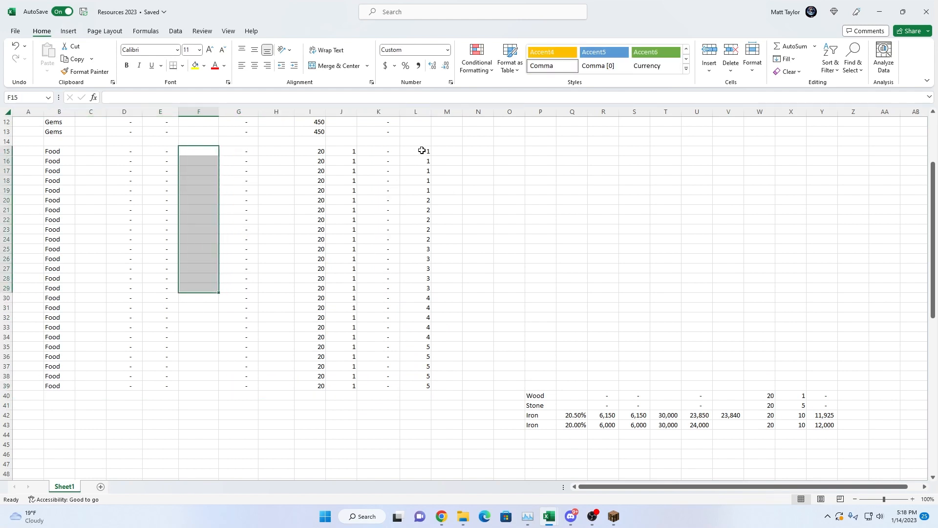
{"action": "left_click_drag", "start_coordinate": [421, 151], "coordinate": [411, 388]}
{"action": "key", "text": "Delete"}
Copy the Wood block B56:K85 and paste it starting at B41, one blank row below the Food block
{"action": "scroll", "coordinate": [391, 383], "scroll_direction": "down", "scroll_amount": 1}
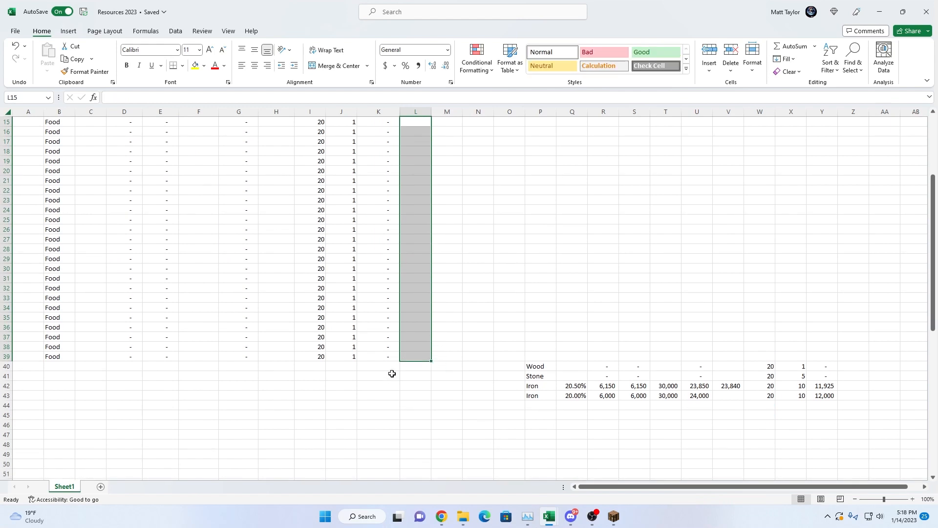
{"action": "scroll", "coordinate": [392, 374], "scroll_direction": "down", "scroll_amount": 13}
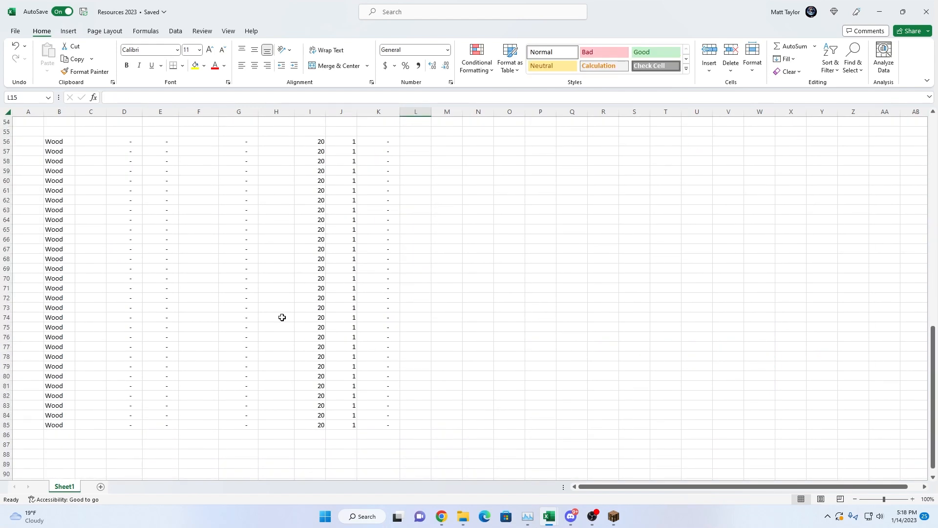
{"action": "left_click_drag", "start_coordinate": [59, 141], "coordinate": [384, 422]}
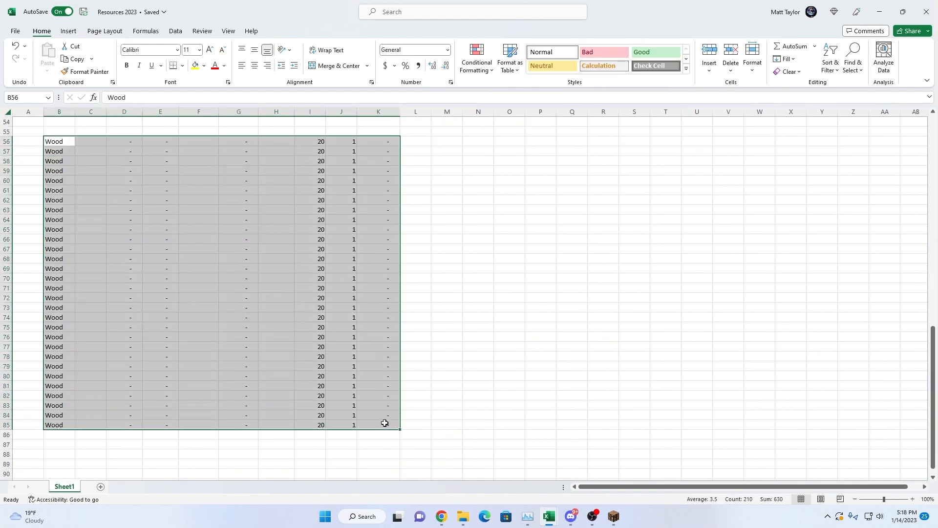
{"action": "key", "text": "ctrl+c"}
{"action": "scroll", "coordinate": [393, 356], "scroll_direction": "up", "scroll_amount": 6}
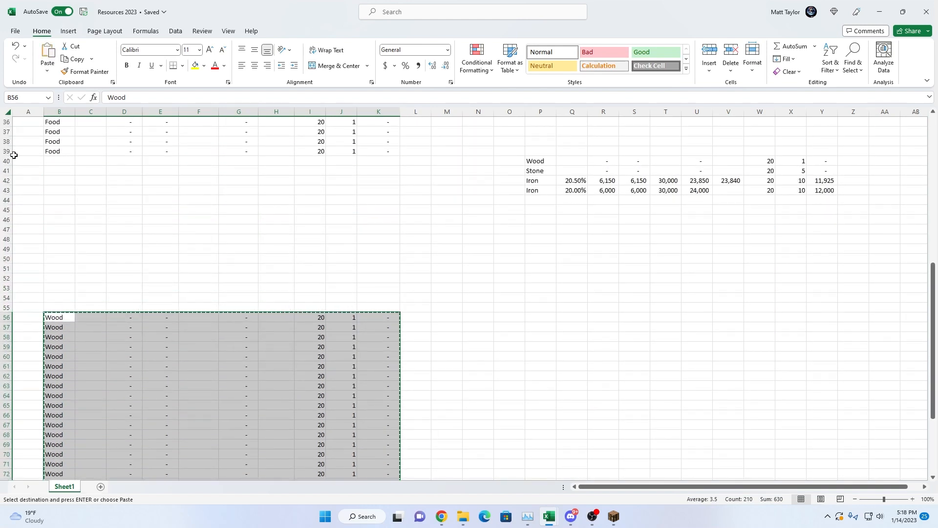
{"action": "left_click_drag", "start_coordinate": [59, 182], "coordinate": [65, 180]}
{"action": "left_click", "coordinate": [68, 171]}
{"action": "key", "text": "Return"}
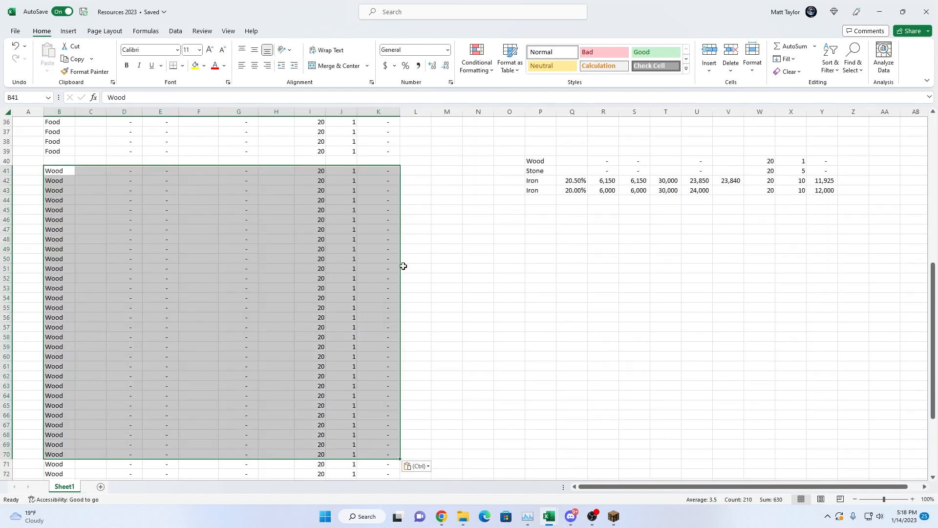
Label the first five Wood rows as group 1 by entering 1 in L41 through L45
{"action": "scroll", "coordinate": [404, 265], "scroll_direction": "down", "scroll_amount": 2}
{"action": "scroll", "coordinate": [451, 257], "scroll_direction": "up", "scroll_amount": 1}
{"action": "key", "text": "Up"}
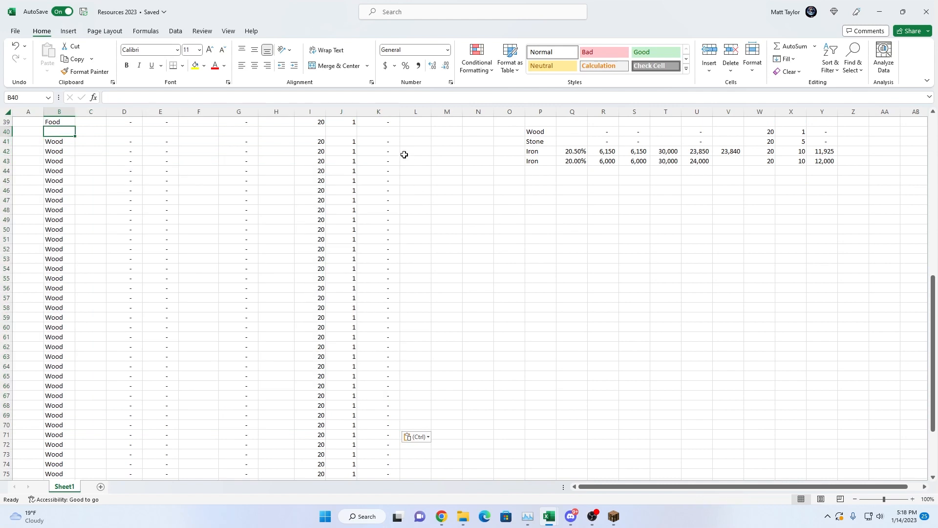
{"action": "left_click", "coordinate": [404, 154]}
{"action": "key", "text": "Up"}
{"action": "type", "text": "1"}
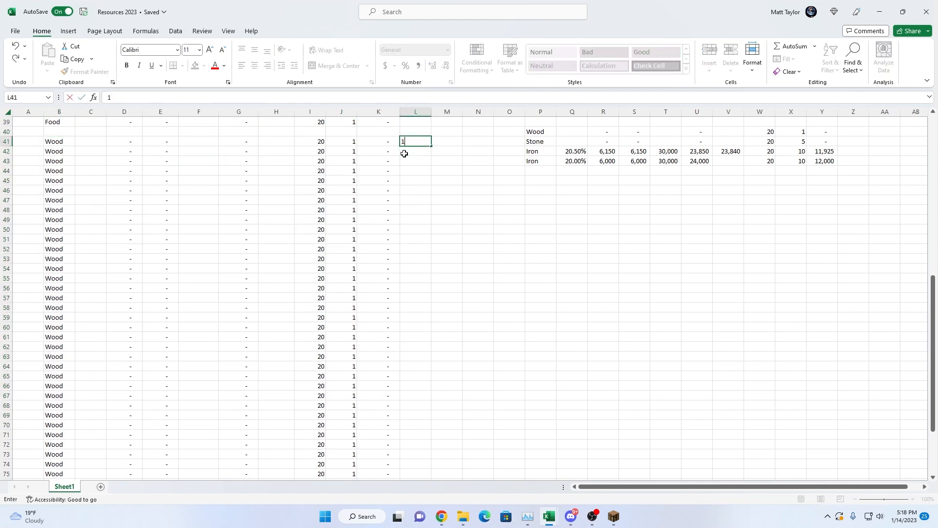
{"action": "key", "text": "Return"}
{"action": "type", "text": "1"}
{"action": "key", "text": "Return"}
{"action": "type", "text": "1 1 1"}
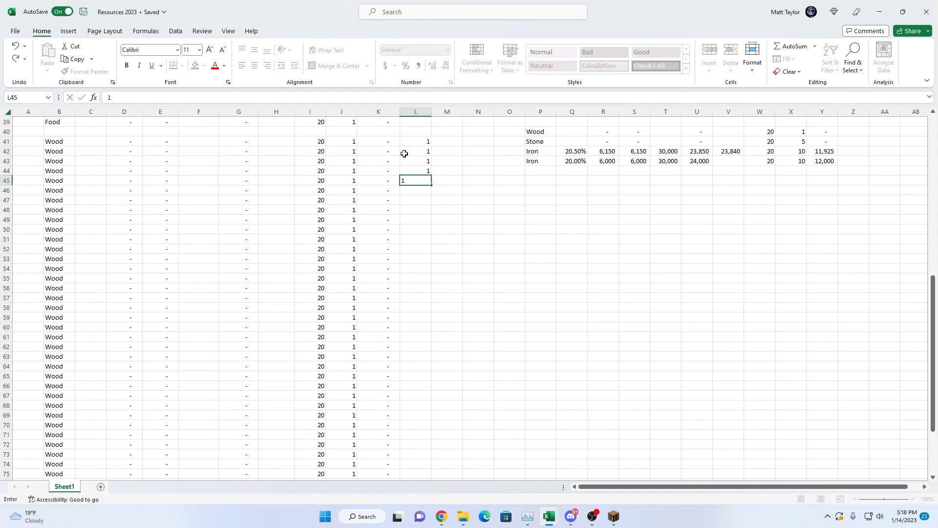
{"action": "key", "text": "Return"}
Label the second five Wood rows as group 2 by entering 2 in L46 through L50
{"action": "type", "text": "2"}
{"action": "key", "text": "Return"}
{"action": "type", "text": "2"}
{"action": "key", "text": "Return"}
{"action": "type", "text": "2"}
{"action": "key", "text": "Return"}
{"action": "type", "text": "2"}
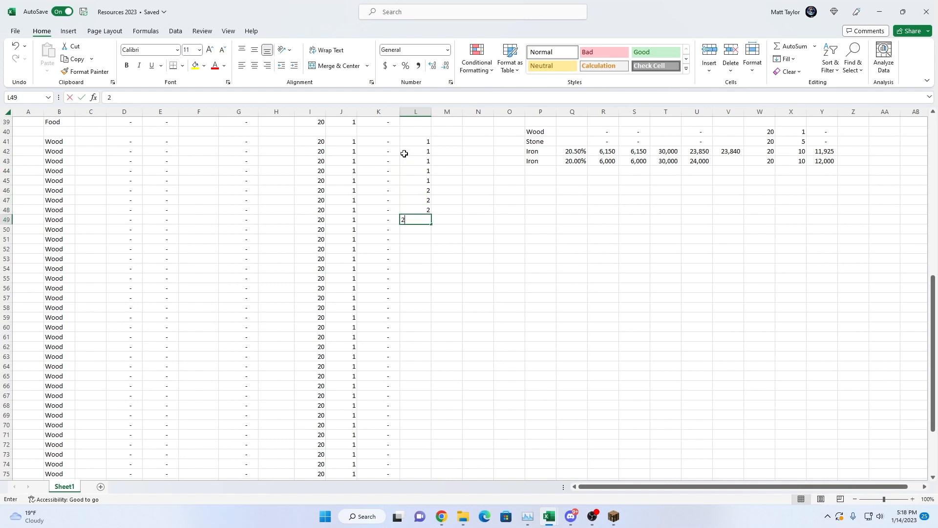
{"action": "key", "text": "Return"}
{"action": "type", "text": "2"}
{"action": "key", "text": "Return"}
Number the third five Wood rows as group 3 by entering 3 in L51 through L55
{"action": "type", "text": "3"}
{"action": "key", "text": "Return"}
{"action": "type", "text": "3"}
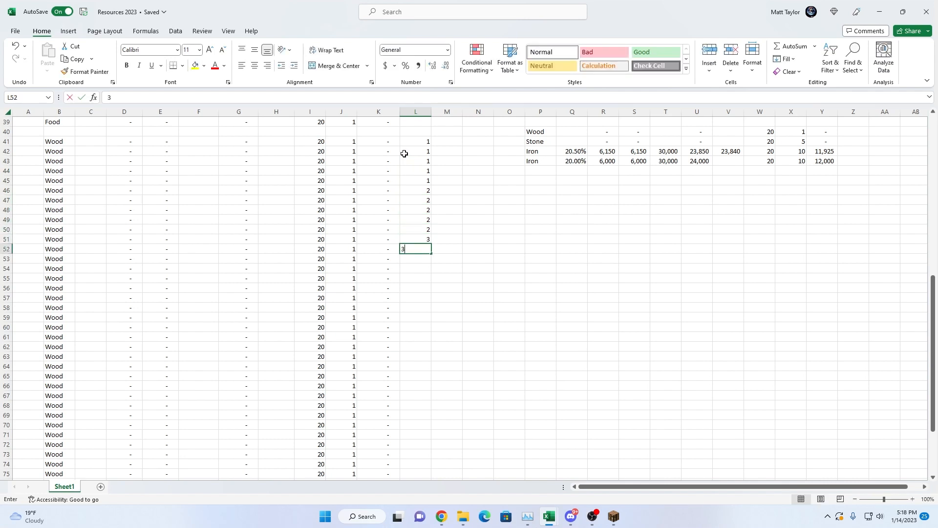
{"action": "key", "text": "Return"}
{"action": "type", "text": "3"}
{"action": "key", "text": "Return"}
{"action": "type", "text": "3 3"}
{"action": "key", "text": "Return"}
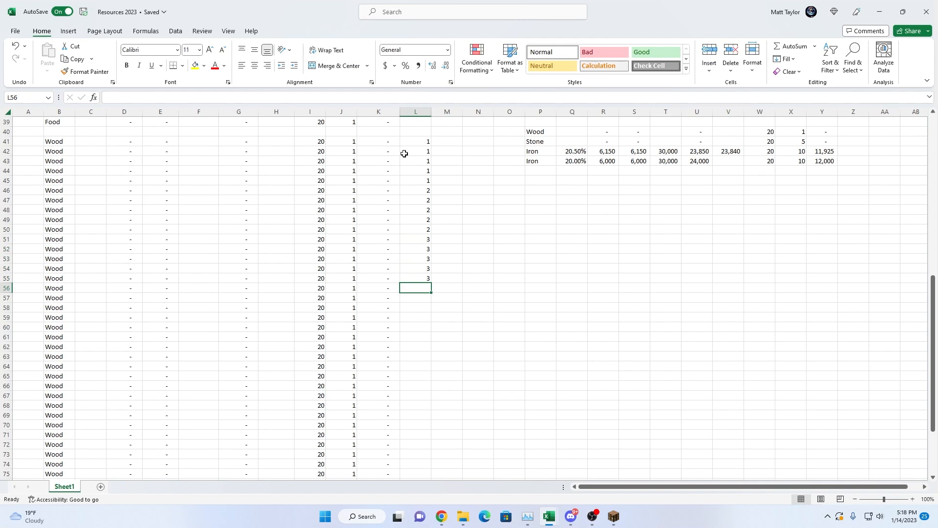
Mark the fourth five Wood rows as group 4 by entering 4 in L56 through L60
{"action": "key", "text": "Down"}
{"action": "type", "text": "4"}
{"action": "key", "text": "Return"}
{"action": "key", "text": "Return"}
{"action": "type", "text": "4"}
{"action": "key", "text": "Return"}
{"action": "type", "text": "4"}
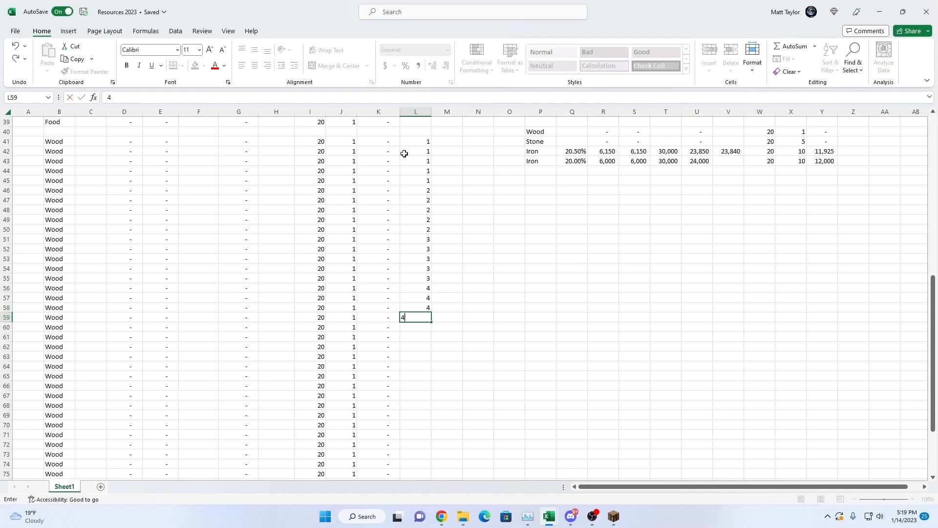
{"action": "key", "text": "Return"}
{"action": "type", "text": "4"}
{"action": "key", "text": "Return"}
Mark the fifth five Wood rows as group 5 by entering 5 in L61 through L65
{"action": "type", "text": "5"}
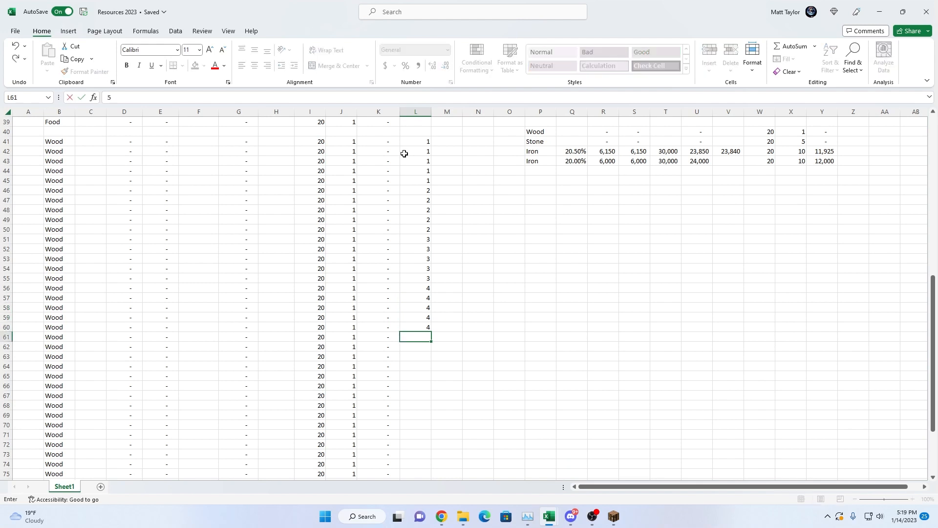
{"action": "key", "text": "Return"}
{"action": "type", "text": "5"}
{"action": "key", "text": "Return"}
{"action": "type", "text": "5"}
{"action": "key", "text": "Return"}
{"action": "type", "text": "5"}
{"action": "key", "text": "Return"}
{"action": "type", "text": "5"}
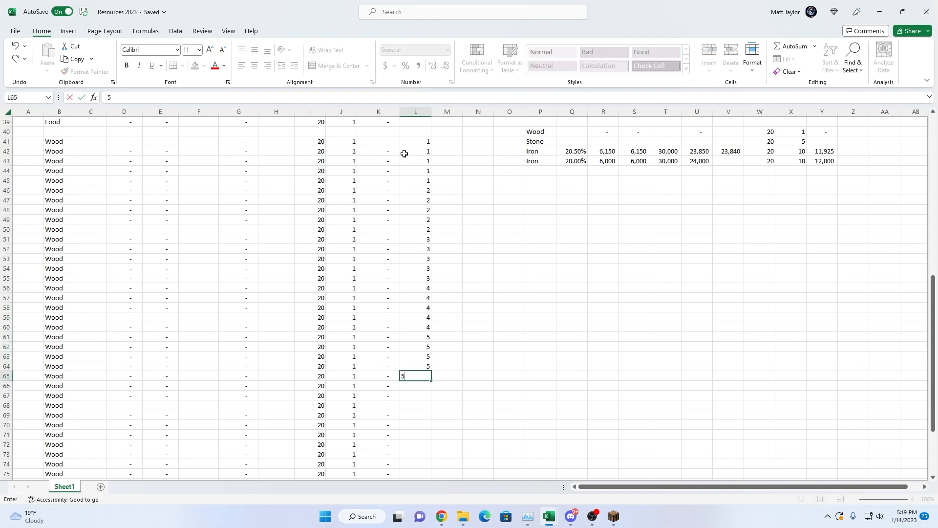
{"action": "key", "text": "Return"}
Clear the surplus Wood rows below group 5, B66:K85
{"action": "scroll", "coordinate": [373, 300], "scroll_direction": "down", "scroll_amount": 2}
{"action": "scroll", "coordinate": [373, 299], "scroll_direction": "down", "scroll_amount": 4}
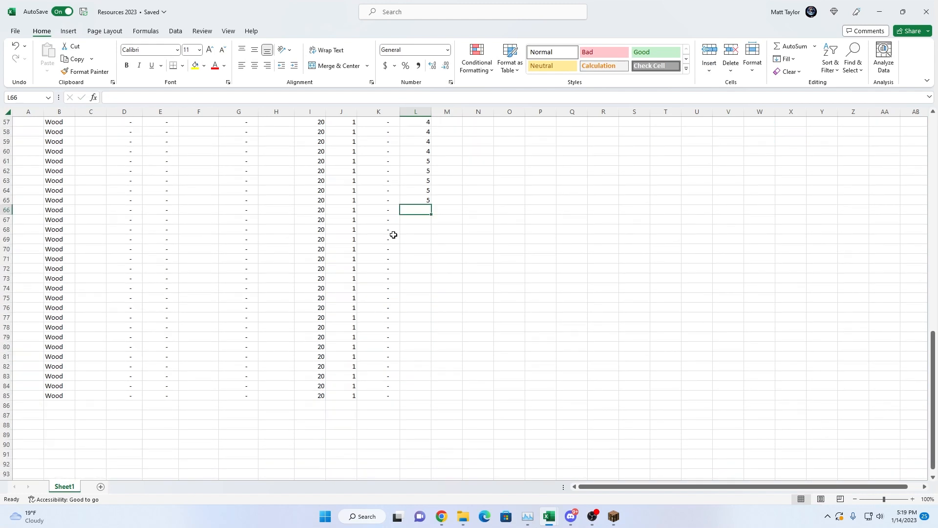
{"action": "left_click_drag", "start_coordinate": [387, 209], "coordinate": [65, 394]}
{"action": "key", "text": "Delete"}
{"action": "scroll", "coordinate": [120, 380], "scroll_direction": "up", "scroll_amount": 9}
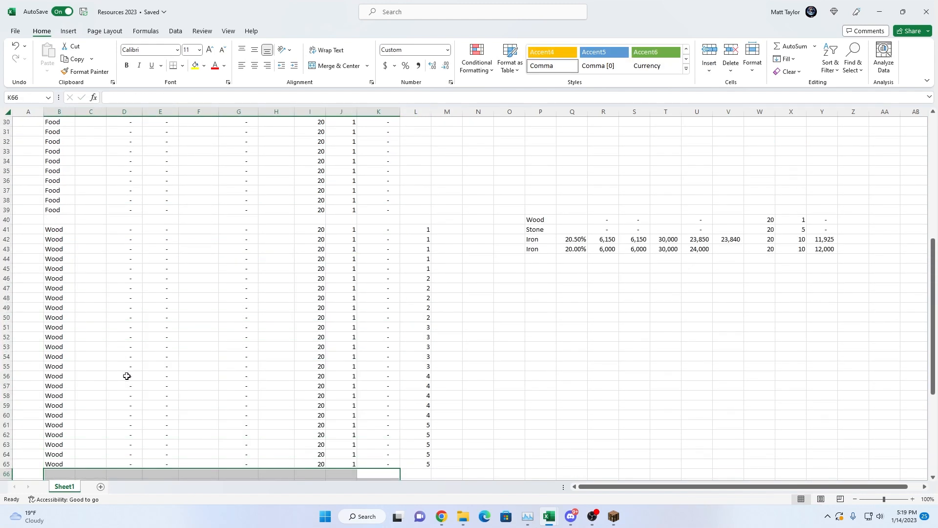
Check the Wood rows against their group numbers, then clear the numbers in L41:L65
{"action": "scroll", "coordinate": [476, 335], "scroll_direction": "down", "scroll_amount": 1}
{"action": "left_click", "coordinate": [472, 327]}
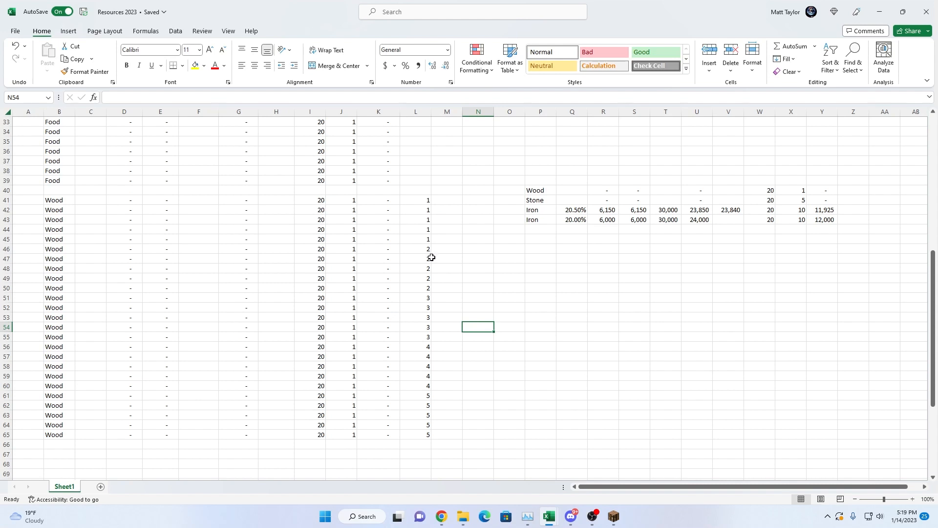
{"action": "scroll", "coordinate": [428, 272], "scroll_direction": "down", "scroll_amount": 1}
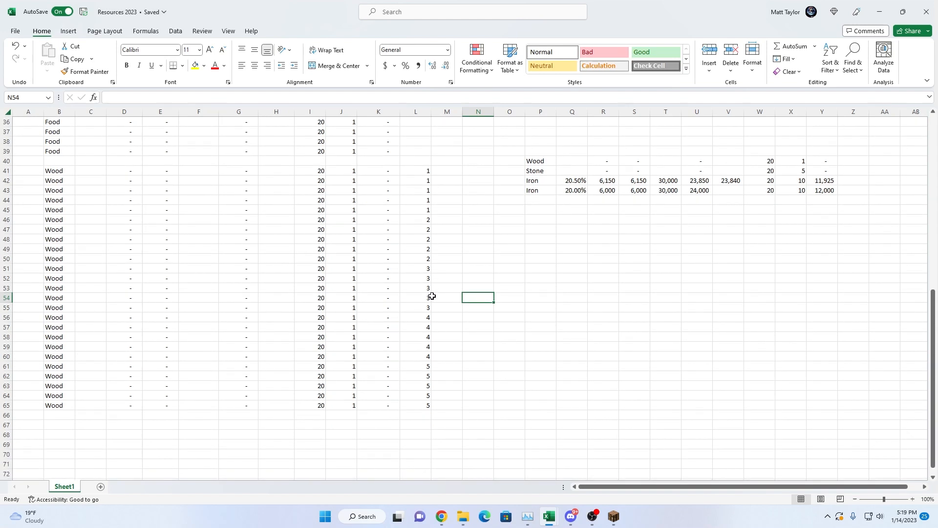
{"action": "scroll", "coordinate": [433, 304], "scroll_direction": "down", "scroll_amount": 1}
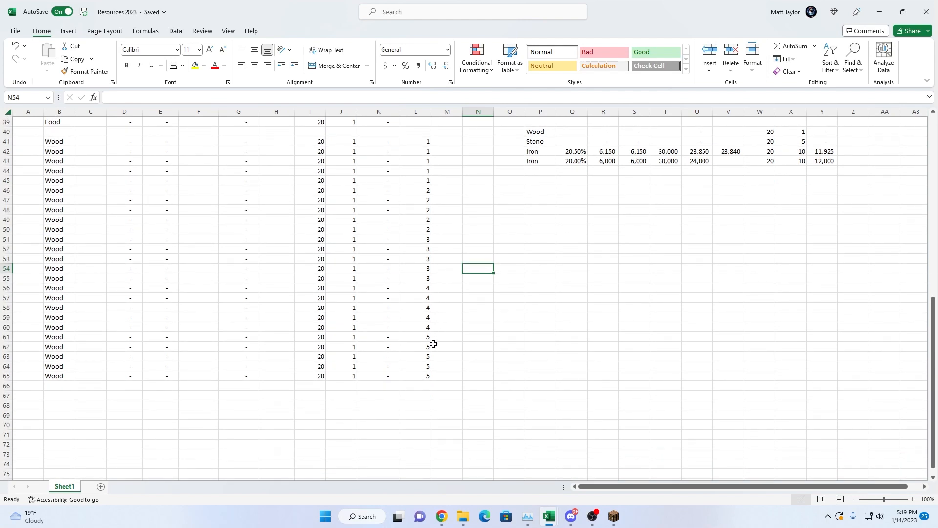
{"action": "scroll", "coordinate": [433, 343], "scroll_direction": "down", "scroll_amount": 1}
{"action": "scroll", "coordinate": [434, 331], "scroll_direction": "up", "scroll_amount": 2}
{"action": "left_click_drag", "start_coordinate": [430, 402], "coordinate": [411, 132]}
{"action": "scroll", "coordinate": [419, 228], "scroll_direction": "down", "scroll_amount": 15}
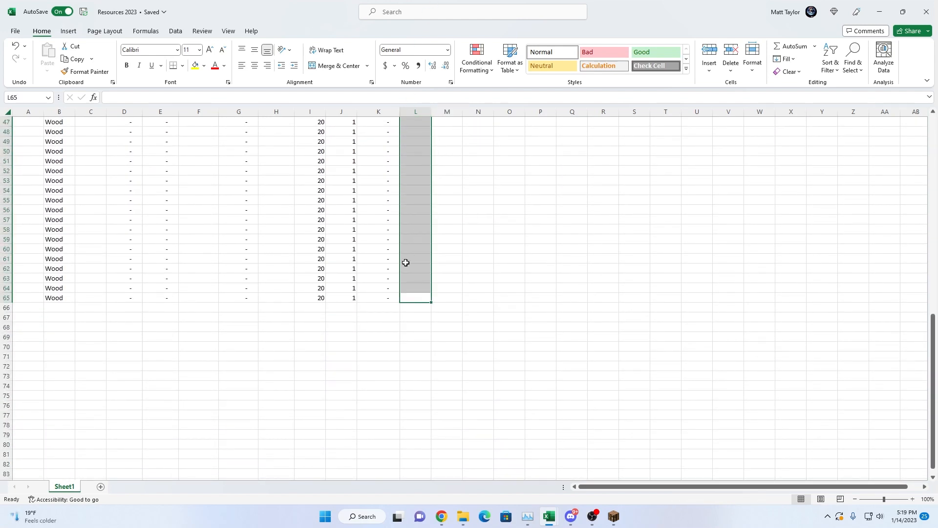
Clear the original Wood template row in P40:Y40
{"action": "scroll", "coordinate": [405, 262], "scroll_direction": "up", "scroll_amount": 6}
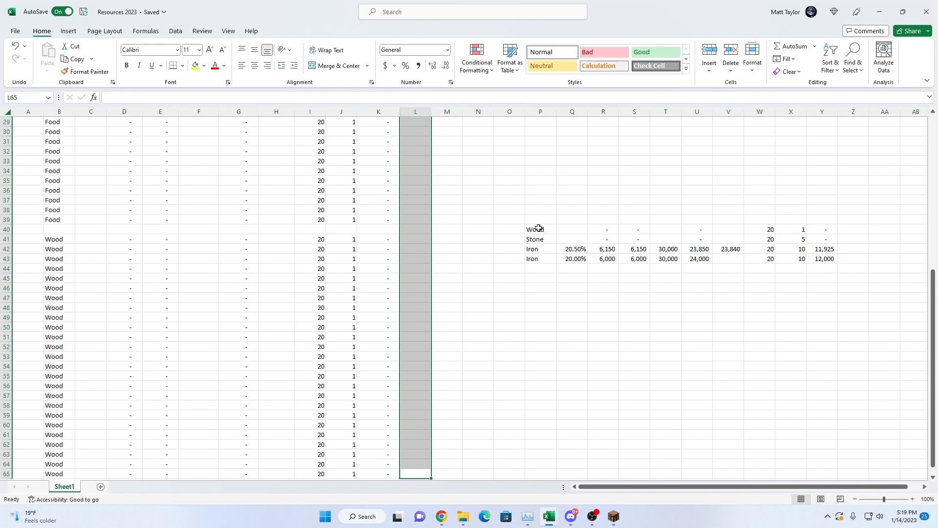
{"action": "left_click_drag", "start_coordinate": [537, 228], "coordinate": [826, 228]}
{"action": "key", "text": "Delete"}
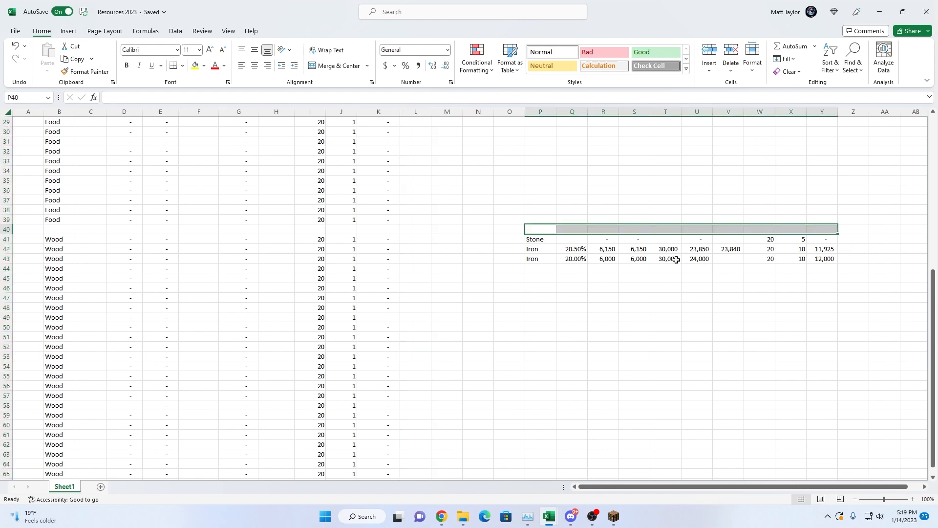
{"action": "left_click_drag", "start_coordinate": [532, 239], "coordinate": [808, 237]}
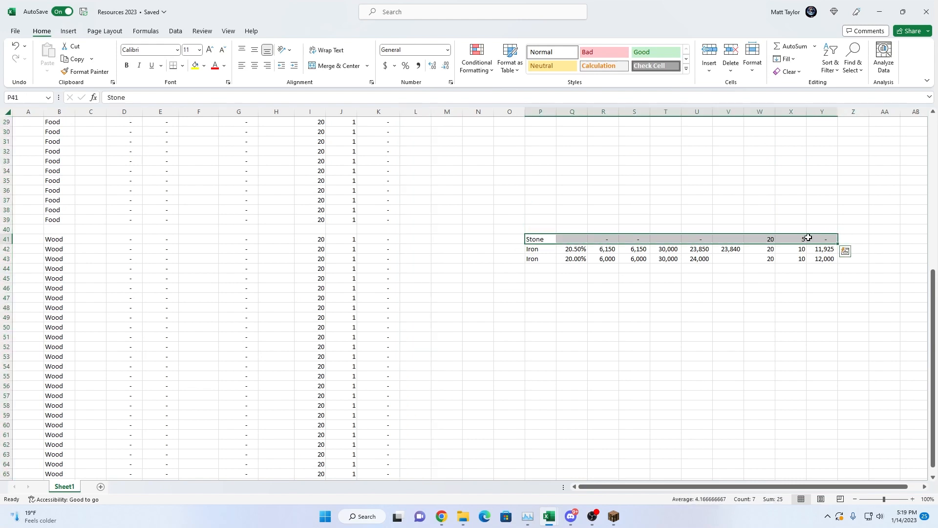
{"action": "left_click", "coordinate": [760, 237]}
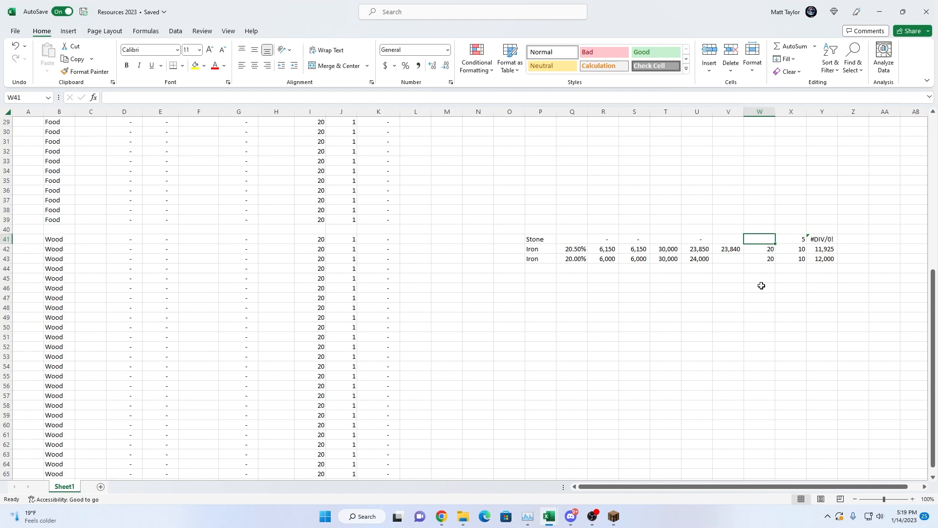
{"action": "key", "text": "ctrl+z"}
Copy the Stone template row P41:Y41 and paste it at B67, one blank row below the Wood block
{"action": "left_click_drag", "start_coordinate": [537, 239], "coordinate": [819, 243]}
{"action": "key", "text": "ctrl+c"}
{"action": "scroll", "coordinate": [435, 360], "scroll_direction": "down", "scroll_amount": 5}
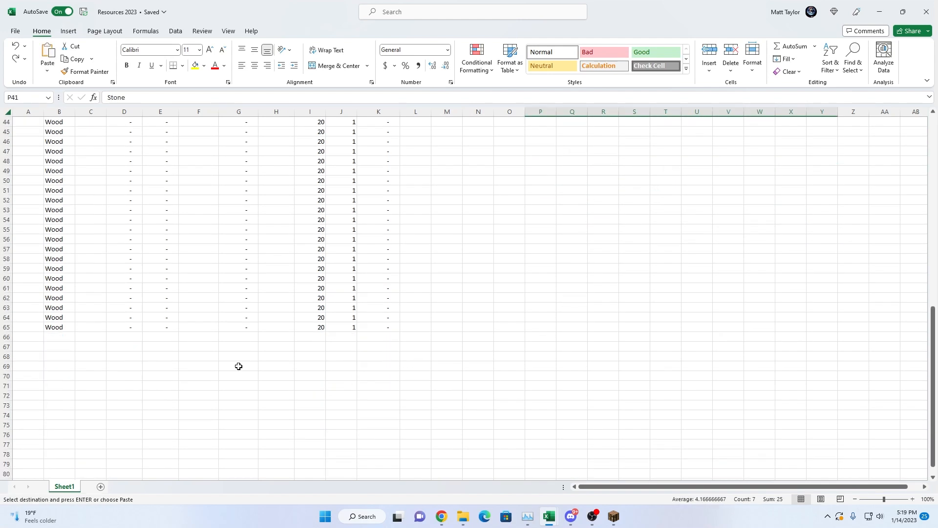
{"action": "left_click", "coordinate": [60, 348]}
{"action": "key", "text": "ctrl+v"}
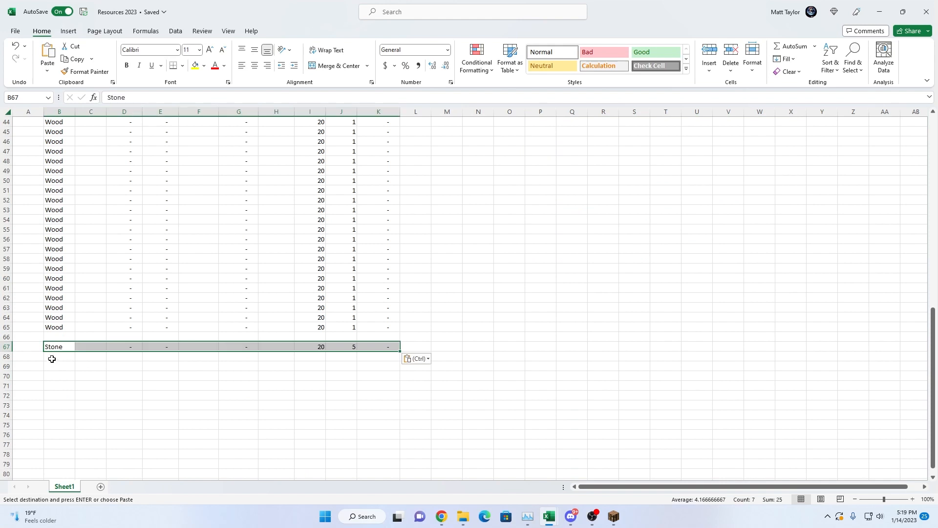
Paste the copied Stone row four more times, at B68, B69, B70 and B71
{"action": "left_click", "coordinate": [55, 357]}
{"action": "key", "text": "ctrl+v"}
{"action": "left_click", "coordinate": [56, 367]}
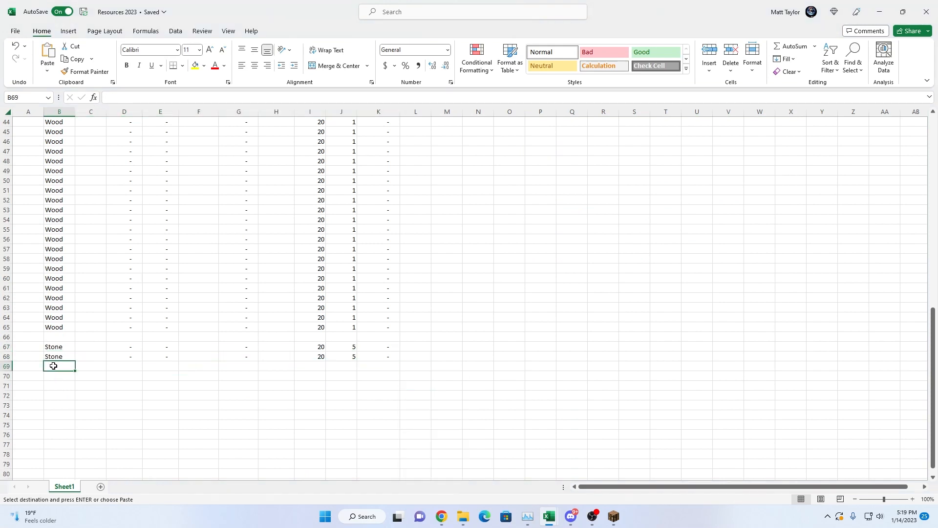
{"action": "key", "text": "ctrl+v"}
{"action": "left_click", "coordinate": [57, 375]}
{"action": "key", "text": "ctrl+v"}
{"action": "left_click", "coordinate": [55, 385]}
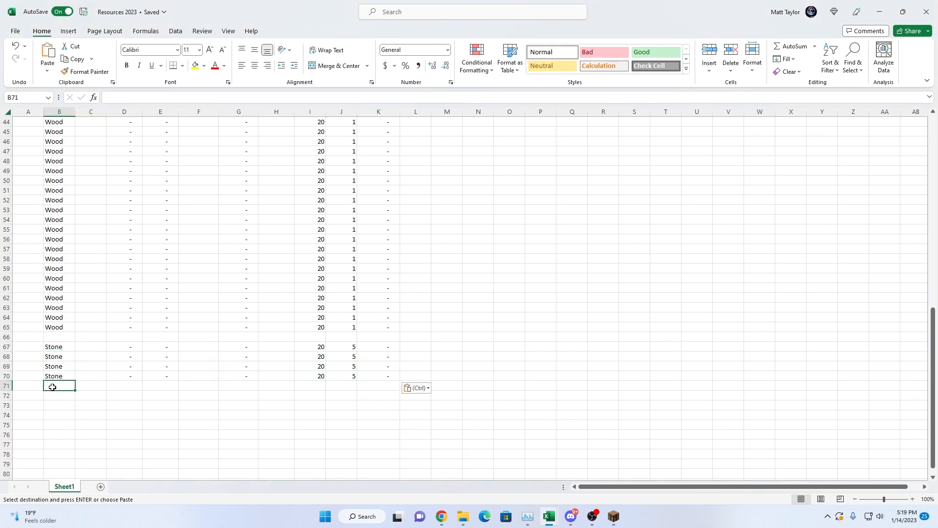
{"action": "key", "text": "ctrl+v"}
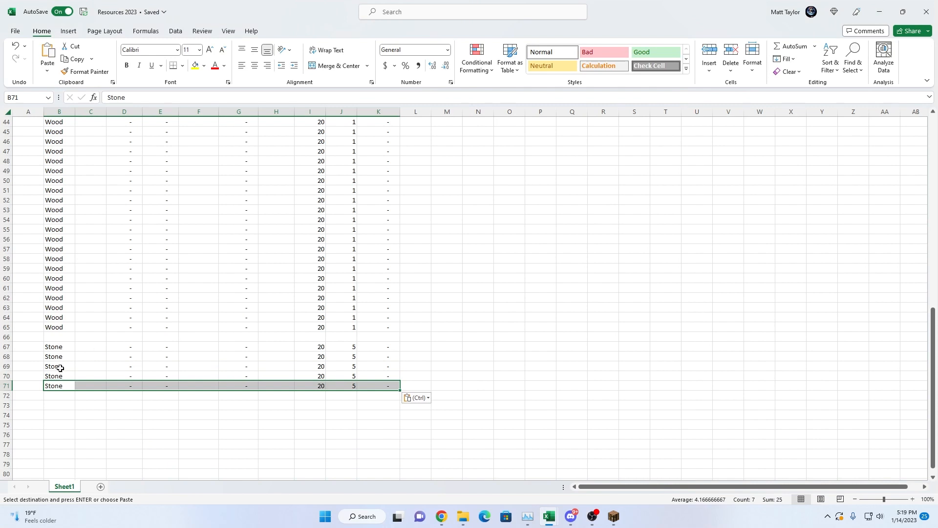
Copy the five Stone rows B67:K71 and paste them at B73 and B79, leaving a blank row before each group
{"action": "left_click_drag", "start_coordinate": [62, 345], "coordinate": [397, 389]}
{"action": "key", "text": "ctrl+c"}
{"action": "left_click", "coordinate": [55, 405]}
{"action": "key", "text": "ctrl+v"}
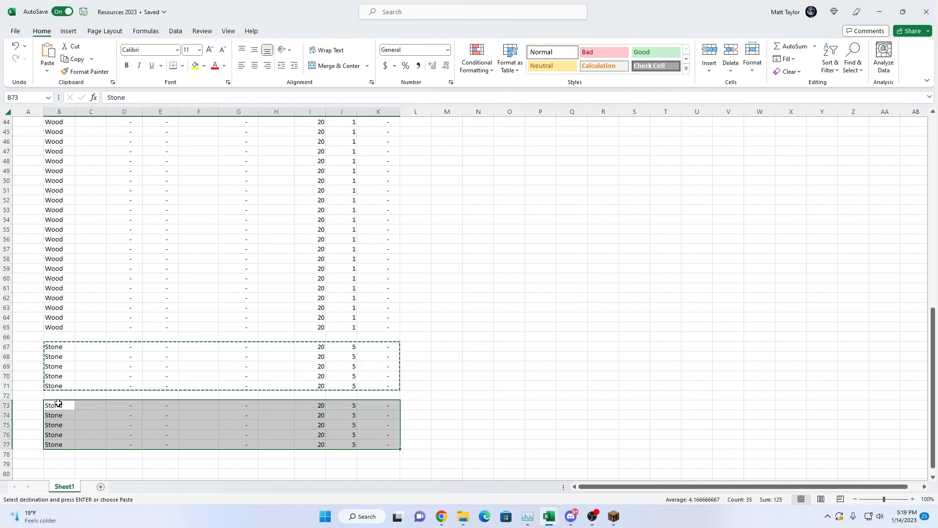
{"action": "scroll", "coordinate": [55, 393], "scroll_direction": "down", "scroll_amount": 3}
{"action": "left_click", "coordinate": [56, 373]}
{"action": "key", "text": "ctrl+v"}
Paste the copied five-row Stone group again at B85 and B91, keeping one blank row before each
{"action": "scroll", "coordinate": [59, 377], "scroll_direction": "down", "scroll_amount": 2}
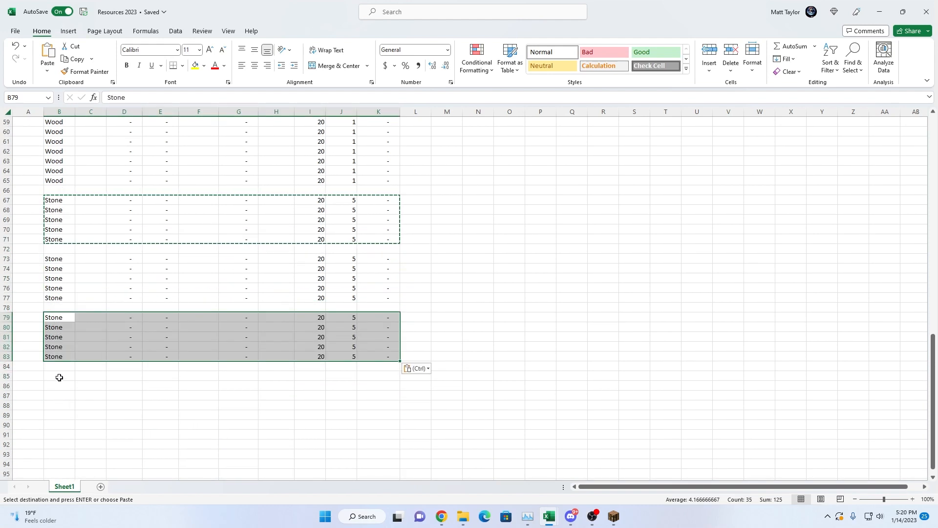
{"action": "left_click", "coordinate": [59, 380]}
{"action": "key", "text": "ctrl+v"}
{"action": "scroll", "coordinate": [80, 397], "scroll_direction": "down", "scroll_amount": 1}
{"action": "left_click", "coordinate": [56, 405]}
{"action": "key", "text": "ctrl+v"}
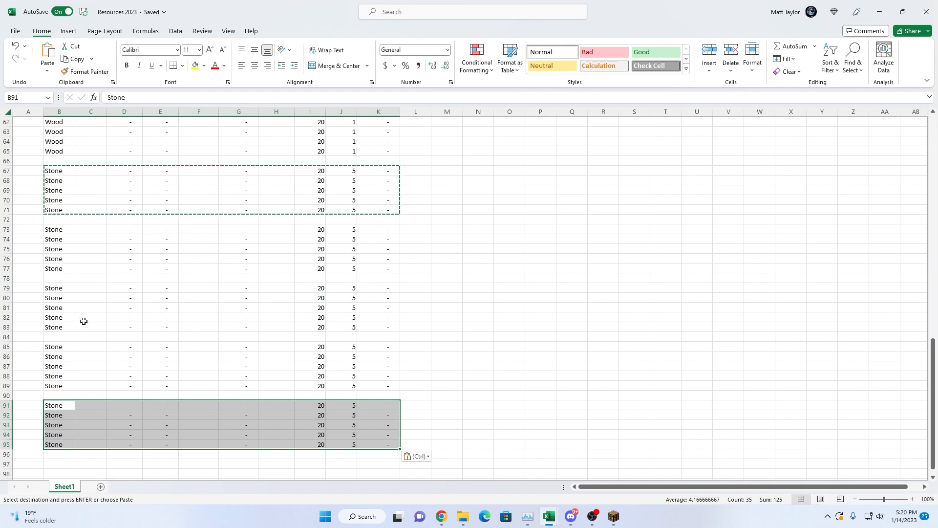
{"action": "left_click", "coordinate": [433, 336]}
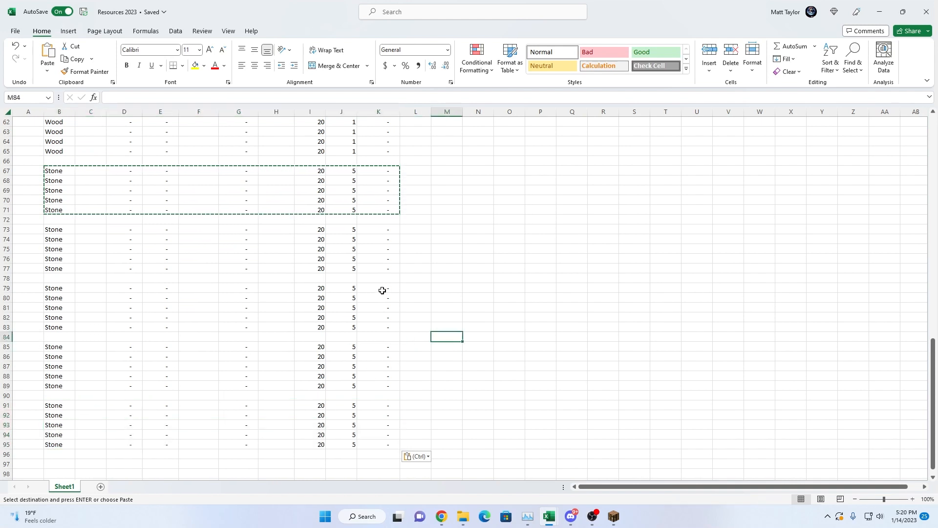
Cut the second Stone group B73:K77 and paste it at B72, directly below the first group
{"action": "left_click", "coordinate": [388, 232]}
{"action": "left_click_drag", "start_coordinate": [388, 232], "coordinate": [46, 268]}
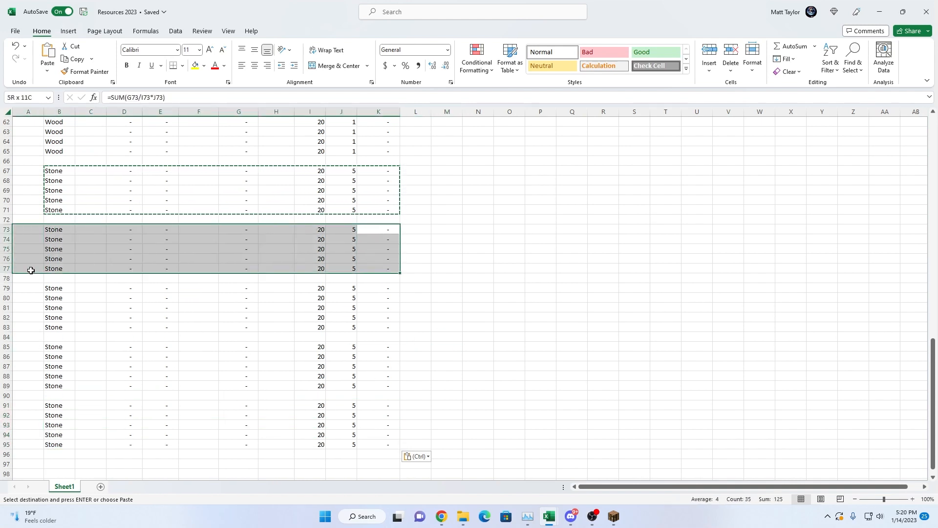
{"action": "right_click", "coordinate": [58, 268]}
{"action": "left_click", "coordinate": [81, 206]}
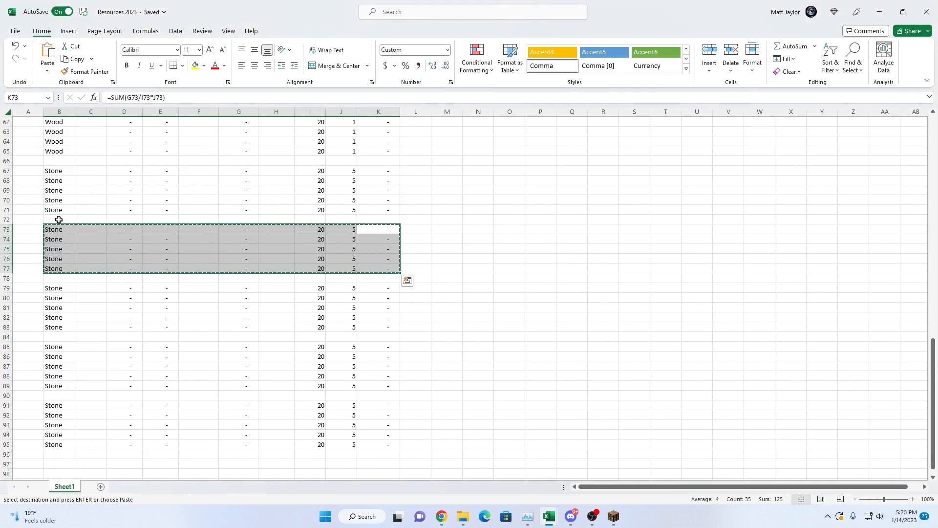
{"action": "right_click", "coordinate": [58, 219]}
{"action": "left_click", "coordinate": [82, 264]}
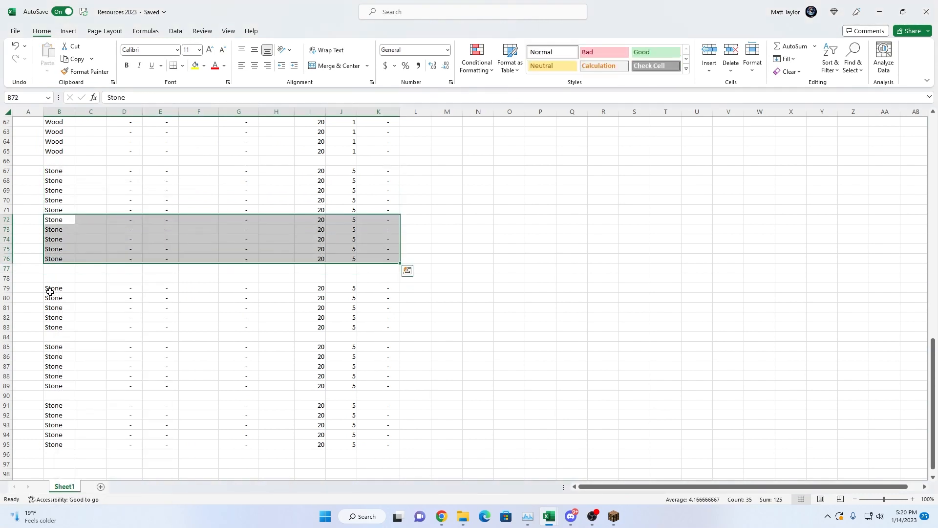
Cut the third Stone group B79:K83 and paste it at B77, closing the gap above it
{"action": "left_click_drag", "start_coordinate": [50, 292], "coordinate": [370, 326]}
{"action": "right_click", "coordinate": [371, 327]}
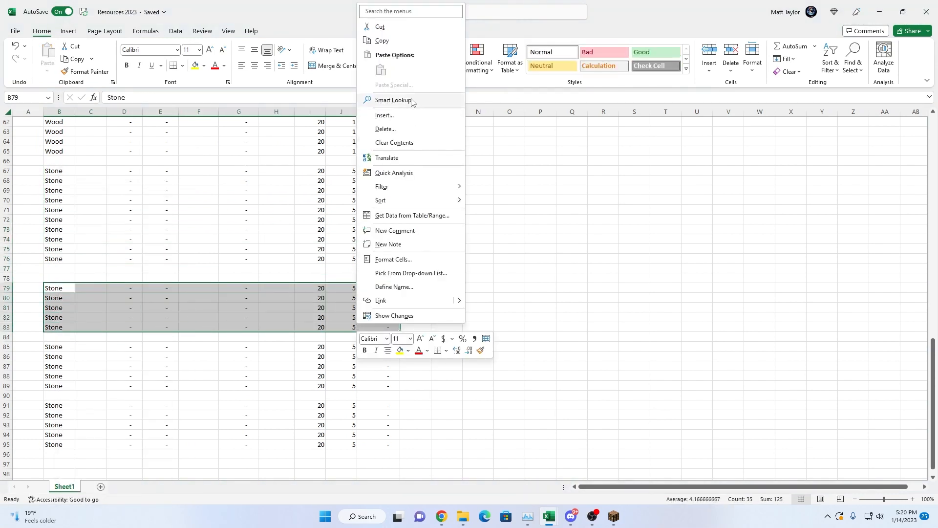
{"action": "left_click", "coordinate": [379, 27]}
{"action": "right_click", "coordinate": [54, 270]}
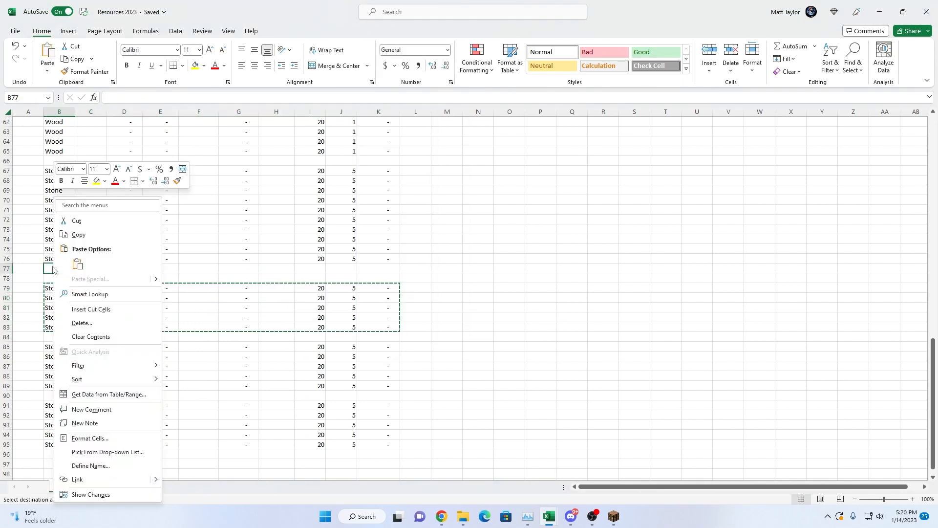
{"action": "left_click", "coordinate": [77, 264]}
Move the fourth Stone group B85:K89 up to B82 so it directly follows the third group
{"action": "left_click_drag", "start_coordinate": [54, 346], "coordinate": [390, 388]}
{"action": "right_click", "coordinate": [346, 375]}
{"action": "left_click", "coordinate": [365, 79]}
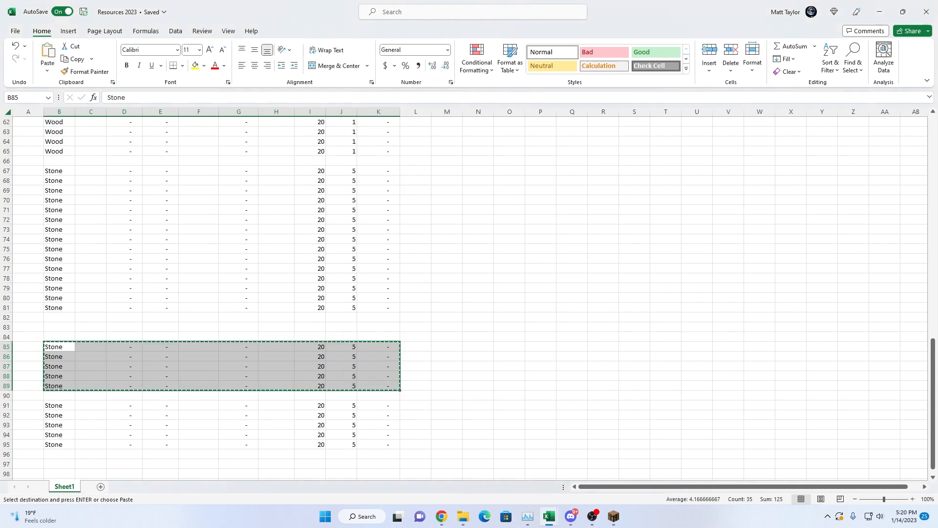
{"action": "right_click", "coordinate": [53, 318]}
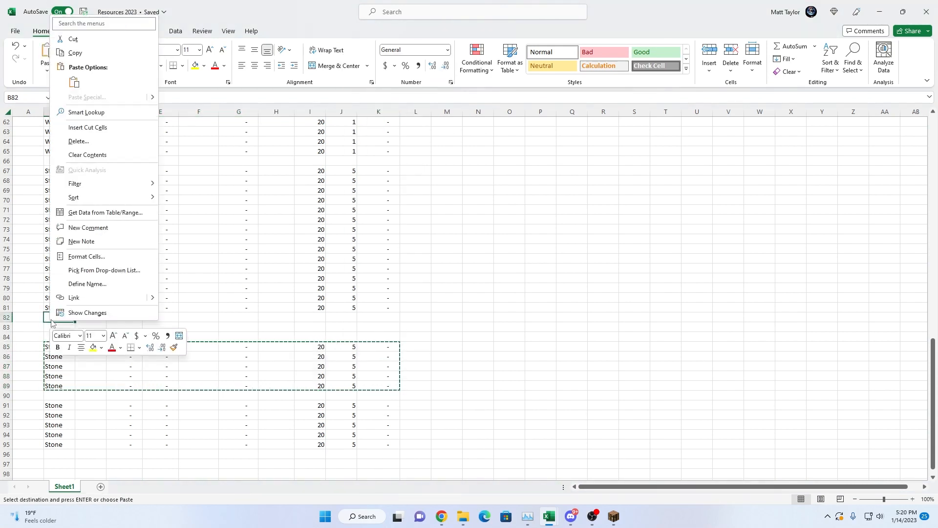
{"action": "left_click", "coordinate": [74, 83]}
Move the last Stone group B91:K95 up to B87 to complete one continuous Stone block
{"action": "left_click_drag", "start_coordinate": [61, 409], "coordinate": [365, 451]}
{"action": "right_click", "coordinate": [366, 451]}
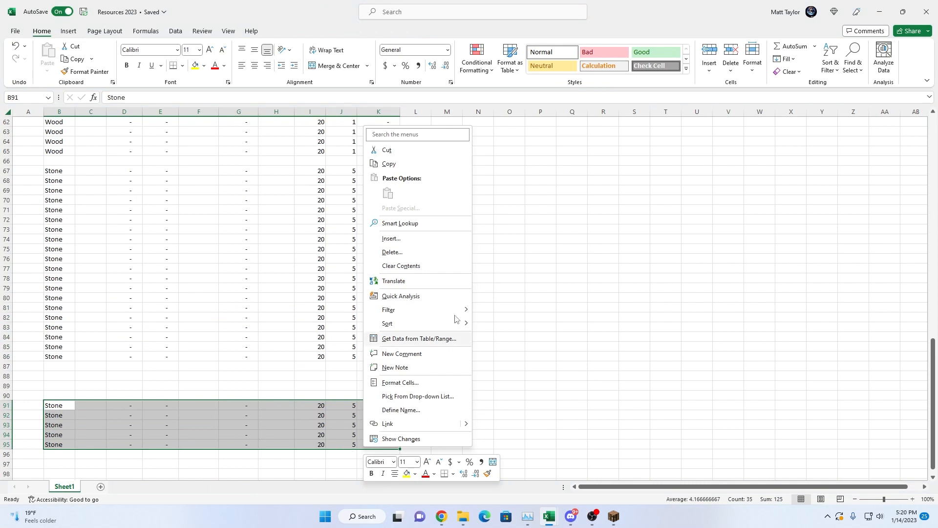
{"action": "left_click", "coordinate": [395, 150]}
{"action": "right_click", "coordinate": [56, 368]}
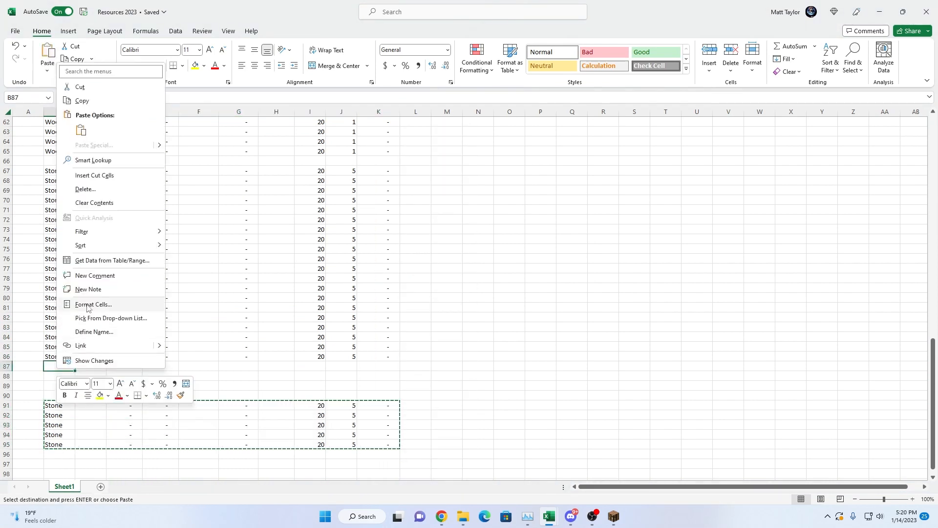
{"action": "left_click", "coordinate": [75, 128]}
{"action": "scroll", "coordinate": [445, 371], "scroll_direction": "up", "scroll_amount": 4}
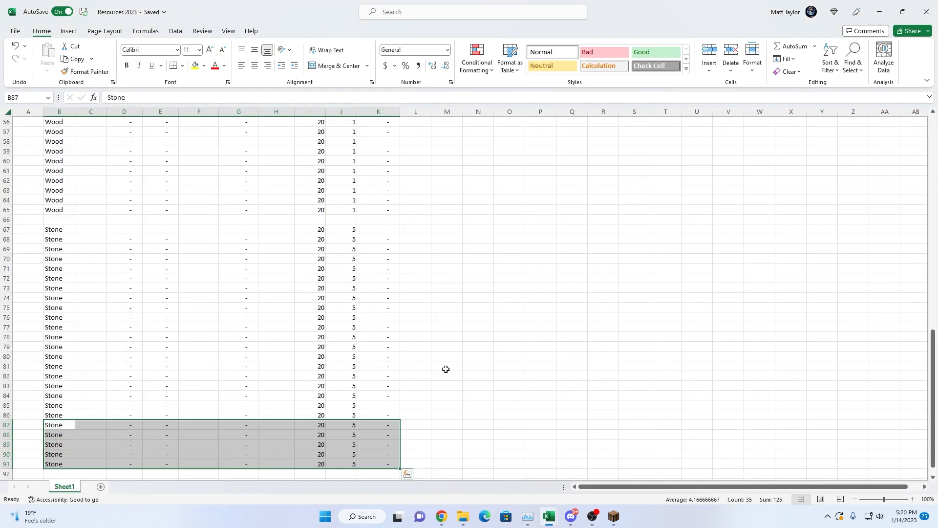
Clear the leftover Stone template row in P41:Y41 beside the Wood block
{"action": "scroll", "coordinate": [420, 411], "scroll_direction": "up", "scroll_amount": 5}
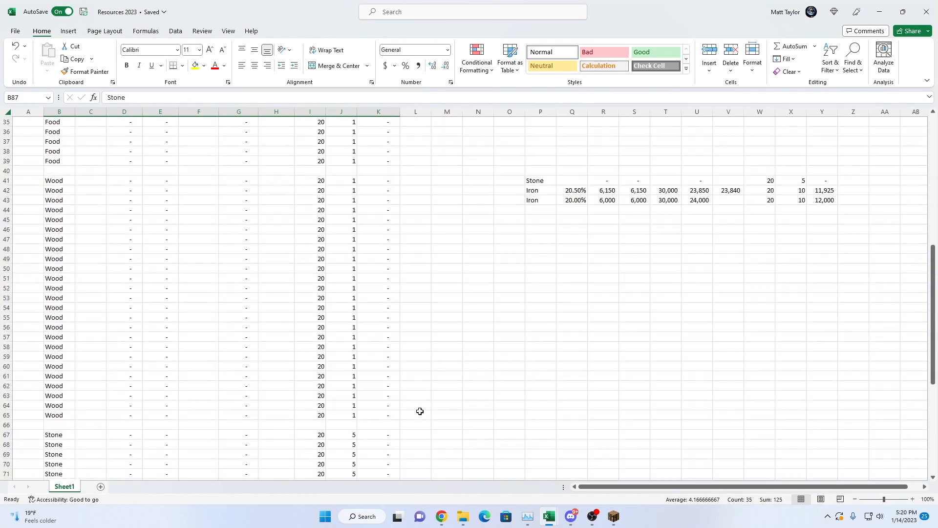
{"action": "left_click_drag", "start_coordinate": [534, 182], "coordinate": [833, 182]}
{"action": "key", "text": "Delete"}
Delete the amount in T42 and the percentage in Q42 from the first Iron template row
{"action": "left_click", "coordinate": [667, 191]}
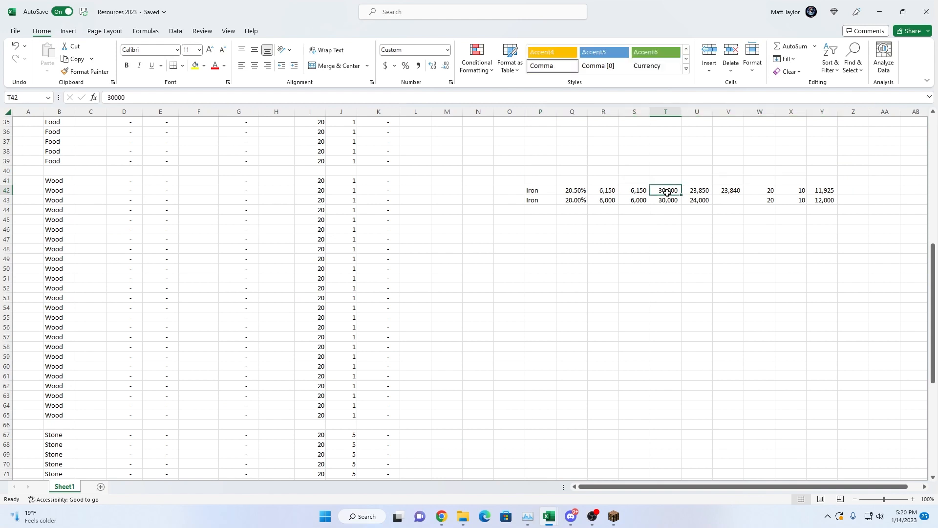
{"action": "key", "text": "Delete"}
{"action": "left_click", "coordinate": [628, 238]}
{"action": "left_click", "coordinate": [575, 190]}
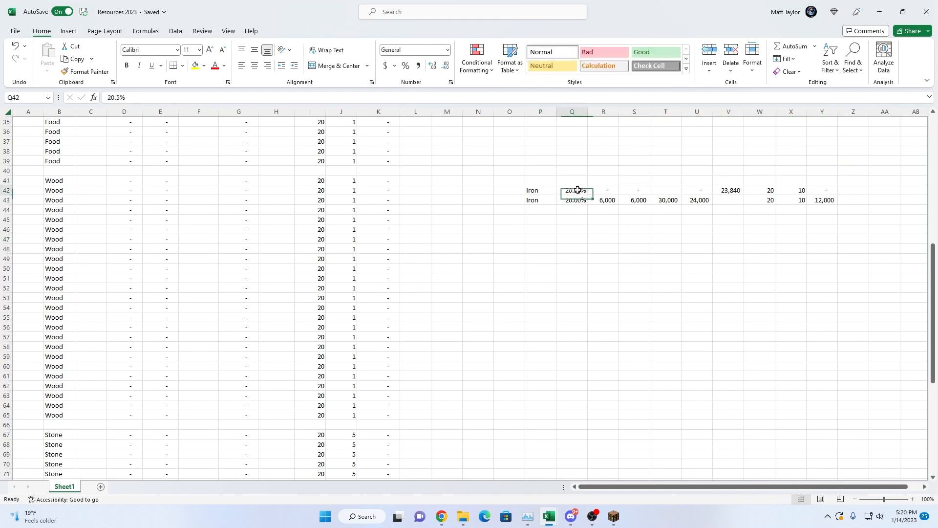
{"action": "key", "text": "Delete"}
{"action": "left_click", "coordinate": [661, 265]}
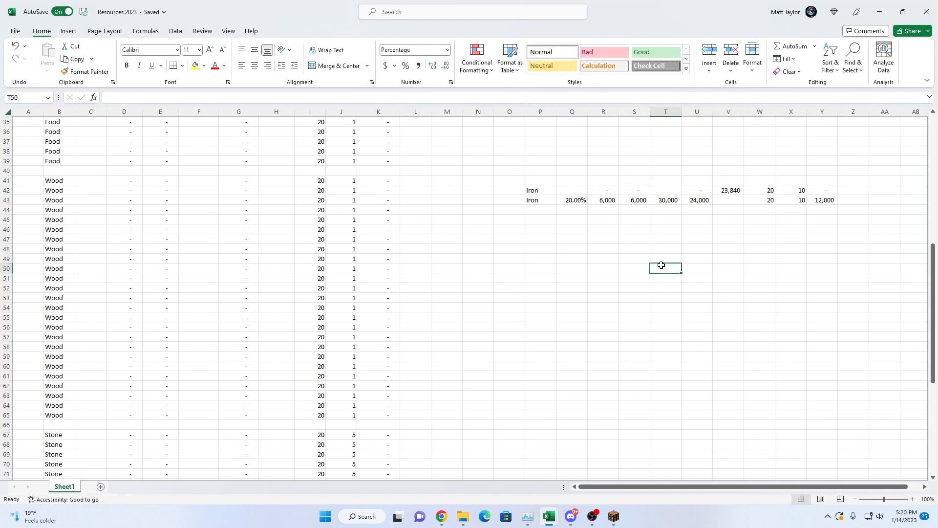
{"action": "left_click", "coordinate": [730, 189]}
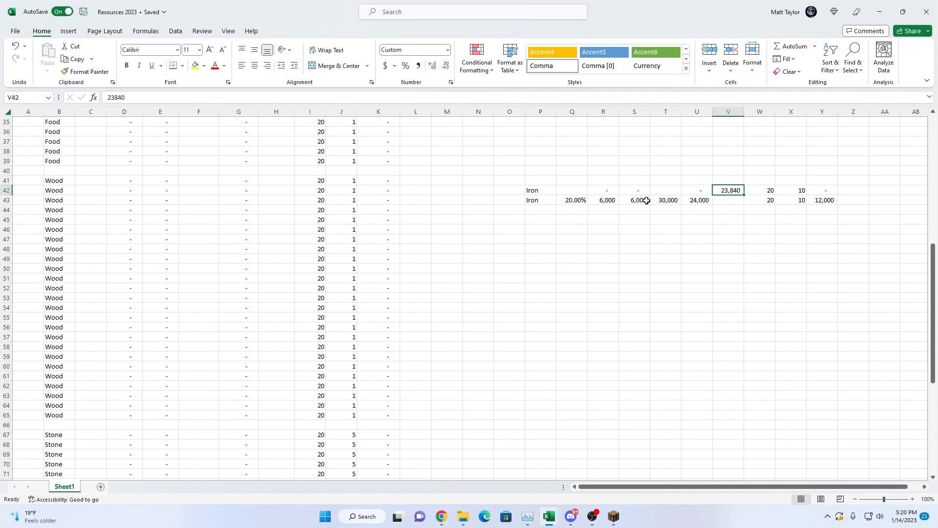
Delete the amount in T43 and the percentage in Q43 from the second Iron template row
{"action": "left_click", "coordinate": [672, 202]}
{"action": "key", "text": "Delete"}
{"action": "left_click", "coordinate": [562, 200]}
{"action": "key", "text": "Delete"}
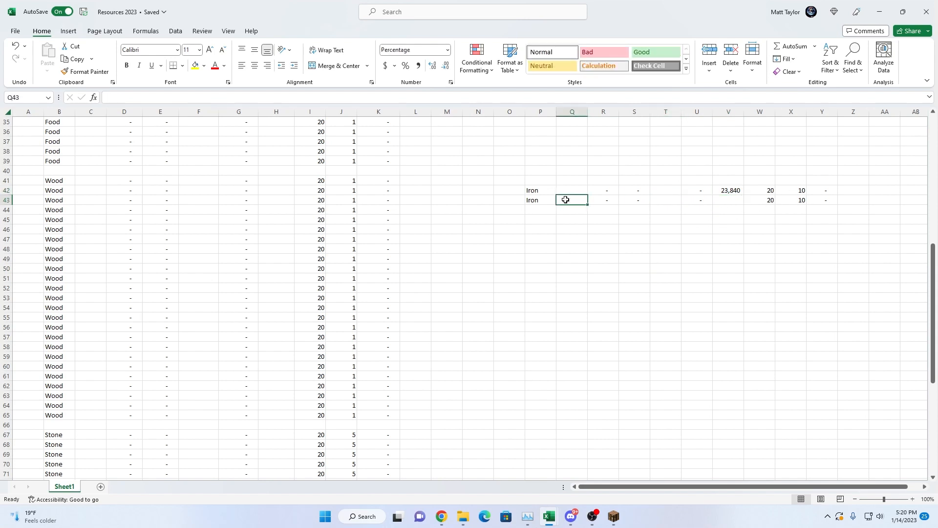
Copy the blanked Iron template row P43:Y43 and paste it at B93, one blank row below the Stone block
{"action": "left_click_drag", "start_coordinate": [528, 199], "coordinate": [822, 200]}
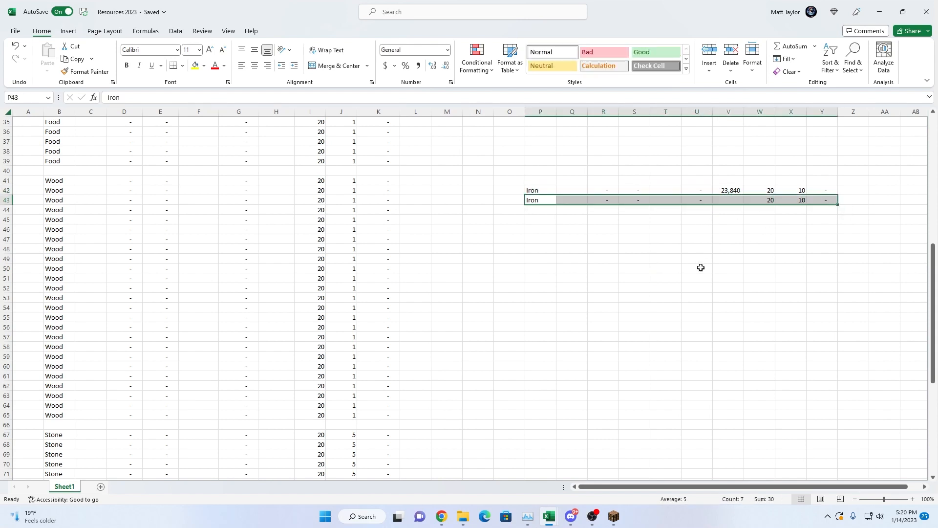
{"action": "key", "text": "ctrl+c"}
{"action": "scroll", "coordinate": [551, 288], "scroll_direction": "down", "scroll_amount": 10}
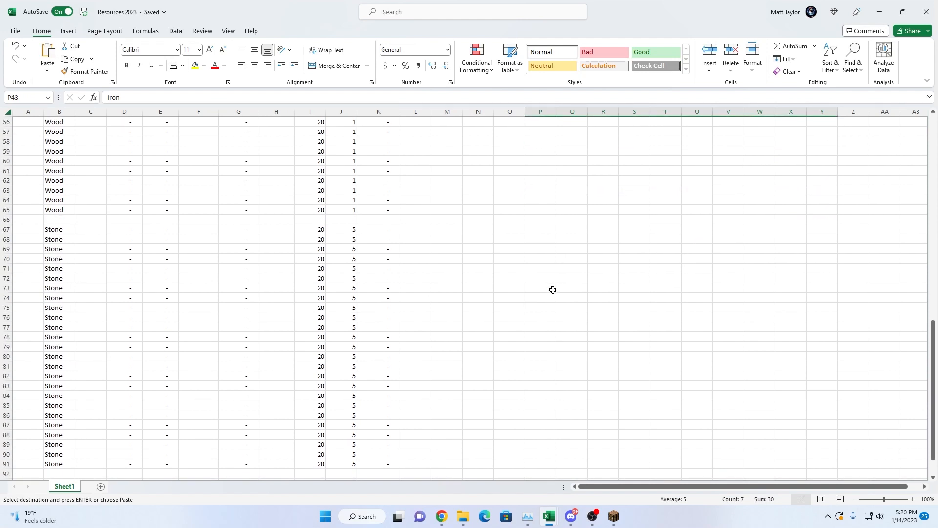
{"action": "left_click", "coordinate": [64, 394]}
{"action": "key", "text": "ctrl+v"}
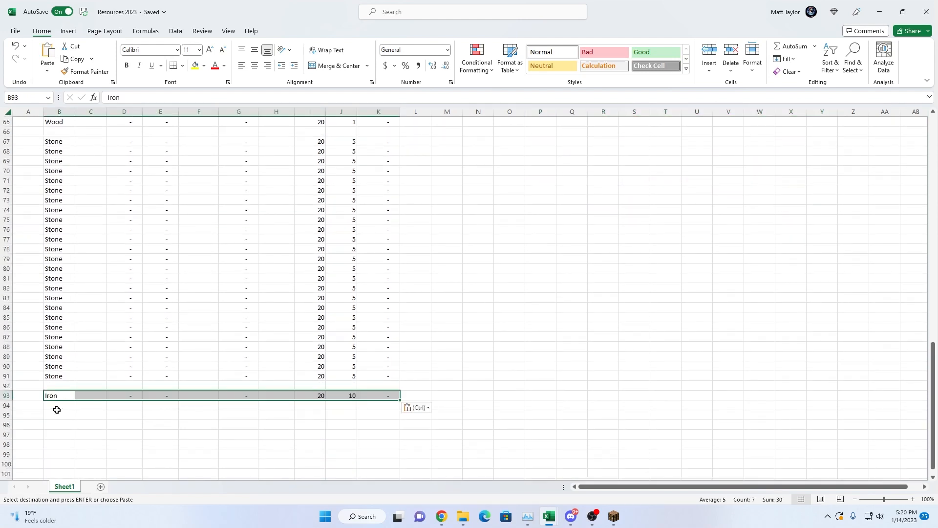
Paste the copied Iron row into rows 94 through 97 to make a group of five Iron rows
{"action": "left_click", "coordinate": [57, 405]}
{"action": "key", "text": "ctrl+v"}
{"action": "left_click", "coordinate": [56, 415]}
{"action": "key", "text": "ctrl+v"}
{"action": "scroll", "coordinate": [56, 415], "scroll_direction": "down", "scroll_amount": 1}
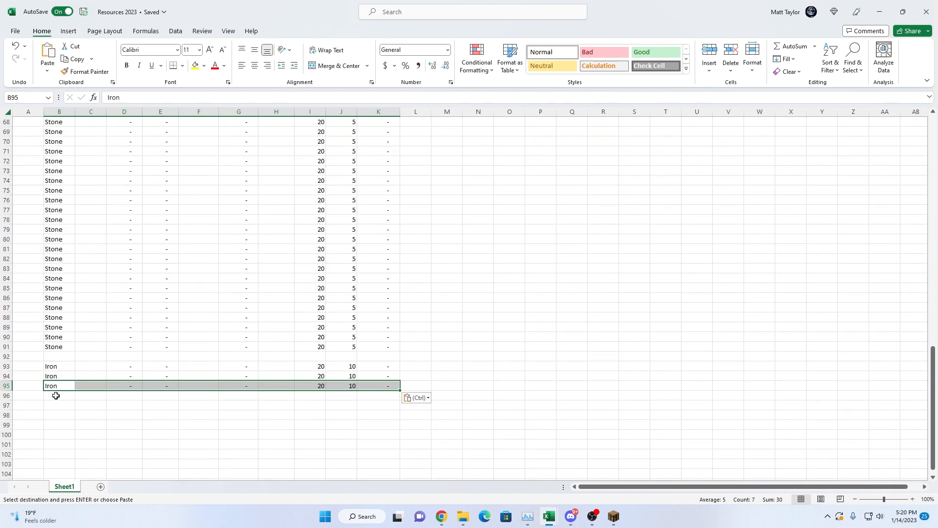
{"action": "left_click", "coordinate": [54, 394]}
{"action": "key", "text": "ctrl+v"}
{"action": "left_click", "coordinate": [54, 405]}
{"action": "key", "text": "ctrl+v"}
Copy the five Iron rows B93:K97 and paste them at B98, B103, B108 and B113 to complete a 25-row block
{"action": "left_click_drag", "start_coordinate": [51, 366], "coordinate": [382, 400]}
{"action": "key", "text": "ctrl+c"}
{"action": "scroll", "coordinate": [274, 418], "scroll_direction": "down", "scroll_amount": 3}
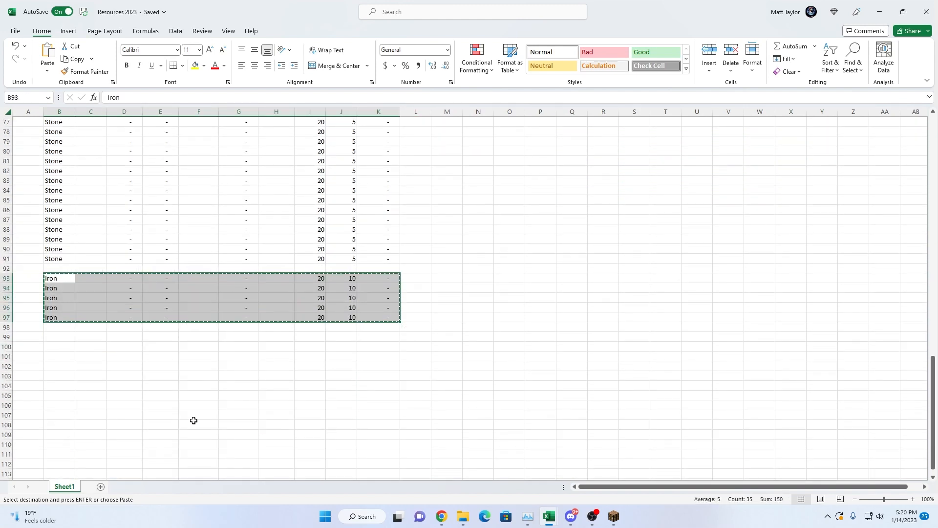
{"action": "left_click", "coordinate": [59, 329]}
{"action": "key", "text": "ctrl+v"}
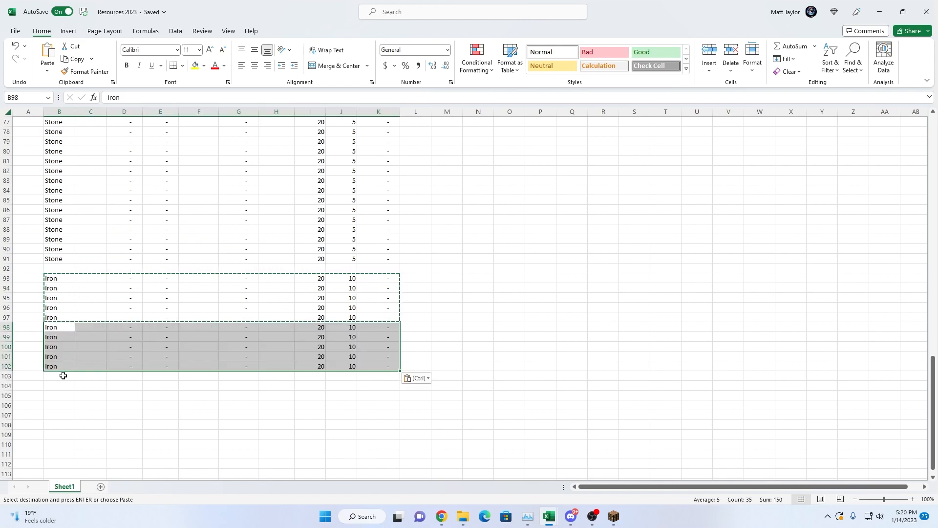
{"action": "left_click", "coordinate": [62, 375]}
{"action": "key", "text": "ctrl+v"}
{"action": "left_click", "coordinate": [62, 425]}
{"action": "key", "text": "ctrl+v"}
{"action": "scroll", "coordinate": [86, 425], "scroll_direction": "down", "scroll_amount": 2}
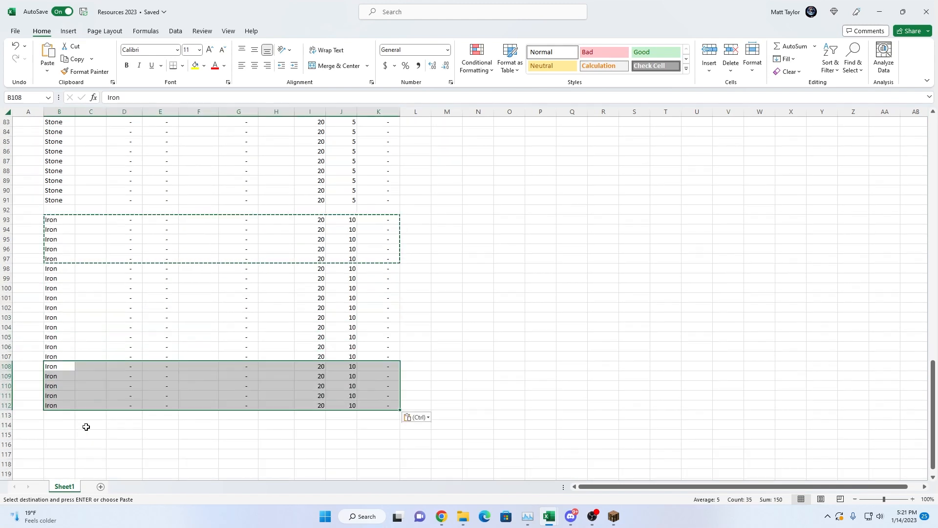
{"action": "left_click", "coordinate": [56, 423]}
{"action": "left_click", "coordinate": [63, 416]}
{"action": "key", "text": "ctrl+v"}
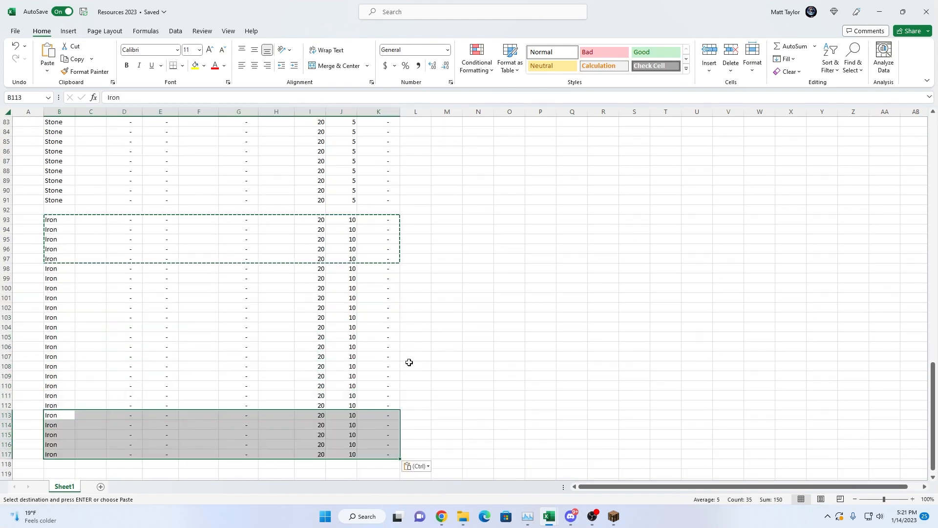
Number the Iron rows in L93:L117 from 1 to 5, repeating each number for five rows, to check the row count
{"action": "left_click", "coordinate": [416, 312]}
{"action": "left_click", "coordinate": [406, 231]}
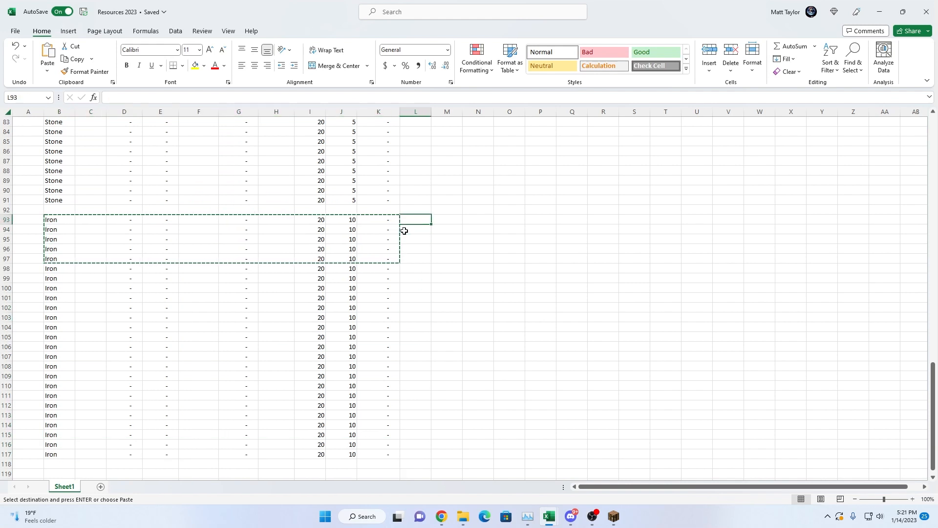
{"action": "key", "text": "Up"}
{"action": "type", "text": "1"}
{"action": "key", "text": "Return"}
{"action": "type", "text": "1"}
{"action": "key", "text": "Return"}
{"action": "type", "text": "1"}
{"action": "key", "text": "Return"}
{"action": "type", "text": "1"}
{"action": "key", "text": "Return"}
{"action": "type", "text": "1"}
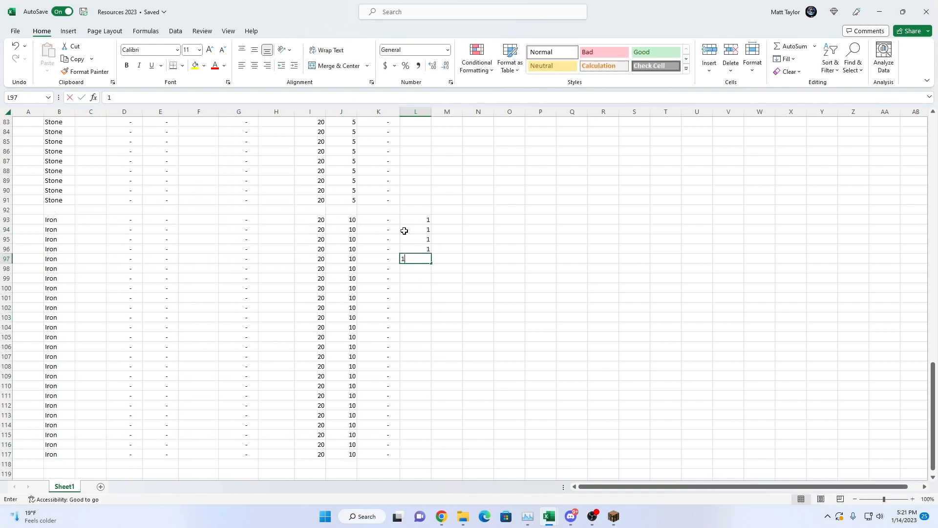
{"action": "key", "text": "Return"}
{"action": "type", "text": "2"}
{"action": "key", "text": "Return"}
{"action": "type", "text": "2"}
{"action": "key", "text": "Return"}
{"action": "type", "text": "2"}
{"action": "key", "text": "Return"}
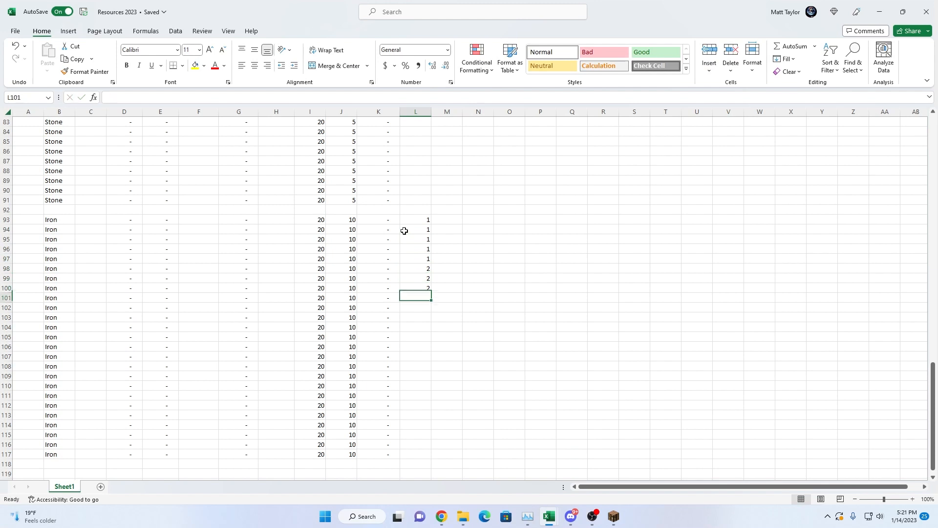
{"action": "type", "text": "2"}
{"action": "key", "text": "Return"}
{"action": "type", "text": "2 "}
{"action": "type", "text": "3"}
{"action": "key", "text": "Return"}
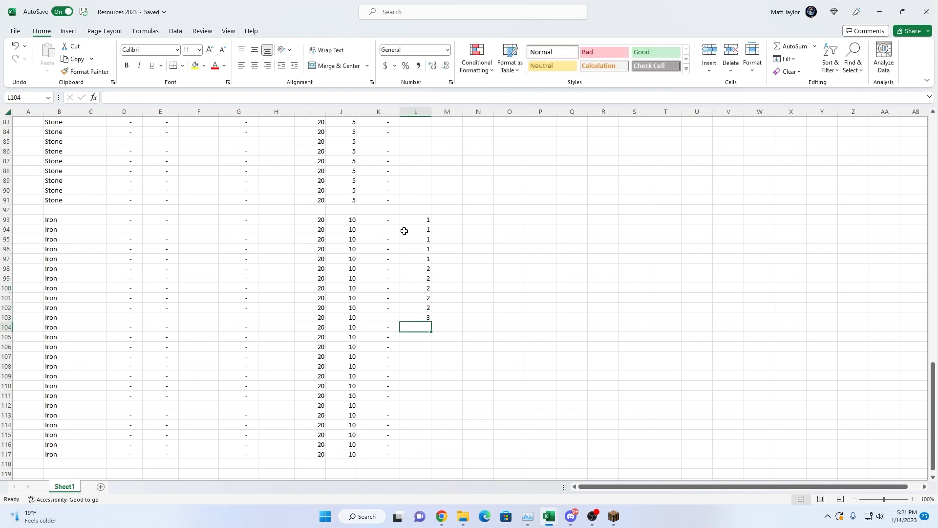
{"action": "type", "text": "3"}
{"action": "key", "text": "Return"}
{"action": "type", "text": "3"}
{"action": "key", "text": "Return"}
{"action": "type", "text": "3"}
{"action": "key", "text": "Return"}
{"action": "type", "text": "3"}
{"action": "key", "text": "Return"}
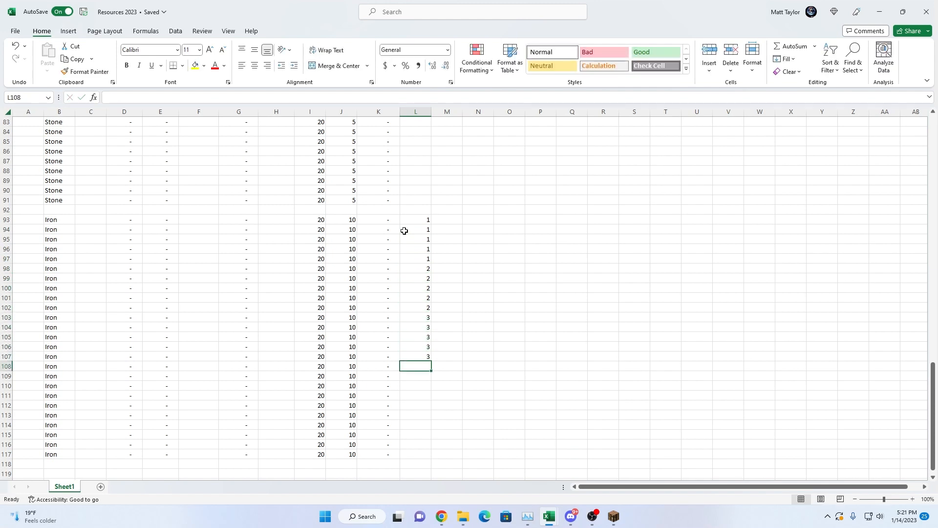
{"action": "type", "text": "4"}
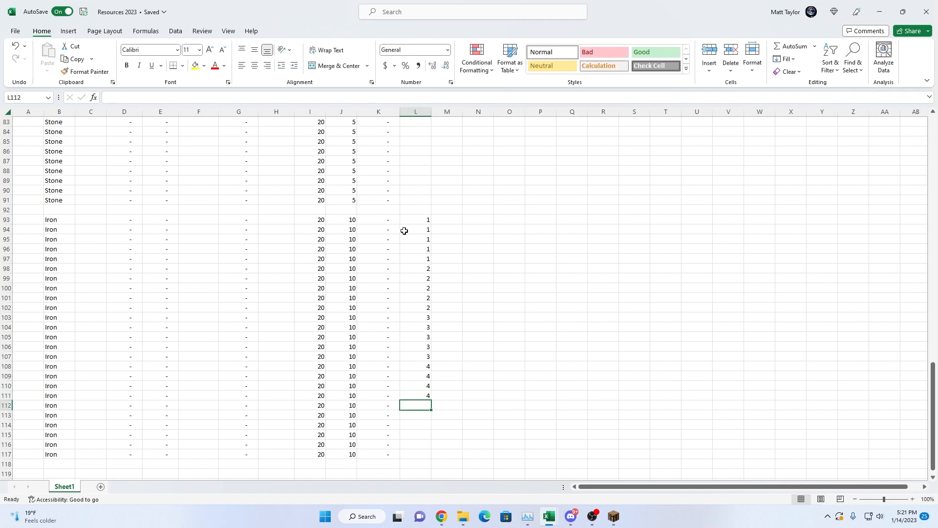
{"action": "type", "text": " 4 4 4 4 5"}
{"action": "key", "text": "Return"}
{"action": "type", "text": "5"}
{"action": "key", "text": "Return"}
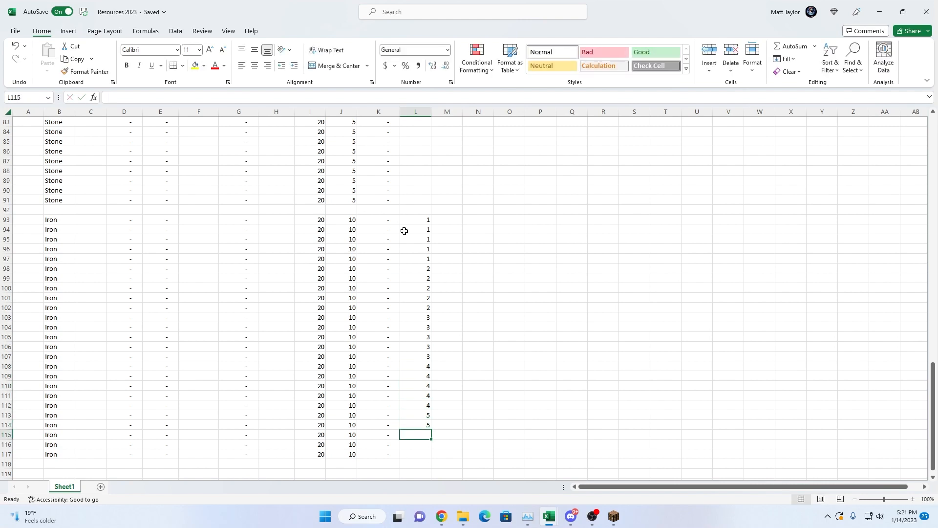
{"action": "type", "text": "5"}
{"action": "key", "text": "Return"}
{"action": "type", "text": "5"}
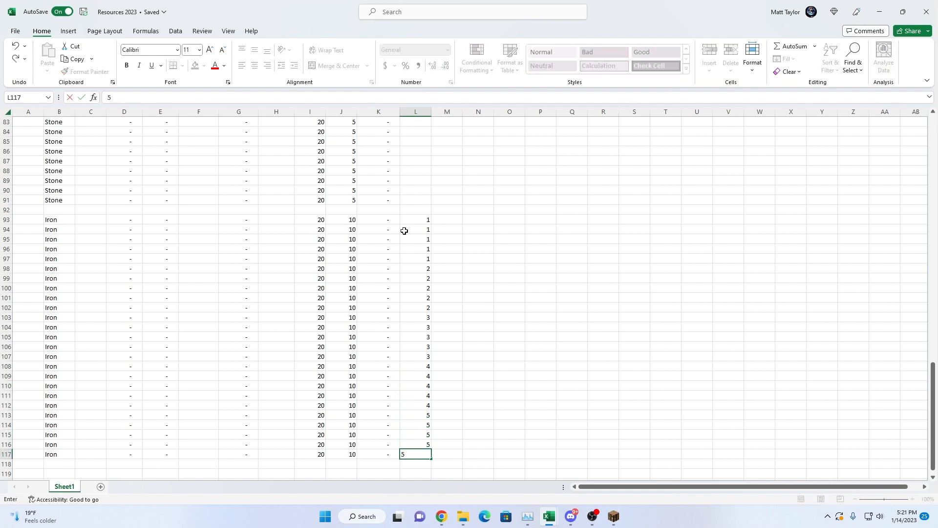
Clear the counting numbers from L93:L117 beside the Iron block
{"action": "left_click_drag", "start_coordinate": [415, 220], "coordinate": [417, 455]}
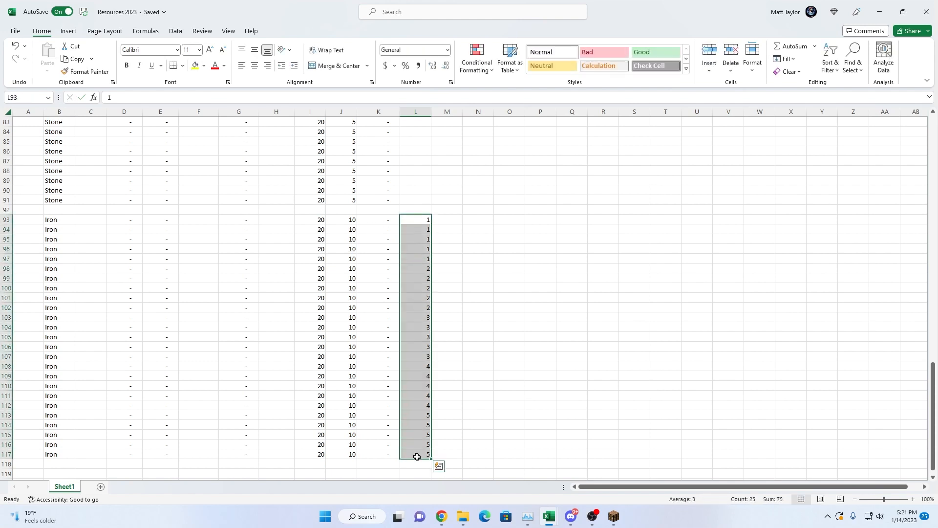
{"action": "key", "text": "Delete"}
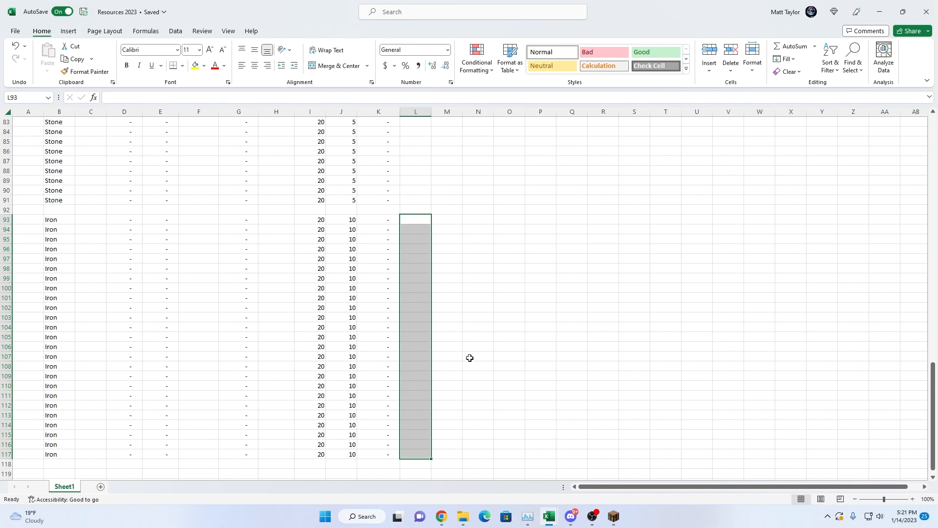
Select the range from Z37 to P48 that encloses the leftover Iron template rows beside the Wood block
{"action": "scroll", "coordinate": [283, 330], "scroll_direction": "down", "scroll_amount": 1}
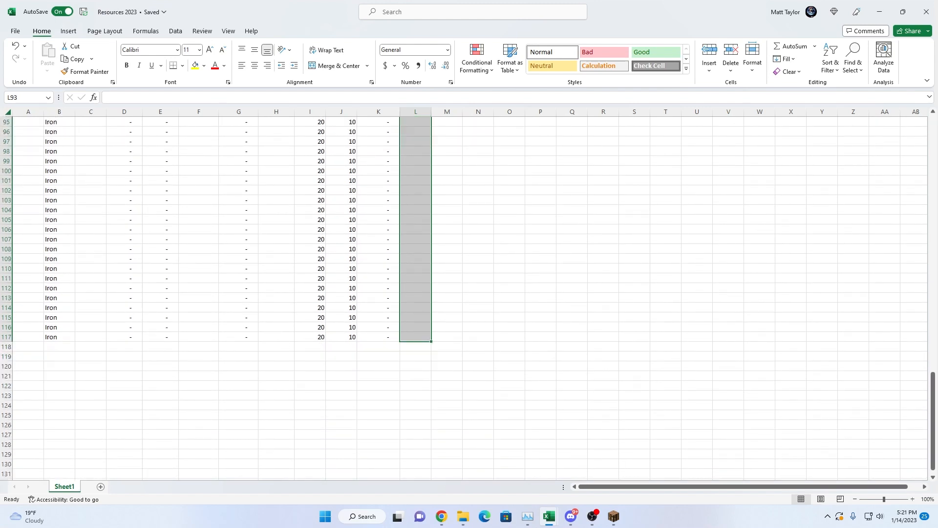
{"action": "key", "text": "alt+Tab"}
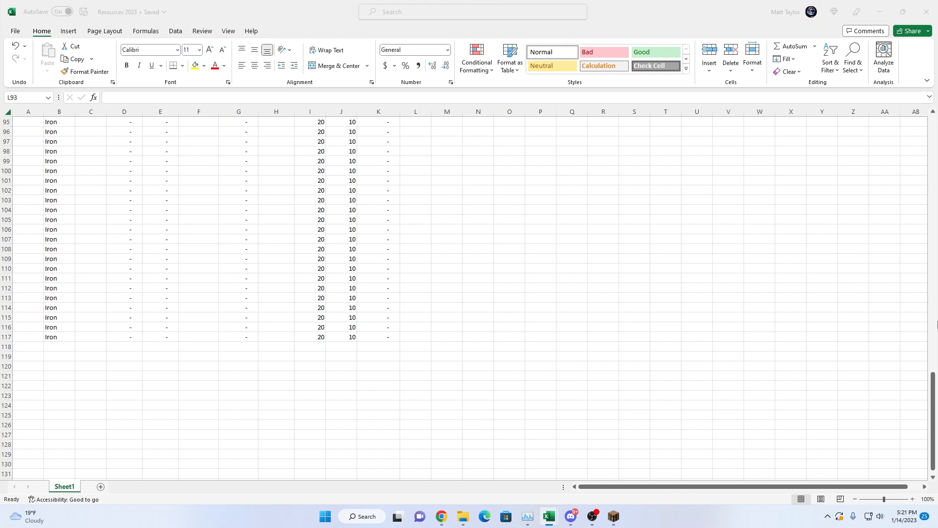
{"action": "left_click_drag", "start_coordinate": [933, 415], "coordinate": [913, 225]}
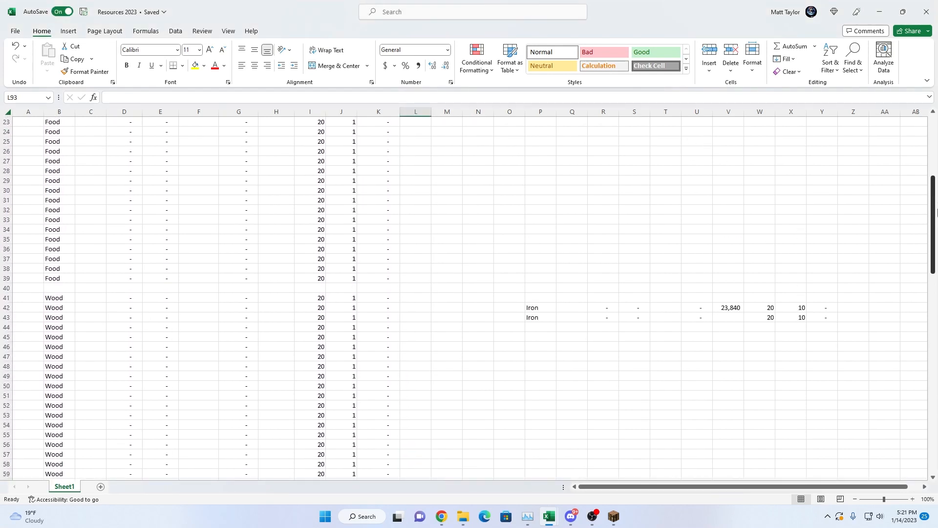
{"action": "left_click_drag", "start_coordinate": [853, 257], "coordinate": [540, 364]}
Enter the headings Food, Wood, Stone and Iron in C121:F121 below the Iron block
{"action": "scroll", "coordinate": [608, 352], "scroll_direction": "down", "scroll_amount": 17}
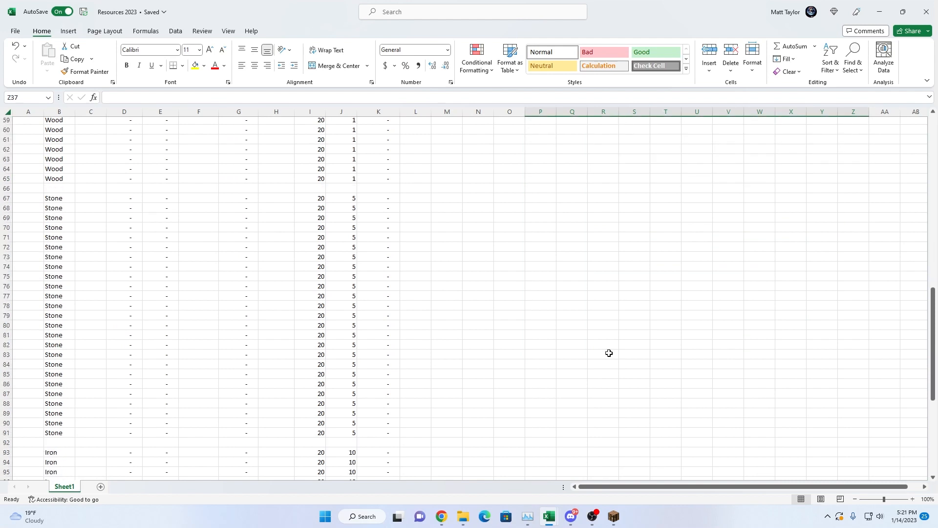
{"action": "scroll", "coordinate": [585, 348], "scroll_direction": "down", "scroll_amount": 9}
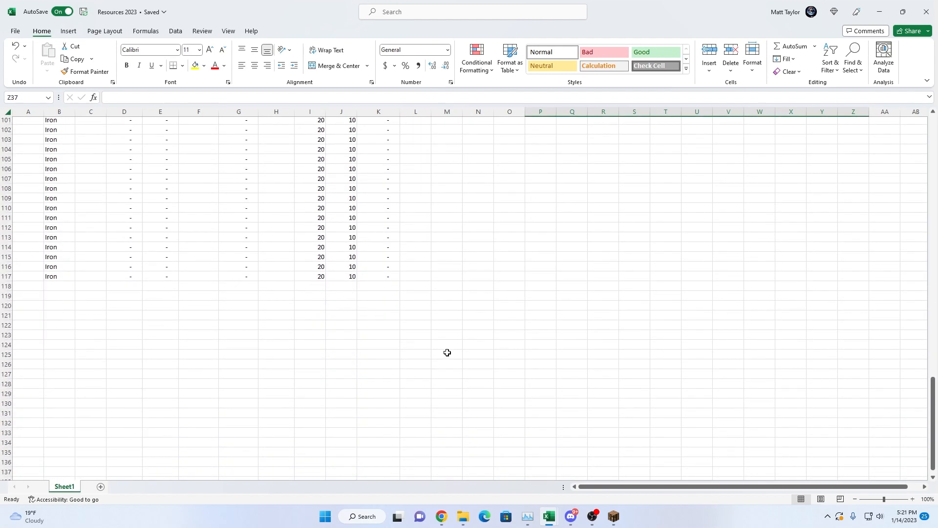
{"action": "left_click", "coordinate": [96, 312]}
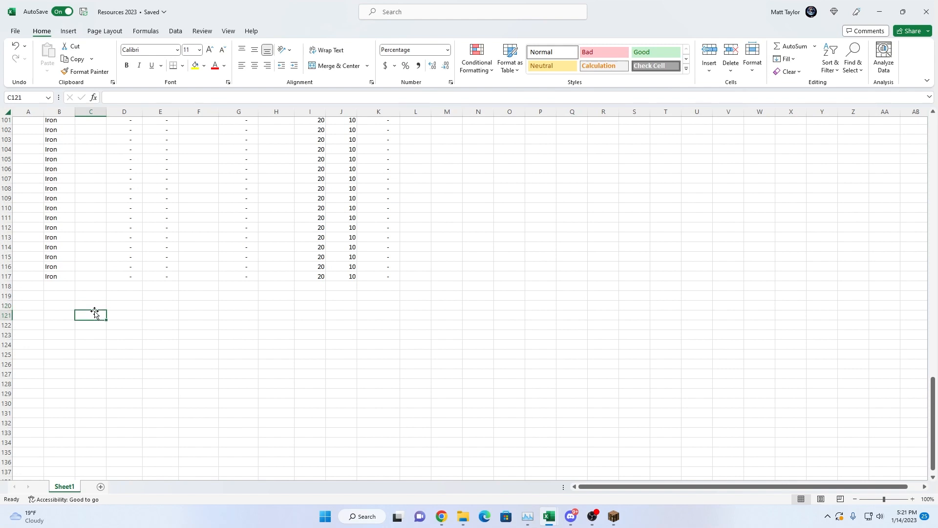
{"action": "type", "text": "Food"}
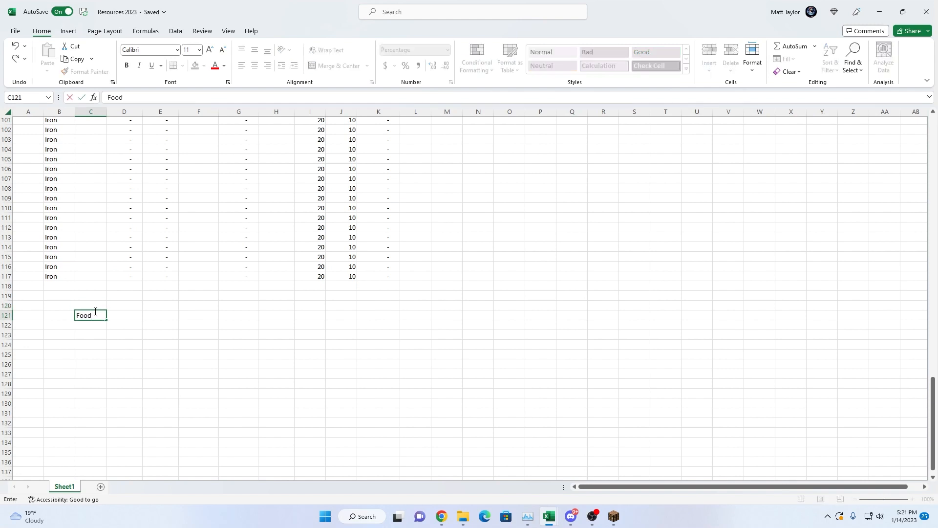
{"action": "key", "text": "Tab"}
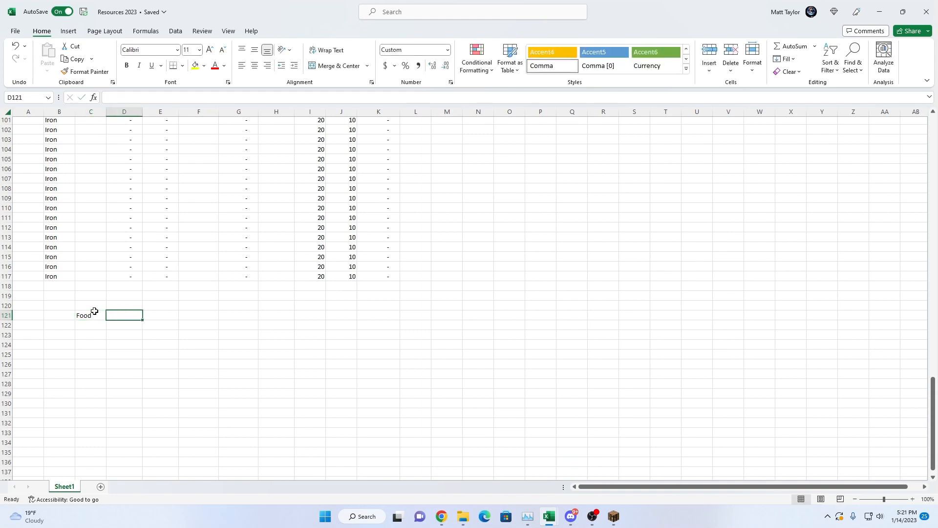
{"action": "type", "text": "Wood"}
{"action": "key", "text": "Tab"}
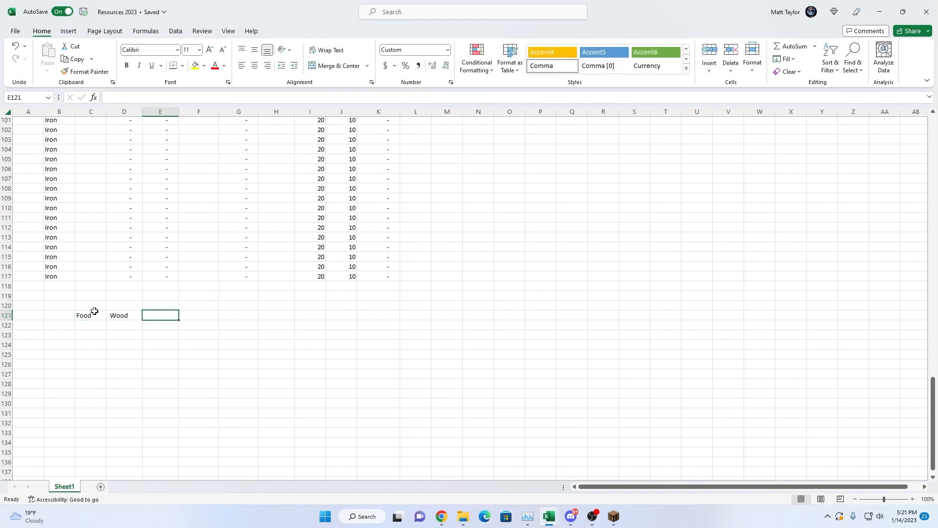
{"action": "type", "text": "Stone"}
{"action": "key", "text": "Tab"}
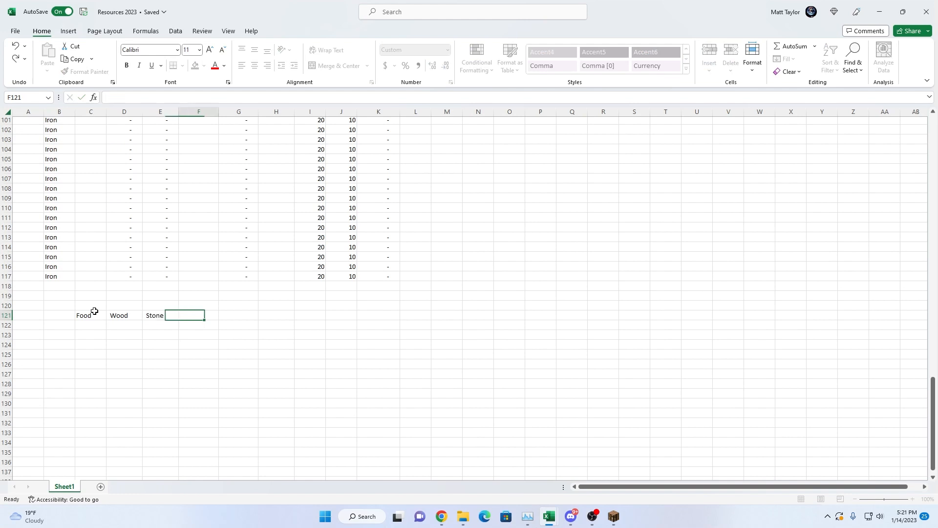
{"action": "type", "text": "Iron"}
{"action": "key", "text": "Tab"}
{"action": "key", "text": "Tab"}
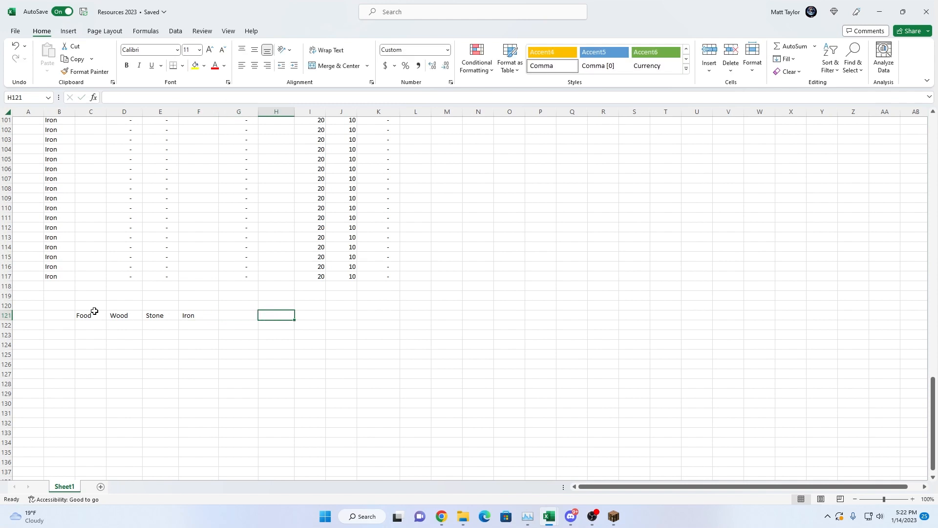
Shift the headings Food, Wood, Stone and Iron one column over to B121:E121 and clear the leftover heading in F121
{"action": "key", "text": "Left"}
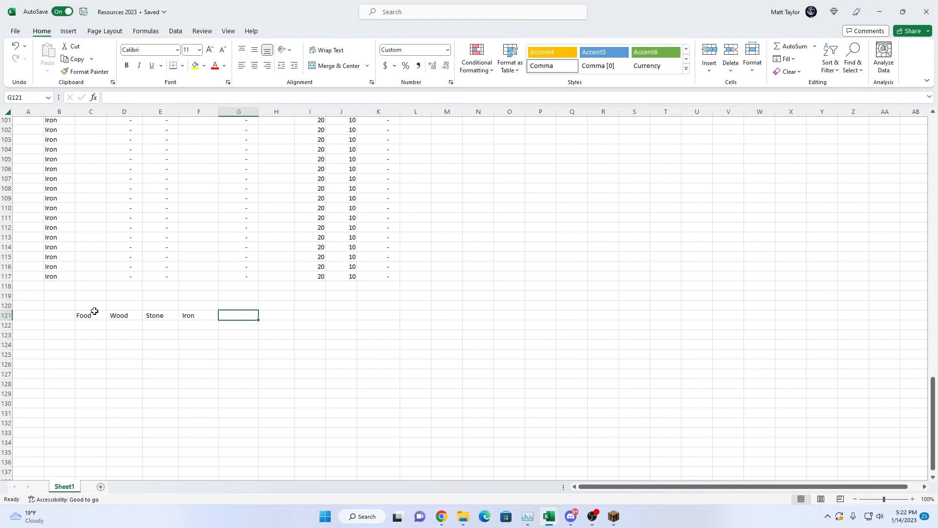
{"action": "key", "text": "Left"}
{"action": "key", "text": "Left"}
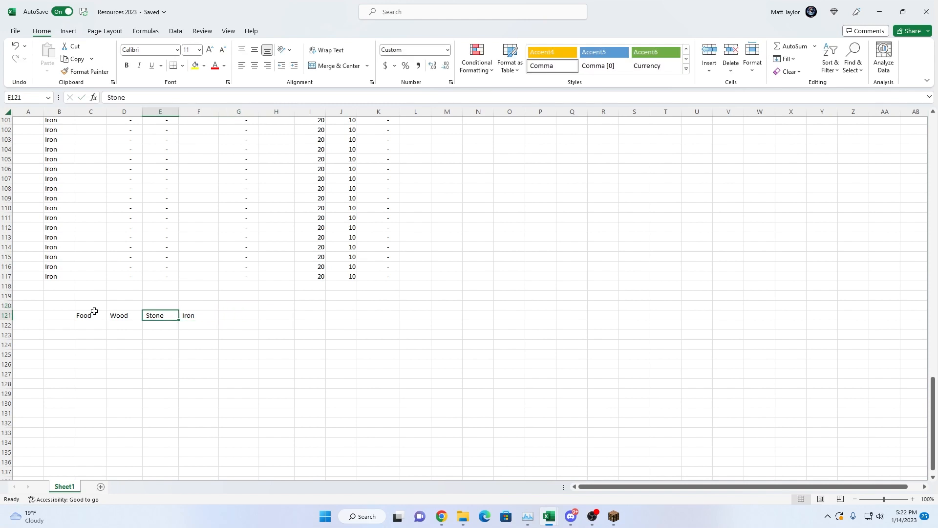
{"action": "left_click_drag", "start_coordinate": [83, 315], "coordinate": [195, 315]}
{"action": "key", "text": "ctrl+c"}
{"action": "left_click", "coordinate": [56, 315]}
{"action": "key", "text": "ctrl+v"}
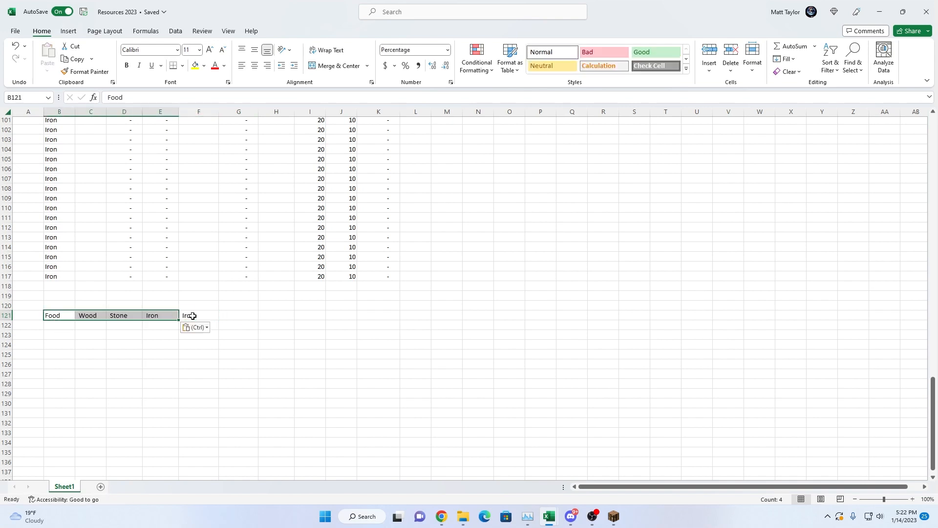
{"action": "left_click", "coordinate": [195, 318]}
{"action": "key", "text": "Delete"}
Enter the heading Rscoursce in G121 and the heading Gems in J120
{"action": "key", "text": "Right"}
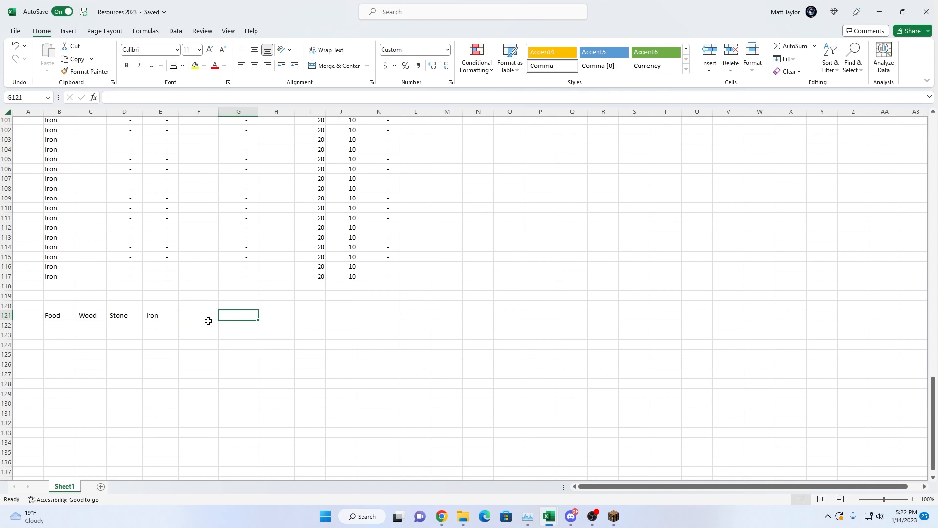
{"action": "type", "text": "Rscoursce"}
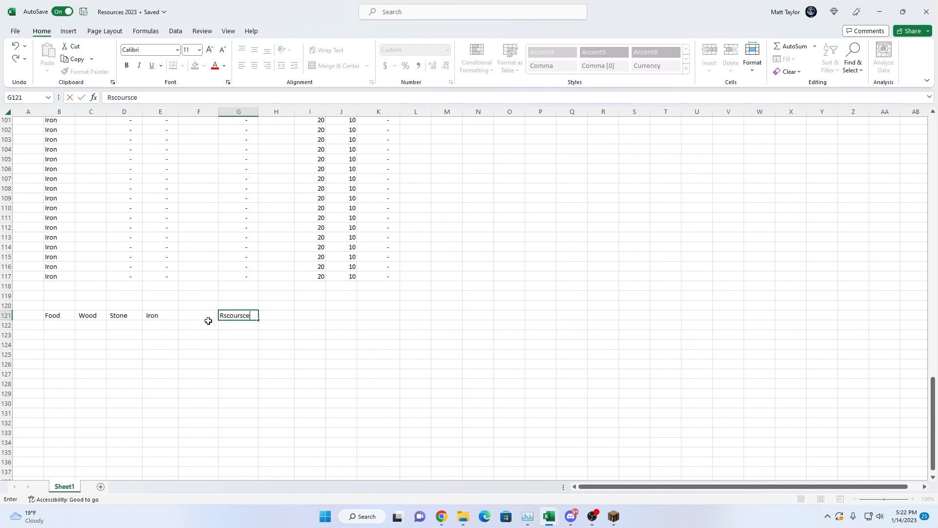
{"action": "key", "text": "Return"}
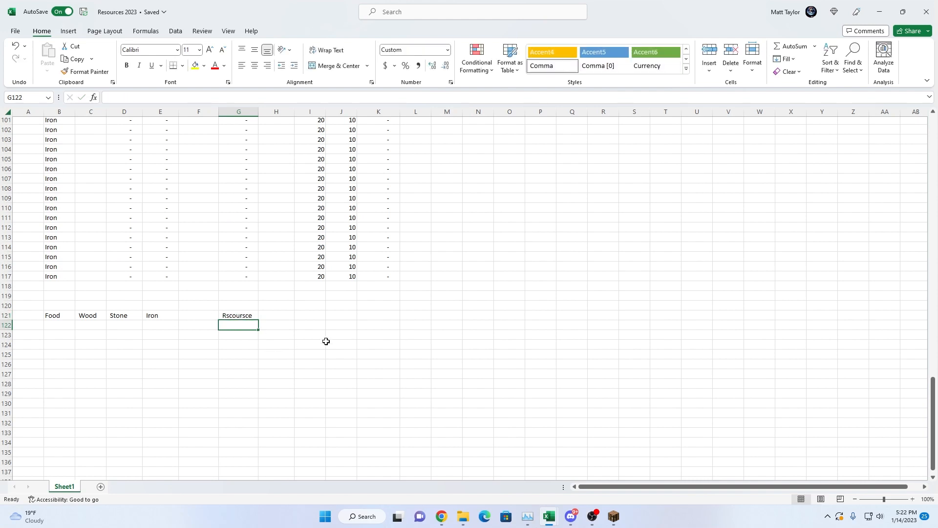
{"action": "left_click", "coordinate": [348, 308]}
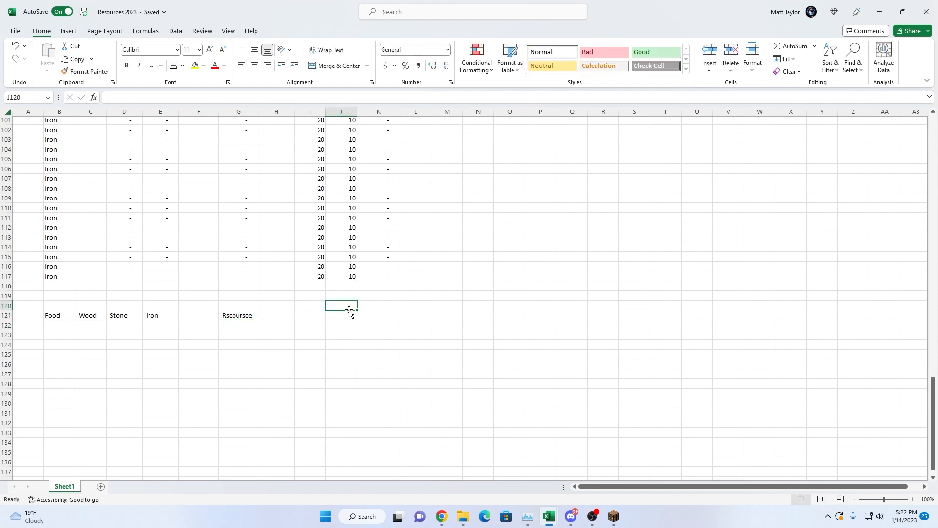
{"action": "key", "text": "Right"}
{"action": "key", "text": "Left"}
{"action": "type", "text": "G"}
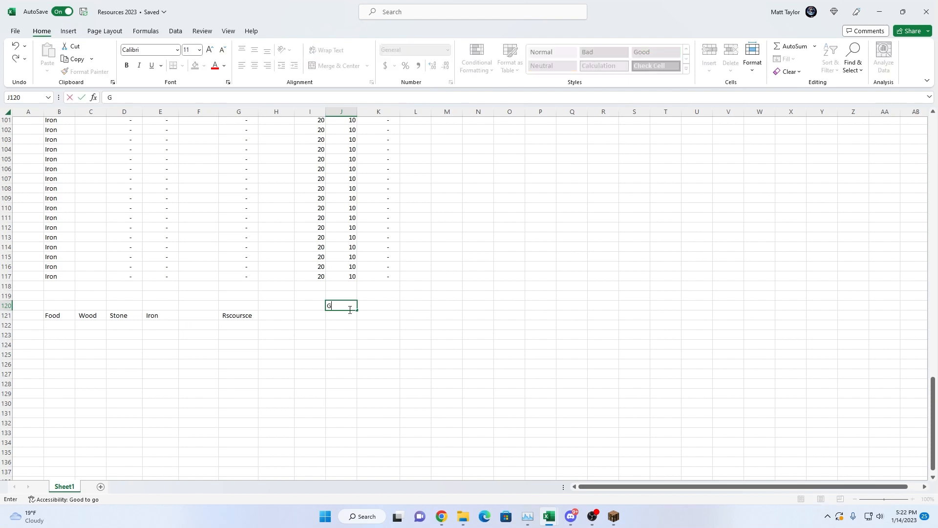
{"action": "key", "text": "Tab"}
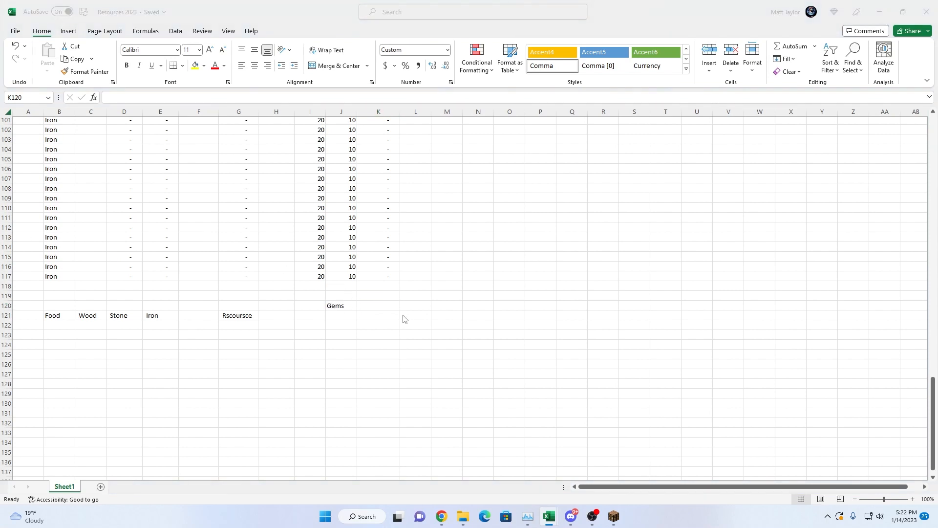
Insert a SUM function in K121 that totals K4:K117
{"action": "left_click", "coordinate": [385, 304]}
{"action": "key", "text": "Return"}
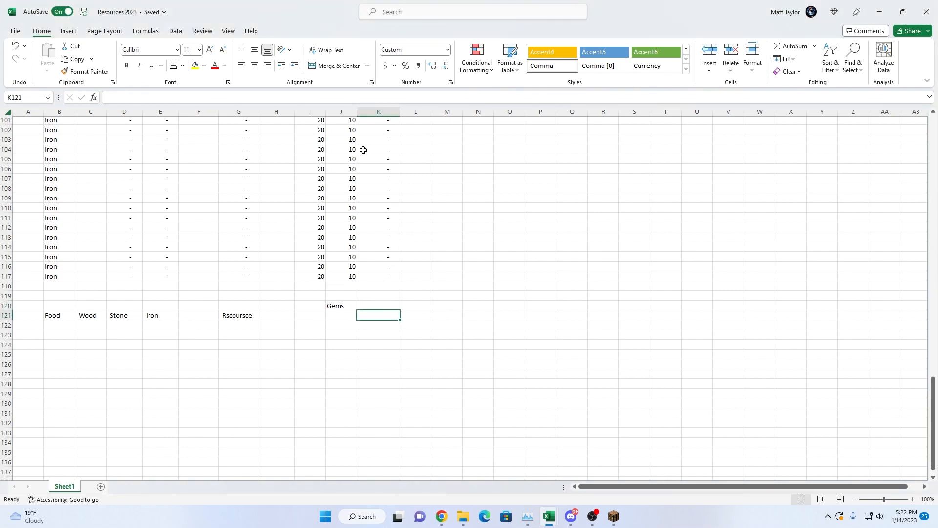
{"action": "left_click", "coordinate": [93, 97]}
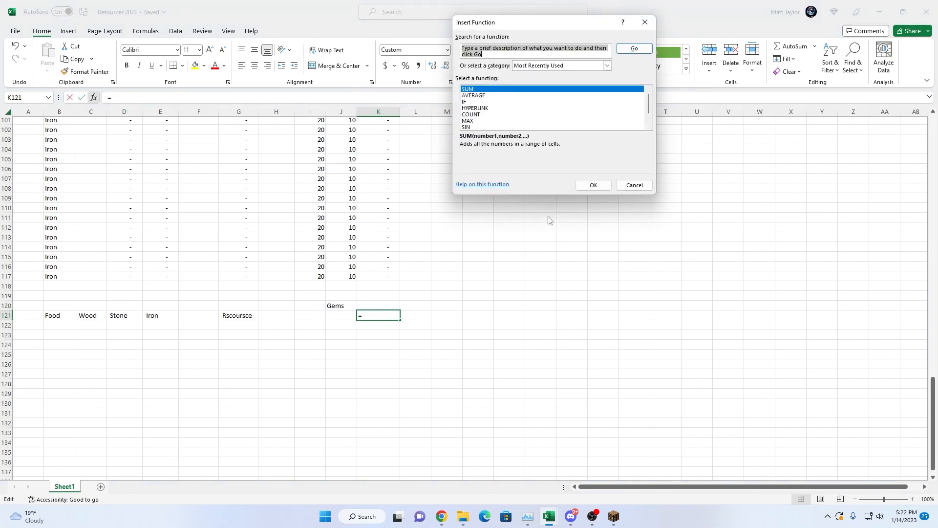
{"action": "left_click", "coordinate": [593, 185]}
{"action": "left_click_drag", "start_coordinate": [390, 358], "coordinate": [383, 149]}
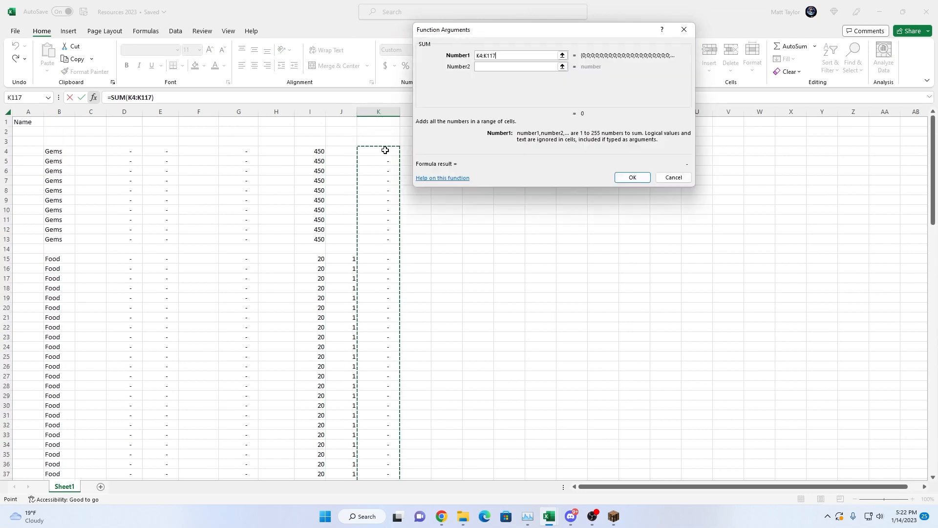
{"action": "key", "text": "Return"}
{"action": "scroll", "coordinate": [523, 196], "scroll_direction": "down", "scroll_amount": 5}
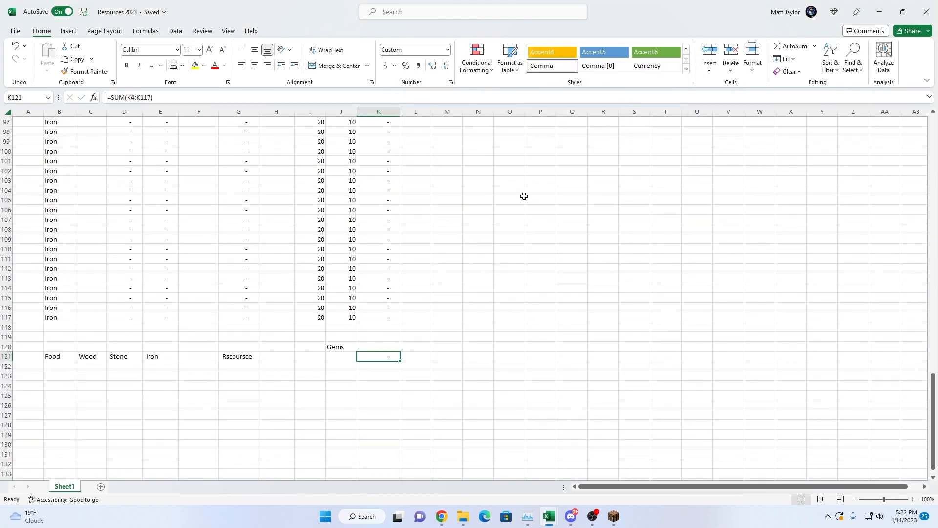
Enter 260000 in M121 and format it with a thousands separator and no decimals
{"action": "left_click", "coordinate": [465, 353]}
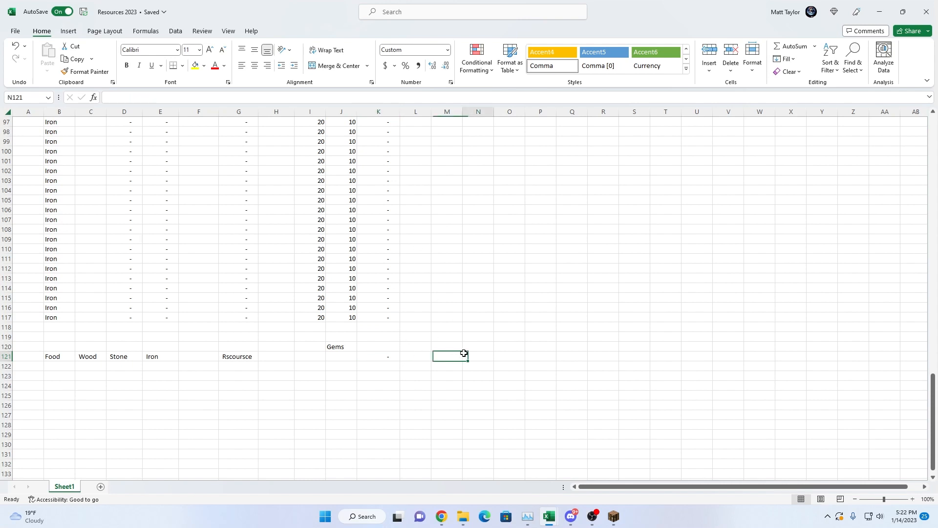
{"action": "key", "text": "Left"}
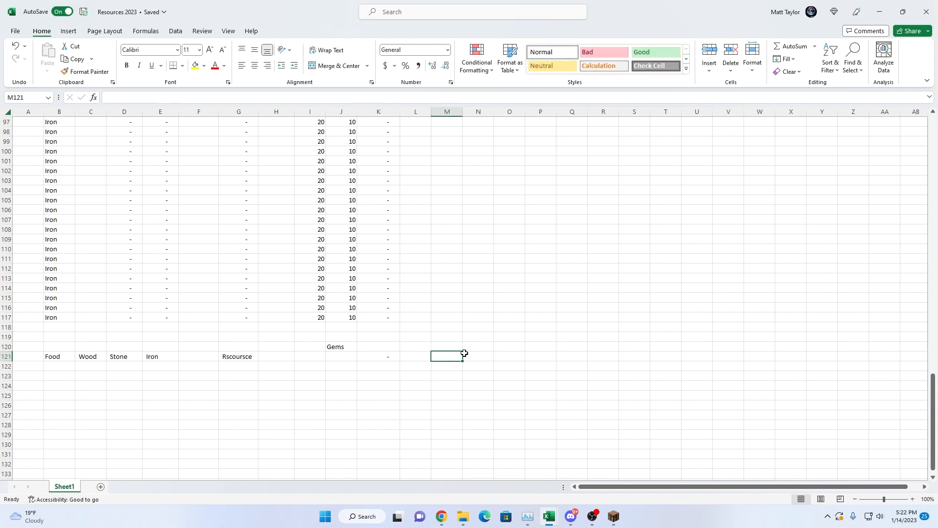
{"action": "type", "text": "2"}
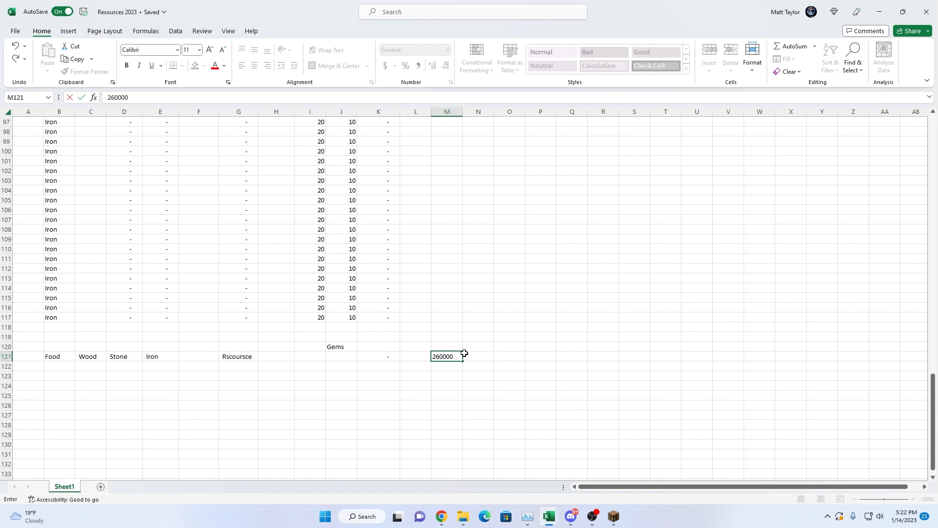
{"action": "type", "text": "60000"}
{"action": "key", "text": "Return"}
{"action": "key", "text": "Up"}
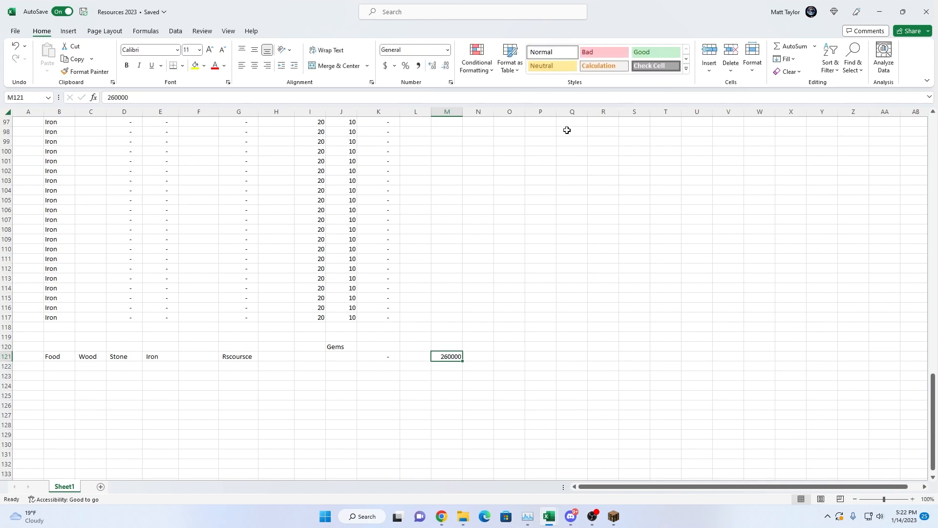
{"action": "left_click", "coordinate": [418, 67]}
{"action": "left_click", "coordinate": [445, 65]}
{"action": "left_click", "coordinate": [445, 65]}
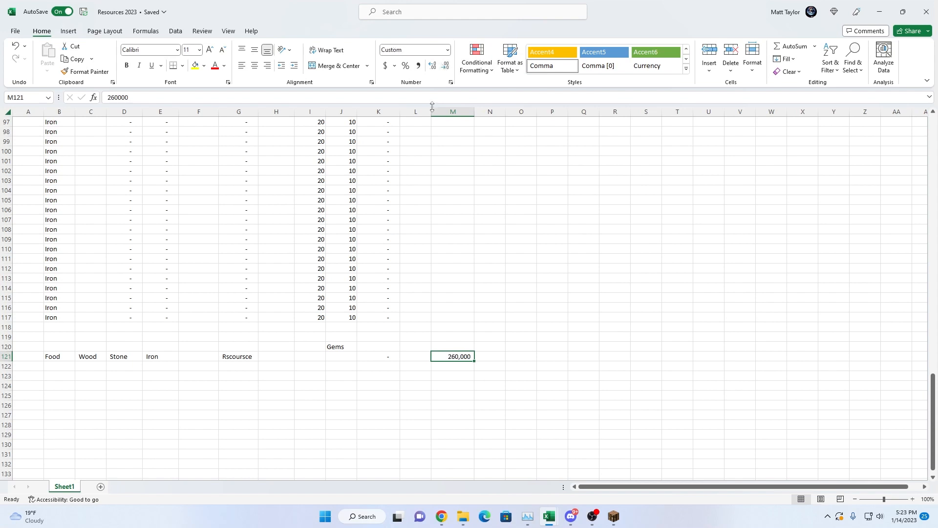
Insert a SUM function in B122 under Food that totals the Food rows G15:G39
{"action": "left_click", "coordinate": [47, 367]}
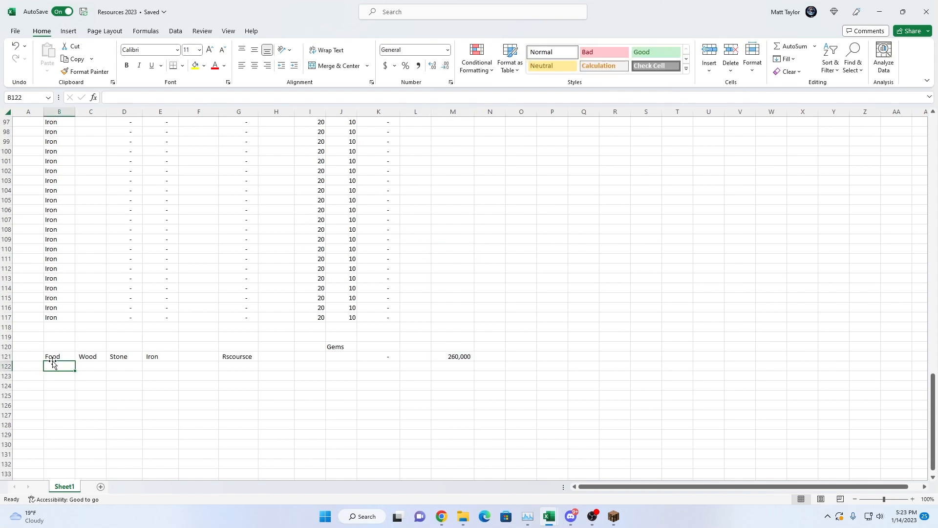
{"action": "scroll", "coordinate": [119, 158], "scroll_direction": "up", "scroll_amount": 4}
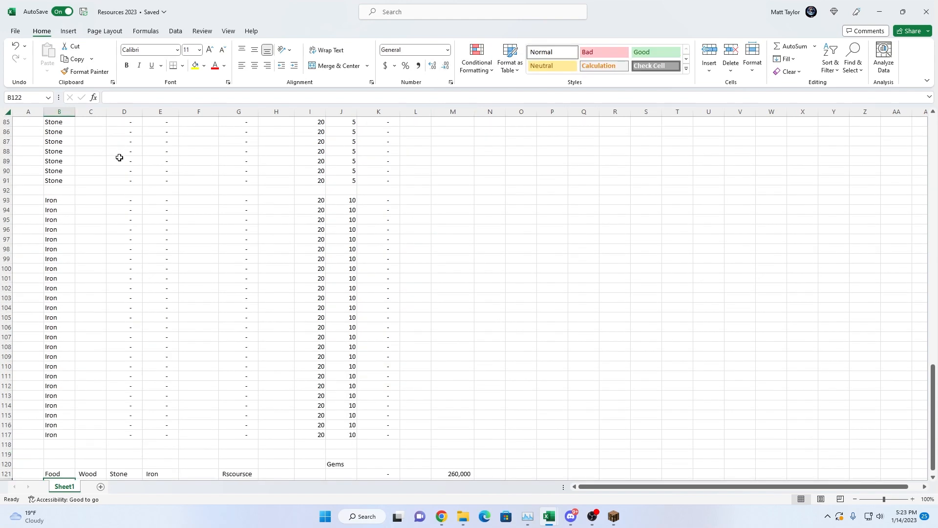
{"action": "left_click", "coordinate": [93, 97]}
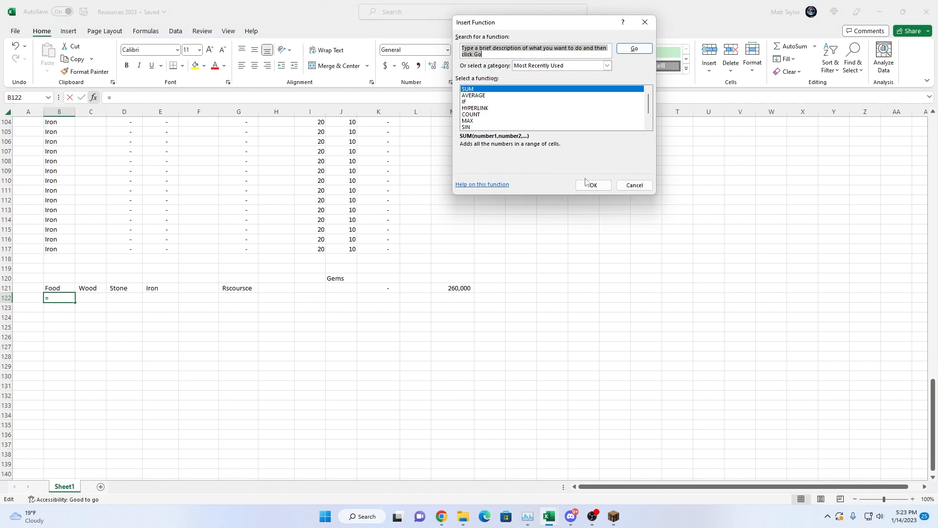
{"action": "left_click", "coordinate": [588, 183]}
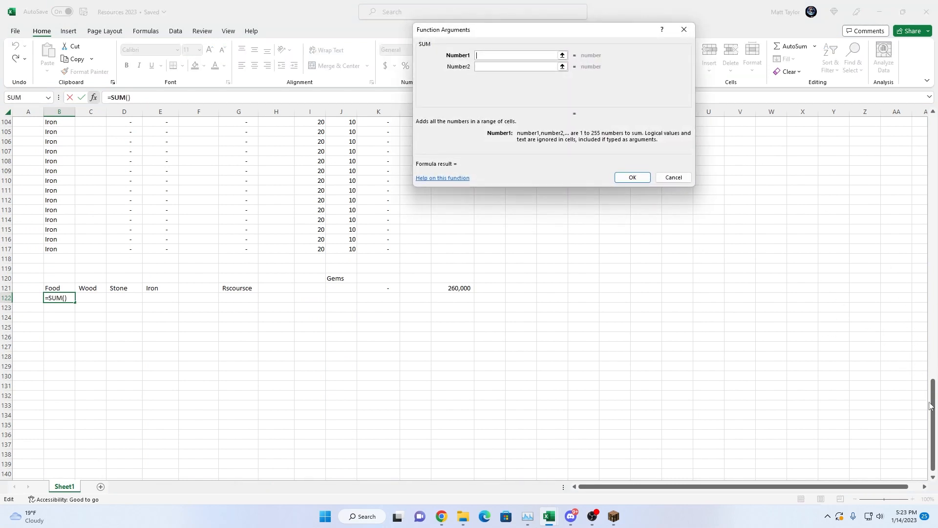
{"action": "left_click_drag", "start_coordinate": [930, 406], "coordinate": [921, 155]}
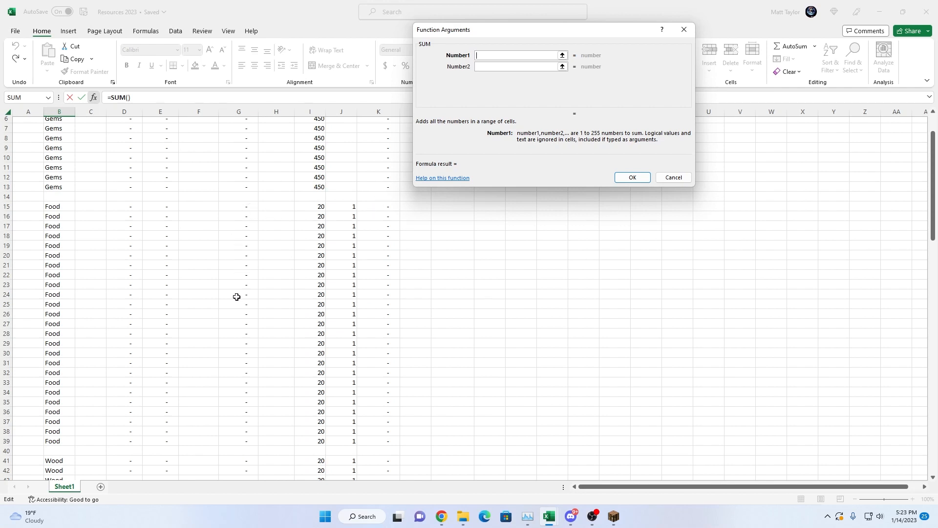
{"action": "left_click_drag", "start_coordinate": [246, 206], "coordinate": [227, 441]}
{"action": "key", "text": "Return"}
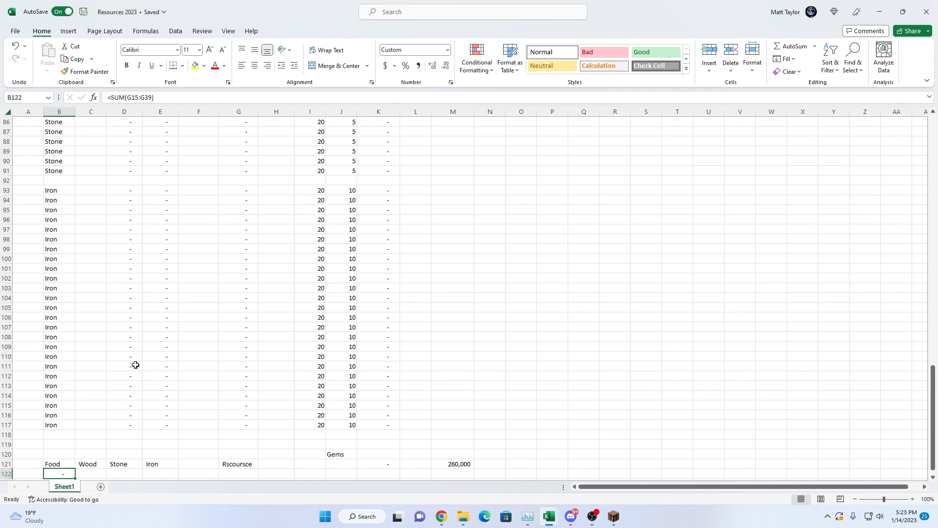
Insert a SUM function in C122 under Wood that totals the Wood rows G41:G65
{"action": "key", "text": "Right"}
{"action": "key", "text": "shift+F3"}
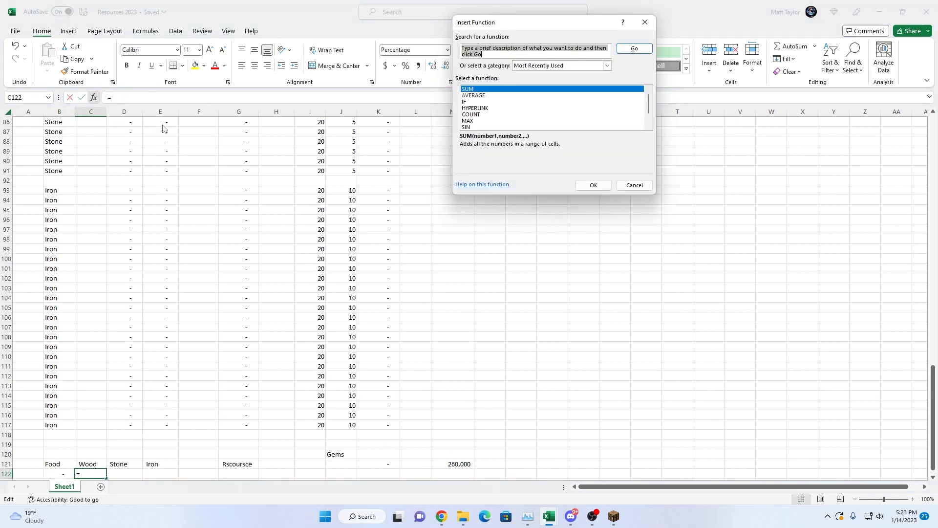
{"action": "left_click", "coordinate": [593, 185]}
{"action": "scroll", "coordinate": [274, 277], "scroll_direction": "up", "scroll_amount": 5}
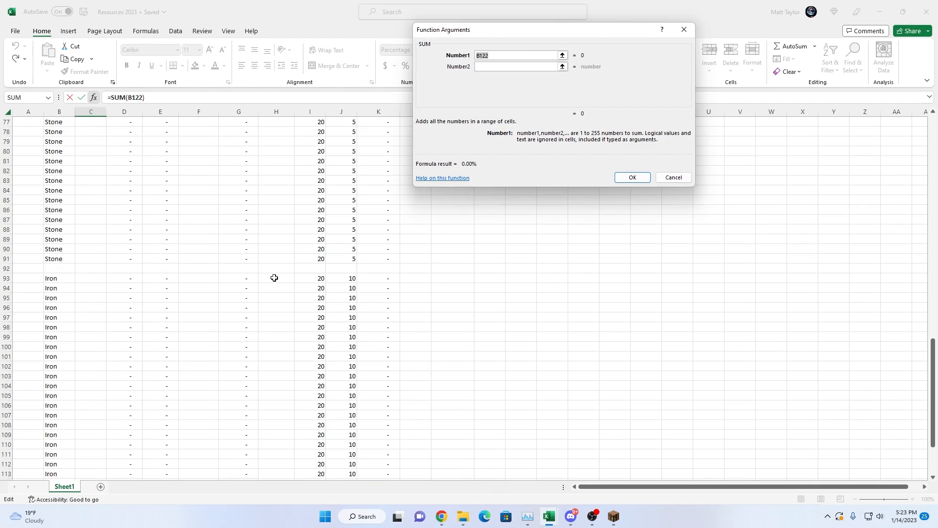
{"action": "scroll", "coordinate": [274, 277], "scroll_direction": "up", "scroll_amount": 3}
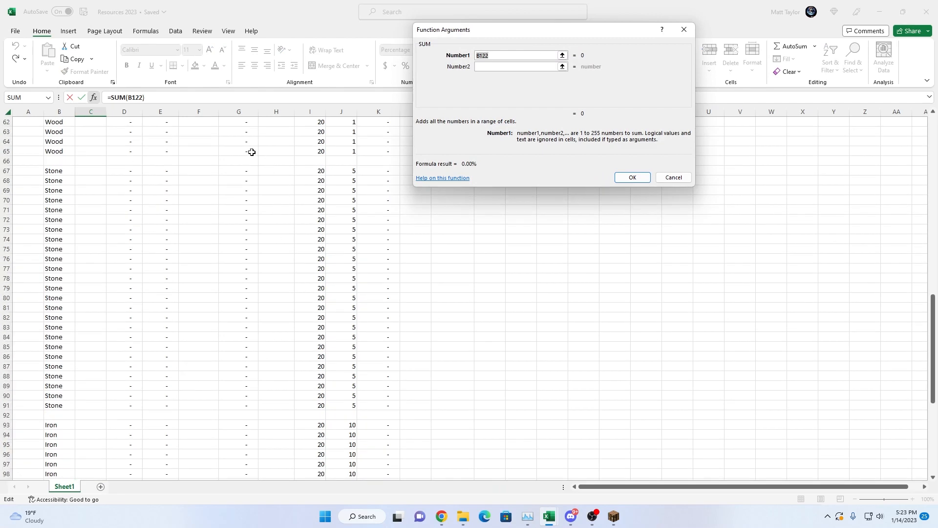
{"action": "left_click_drag", "start_coordinate": [252, 152], "coordinate": [241, 172]}
{"action": "key", "text": "Return"}
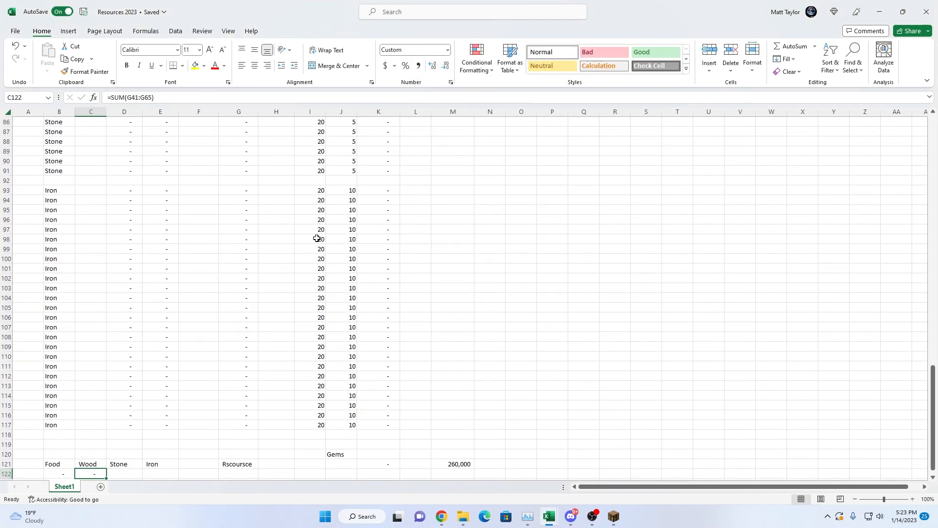
Insert a SUM function in D122 under Stone that totals the Stone rows G67:G91
{"action": "key", "text": "Right"}
{"action": "left_click", "coordinate": [93, 98]}
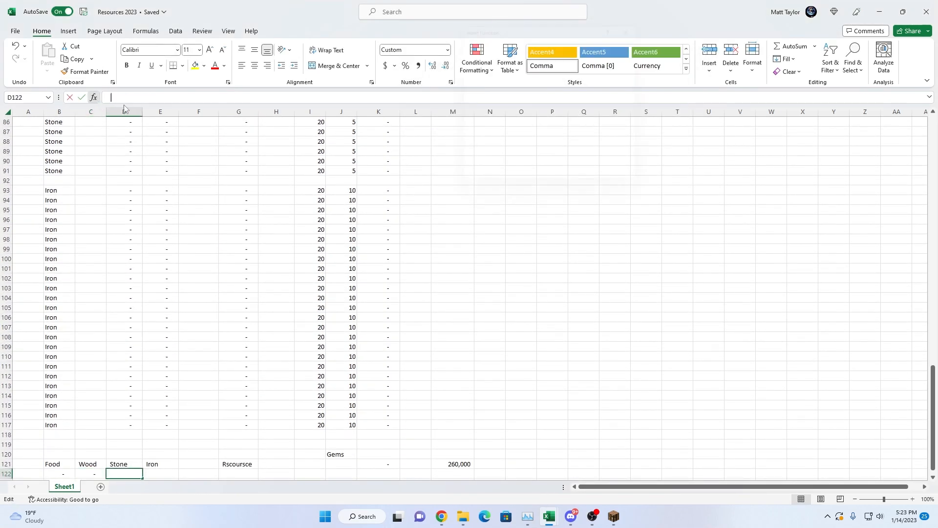
{"action": "left_click", "coordinate": [604, 187]}
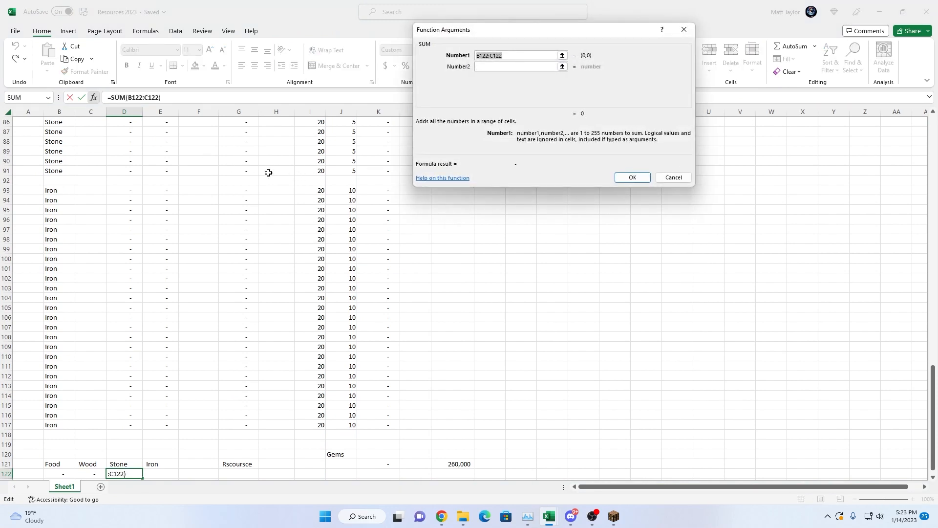
{"action": "left_click_drag", "start_coordinate": [247, 171], "coordinate": [239, 135]}
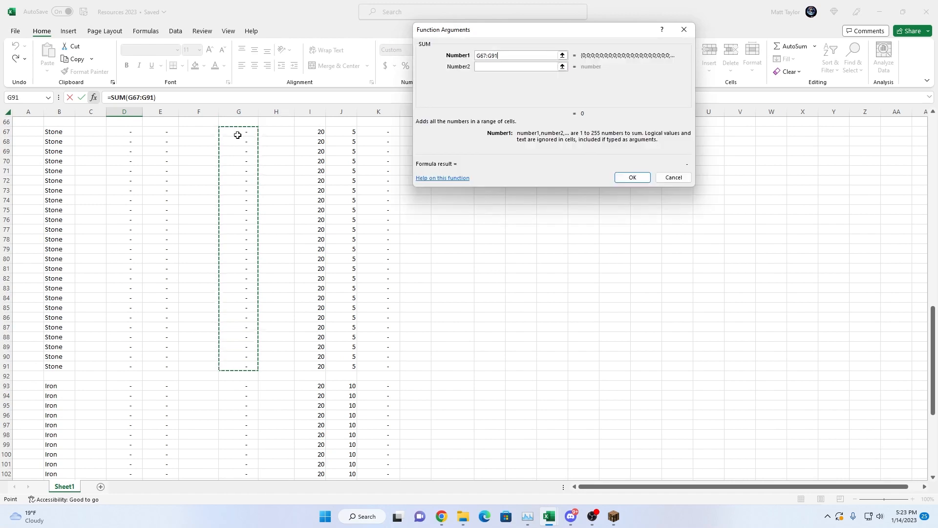
{"action": "key", "text": "Return"}
{"action": "scroll", "coordinate": [220, 188], "scroll_direction": "down", "scroll_amount": 1}
Insert a SUM function in E122 under Iron that totals the Iron rows G93:G117
{"action": "key", "text": "Right"}
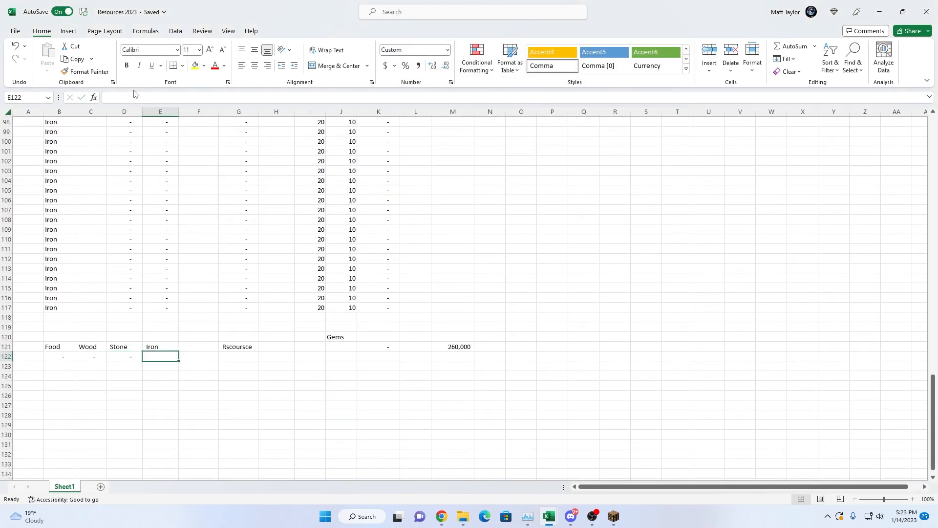
{"action": "left_click", "coordinate": [94, 98]}
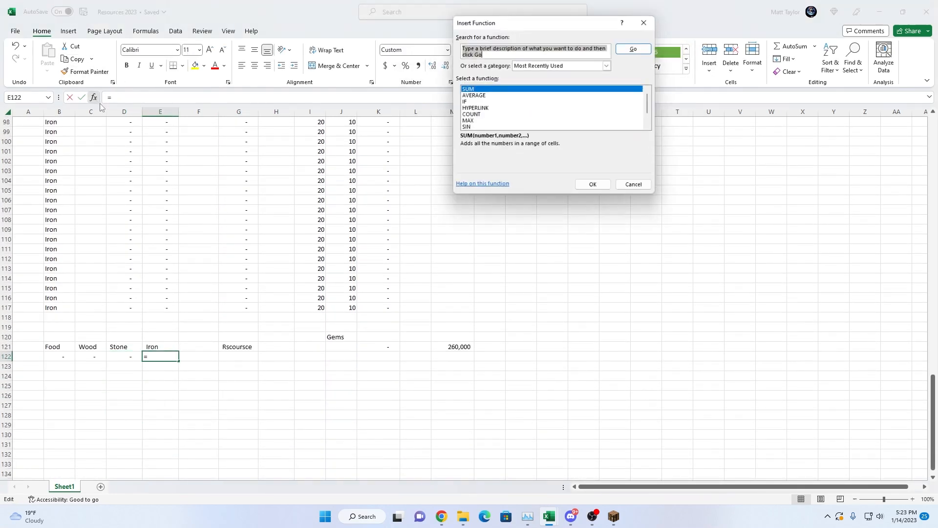
{"action": "left_click", "coordinate": [593, 185]}
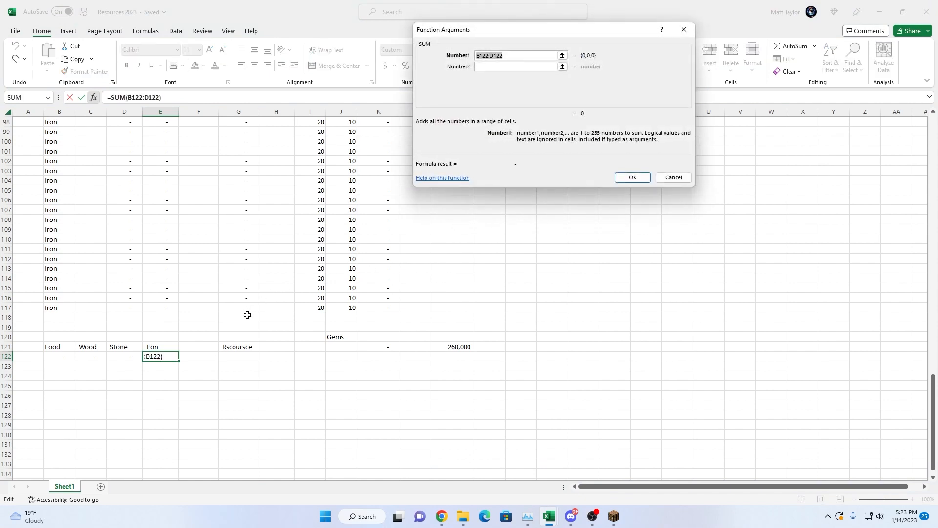
{"action": "left_click_drag", "start_coordinate": [246, 308], "coordinate": [235, 160]}
{"action": "key", "text": "Return"}
{"action": "key", "text": "Right"}
{"action": "key", "text": "Right"}
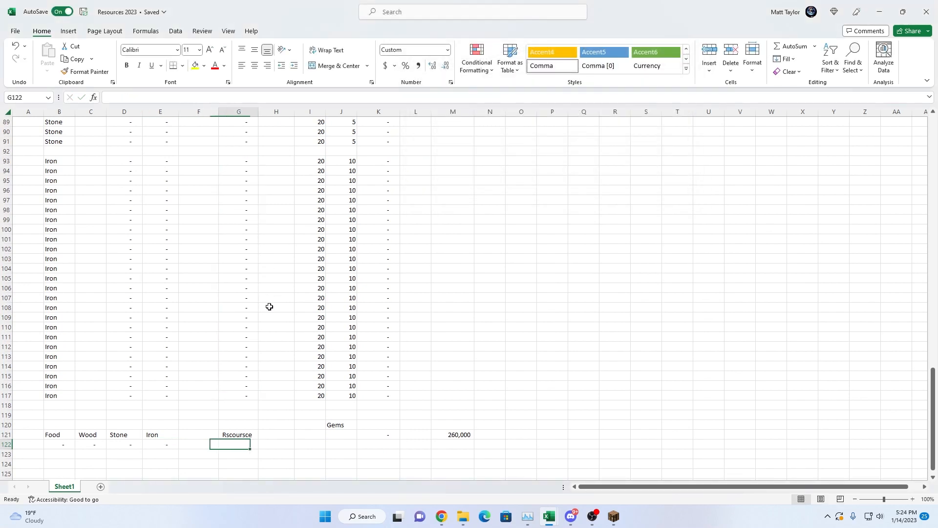
Insert a SUM function in G122 under Rscoursce that totals the four resource sums B122:E122
{"action": "left_click", "coordinate": [93, 98]}
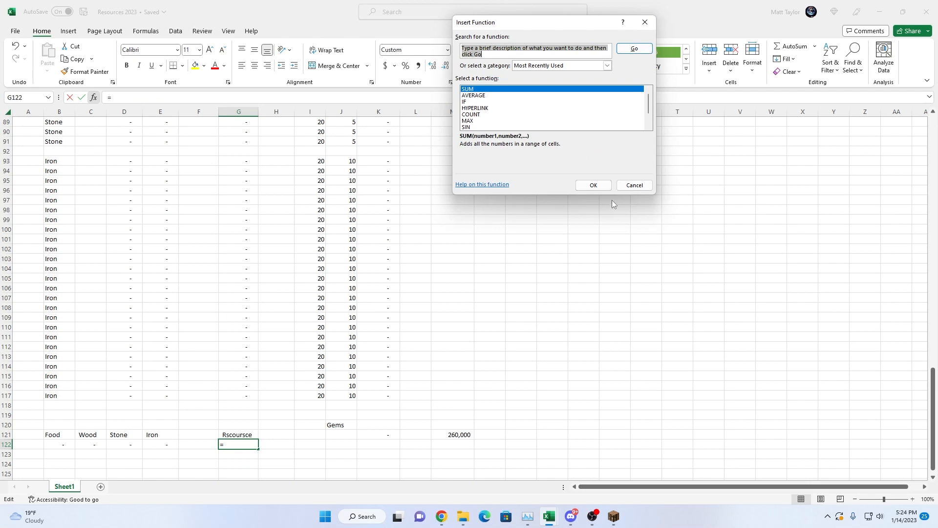
{"action": "left_click", "coordinate": [593, 185]}
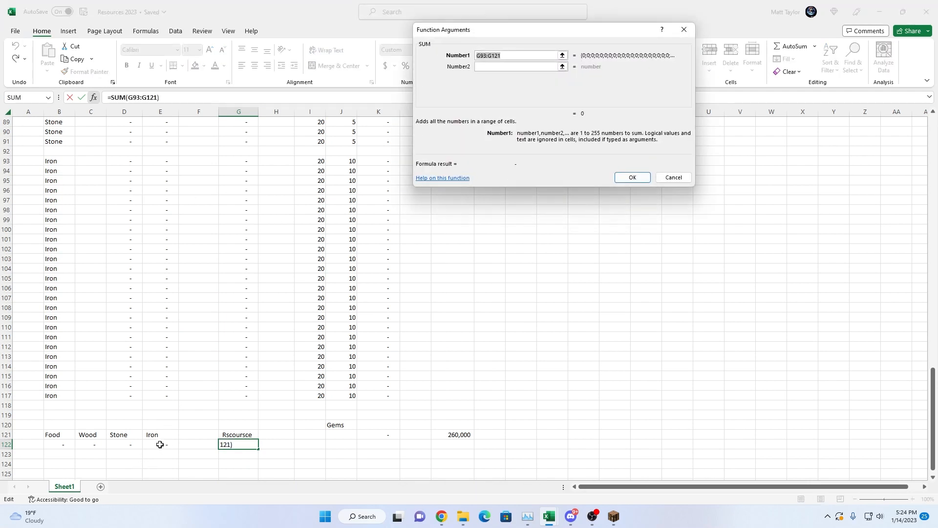
{"action": "left_click_drag", "start_coordinate": [160, 444], "coordinate": [59, 443]}
{"action": "key", "text": "Return"}
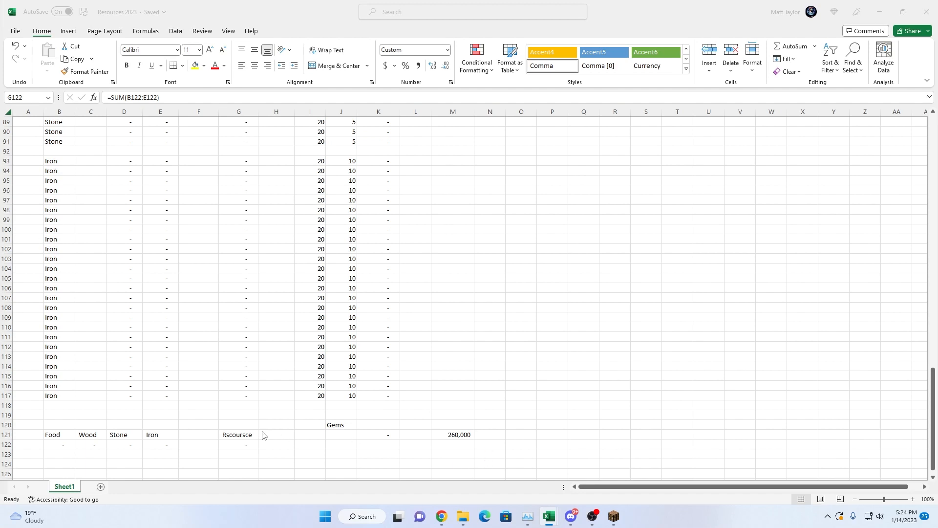
{"action": "left_click", "coordinate": [247, 443]}
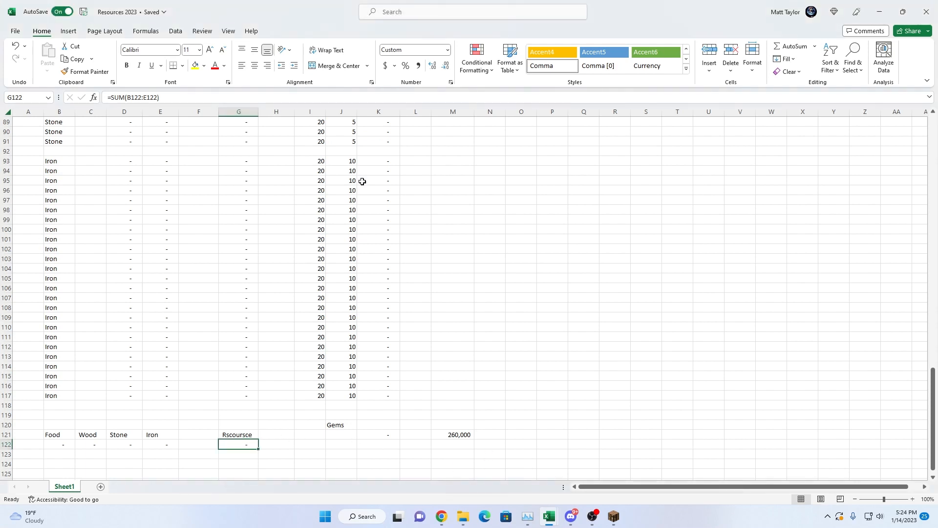
{"action": "left_click", "coordinate": [141, 98]}
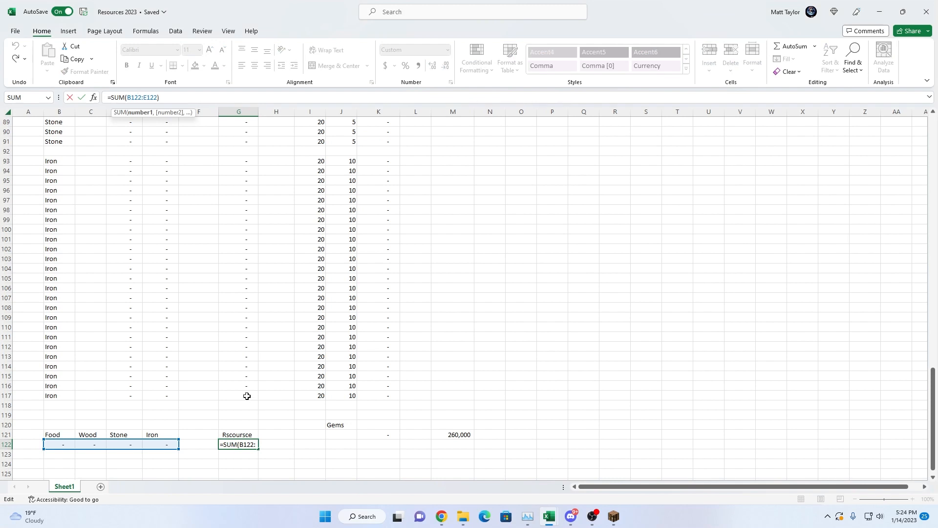
{"action": "key", "text": "Escape"}
{"action": "left_click_drag", "start_coordinate": [247, 394], "coordinate": [240, 1]}
{"action": "left_click_drag", "start_coordinate": [232, 49], "coordinate": [241, 258]}
{"action": "key", "text": "Return"}
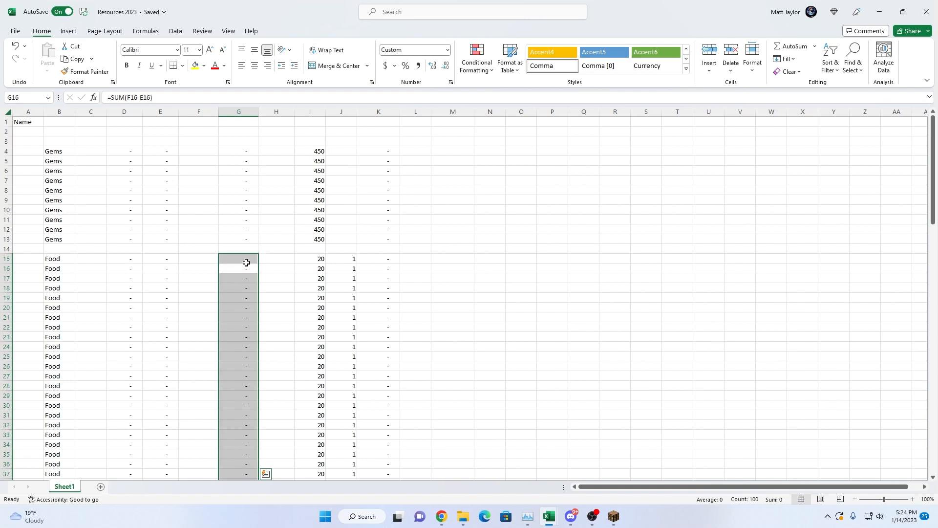
{"action": "key", "text": "Return"}
{"action": "key", "text": "Return"}
{"action": "left_click", "coordinate": [465, 250]}
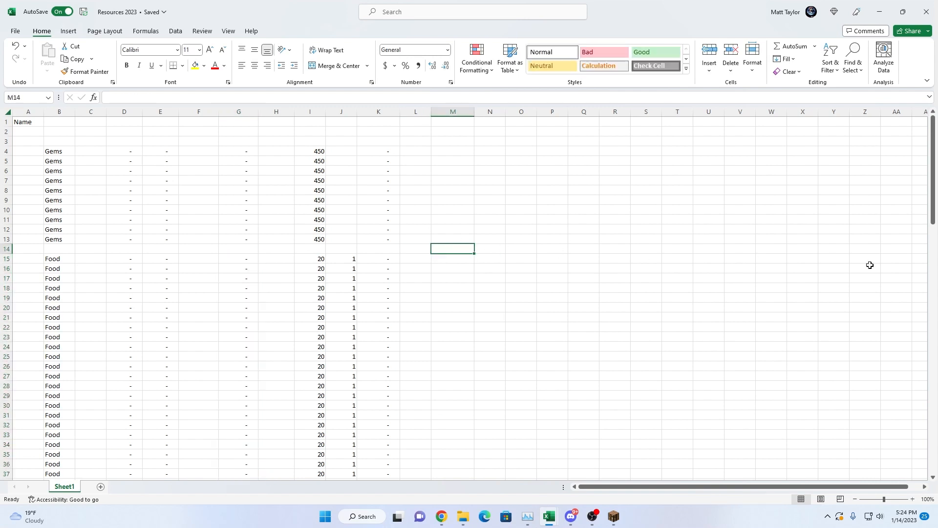
Replace the B122:E122 range in G122's SUM formula with the column G resource rows above it, from G117 upward
{"action": "left_click_drag", "start_coordinate": [934, 220], "coordinate": [877, 465]}
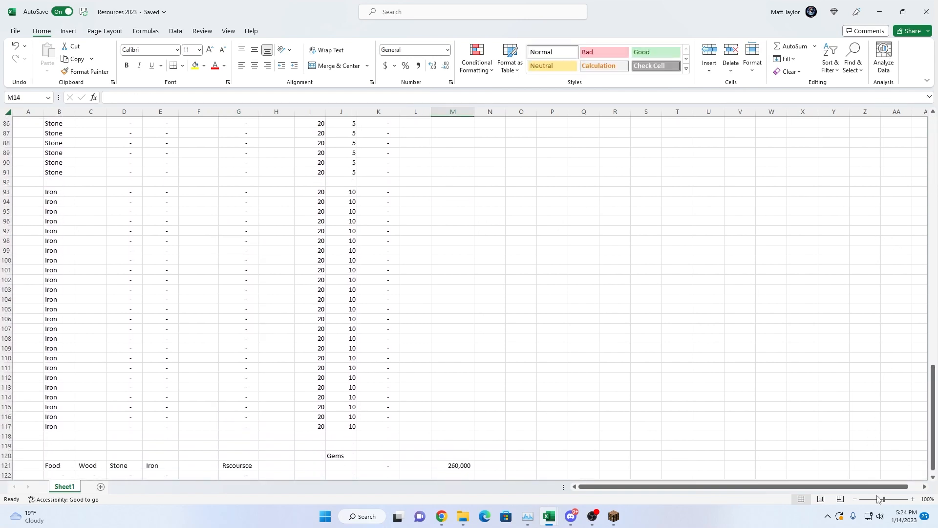
{"action": "scroll", "coordinate": [489, 430], "scroll_direction": "down", "scroll_amount": 2}
{"action": "left_click", "coordinate": [243, 416]}
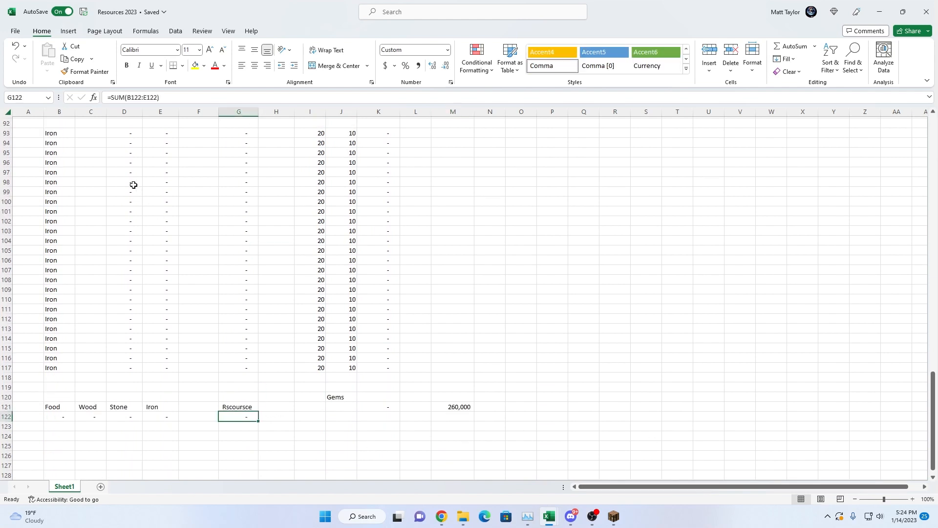
{"action": "left_click", "coordinate": [131, 96]}
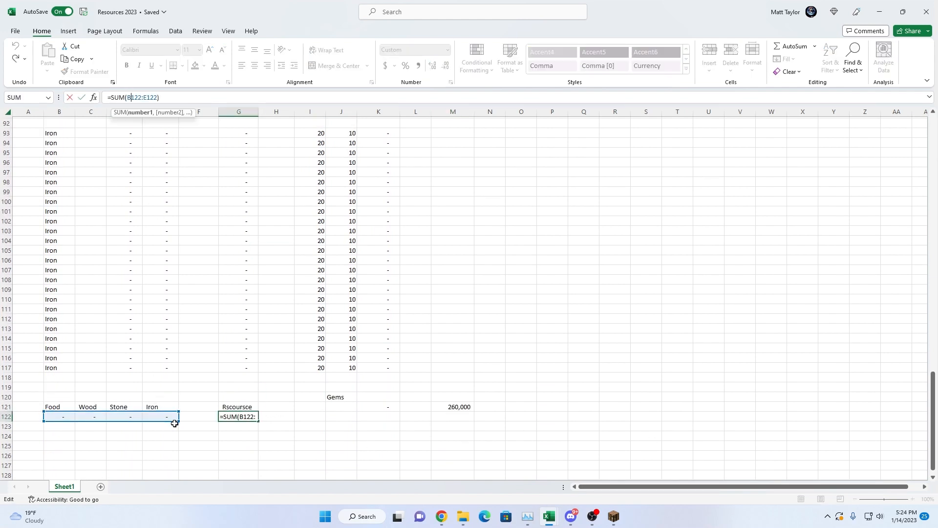
{"action": "key", "text": "Left"}
{"action": "key", "text": "Delete"}
{"action": "key", "text": "Delete"}
{"action": "key", "text": "Delete"}
{"action": "key", "text": "Delete"}
{"action": "key", "text": "Delete"}
{"action": "key", "text": "Delete"}
{"action": "key", "text": "Delete"}
{"action": "key", "text": "Delete"}
{"action": "key", "text": "Delete"}
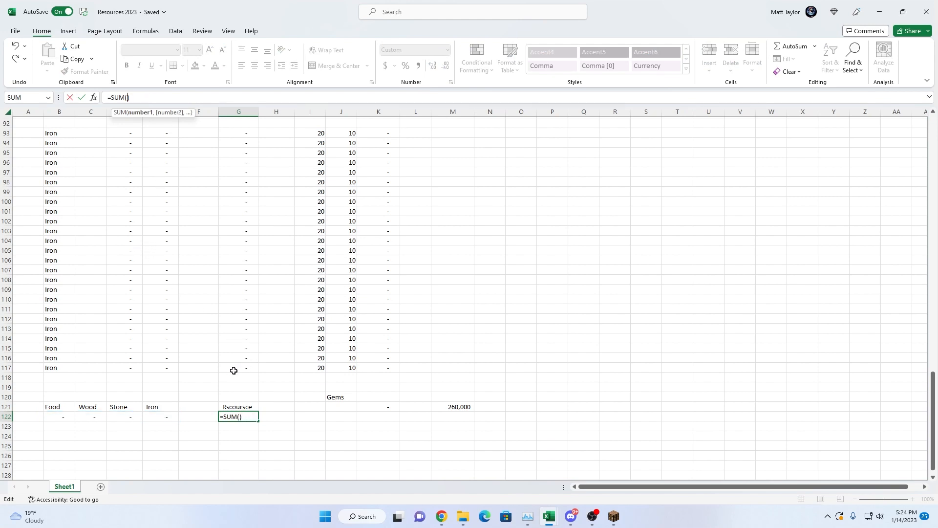
{"action": "left_click_drag", "start_coordinate": [233, 370], "coordinate": [239, 256]}
{"action": "key", "text": "Return"}
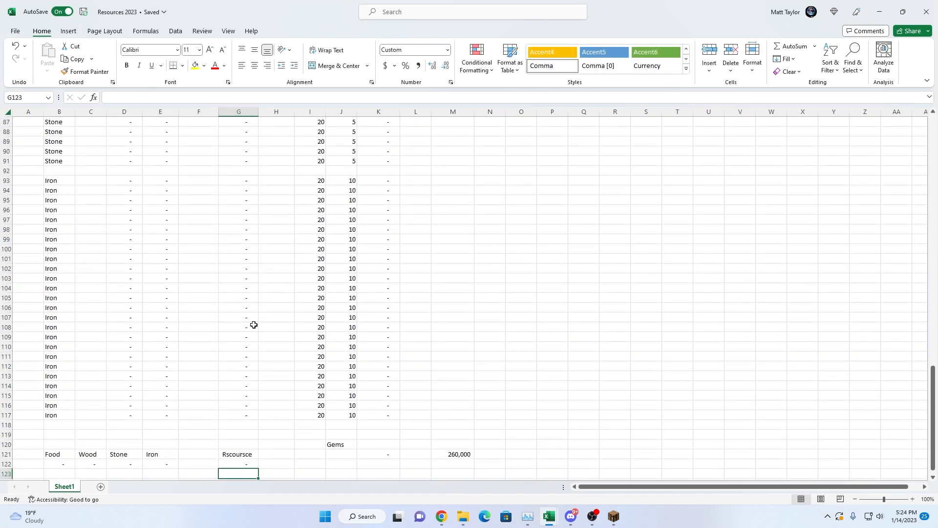
Insert a SUM function in J121 under Gems that totals the Gems rows G4:G13
{"action": "left_click", "coordinate": [344, 454]}
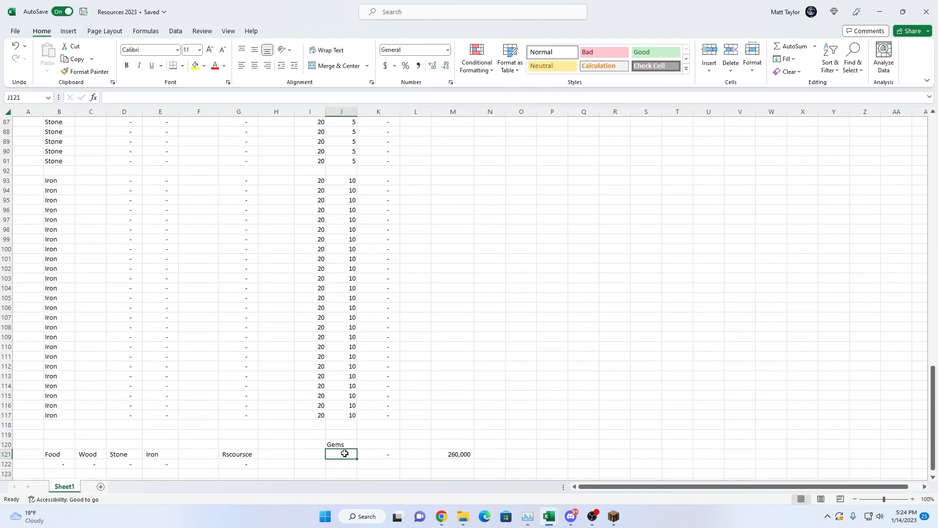
{"action": "left_click", "coordinate": [93, 98]}
{"action": "left_click", "coordinate": [608, 185]}
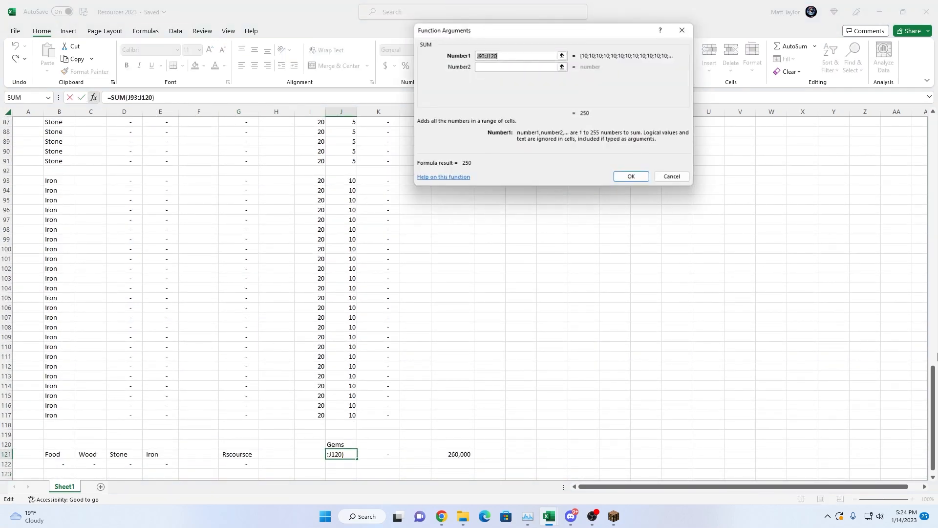
{"action": "left_click_drag", "start_coordinate": [932, 406], "coordinate": [927, 125]}
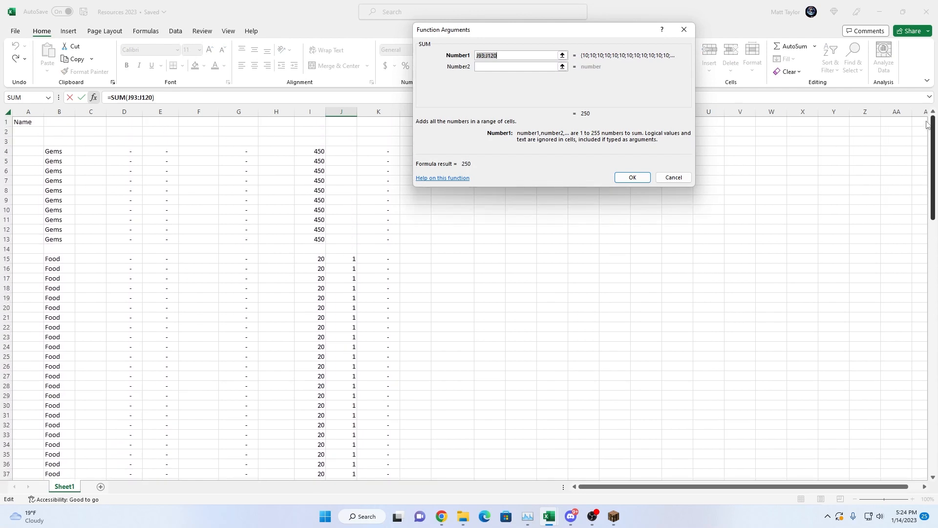
{"action": "left_click_drag", "start_coordinate": [229, 147], "coordinate": [249, 239]}
{"action": "key", "text": "Return"}
{"action": "scroll", "coordinate": [317, 280], "scroll_direction": "down", "scroll_amount": 2}
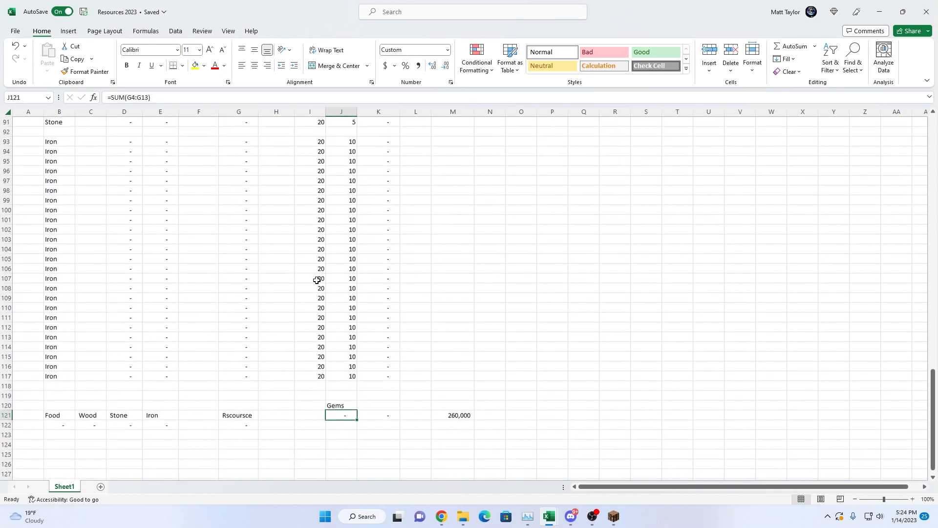
Enter 30,000 as a test amount in F93 of the first Iron row
{"action": "left_click", "coordinate": [209, 270]}
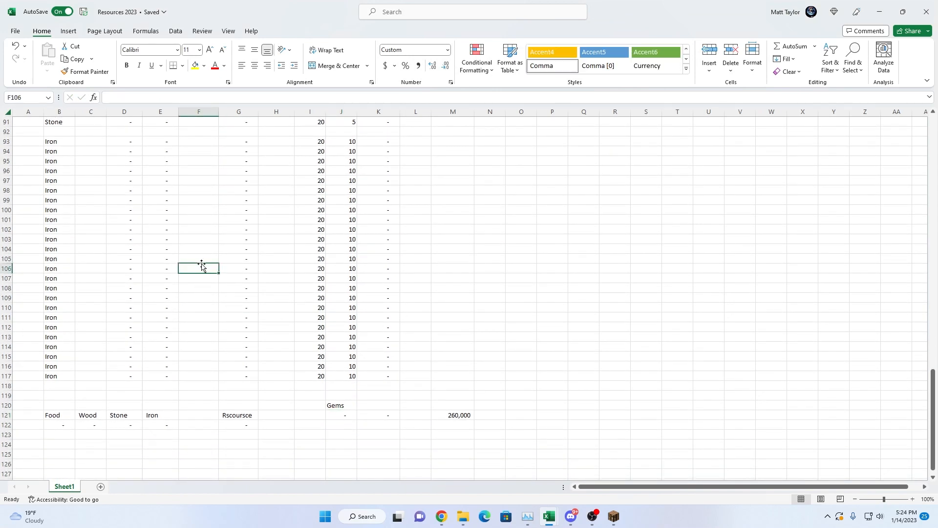
{"action": "left_click", "coordinate": [193, 145]}
{"action": "type", "text": "30,000"}
{"action": "key", "text": "Return"}
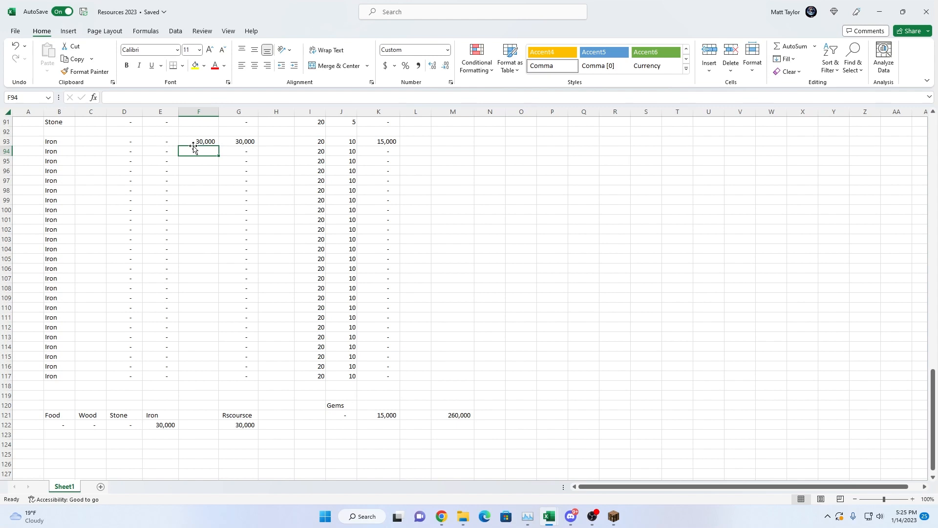
Enter 22% in C93 and 50% in C94 as percentages of the first two Iron rows
{"action": "key", "text": "Up"}
{"action": "key", "text": "Left"}
{"action": "key", "text": "Left"}
{"action": "key", "text": "Left"}
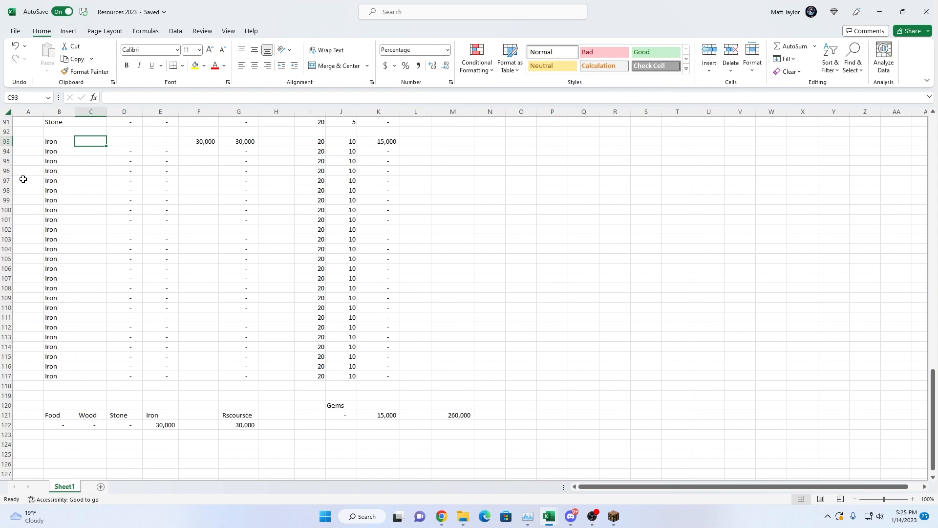
{"action": "scroll", "coordinate": [24, 178], "scroll_direction": "up", "scroll_amount": 4}
{"action": "key", "text": "alt+Tab"}
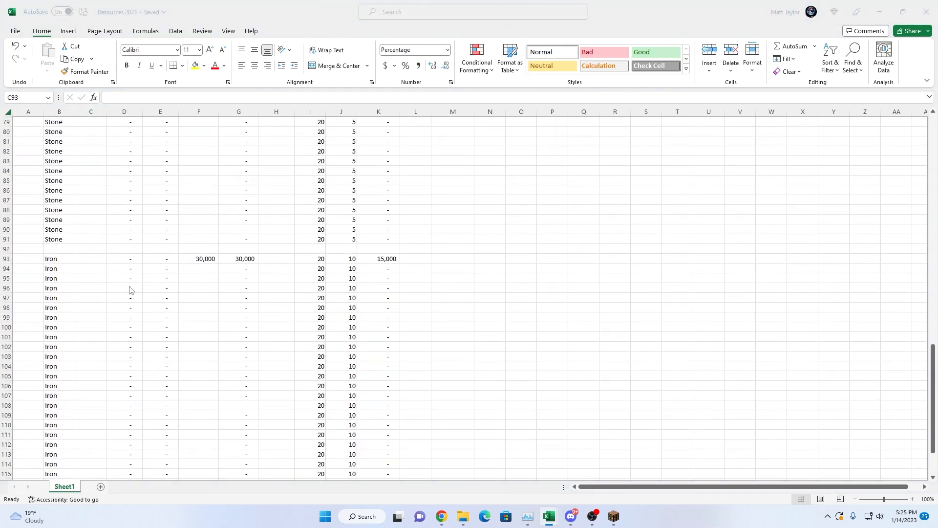
{"action": "left_click", "coordinate": [104, 259]}
{"action": "key", "text": "Right"}
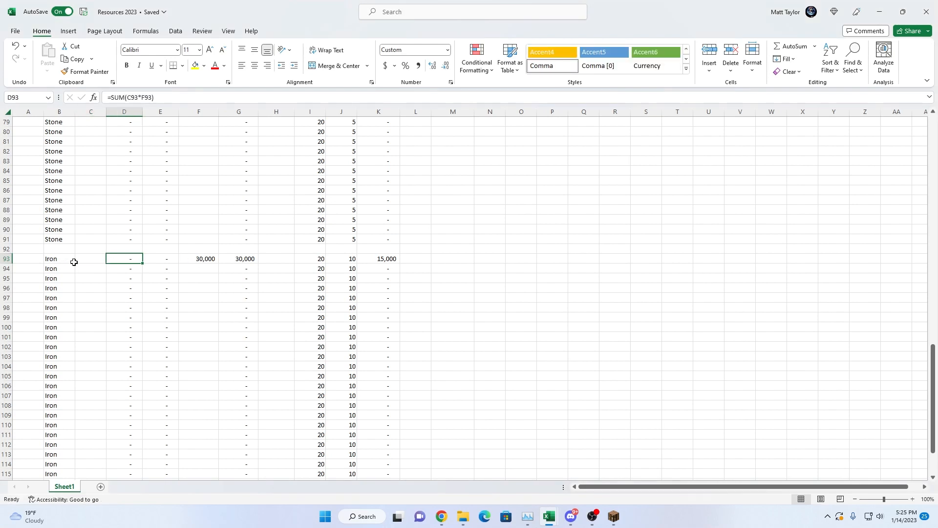
{"action": "key", "text": "Left"}
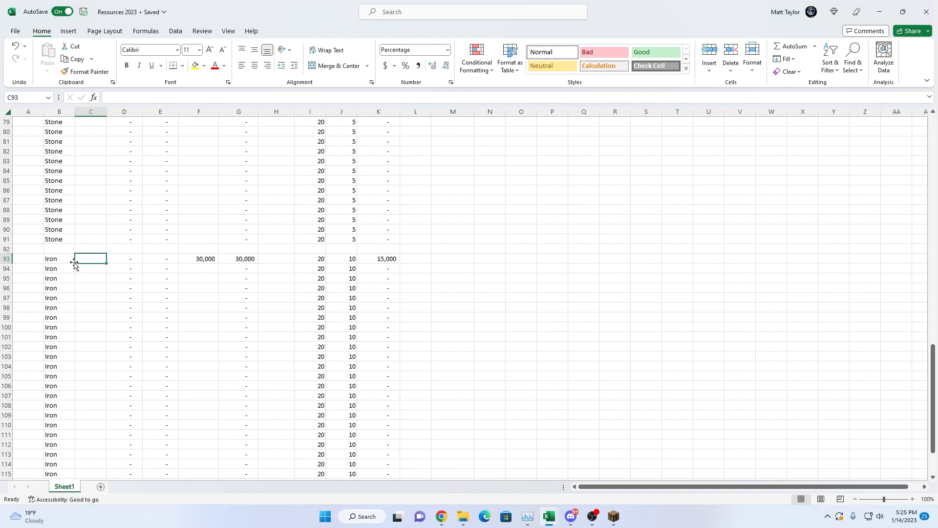
{"action": "type", "text": "22"}
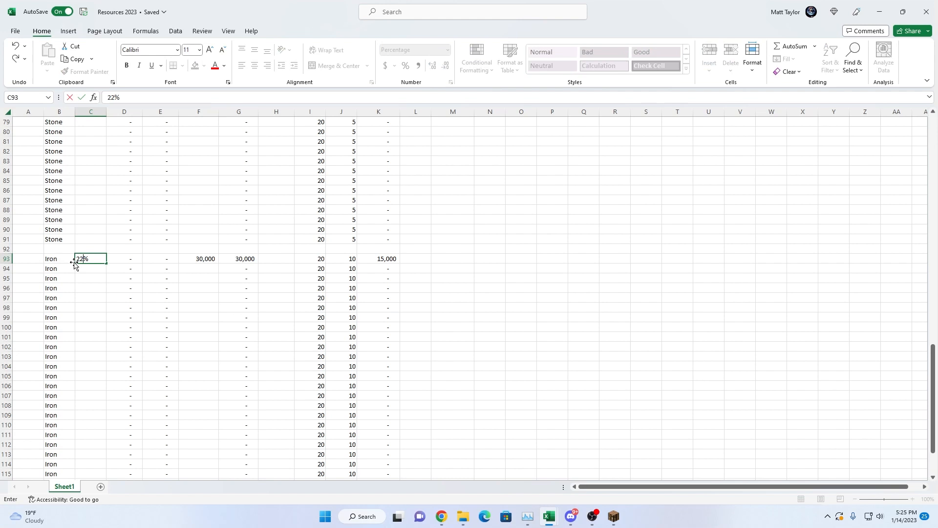
{"action": "key", "text": "Return"}
{"action": "type", "text": "50"}
{"action": "key", "text": "ctrl+Return"}
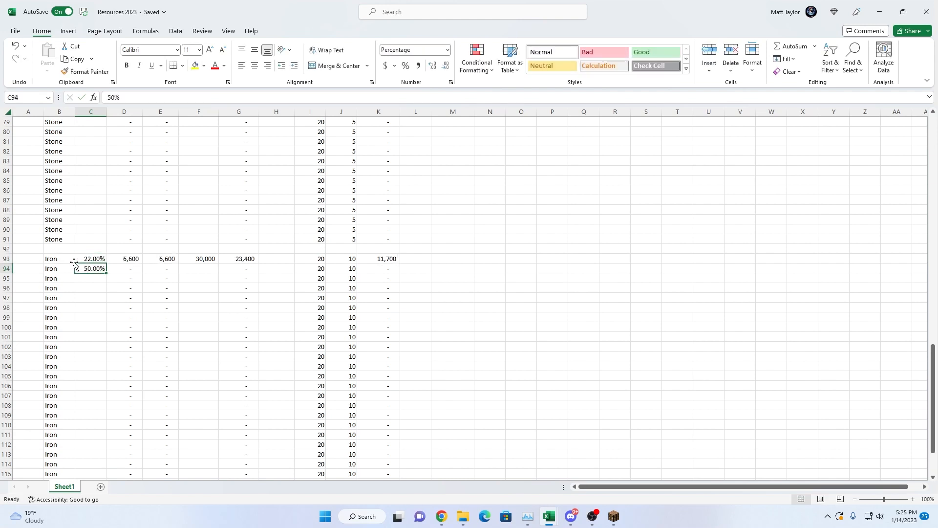
Set the first Iron row's percentage in C93 to 22.5% and clear the percentage in C94
{"action": "key", "text": "Up"}
{"action": "type", "text": "22.5"}
{"action": "key", "text": "Return"}
{"action": "key", "text": "BackSpace"}
{"action": "key", "text": "Right"}
{"action": "key", "text": "Right"}
{"action": "key", "text": "Right"}
{"action": "key", "text": "Right"}
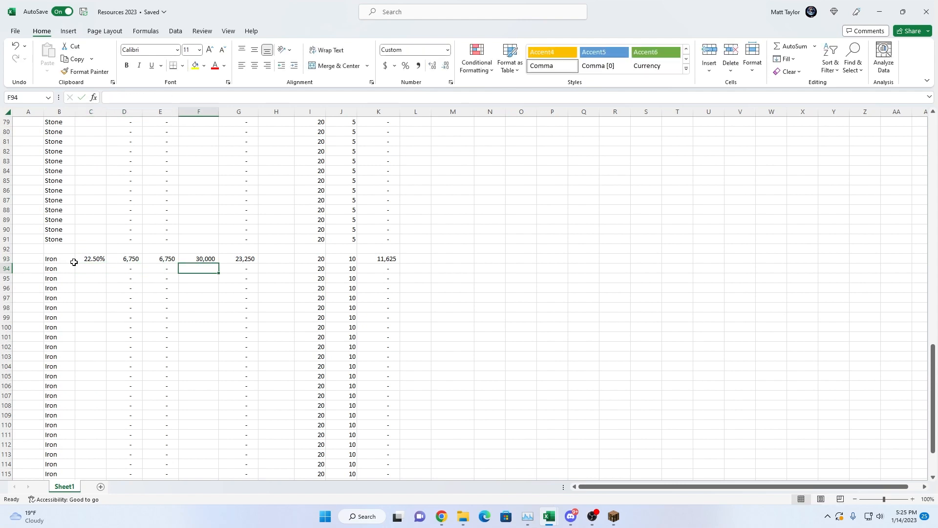
Enter 23,240 as a test amount in H93 of the first Iron row
{"action": "scroll", "coordinate": [73, 281], "scroll_direction": "down", "scroll_amount": 4}
{"action": "scroll", "coordinate": [291, 290], "scroll_direction": "up", "scroll_amount": 1}
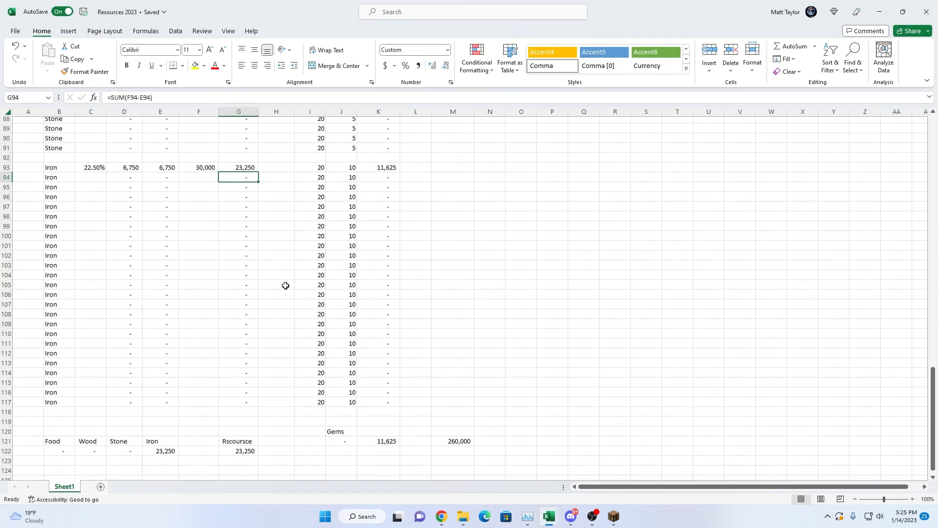
{"action": "left_click", "coordinate": [264, 168]}
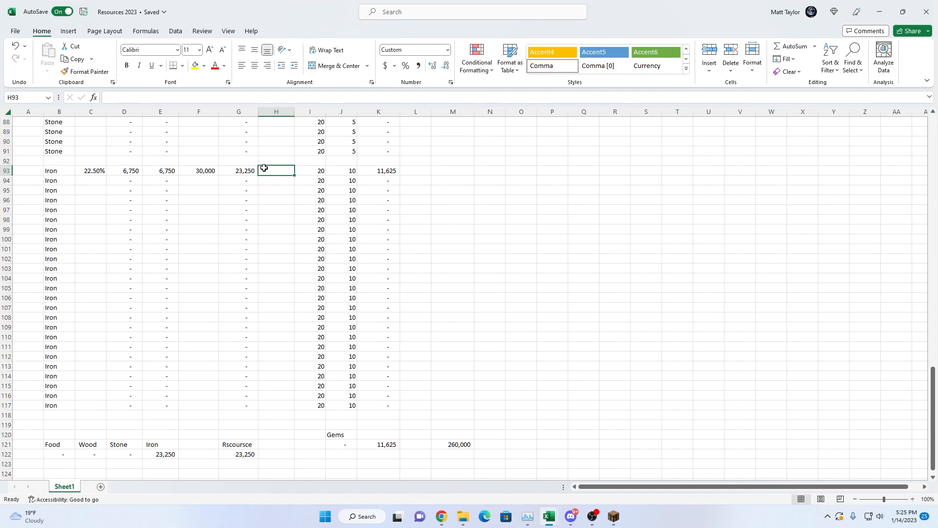
{"action": "type", "text": "2,3"}
{"action": "type", "text": "4"}
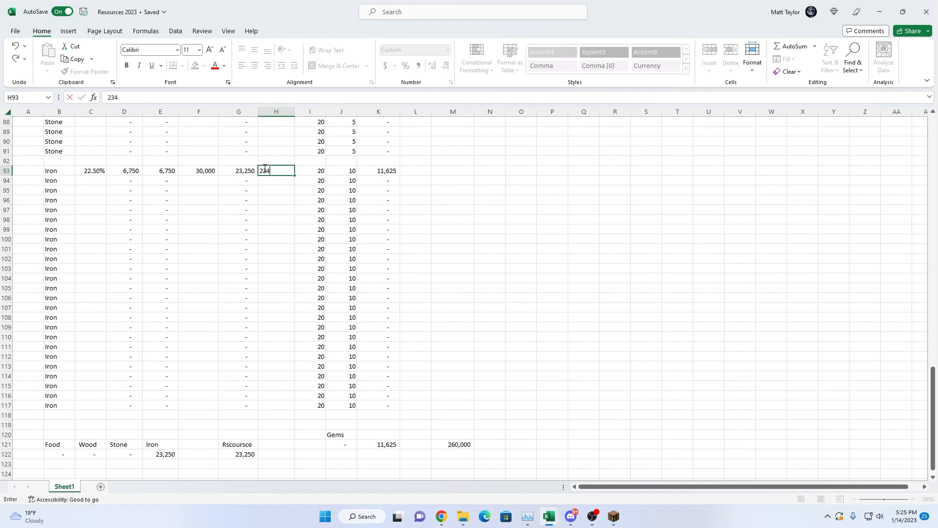
{"action": "type", "text": "0"}
{"action": "key", "text": "Return"}
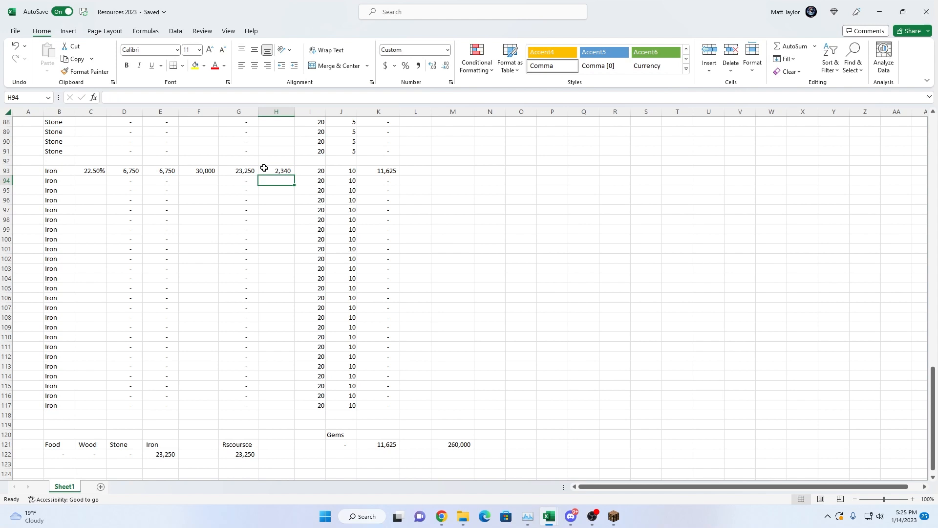
{"action": "left_click", "coordinate": [264, 167]}
{"action": "type", "text": "23,240"}
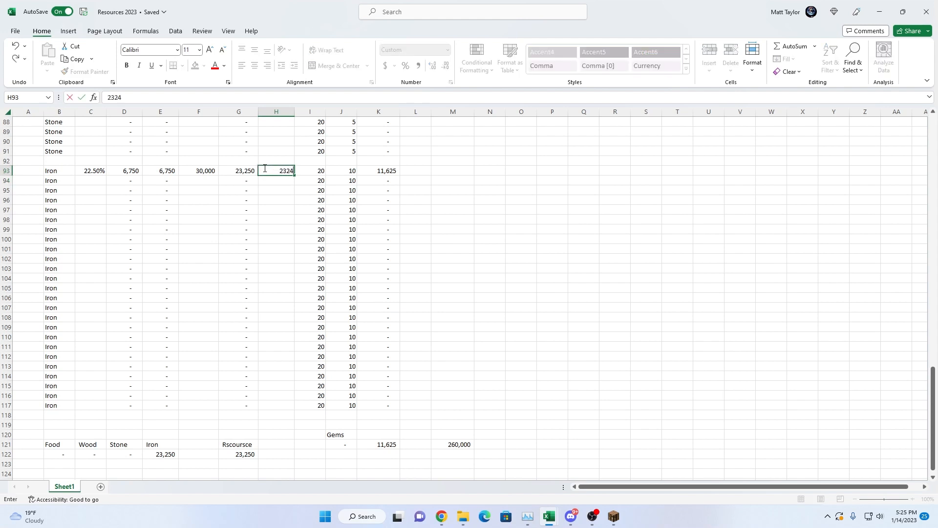
{"action": "key", "text": "Return"}
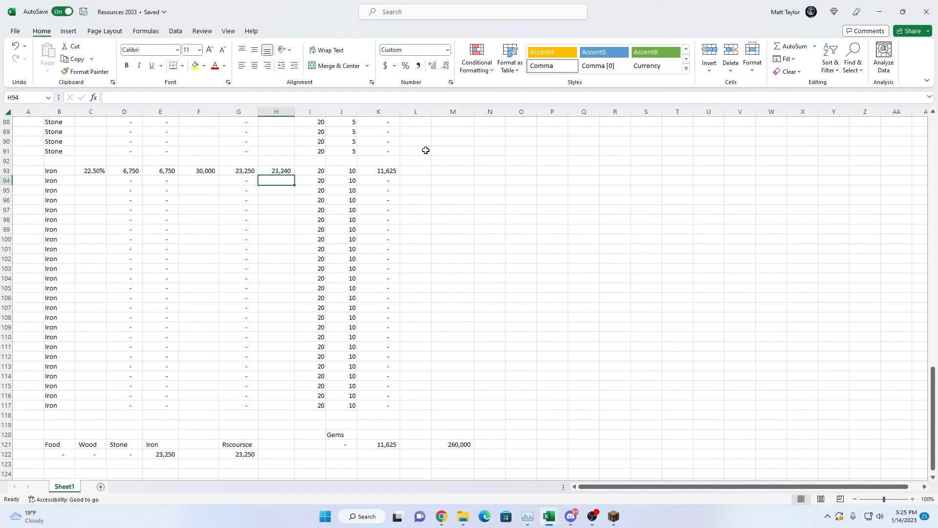
Inspect the formula in K93 of the first Iron row to see which cells it uses
{"action": "left_click", "coordinate": [382, 172]}
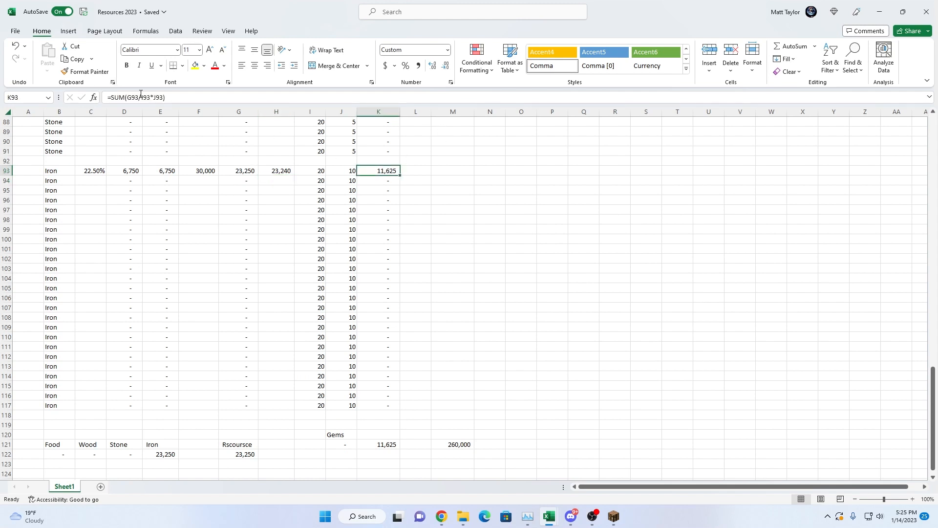
{"action": "double_click", "coordinate": [385, 173]}
{"action": "key", "text": "Return"}
Delete the test amounts from H93 and F93 in the first Iron row
{"action": "left_click", "coordinate": [281, 170]}
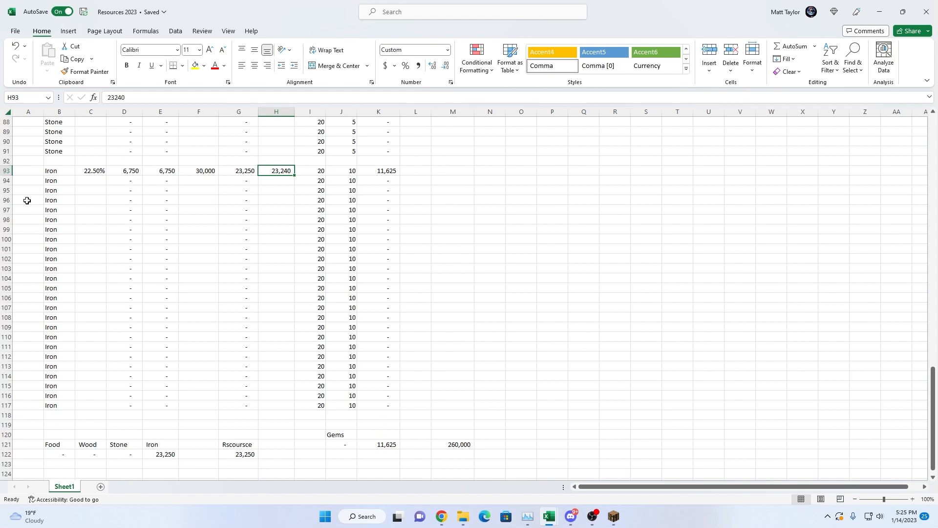
{"action": "key", "text": "Delete"}
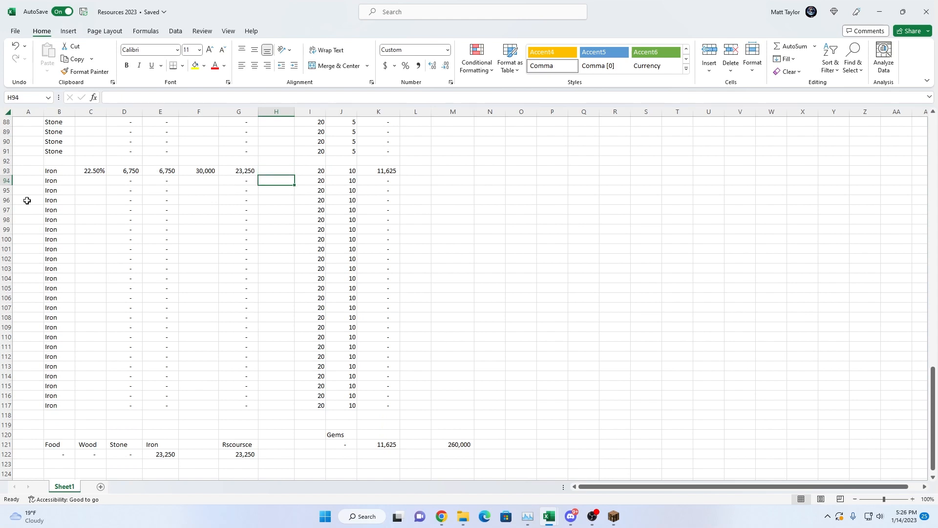
{"action": "key", "text": "Left"}
{"action": "key", "text": "Left"}
{"action": "key", "text": "Delete"}
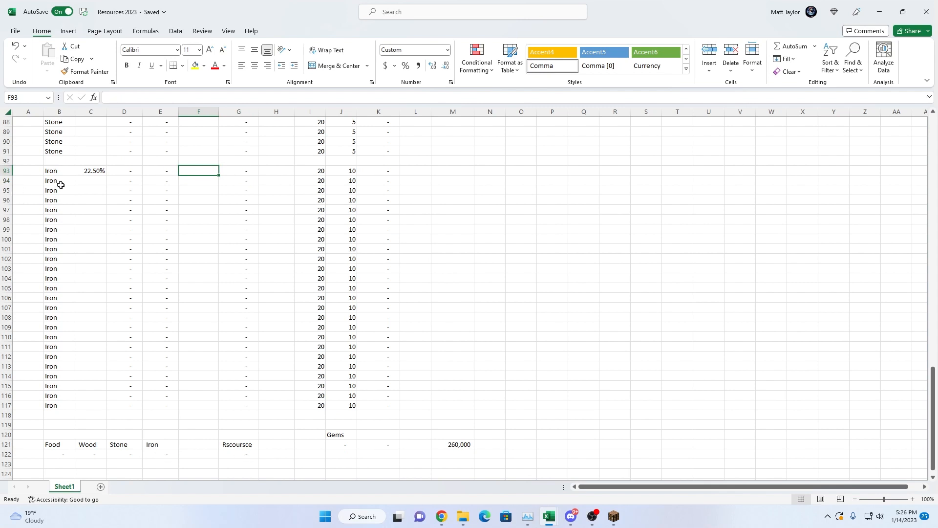
Clear the percentages from C92:C96 at the start of the Iron block
{"action": "left_click_drag", "start_coordinate": [98, 162], "coordinate": [96, 200]}
{"action": "key", "text": "Delete"}
{"action": "scroll", "coordinate": [374, 311], "scroll_direction": "up", "scroll_amount": 10}
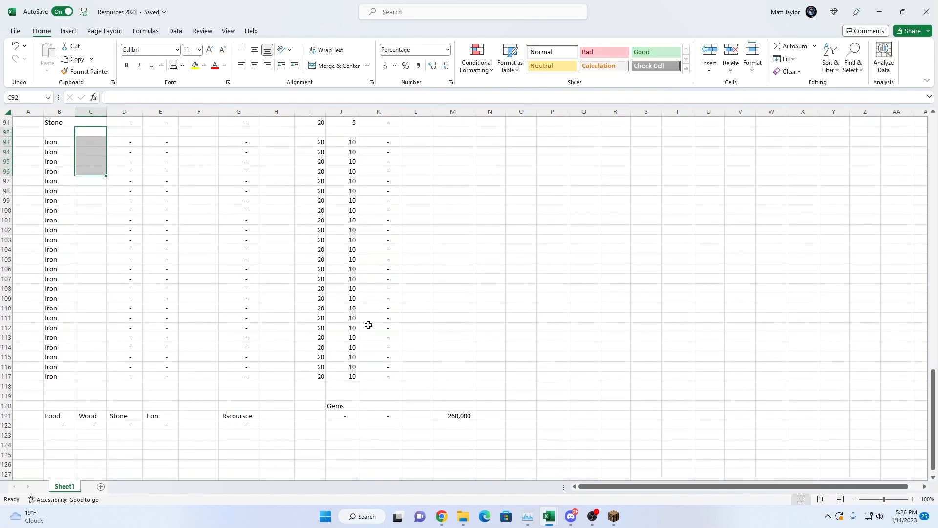
Enter 90 as a test amount in F4 of the first Gems row and check the Gems totals
{"action": "scroll", "coordinate": [371, 325], "scroll_direction": "up", "scroll_amount": 9}
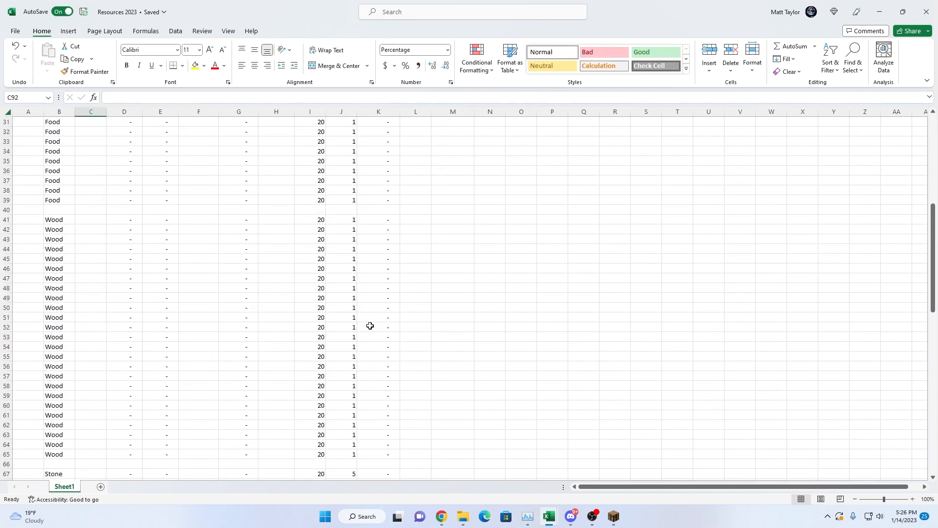
{"action": "scroll", "coordinate": [369, 326], "scroll_direction": "up", "scroll_amount": 10}
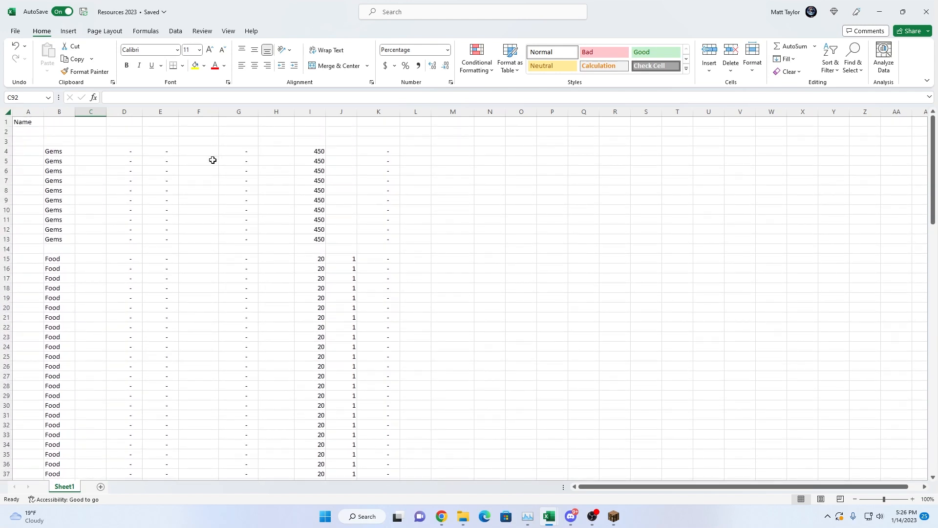
{"action": "left_click", "coordinate": [209, 162]}
{"action": "key", "text": "Up"}
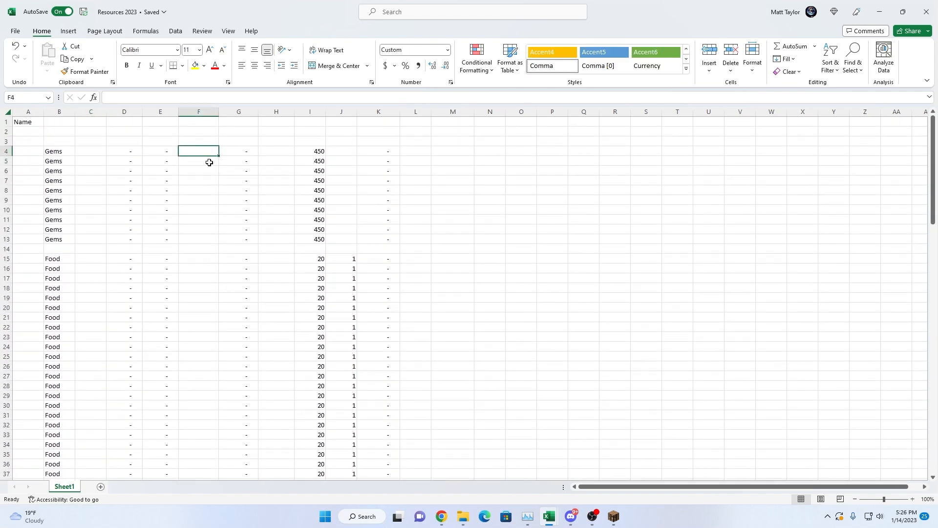
{"action": "type", "text": "90"}
{"action": "key", "text": "Return"}
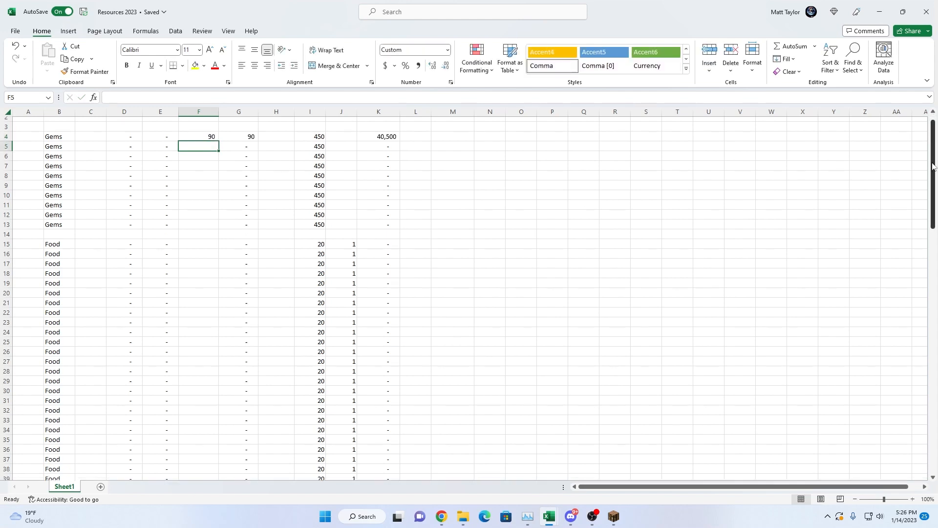
{"action": "left_click_drag", "start_coordinate": [935, 155], "coordinate": [888, 431]}
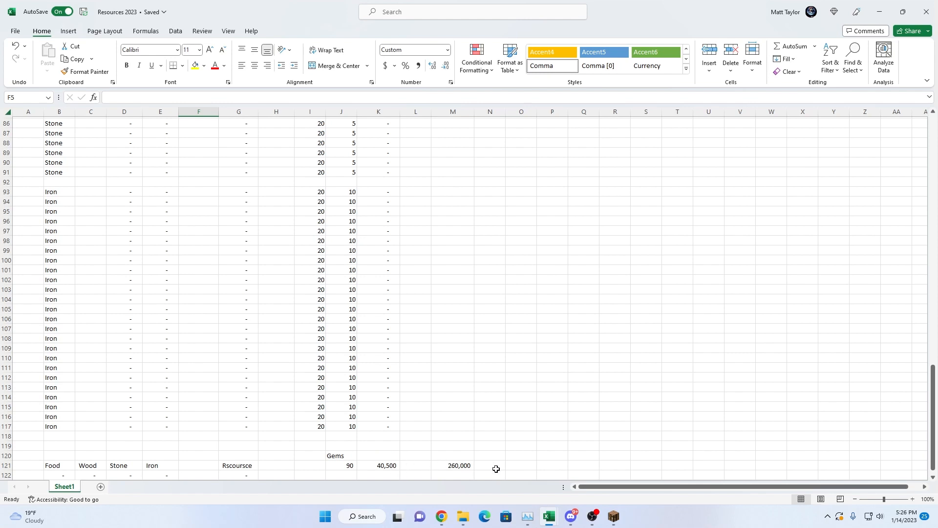
Delete the test amount from F4 in the first Gems row and check the summary totals
{"action": "left_click_drag", "start_coordinate": [937, 413], "coordinate": [936, 166]}
{"action": "left_click", "coordinate": [199, 150]}
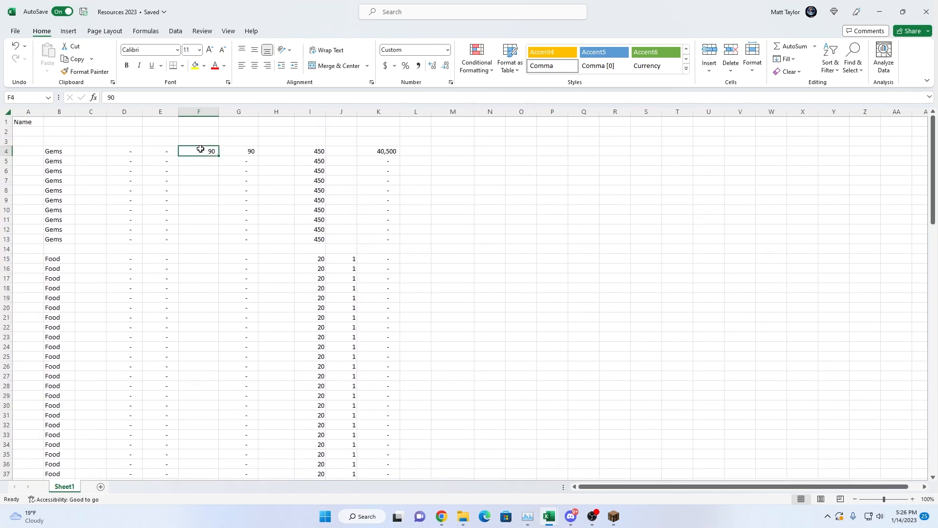
{"action": "scroll", "coordinate": [562, 316], "scroll_direction": "down", "scroll_amount": 11}
{"action": "scroll", "coordinate": [563, 316], "scroll_direction": "down", "scroll_amount": 17}
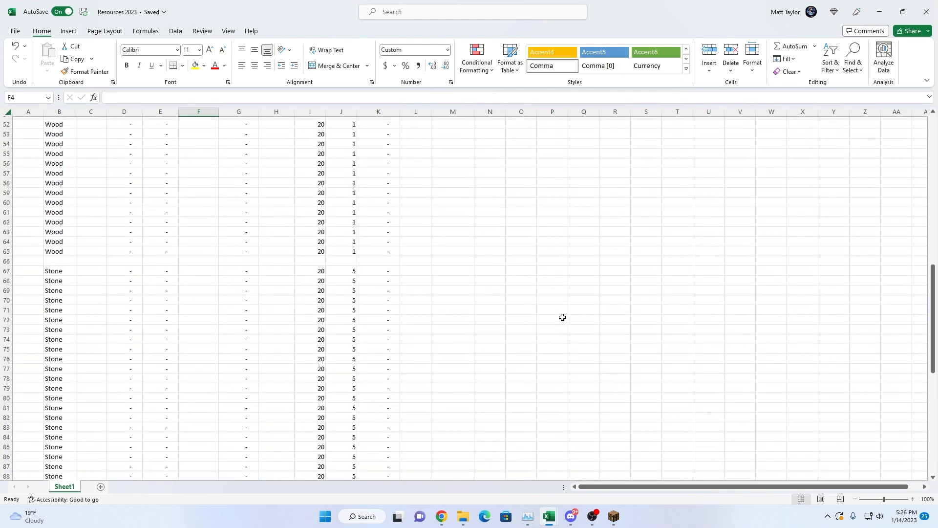
{"action": "scroll", "coordinate": [561, 317], "scroll_direction": "down", "scroll_amount": 2}
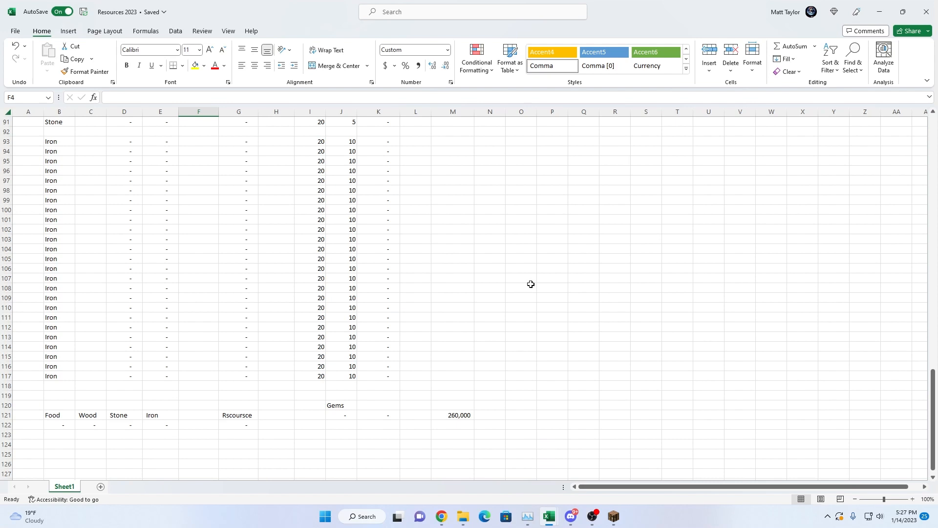
Enter 300,000 as a test amount in F15 of the first Food row
{"action": "left_click_drag", "start_coordinate": [934, 420], "coordinate": [933, 106]}
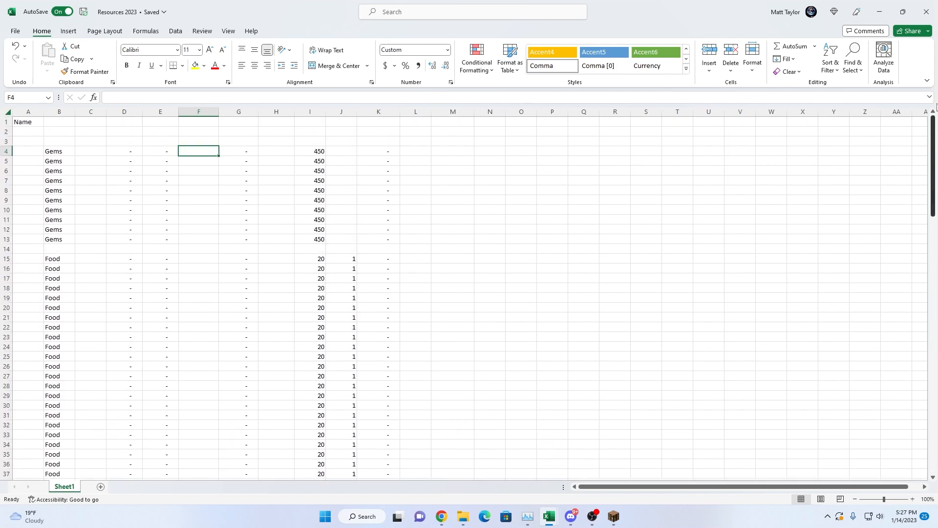
{"action": "left_click", "coordinate": [197, 259]}
{"action": "key", "text": "Return"}
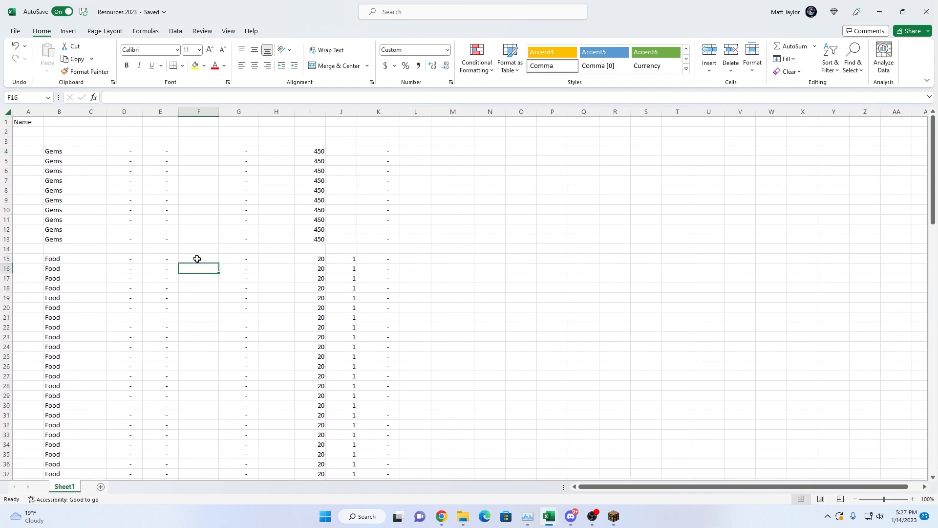
{"action": "scroll", "coordinate": [197, 259], "scroll_direction": "down", "scroll_amount": 2}
{"action": "left_click", "coordinate": [205, 196]}
{"action": "type", "text": "3000000"}
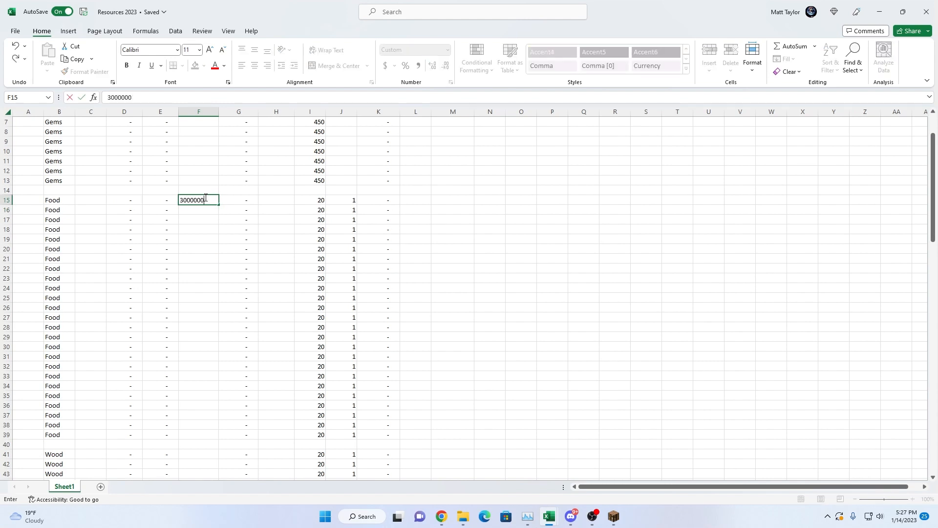
{"action": "key", "text": "ctrl+Return"}
{"action": "type", "text": "300000"}
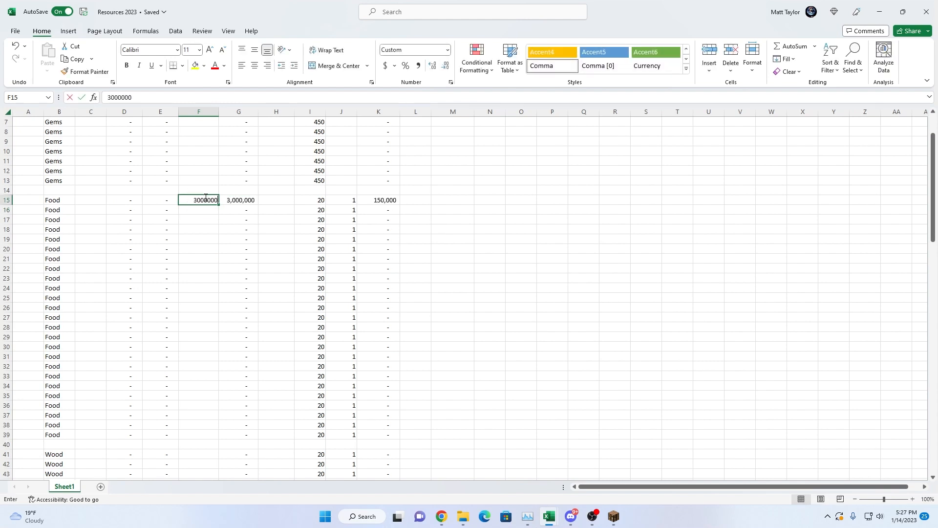
{"action": "key", "text": "Return"}
Copy the 300,000 amount from F15 into the Food rows F16 through F27
{"action": "left_click", "coordinate": [204, 198]}
{"action": "key", "text": "ctrl+c"}
{"action": "key", "text": "Down"}
{"action": "key", "text": "ctrl+v"}
{"action": "key", "text": "Down"}
{"action": "key", "text": "ctrl+v"}
{"action": "key", "text": "Down"}
{"action": "key", "text": "ctrl+v"}
{"action": "key", "text": "Down"}
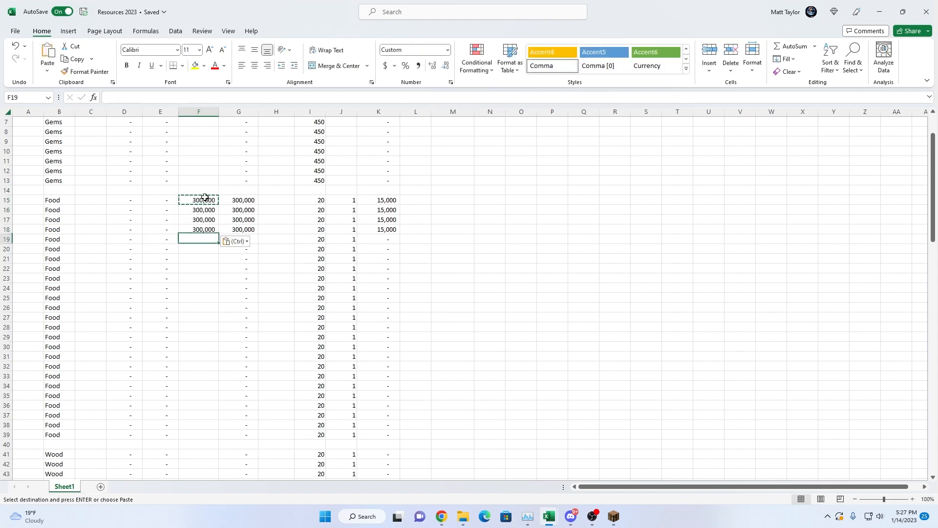
{"action": "key", "text": "ctrl+v"}
{"action": "key", "text": "Down"}
{"action": "key", "text": "ctrl+v"}
{"action": "key", "text": "Down"}
{"action": "key", "text": "ctrl+v"}
{"action": "key", "text": "Down"}
{"action": "key", "text": "ctrl+v"}
{"action": "key", "text": "Down"}
{"action": "key", "text": "ctrl+v"}
{"action": "key", "text": "Down"}
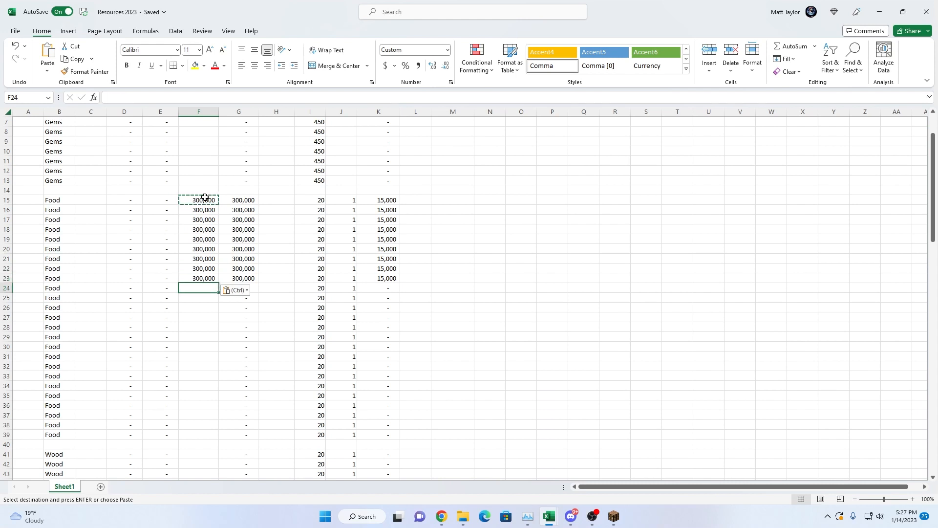
{"action": "key", "text": "ctrl+v"}
{"action": "key", "text": "Down"}
{"action": "key", "text": "ctrl+v"}
{"action": "key", "text": "Down"}
{"action": "key", "text": "ctrl+v"}
{"action": "key", "text": "Down"}
{"action": "key", "text": "ctrl+v"}
{"action": "key", "text": "Down"}
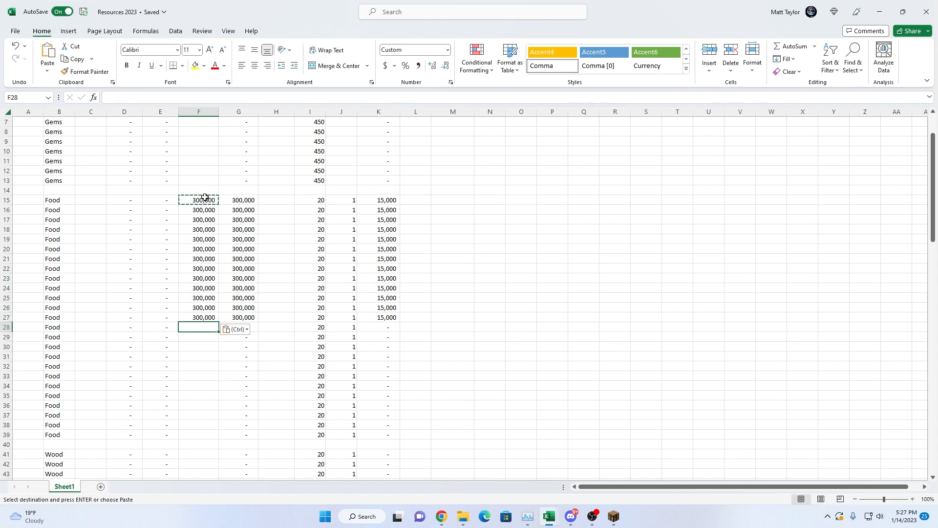
Copy F15:F27 into the remaining Food rows starting at F28, and clear the extra amount from F40
{"action": "left_click_drag", "start_coordinate": [205, 197], "coordinate": [196, 325]}
{"action": "key", "text": "ctrl+c"}
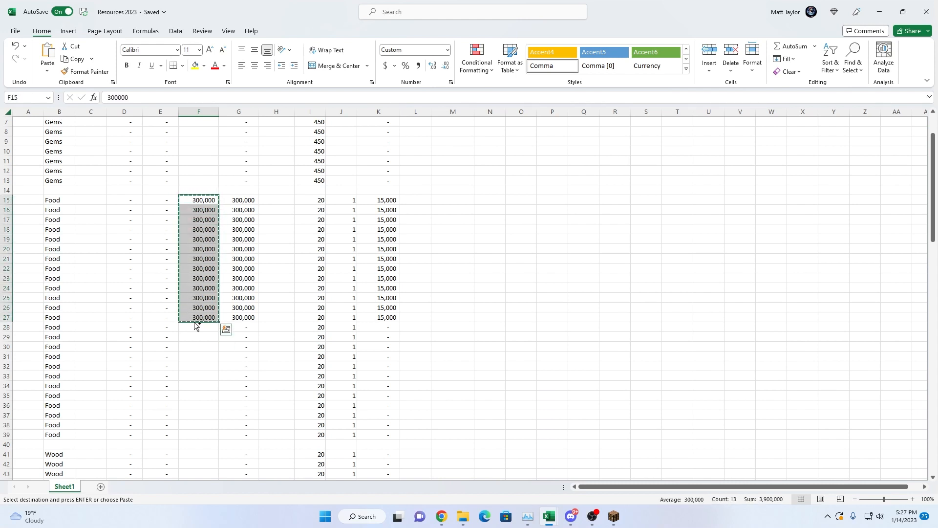
{"action": "left_click", "coordinate": [196, 327]}
{"action": "key", "text": "ctrl+v"}
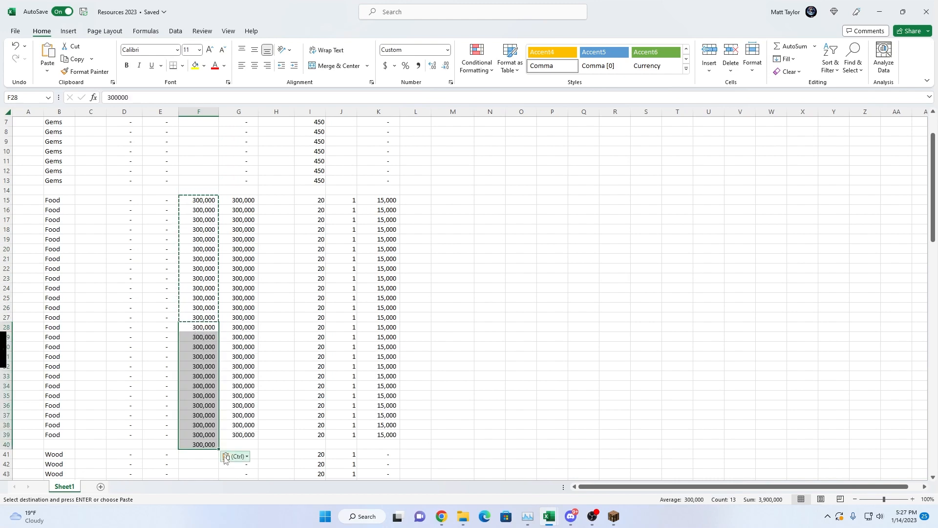
{"action": "left_click", "coordinate": [199, 444]}
{"action": "key", "text": "Delete"}
Widen column B to fit the Food total in the summary row
{"action": "scroll", "coordinate": [423, 420], "scroll_direction": "down", "scroll_amount": 9}
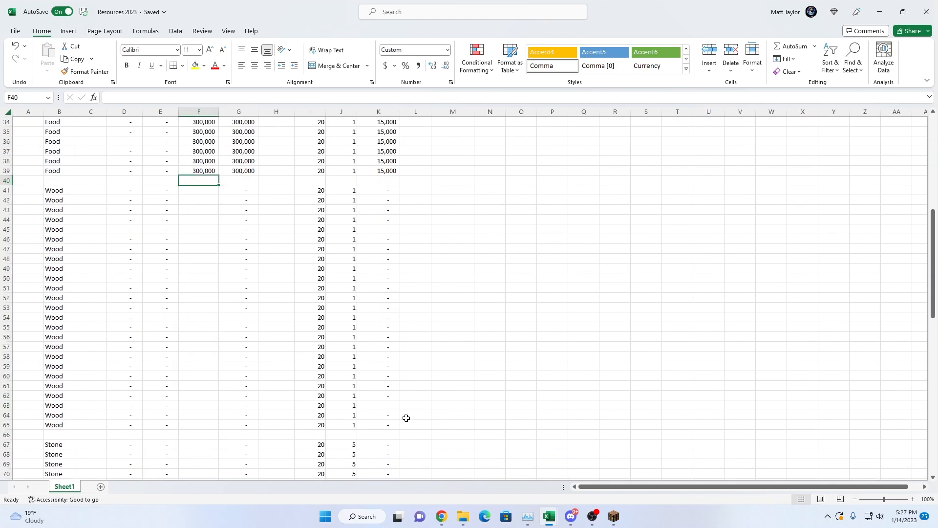
{"action": "scroll", "coordinate": [406, 418], "scroll_direction": "down", "scroll_amount": 20}
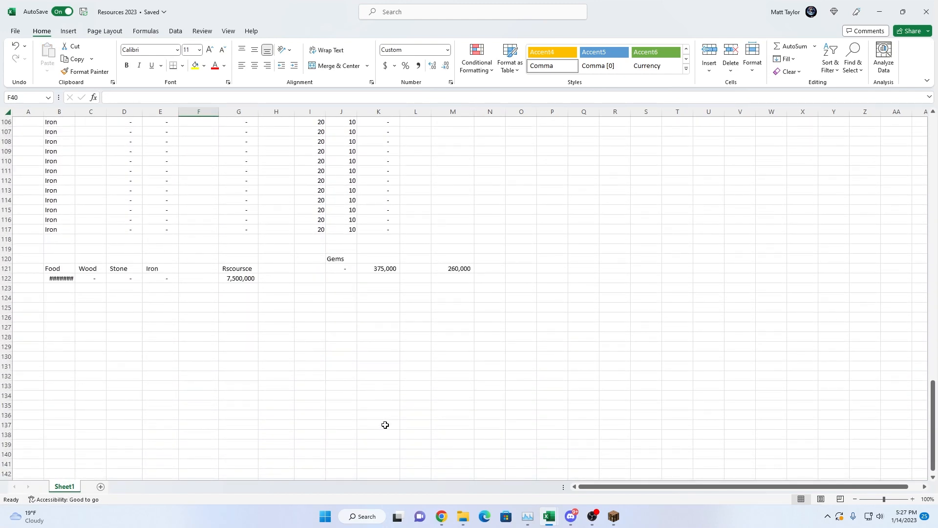
{"action": "scroll", "coordinate": [385, 425], "scroll_direction": "up", "scroll_amount": 1}
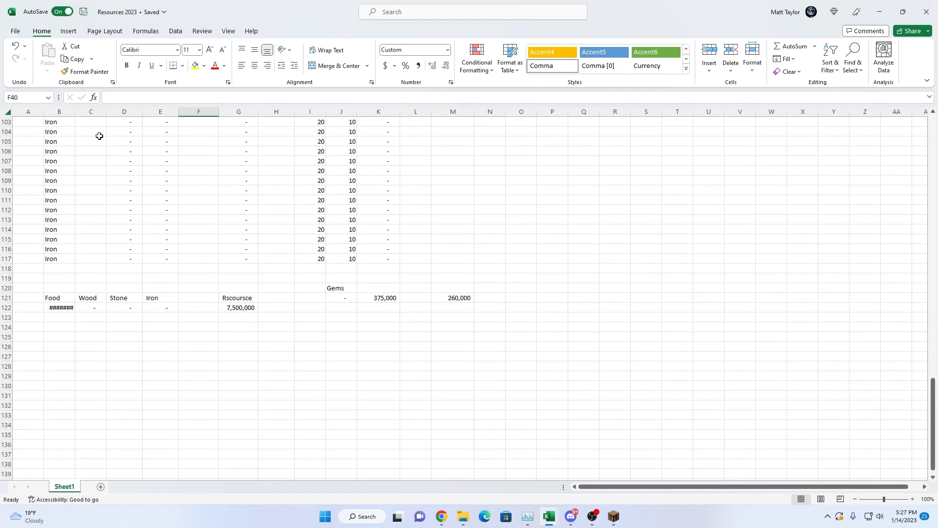
{"action": "double_click", "coordinate": [75, 111]}
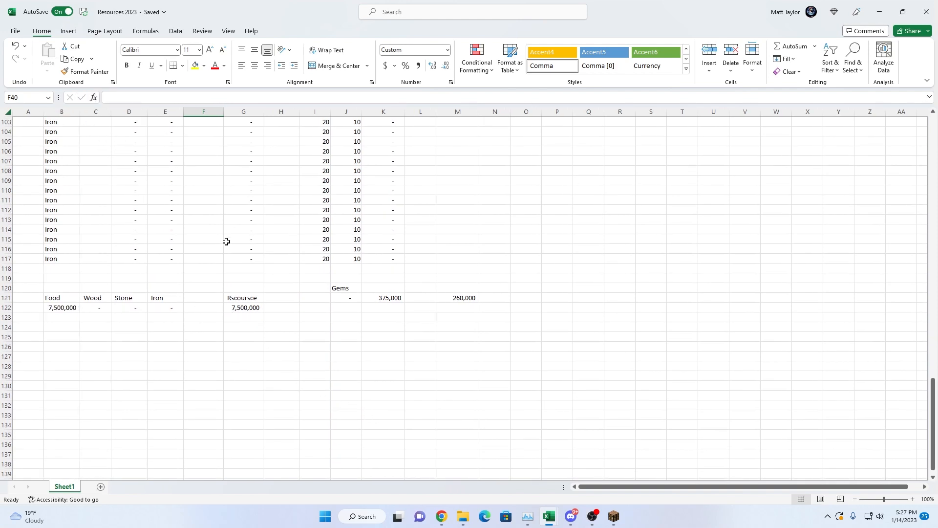
Review the filled Food block and the formula in K15 of its first row
{"action": "left_click_drag", "start_coordinate": [922, 376], "coordinate": [932, 159]}
{"action": "left_click", "coordinate": [631, 259]}
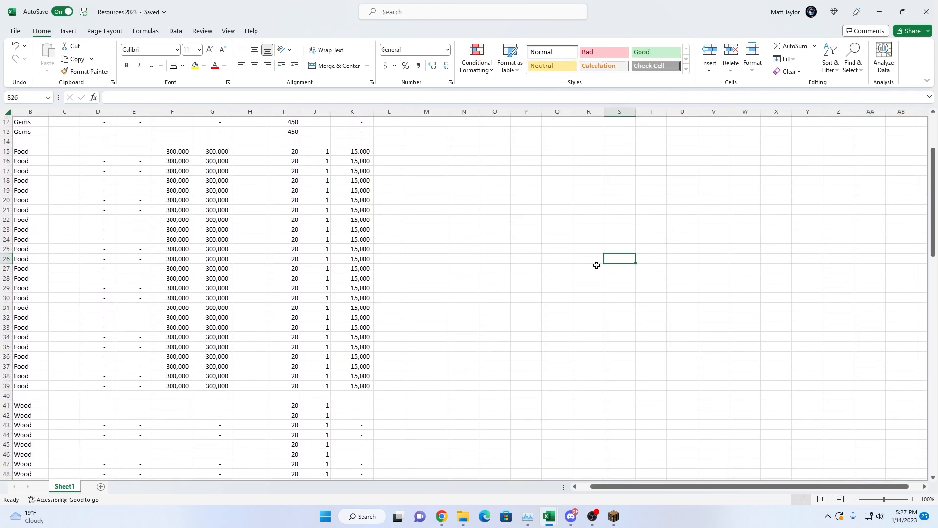
{"action": "left_click_drag", "start_coordinate": [545, 264], "coordinate": [515, 266]}
{"action": "key", "text": "Left"}
{"action": "key", "text": "Left"}
{"action": "key", "text": "Left"}
{"action": "key", "text": "Left"}
{"action": "key", "text": "Left"}
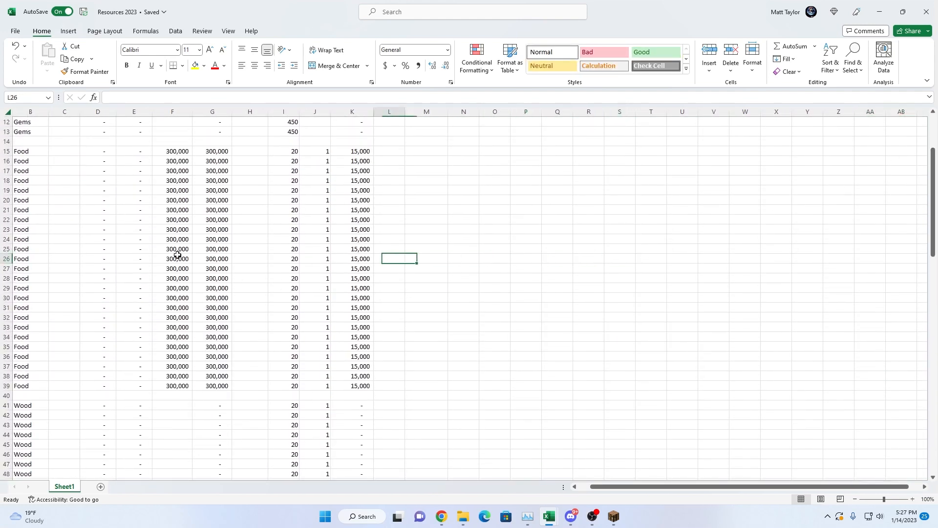
{"action": "key", "text": "Home"}
{"action": "left_click", "coordinate": [384, 155]}
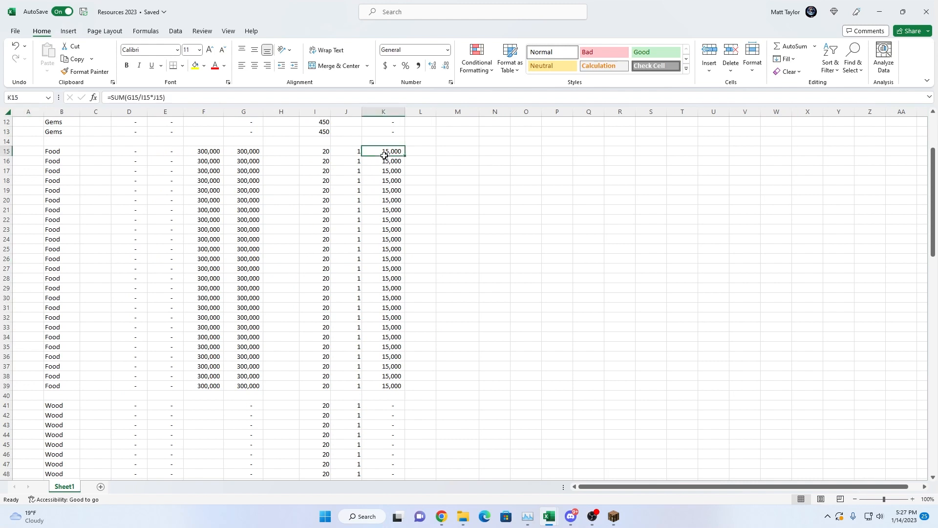
{"action": "key", "text": "Right"}
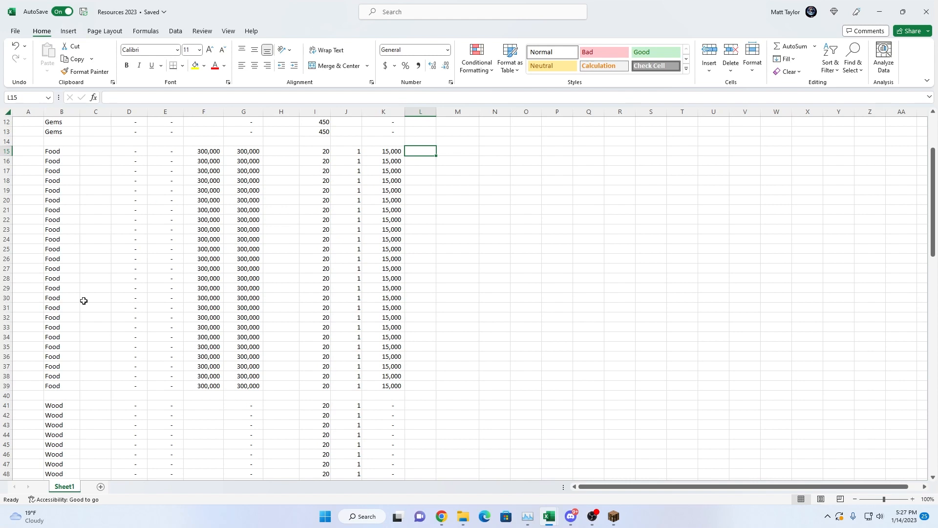
{"action": "left_click", "coordinate": [21, 393]}
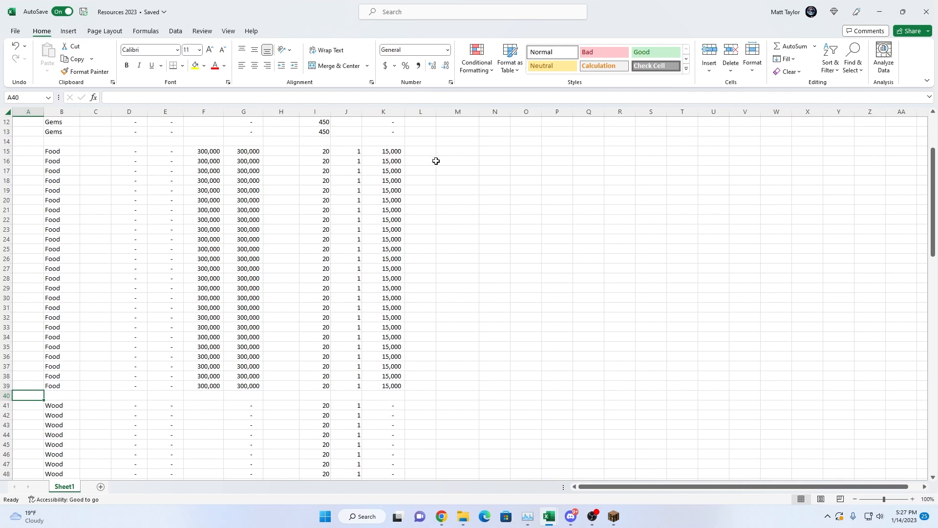
Enter 1 beside the first Food rows in L15 through L21
{"action": "left_click", "coordinate": [411, 154]}
{"action": "type", "text": "1"}
{"action": "key", "text": "Return"}
{"action": "type", "text": "1"}
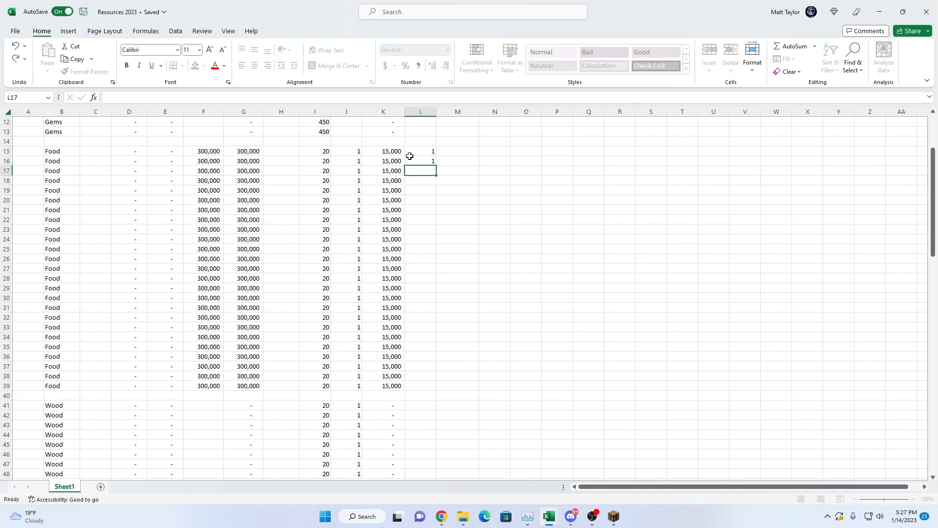
{"action": "key", "text": "Return"}
{"action": "type", "text": "1"}
{"action": "key", "text": "Return"}
{"action": "type", "text": "1"}
{"action": "key", "text": "Return"}
{"action": "type", "text": "1"}
{"action": "key", "text": "Return"}
{"action": "type", "text": "1"}
{"action": "key", "text": "Return"}
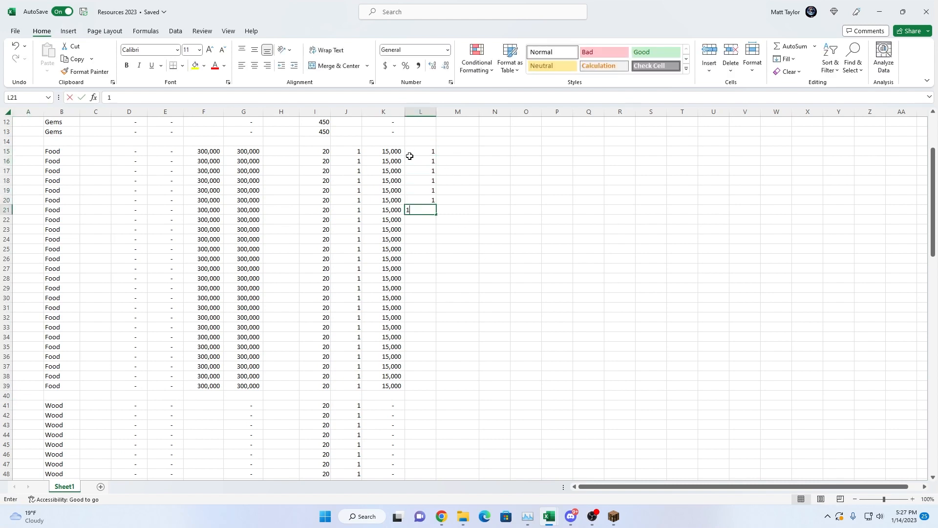
{"action": "type", "text": "1"}
{"action": "key", "text": "Return"}
Delete the extra 1s from L21 and L20, keeping only the five in L15:L19
{"action": "key", "text": "Up"}
{"action": "key", "text": "Delete"}
{"action": "key", "text": "Up"}
{"action": "key", "text": "Up"}
{"action": "key", "text": "Up"}
{"action": "key", "text": "Up"}
{"action": "key", "text": "Up"}
{"action": "key", "text": "Up"}
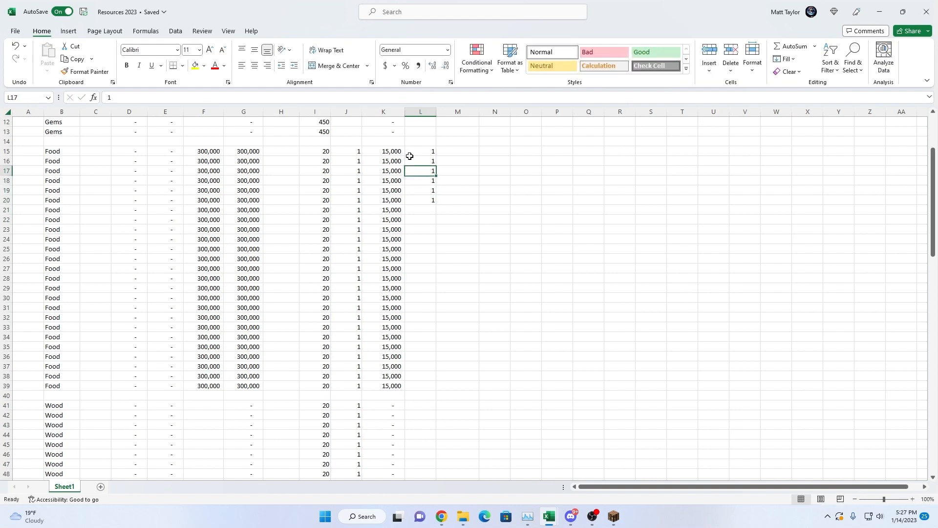
{"action": "key", "text": "Down"}
{"action": "key", "text": "Down"}
{"action": "key", "text": "Down"}
{"action": "key", "text": "Down"}
{"action": "key", "text": "Down"}
{"action": "key", "text": "BackSpace"}
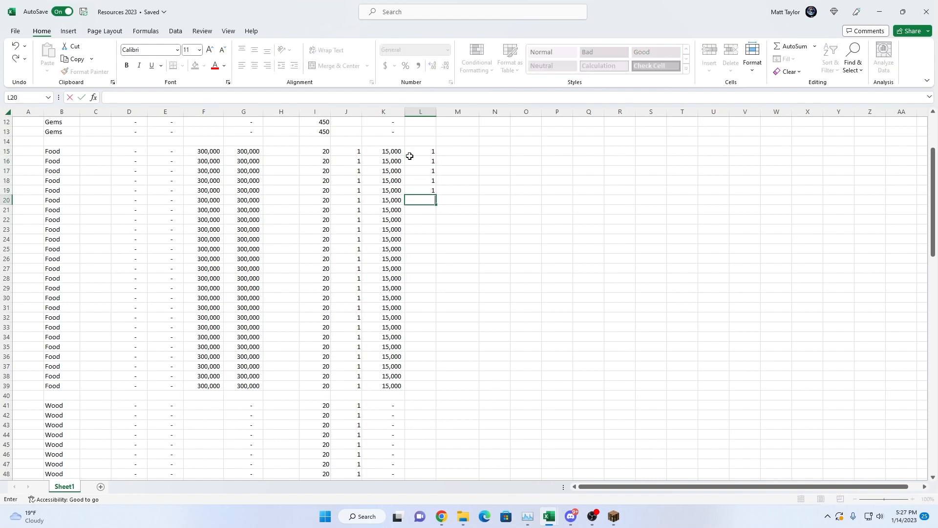
Number the remaining Food rows in groups of five, entering 2, 3, 4 and 5 down L20:L39
{"action": "type", "text": "2"}
{"action": "key", "text": "Return"}
{"action": "type", "text": "2"}
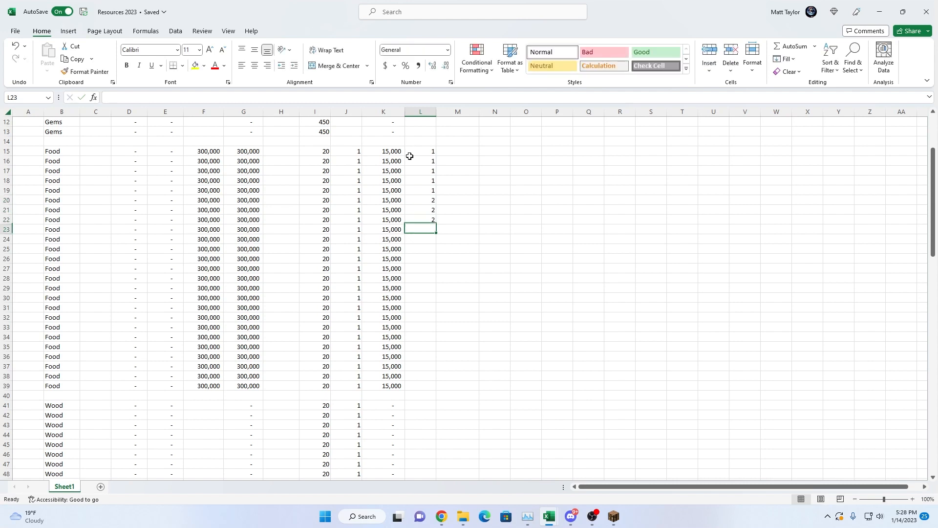
{"action": "type", "text": " 2 2 2 3"}
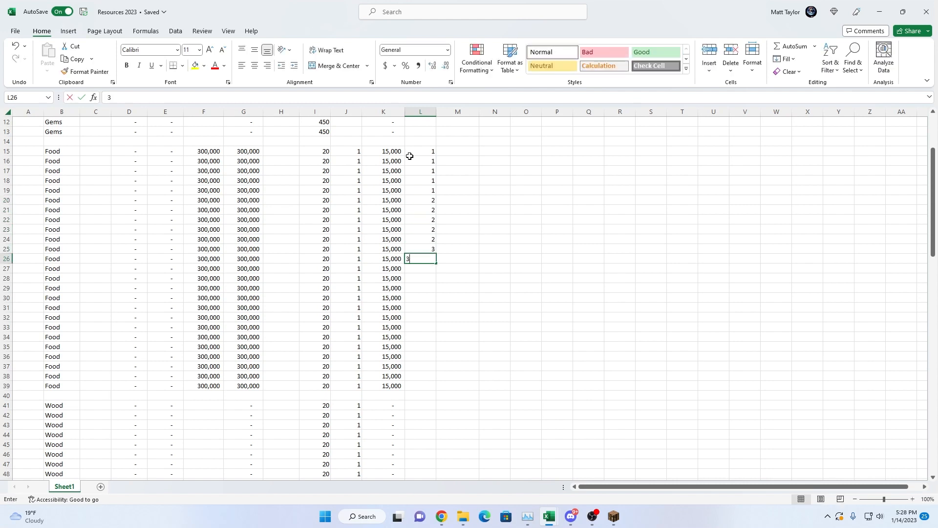
{"action": "type", "text": " 3 3 3 3 4 4 "}
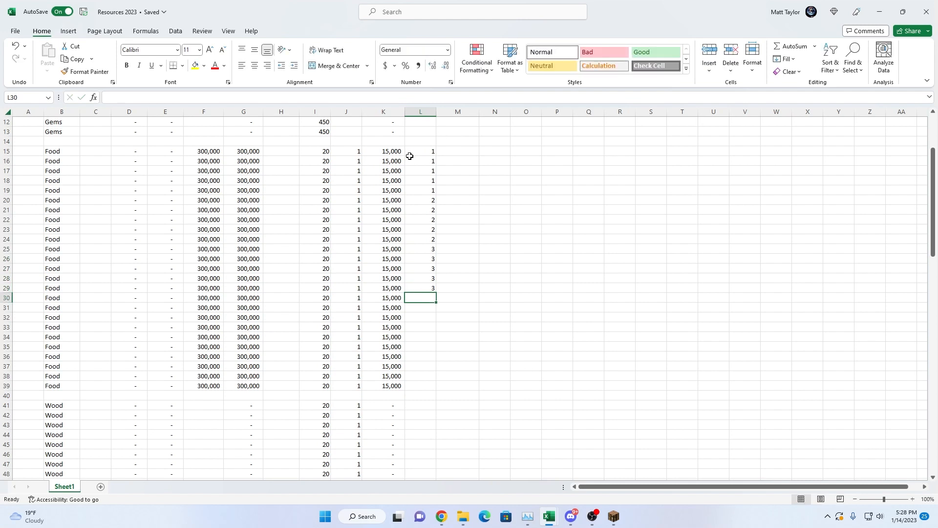
{"action": "type", "text": "4"}
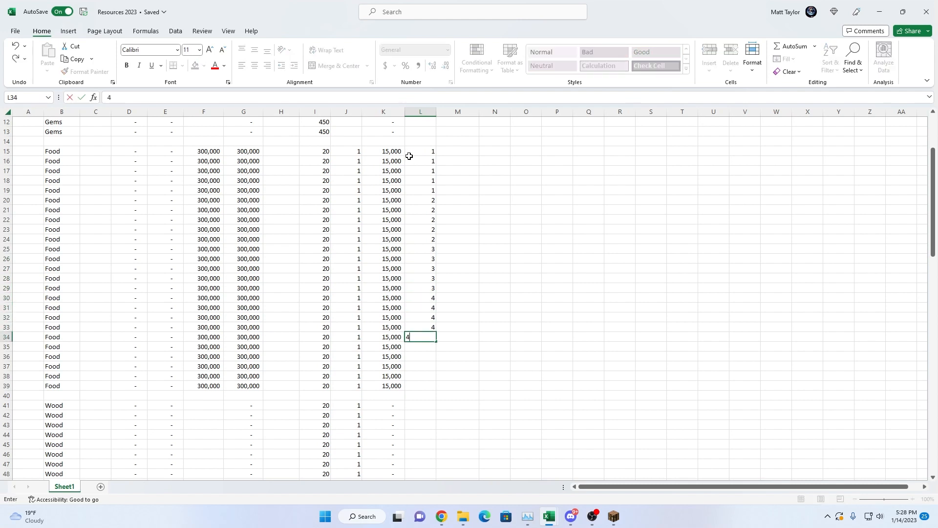
{"action": "type", "text": " 4 4 5"}
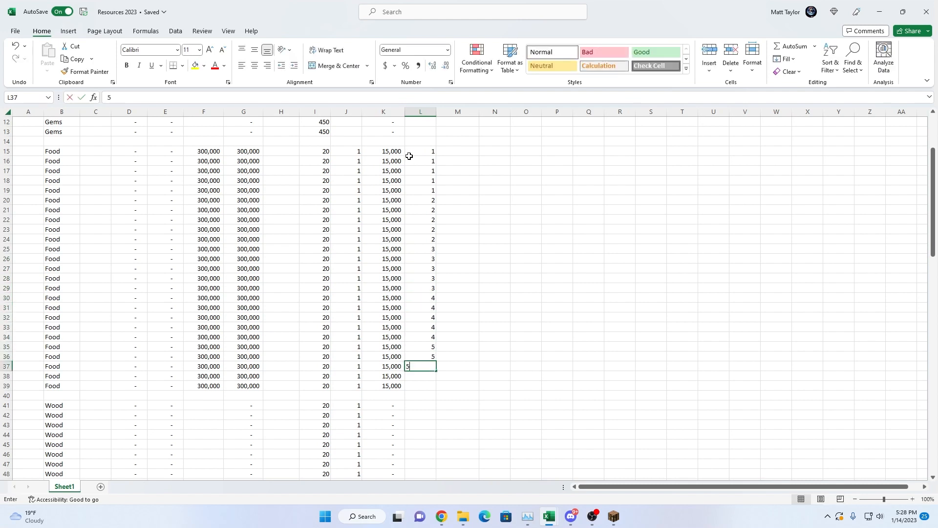
{"action": "type", "text": " 5 5 5 5"}
{"action": "key", "text": "Up"}
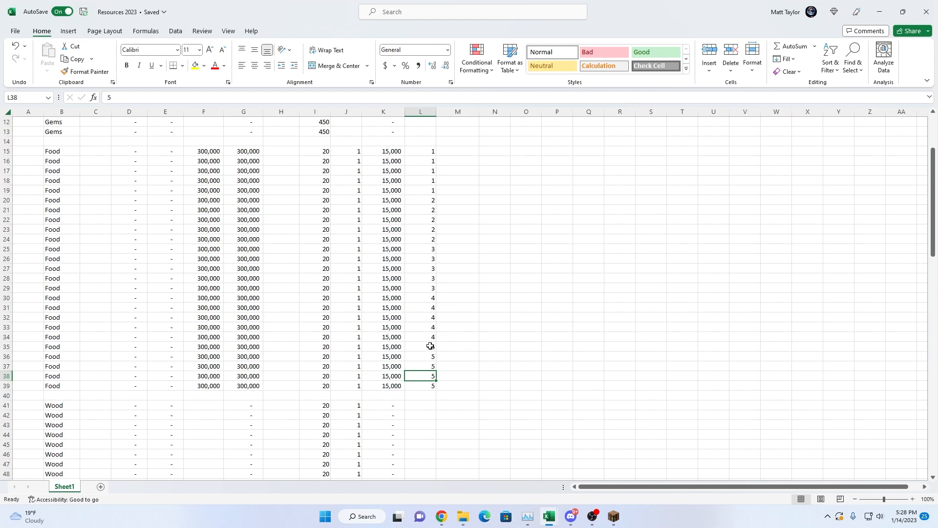
Clear all the group numbers beside the Food rows in L15:L39
{"action": "left_click_drag", "start_coordinate": [430, 386], "coordinate": [423, 149]}
{"action": "key", "text": "Delete"}
{"action": "scroll", "coordinate": [420, 292], "scroll_direction": "down", "scroll_amount": 20}
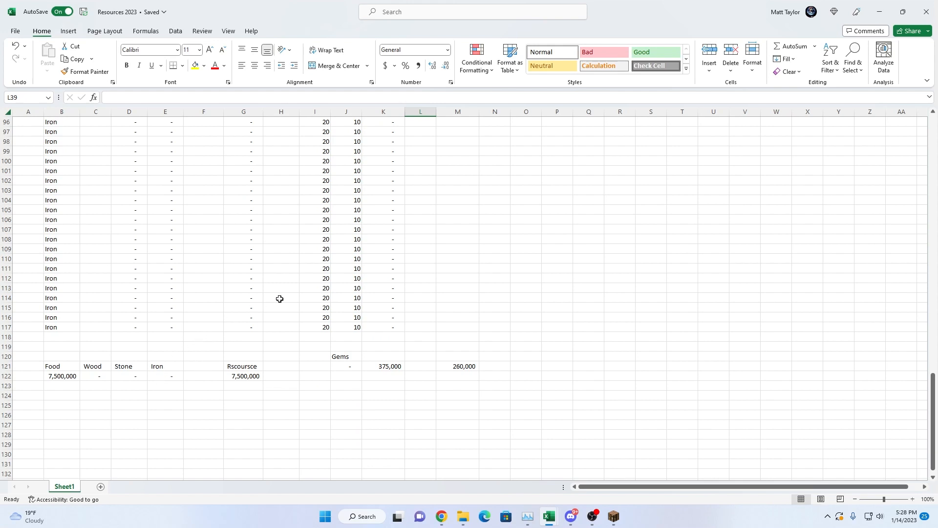
Enter a sample amount of 60000 in F67, the first Stone row
{"action": "scroll", "coordinate": [361, 323], "scroll_direction": "up", "scroll_amount": 2}
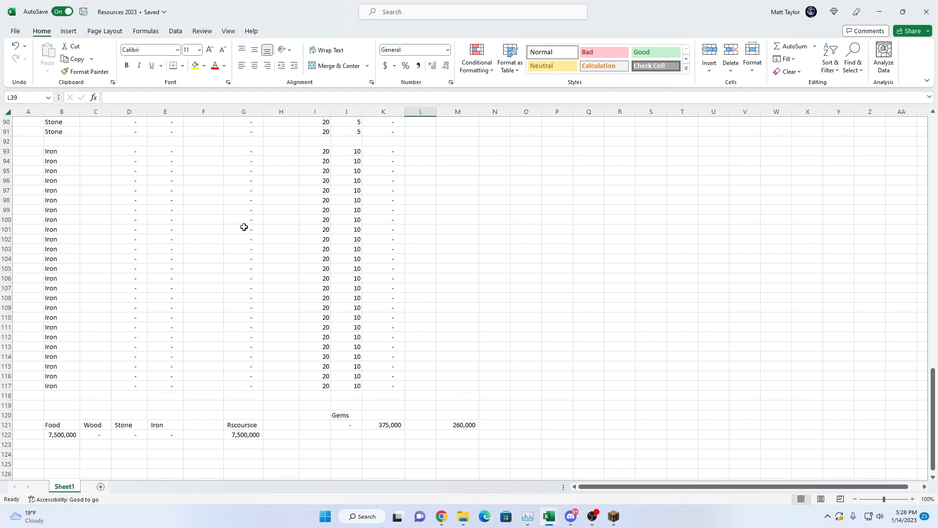
{"action": "scroll", "coordinate": [245, 226], "scroll_direction": "up", "scroll_amount": 9}
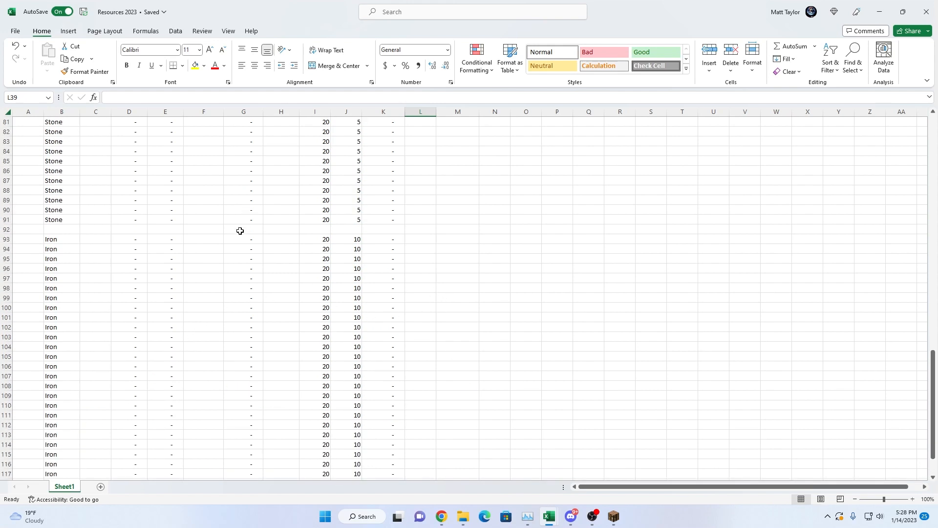
{"action": "left_click", "coordinate": [211, 164]}
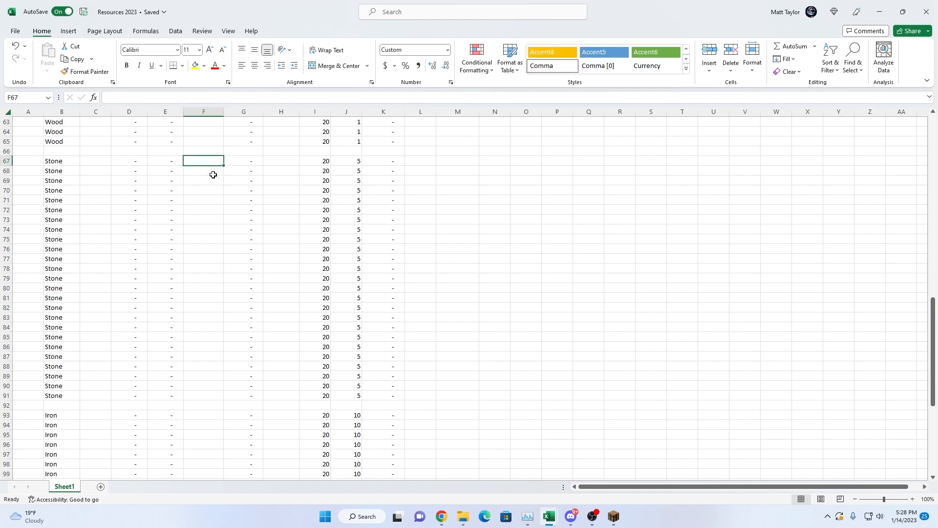
{"action": "type", "text": "6,000"}
{"action": "key", "text": "Return"}
{"action": "key", "text": "Up"}
{"action": "type", "text": "60000"}
{"action": "key", "text": "Return"}
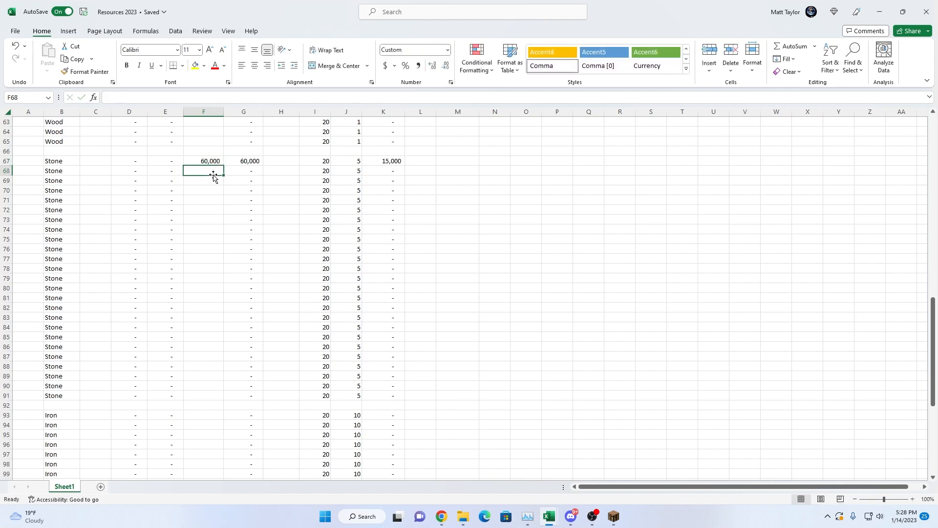
Copy the 60,000 amount from F67 into the next three Stone rows, F68:F70
{"action": "key", "text": "Up"}
{"action": "key", "text": "ctrl+c"}
{"action": "key", "text": "Down"}
{"action": "key", "text": "ctrl+v"}
{"action": "key", "text": "Down"}
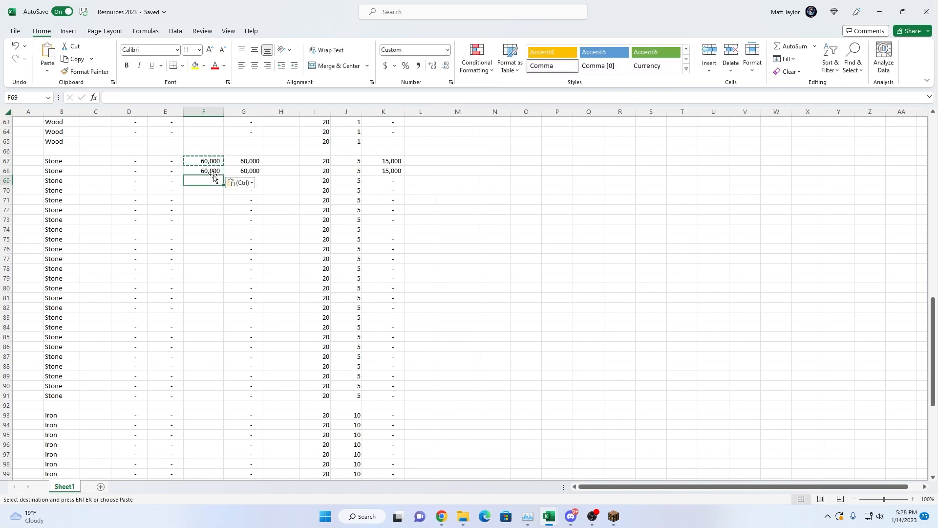
{"action": "key", "text": "ctrl+v"}
{"action": "key", "text": "Down"}
{"action": "key", "text": "ctrl+v"}
{"action": "key", "text": "Down"}
Fill the remaining Stone rows F71:F91 with 60,000 by pasting the F67:F70 block repeatedly
{"action": "left_click_drag", "start_coordinate": [210, 160], "coordinate": [211, 190]}
{"action": "left_click", "coordinate": [210, 210]}
{"action": "key", "text": "ctrl+v"}
{"action": "left_click", "coordinate": [207, 200]}
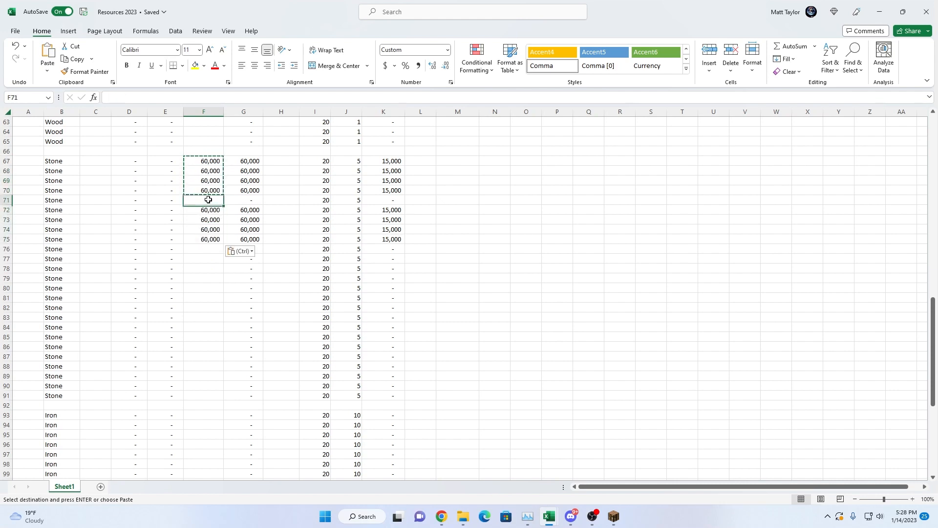
{"action": "key", "text": "ctrl+v"}
{"action": "left_click", "coordinate": [198, 252]}
{"action": "key", "text": "ctrl+v"}
{"action": "left_click", "coordinate": [205, 286]}
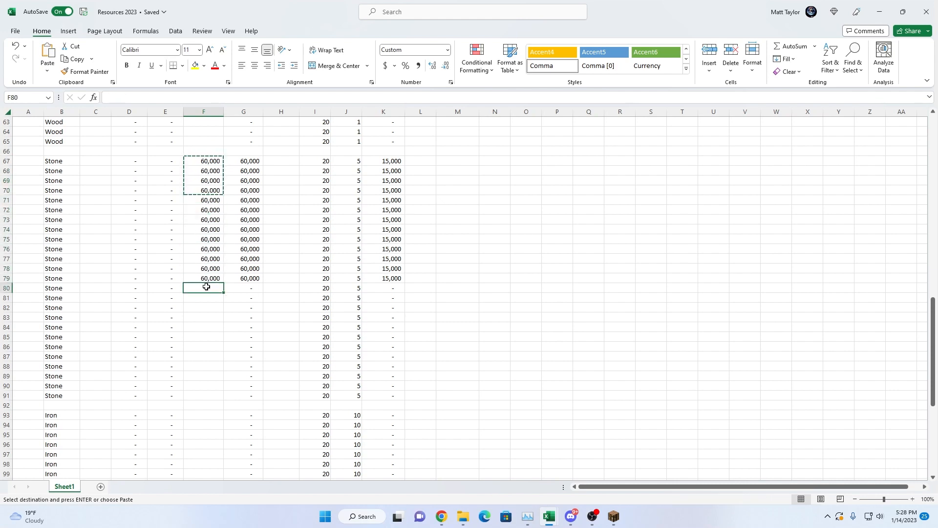
{"action": "key", "text": "ctrl+v"}
{"action": "left_click", "coordinate": [210, 325]}
{"action": "key", "text": "ctrl+v"}
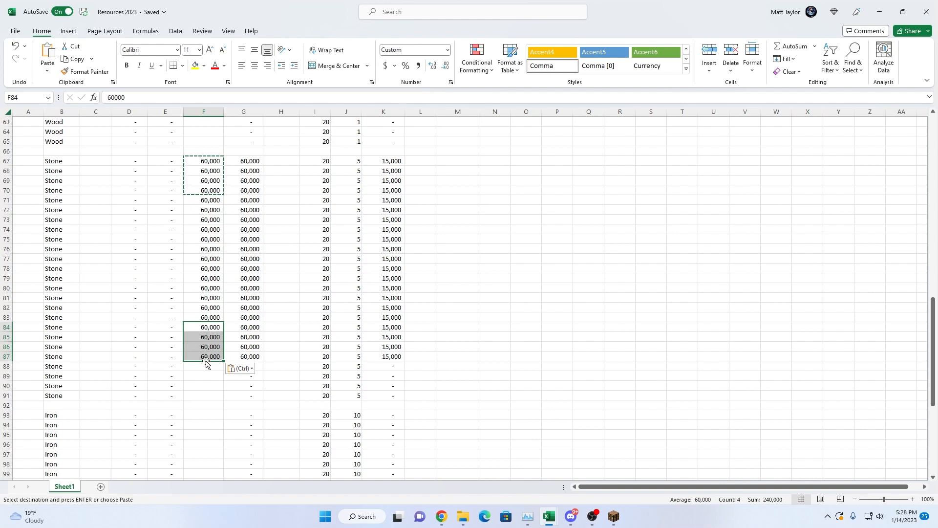
{"action": "left_click", "coordinate": [220, 365]}
{"action": "key", "text": "ctrl+v"}
{"action": "scroll", "coordinate": [444, 398], "scroll_direction": "down", "scroll_amount": 10}
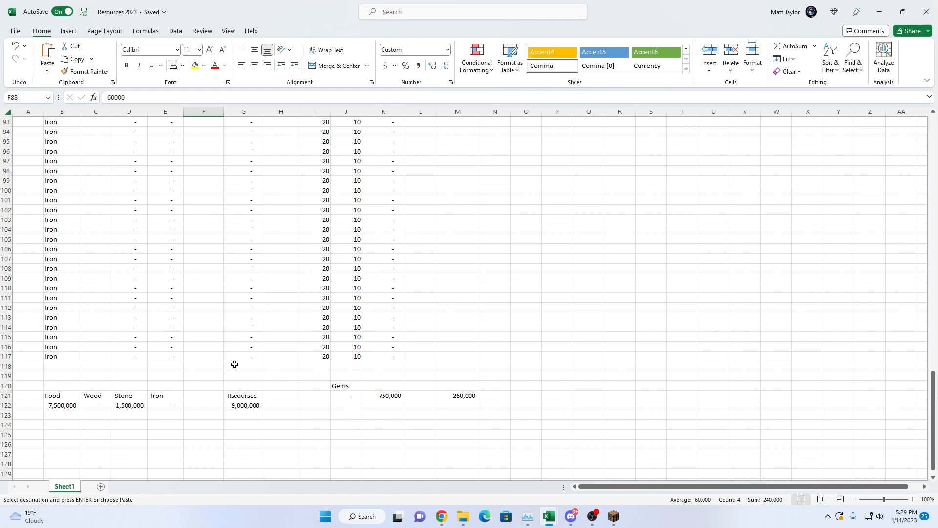
{"action": "key", "text": "ctrl+v"}
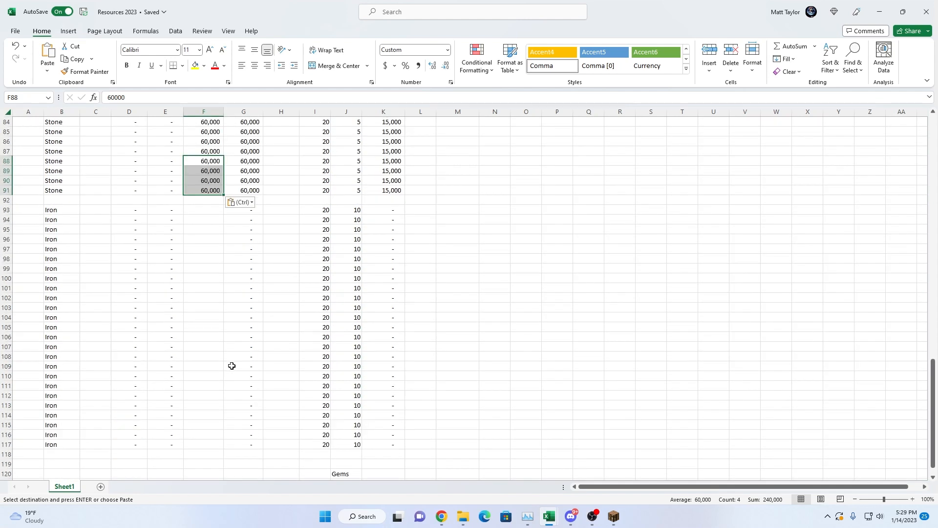
Enter a sample amount of 30000 in the first two Iron rows, F93 and F94
{"action": "scroll", "coordinate": [237, 337], "scroll_direction": "up", "scroll_amount": 5}
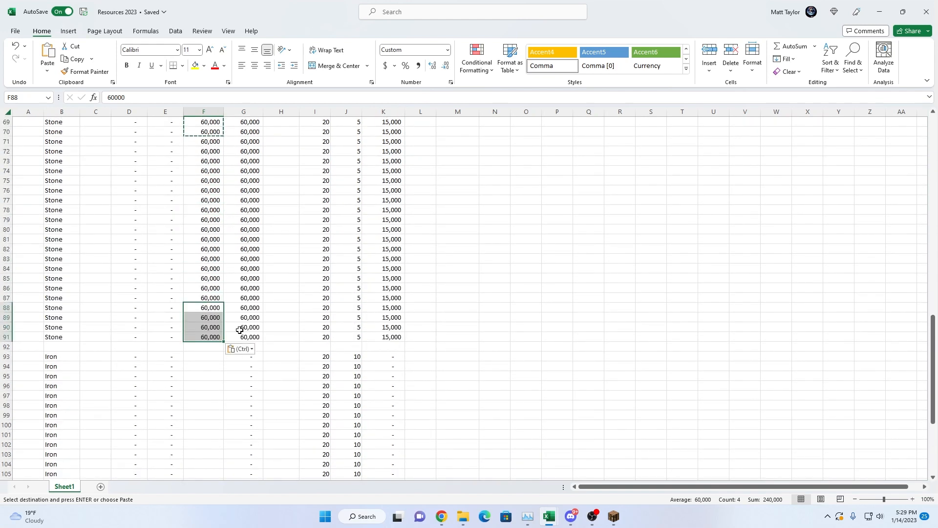
{"action": "scroll", "coordinate": [236, 333], "scroll_direction": "down", "scroll_amount": 3}
{"action": "scroll", "coordinate": [236, 332], "scroll_direction": "down", "scroll_amount": 5}
{"action": "scroll", "coordinate": [243, 218], "scroll_direction": "up", "scroll_amount": 2}
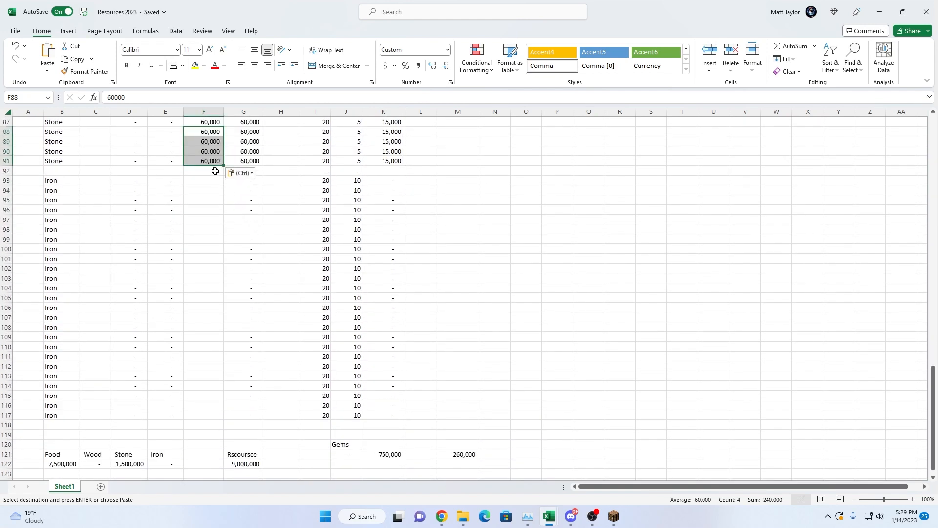
{"action": "left_click", "coordinate": [211, 179]}
{"action": "type", "text": "30000"}
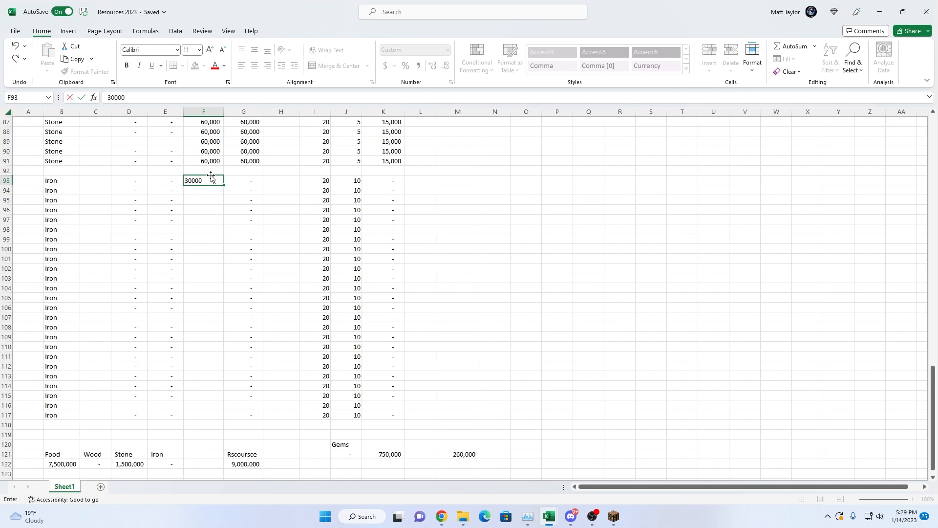
{"action": "key", "text": "Return"}
{"action": "type", "text": "30000"}
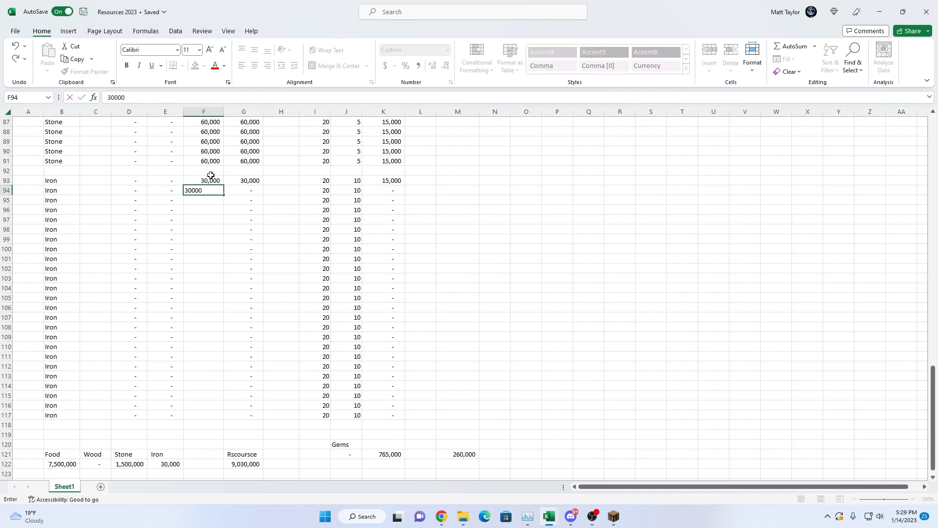
Copy the 30,000 amount from F93 into Iron rows F95:F97
{"action": "left_click", "coordinate": [210, 175]}
{"action": "key", "text": "ctrl+c"}
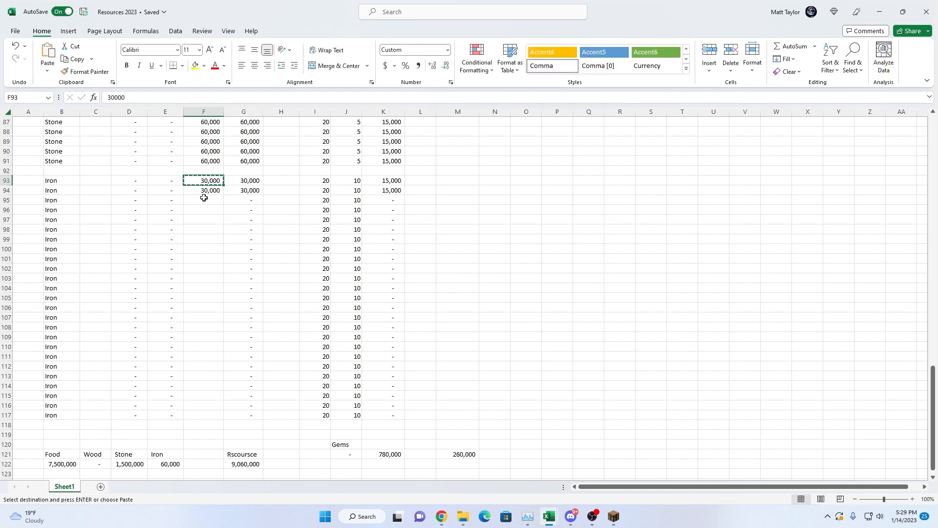
{"action": "left_click", "coordinate": [203, 199]}
{"action": "key", "text": "ctrl+v"}
{"action": "left_click", "coordinate": [207, 218]}
{"action": "key", "text": "ctrl+v"}
{"action": "left_click", "coordinate": [207, 208]}
{"action": "key", "text": "ctrl+v"}
Fill the remaining Iron rows F98:F117 with 30,000 by pasting copies of the F93:F97 block
{"action": "left_click_drag", "start_coordinate": [206, 181], "coordinate": [204, 224]}
{"action": "key", "text": "ctrl+c"}
{"action": "left_click", "coordinate": [204, 229]}
{"action": "key", "text": "ctrl+v"}
{"action": "left_click", "coordinate": [205, 277]}
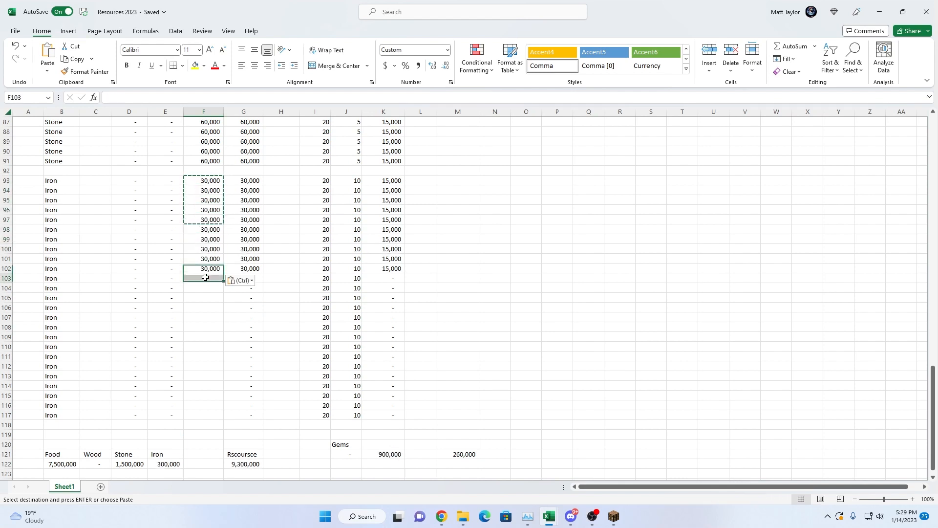
{"action": "key", "text": "ctrl+v"}
{"action": "left_click", "coordinate": [209, 327]}
{"action": "key", "text": "ctrl+v"}
{"action": "left_click", "coordinate": [212, 375]}
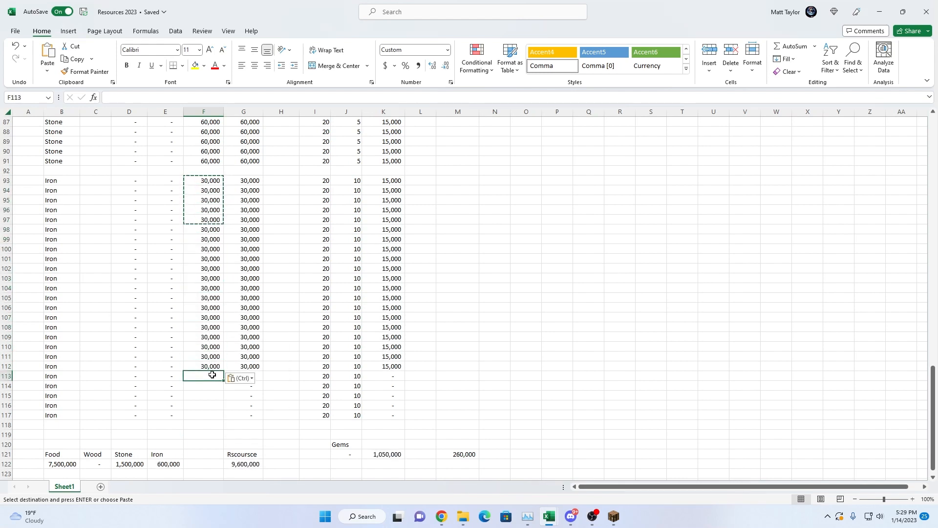
{"action": "key", "text": "ctrl+v"}
{"action": "left_click", "coordinate": [425, 357]}
{"action": "scroll", "coordinate": [411, 382], "scroll_direction": "down", "scroll_amount": 1}
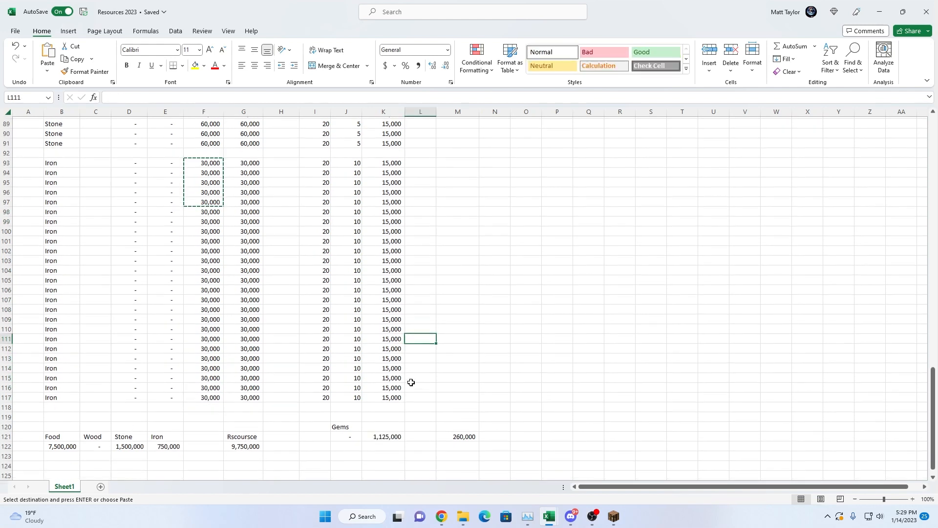
{"action": "scroll", "coordinate": [411, 382], "scroll_direction": "down", "scroll_amount": 1}
Clear all sample amounts from column F, from the last Iron row up through the Stone, Wood and Food blocks
{"action": "left_click", "coordinate": [460, 376]}
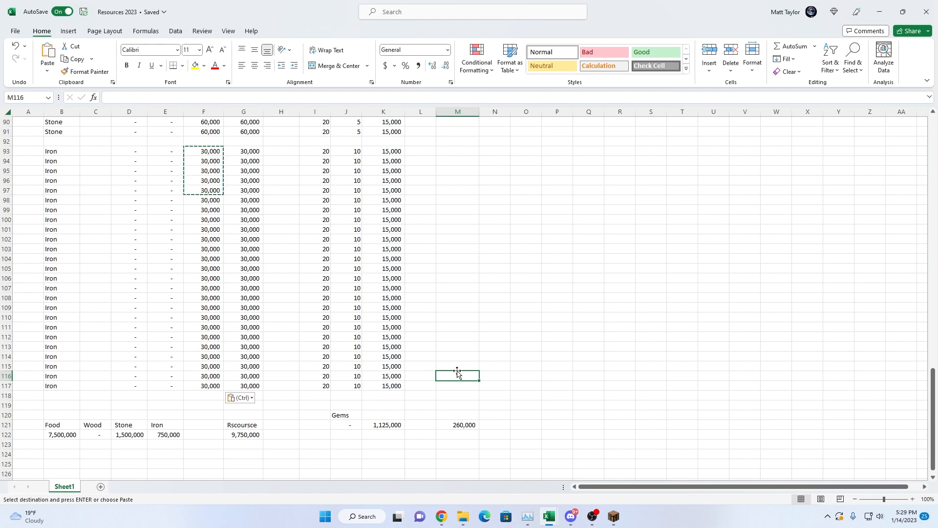
{"action": "left_click", "coordinate": [460, 278]}
{"action": "left_click", "coordinate": [463, 229]}
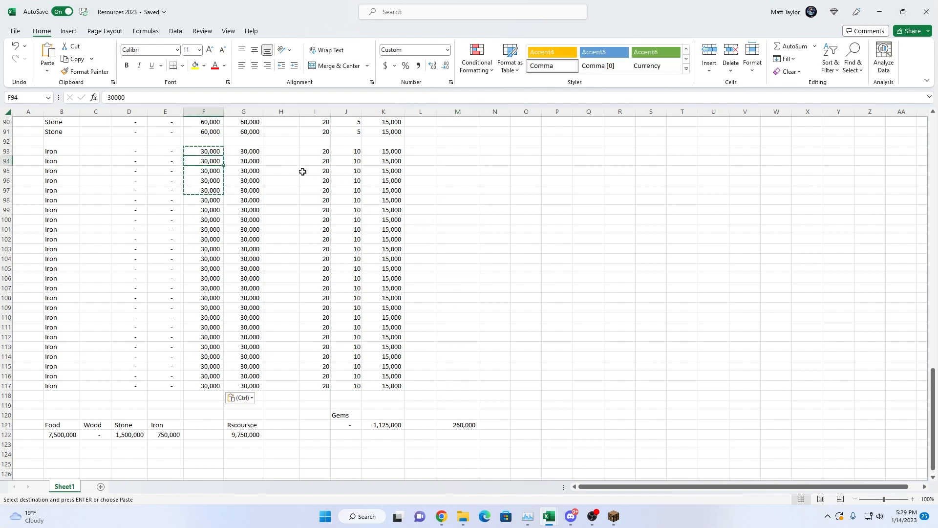
{"action": "left_click_drag", "start_coordinate": [204, 384], "coordinate": [201, 91]}
{"action": "key", "text": "Delete"}
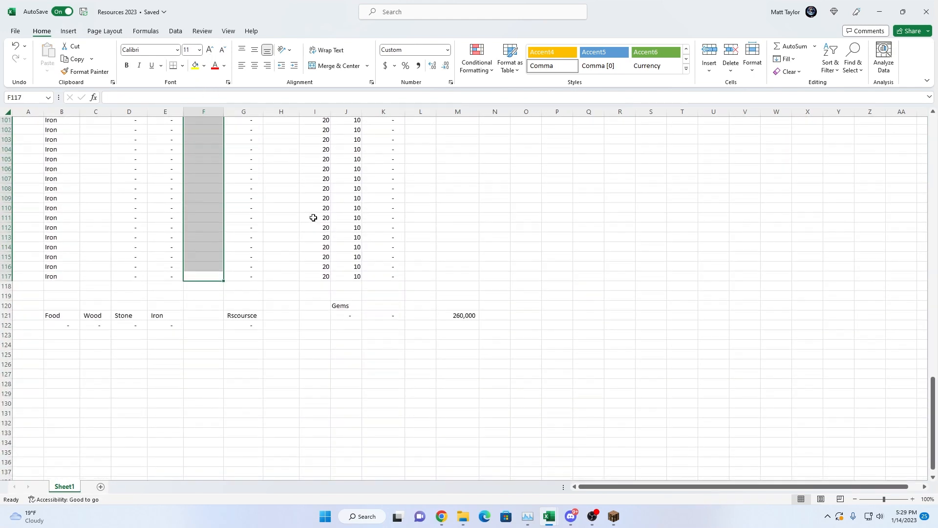
{"action": "scroll", "coordinate": [322, 215], "scroll_direction": "up", "scroll_amount": 1}
{"action": "left_click", "coordinate": [485, 215]}
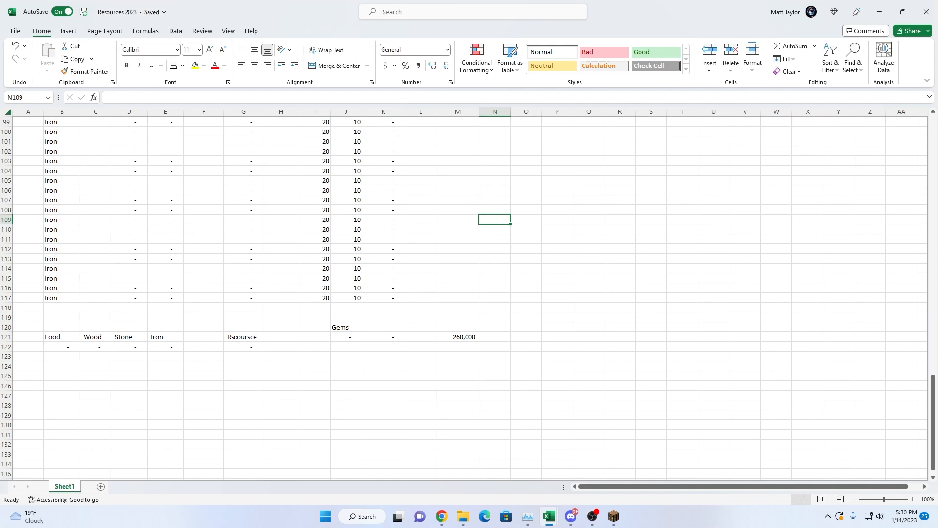
Bring up the Resources 12-25-2022 - Copy - Copy - Copy workbook and examine its Iron rows and summary totals
{"action": "left_click_drag", "start_coordinate": [0, 48], "coordinate": [369, 0]}
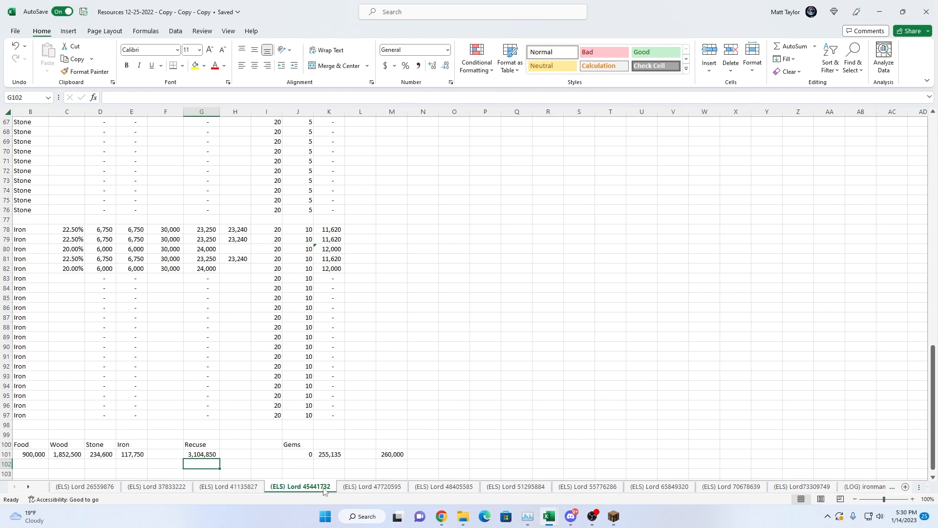
{"action": "left_click_drag", "start_coordinate": [935, 383], "coordinate": [934, 371]}
{"action": "left_click", "coordinate": [298, 374]}
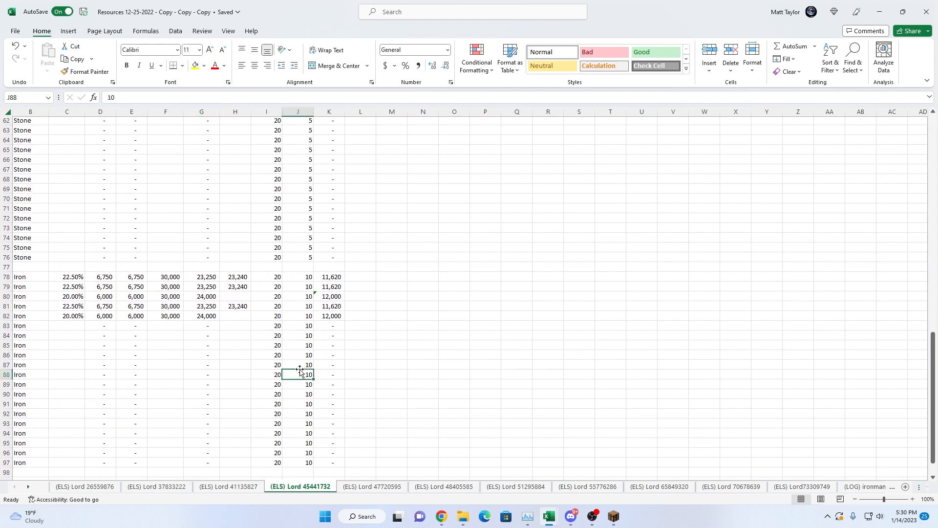
{"action": "key", "text": "Left"}
{"action": "key", "text": "Left"}
{"action": "key", "text": "Left"}
{"action": "key", "text": "Left"}
{"action": "key", "text": "Left"}
{"action": "key", "text": "Left"}
{"action": "key", "text": "Left"}
{"action": "key", "text": "Left"}
{"action": "key", "text": "Left"}
{"action": "scroll", "coordinate": [276, 318], "scroll_direction": "down", "scroll_amount": 3}
{"action": "scroll", "coordinate": [276, 319], "scroll_direction": "down", "scroll_amount": 1}
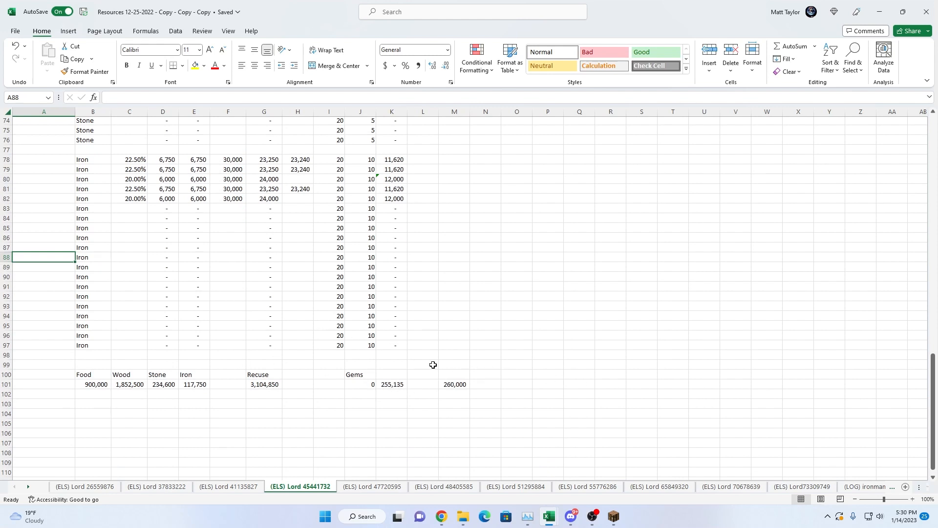
Examine the older workbook's Wood and Stone rows, and return to the Resources 2023 workbook
{"action": "left_click_drag", "start_coordinate": [931, 422], "coordinate": [913, 314]}
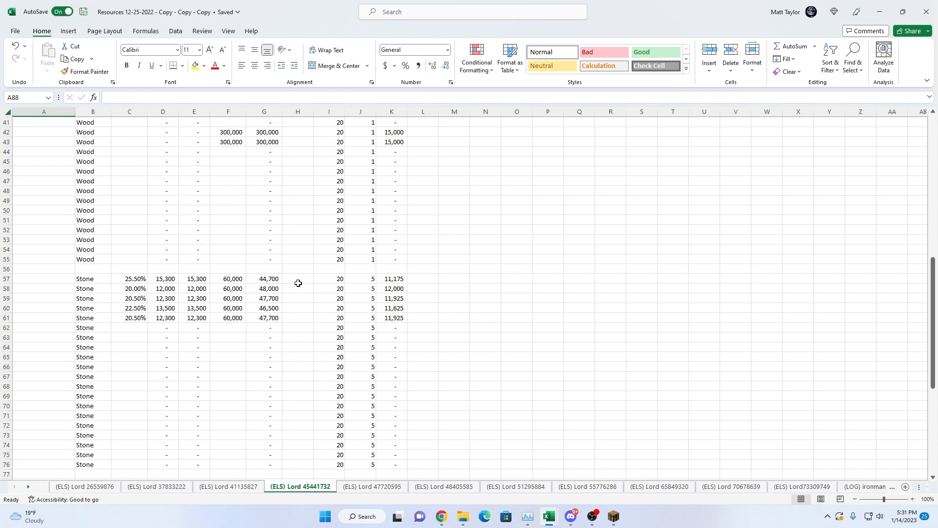
{"action": "left_click_drag", "start_coordinate": [932, 332], "coordinate": [900, 391]}
{"action": "left_click_drag", "start_coordinate": [701, 18], "coordinate": [361, 64]}
{"action": "left_click_drag", "start_coordinate": [304, 51], "coordinate": [0, 39]}
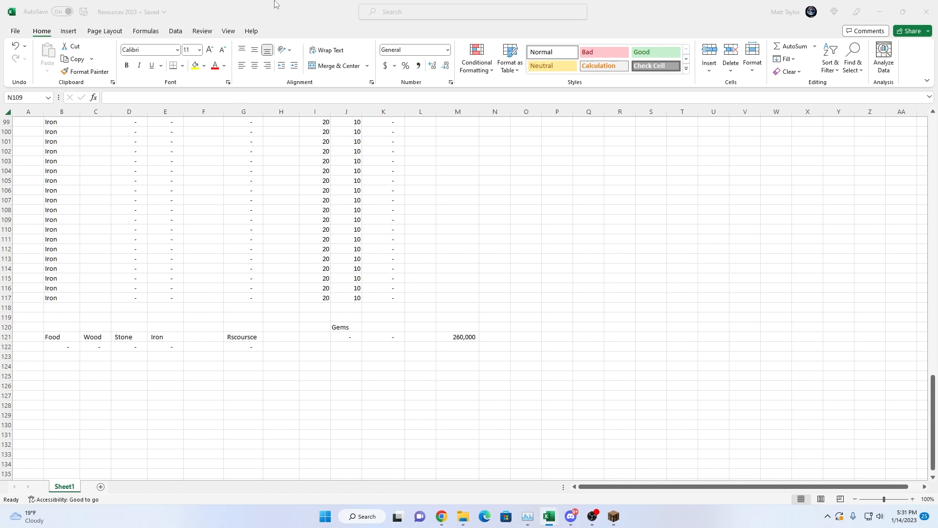
{"action": "left_click", "coordinate": [191, 14]}
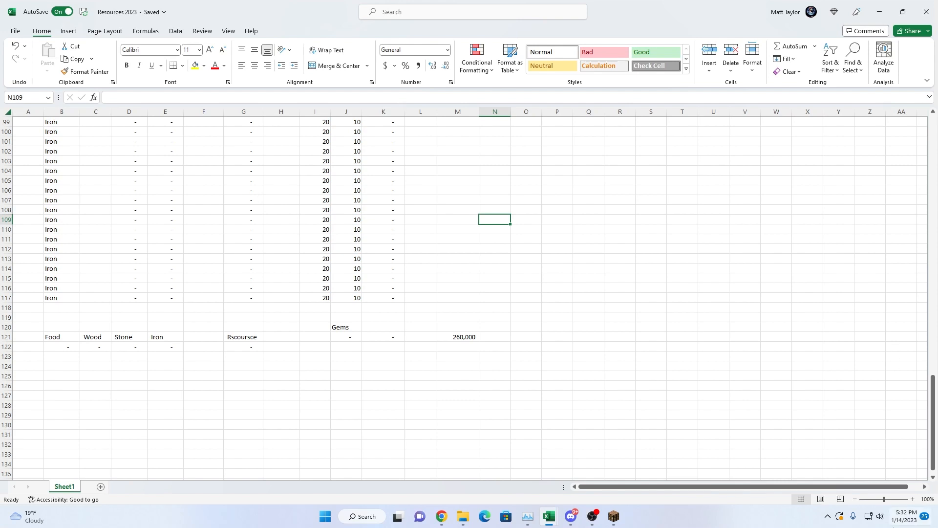
{"action": "left_click", "coordinate": [911, 524]}
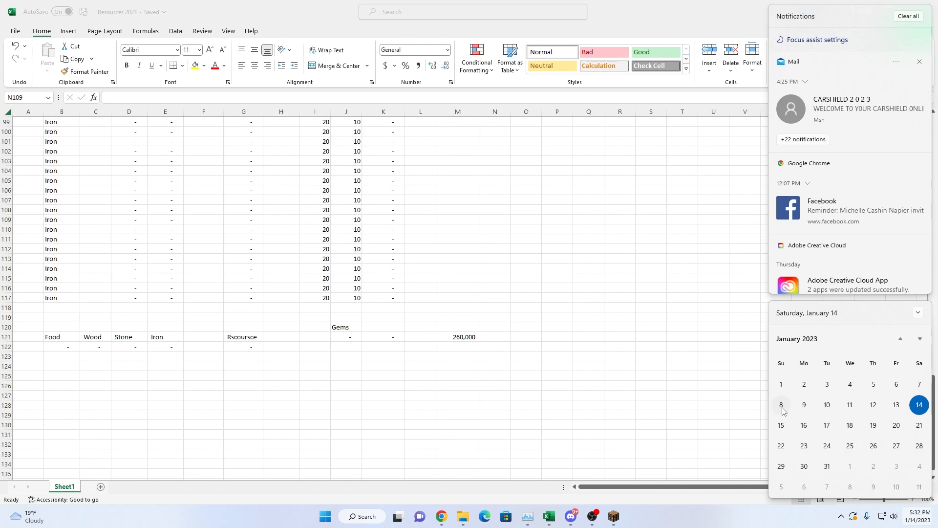
{"action": "left_click", "coordinate": [667, 326]}
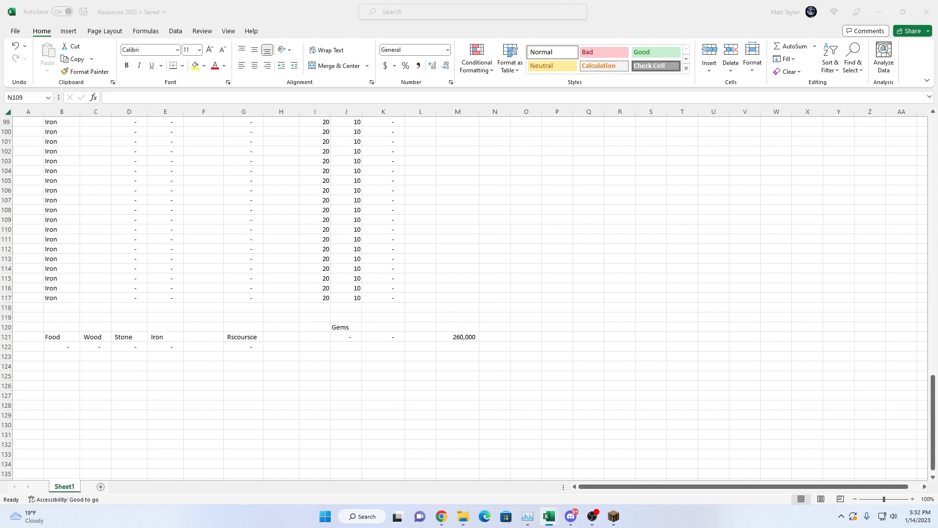
{"action": "left_click_drag", "start_coordinate": [0, 14], "coordinate": [268, 22]}
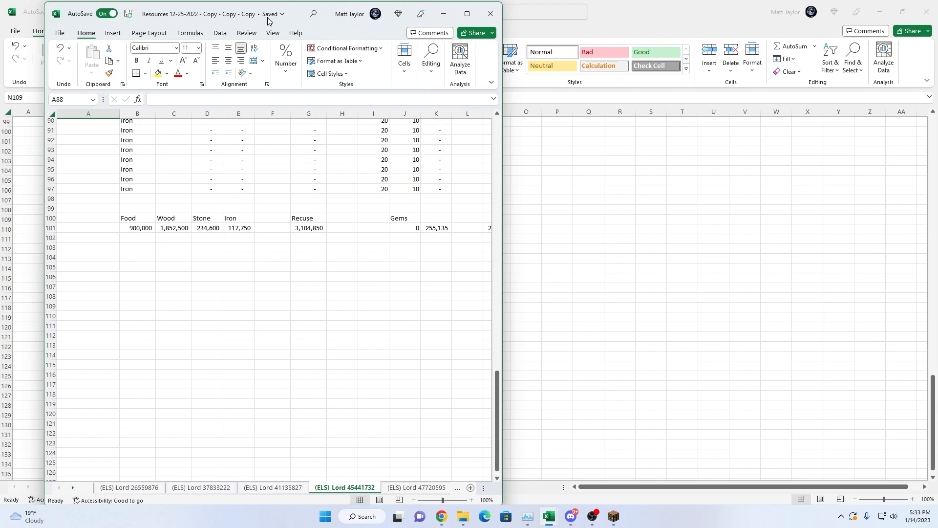
{"action": "left_click_drag", "start_coordinate": [267, 18], "coordinate": [0, 33]}
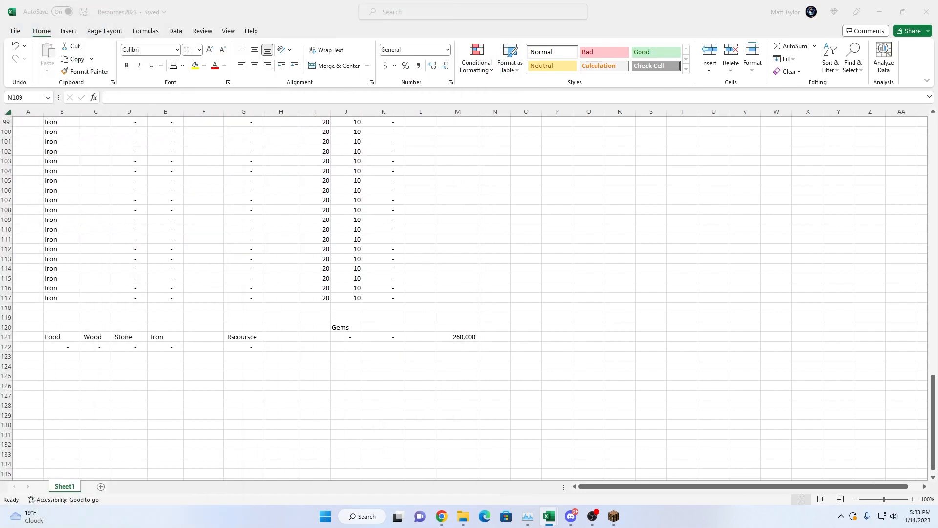